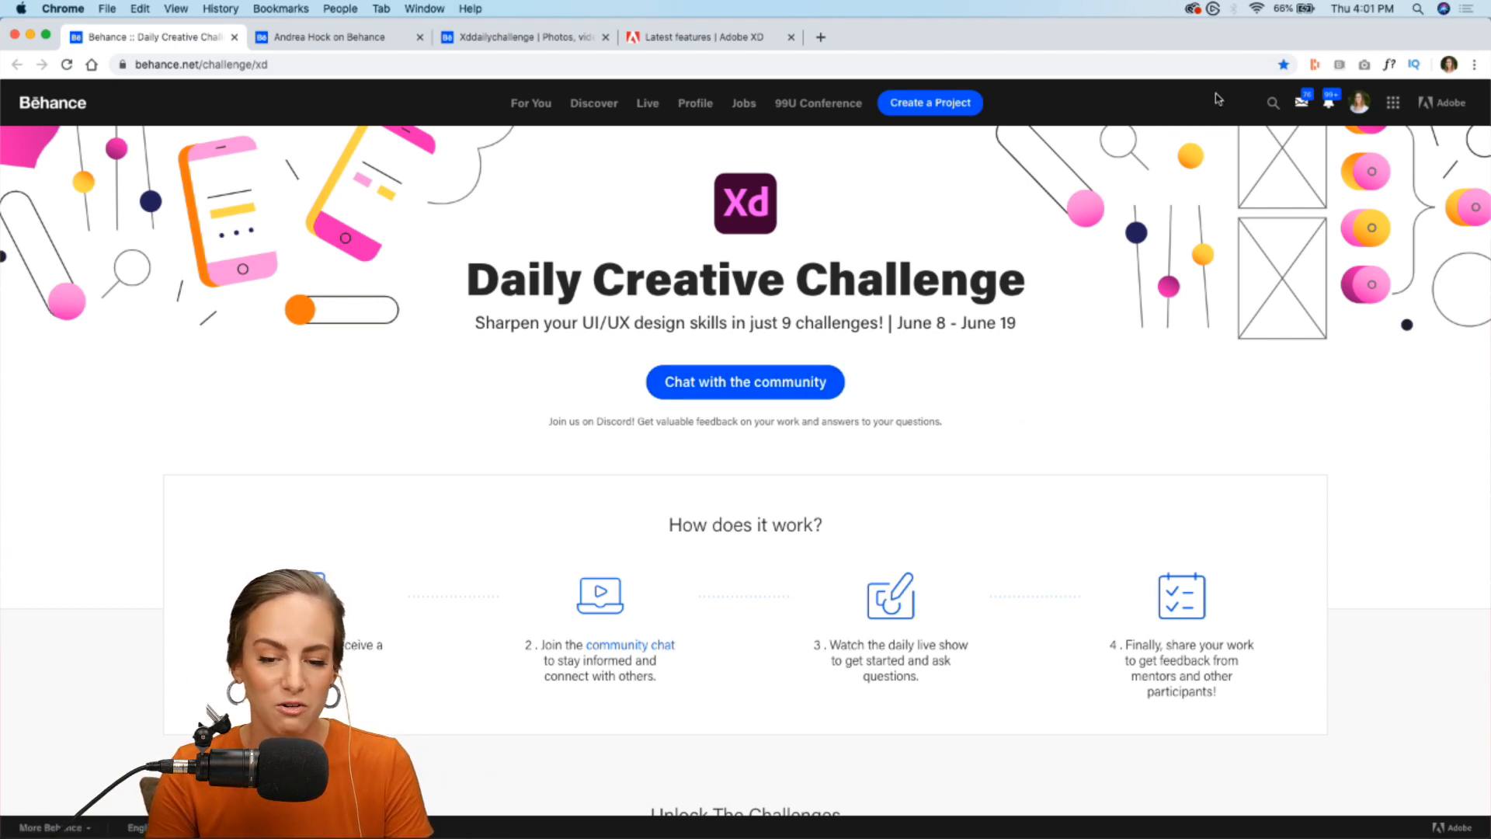
- Open the starter files for the June 18 Notifications challenge and download the Challenge 8 folder directly
scroll(1023, 445, "down", 7)
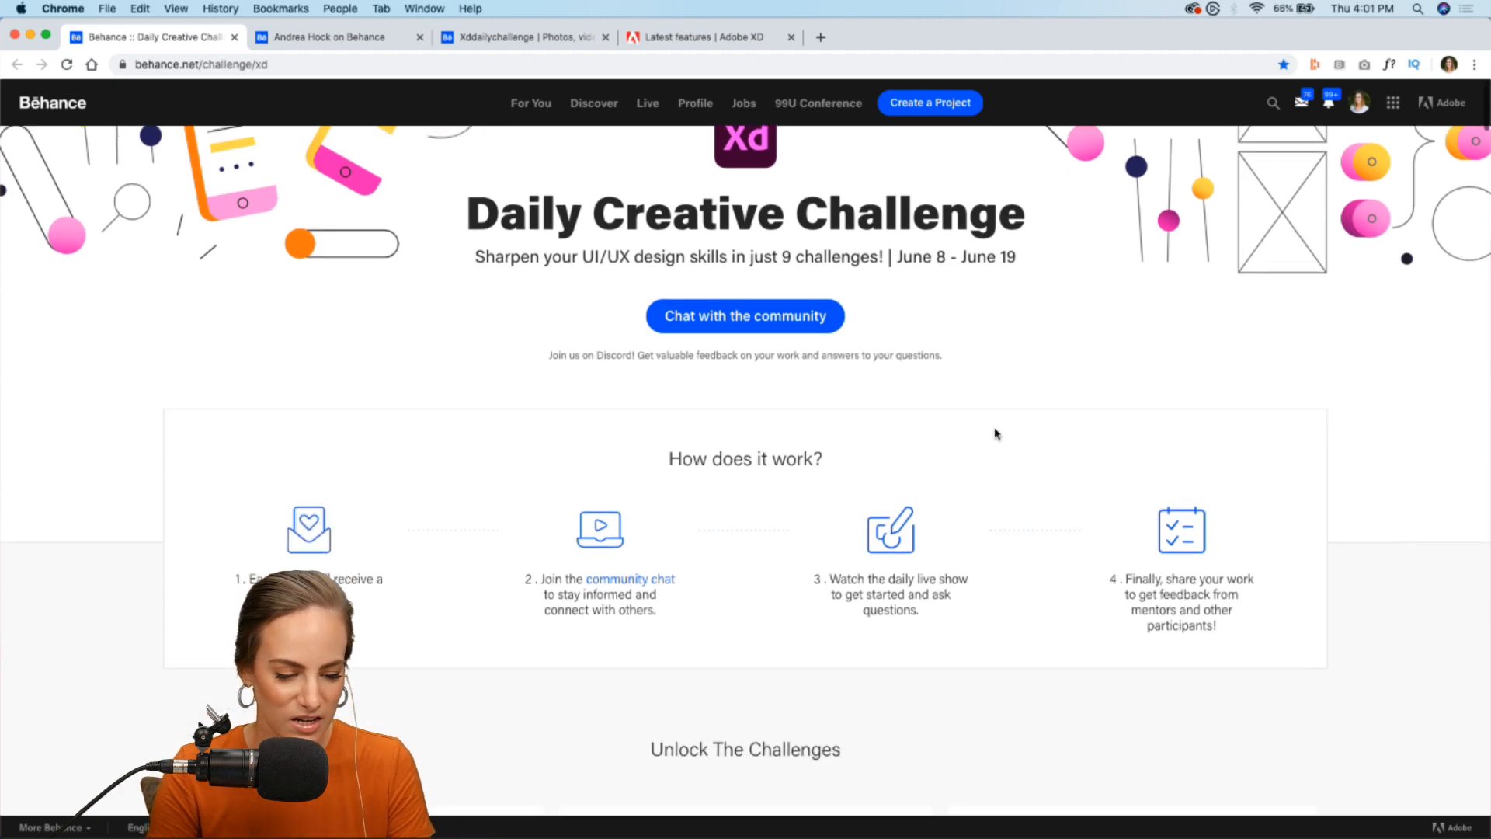
scroll(940, 489, "down", 7)
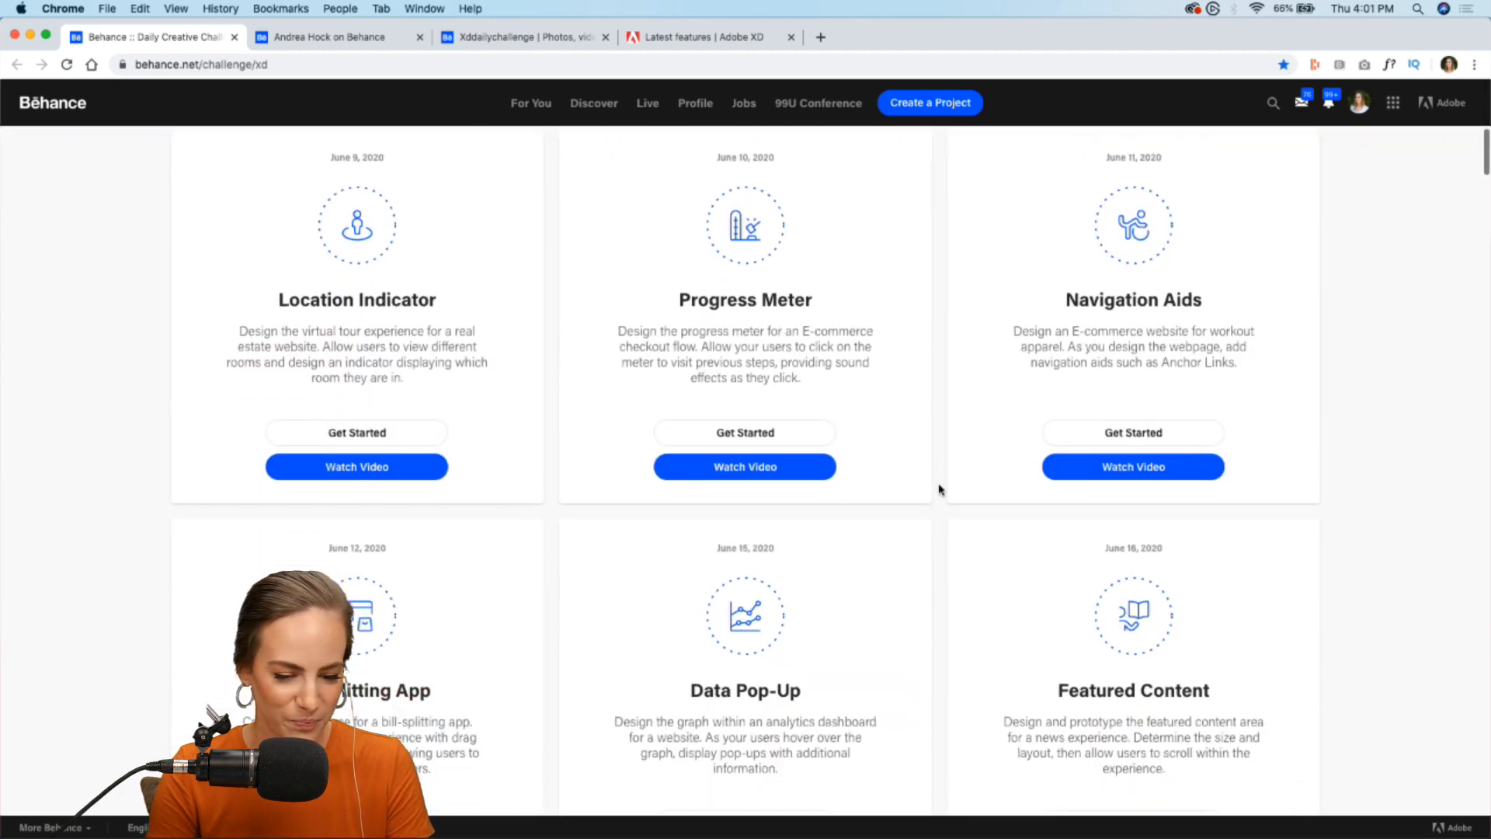
scroll(940, 489, "down", 3)
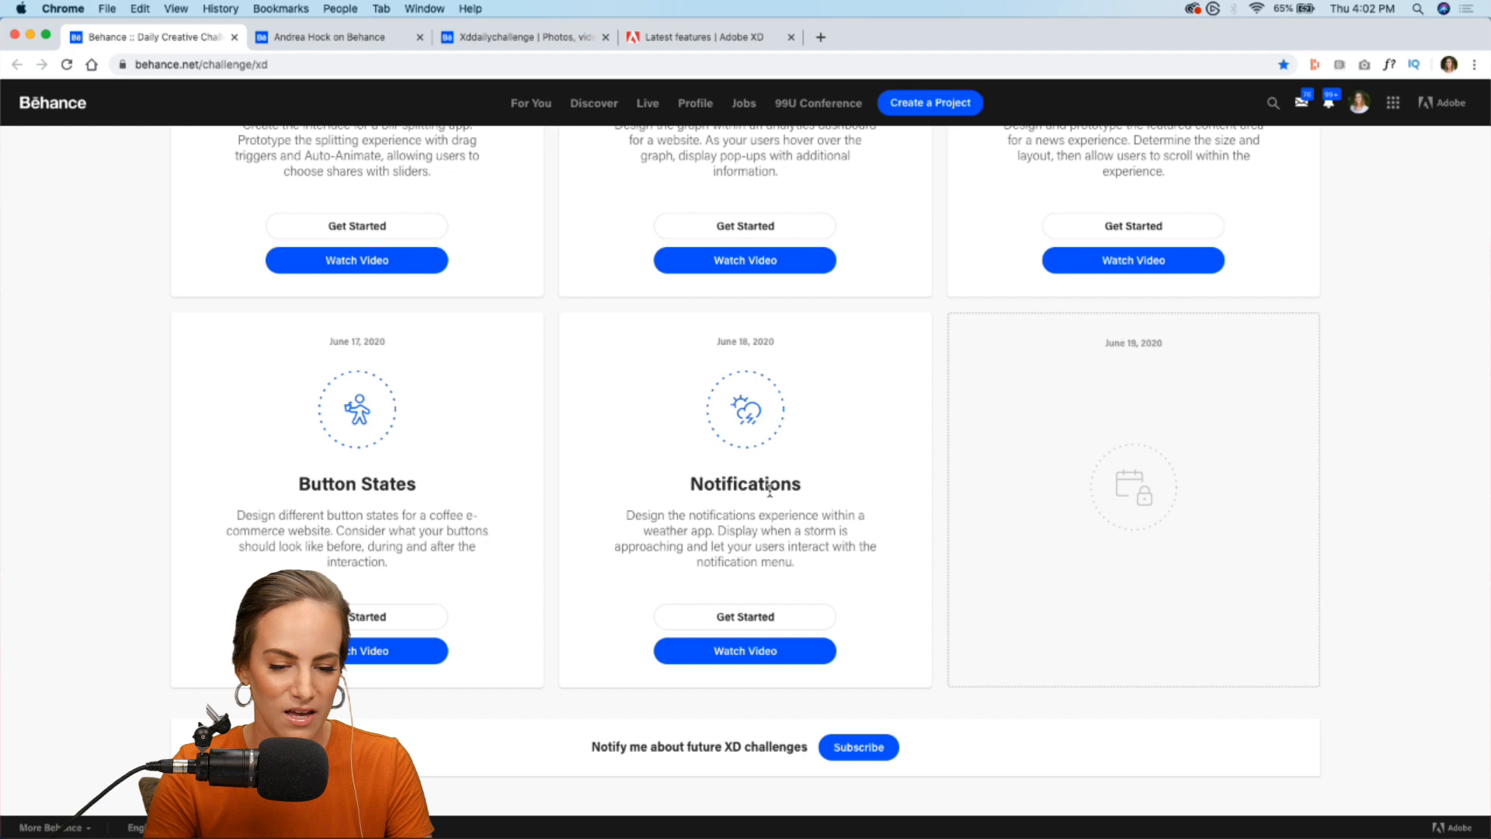
scroll(769, 490, "down", 1)
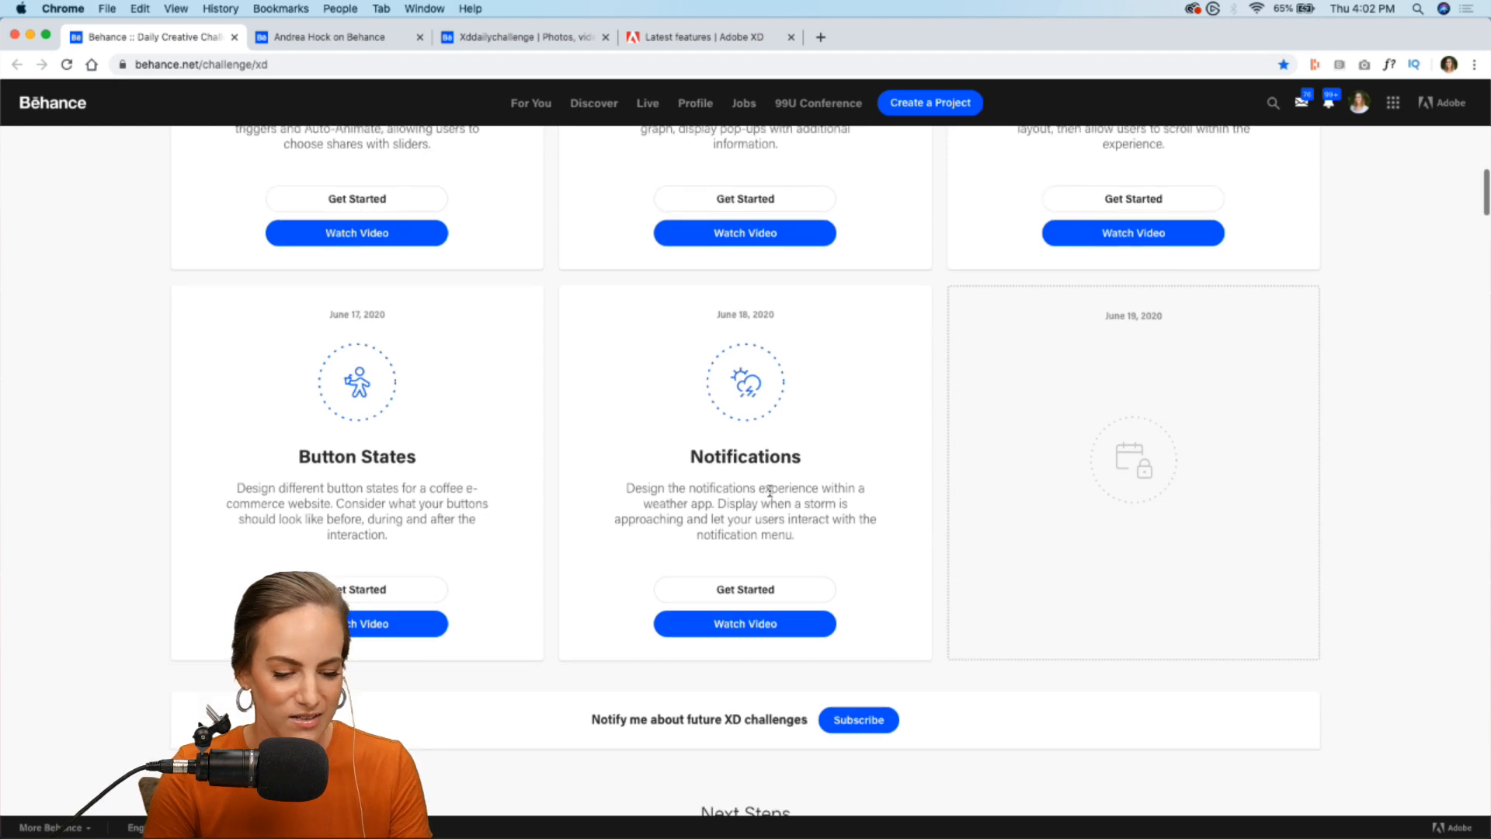
left_click(719, 596)
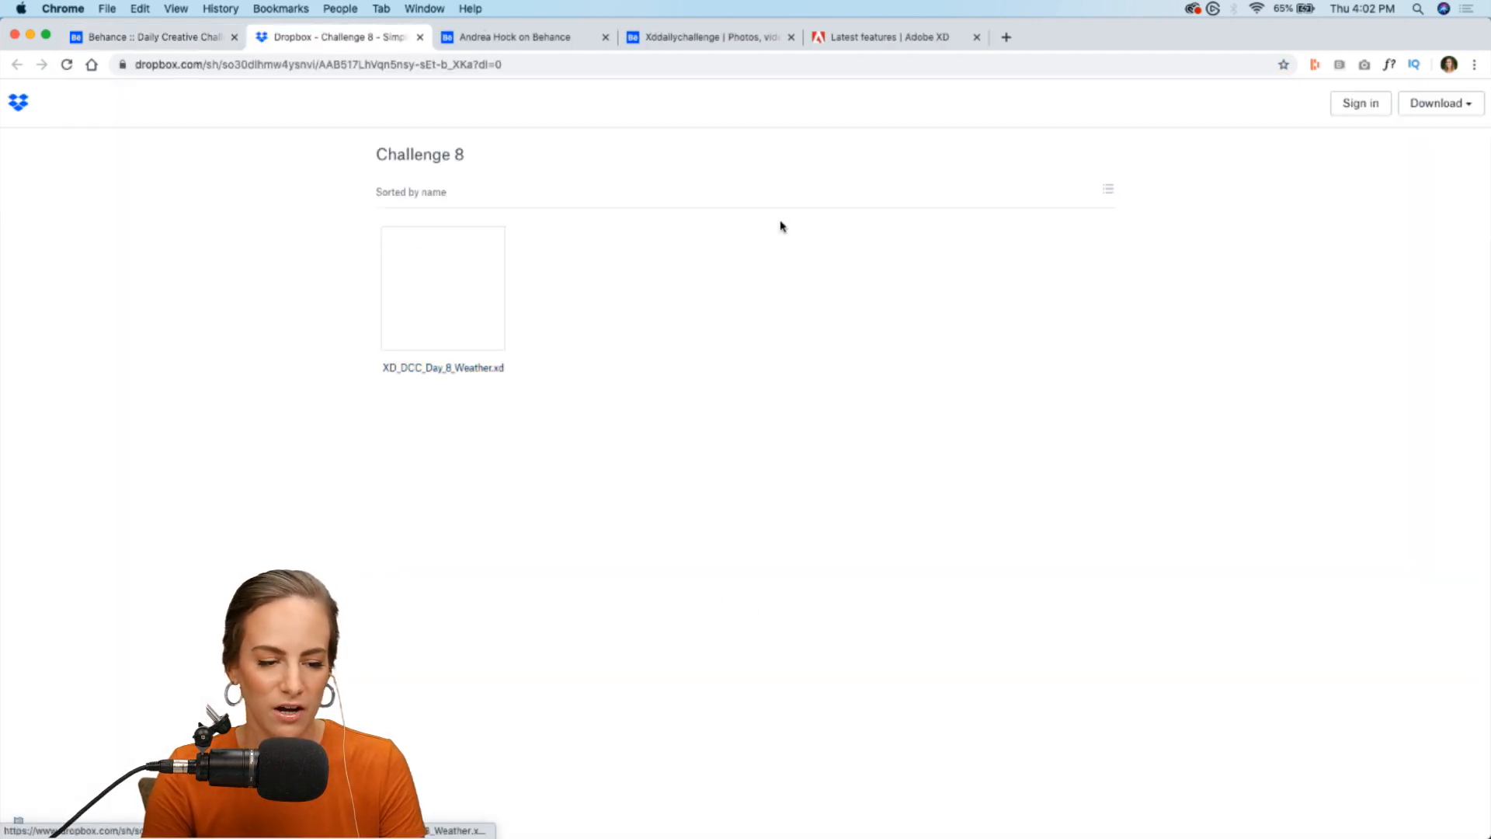
left_click(1446, 109)
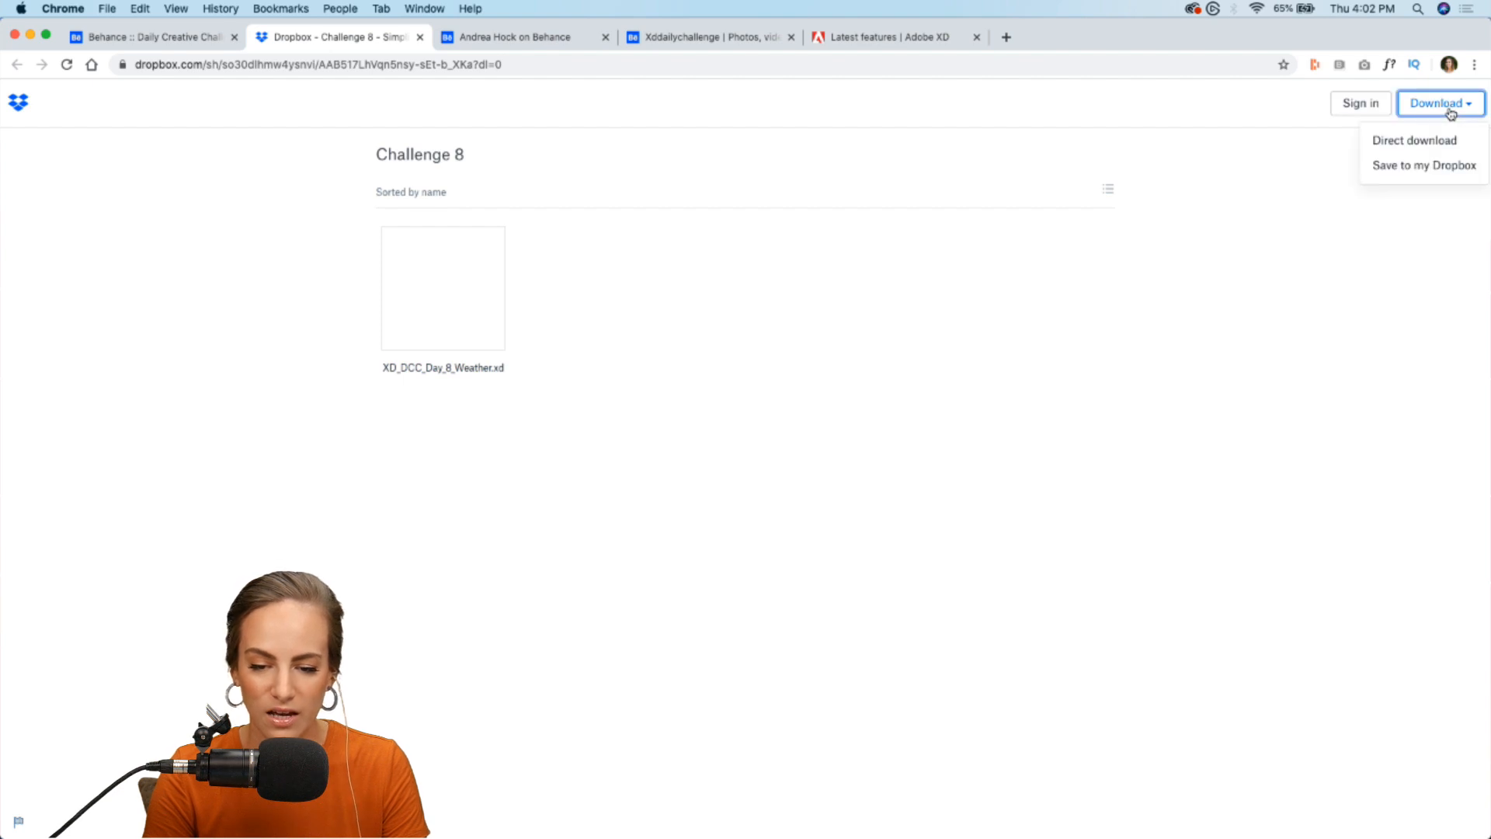
left_click(1405, 142)
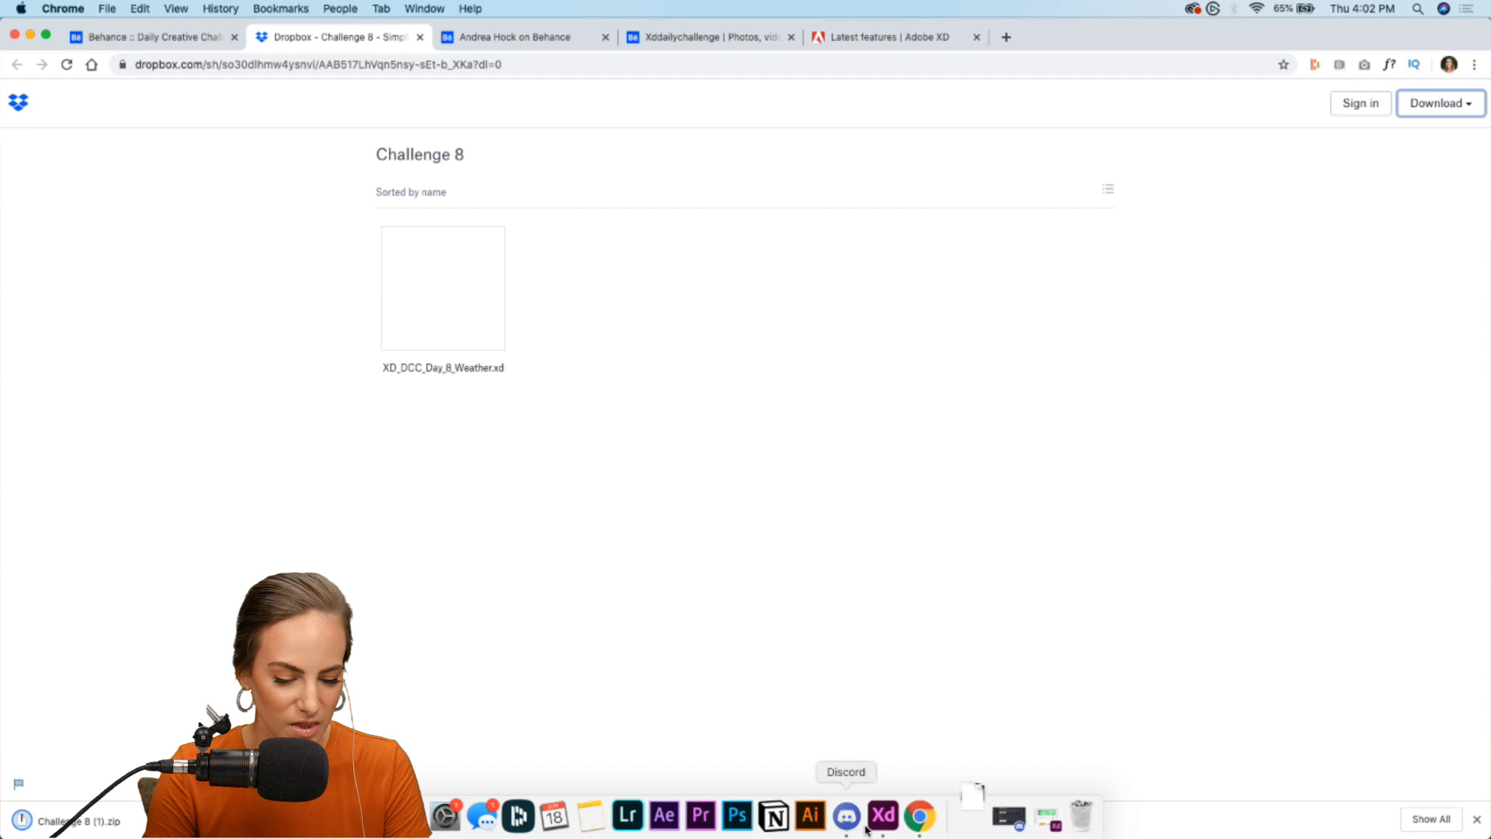
- Switch to Adobe XD and look over the XD_DCC_Day_8_Weather starter file and its assets
left_click(881, 825)
scroll(707, 318, "down", 4)
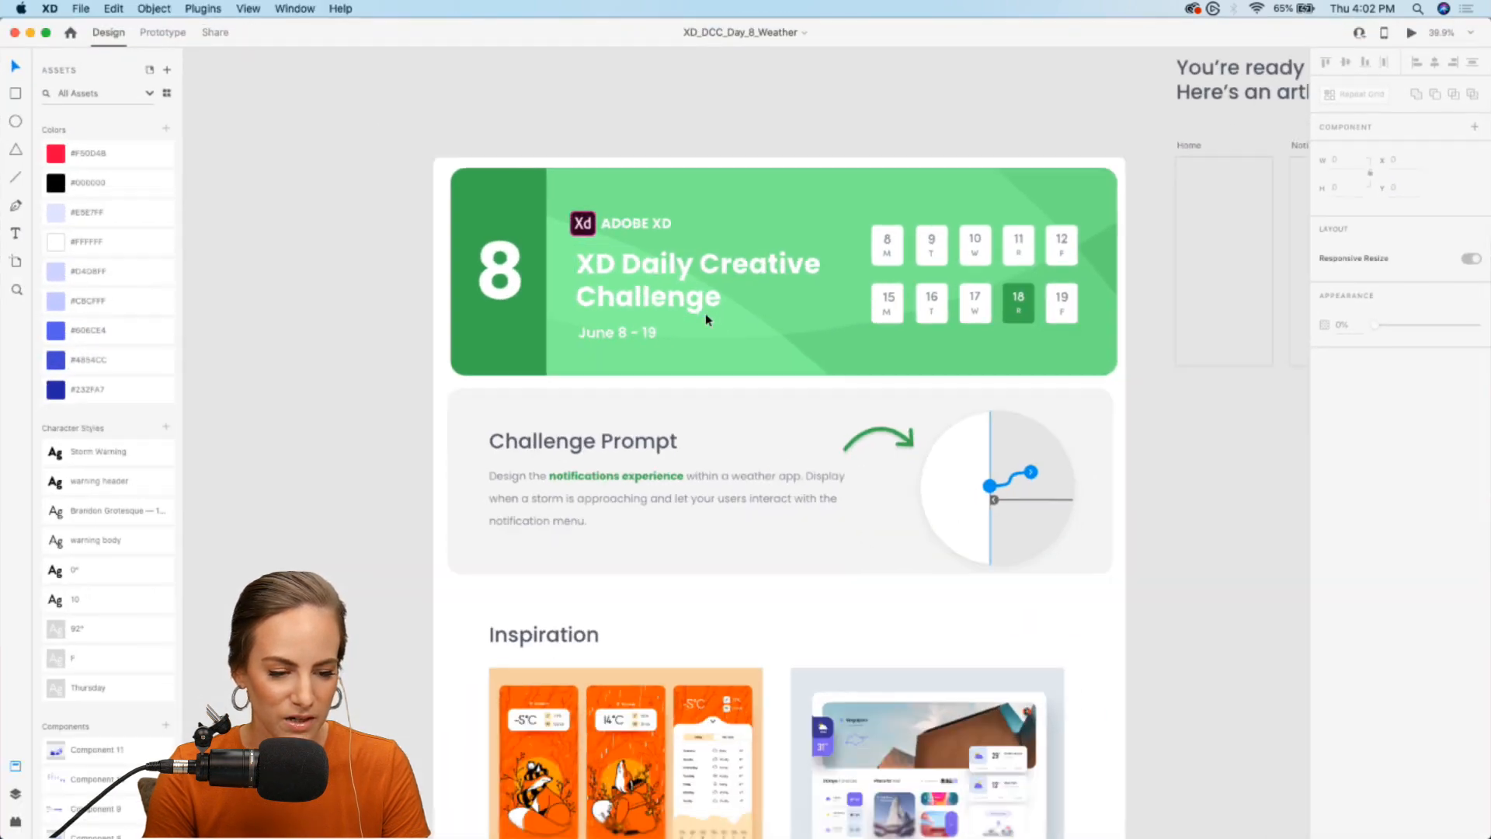
scroll(705, 314, "down", 2)
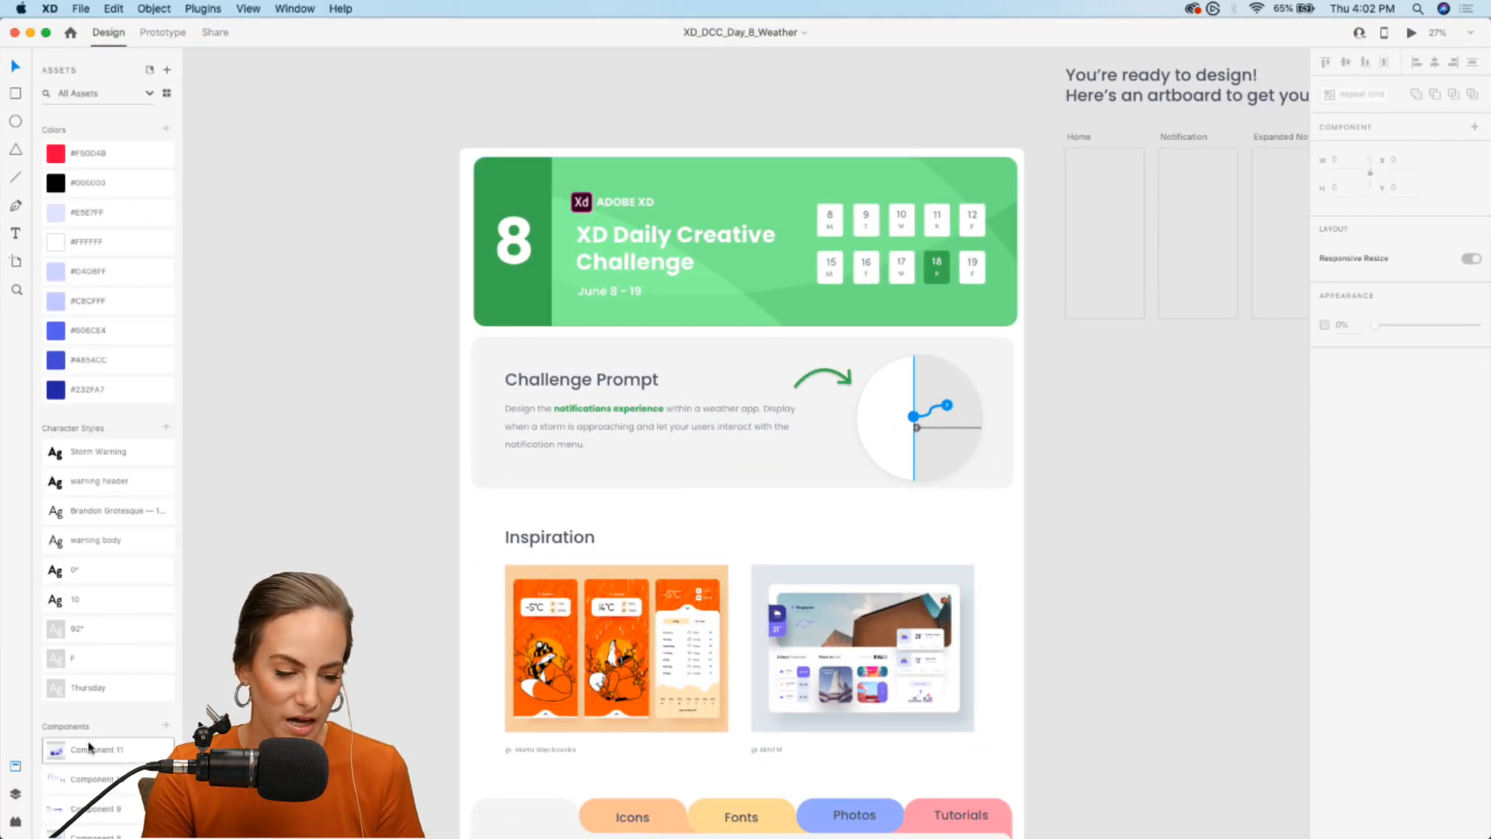
scroll(89, 749, "down", 2)
scroll(89, 749, "up", 3)
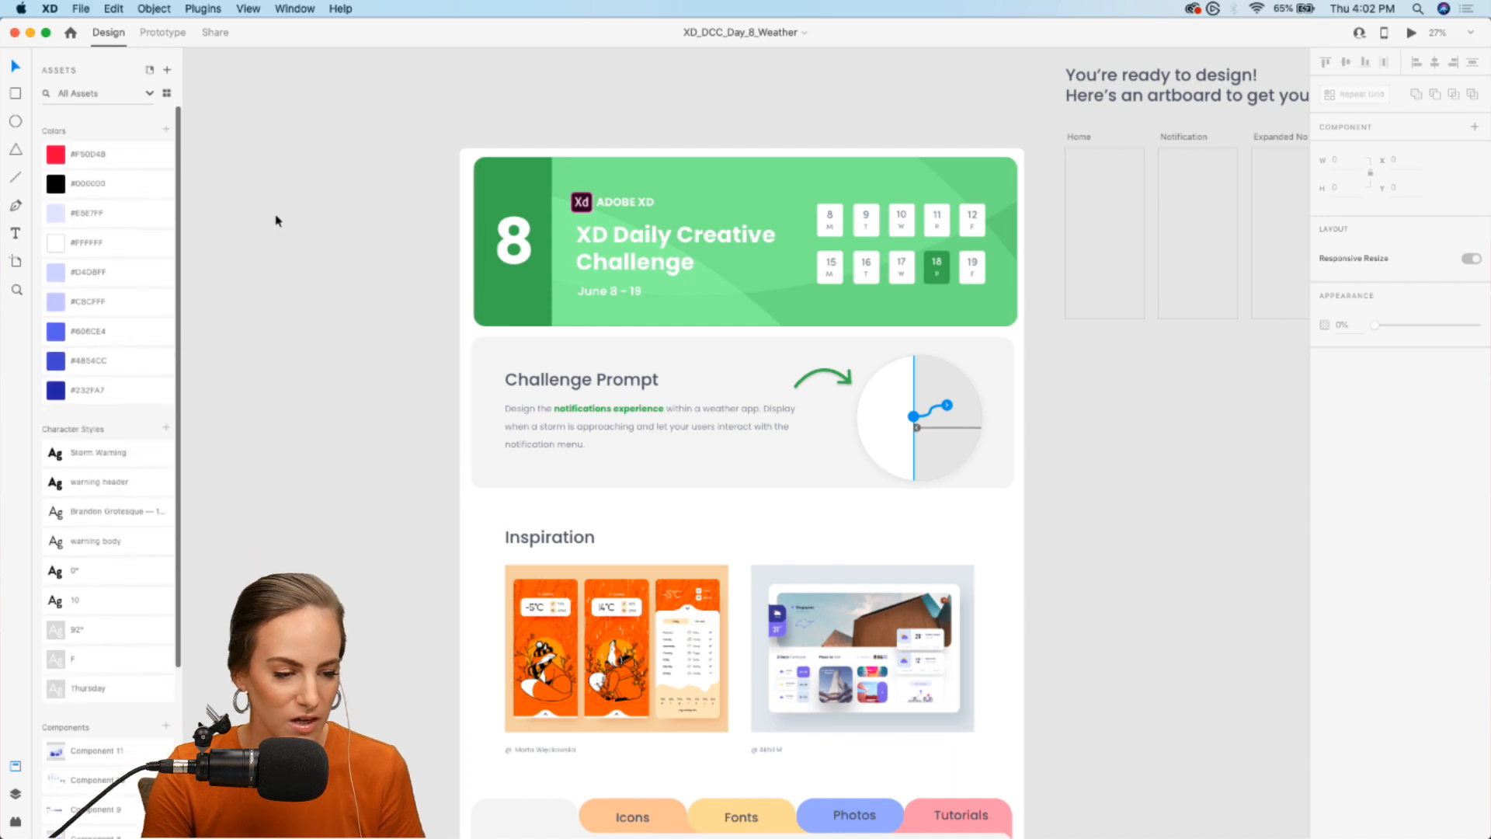
- Minimize the XD window, then close the Challenge 8 Dropbox page and the browser's download bar
left_click(30, 32)
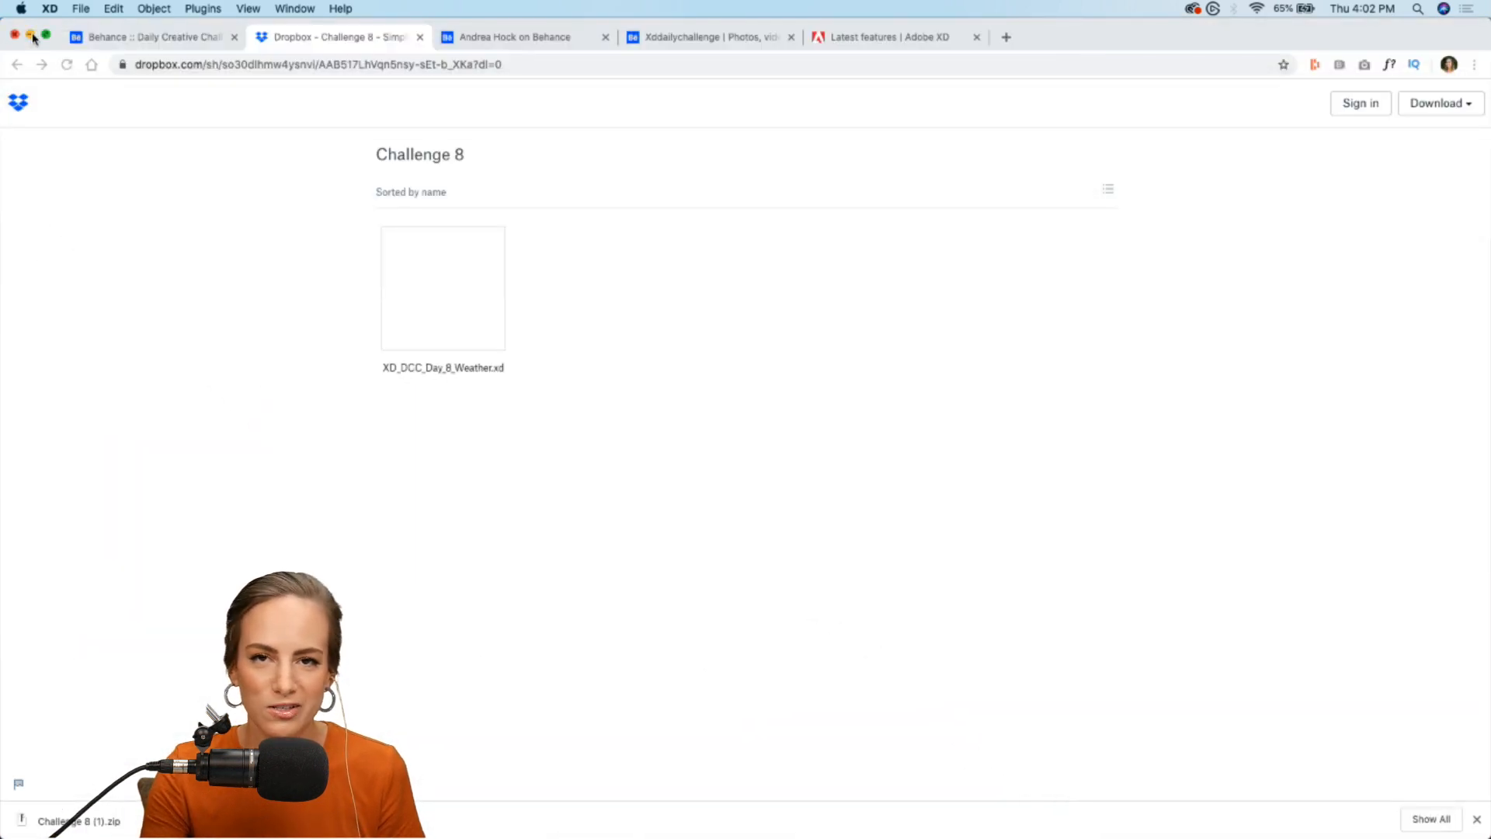
left_click(419, 36)
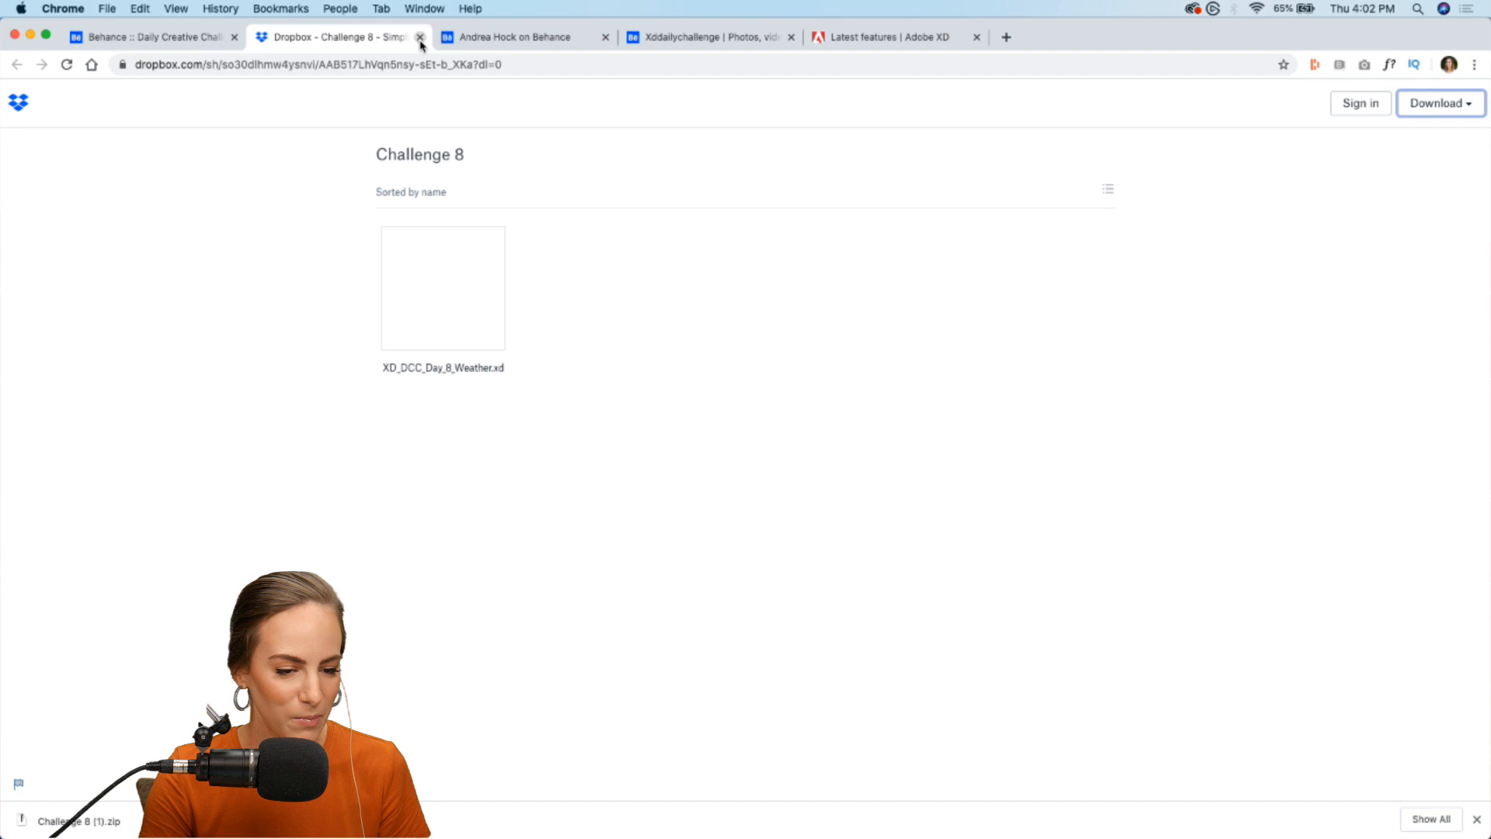
left_click(1477, 819)
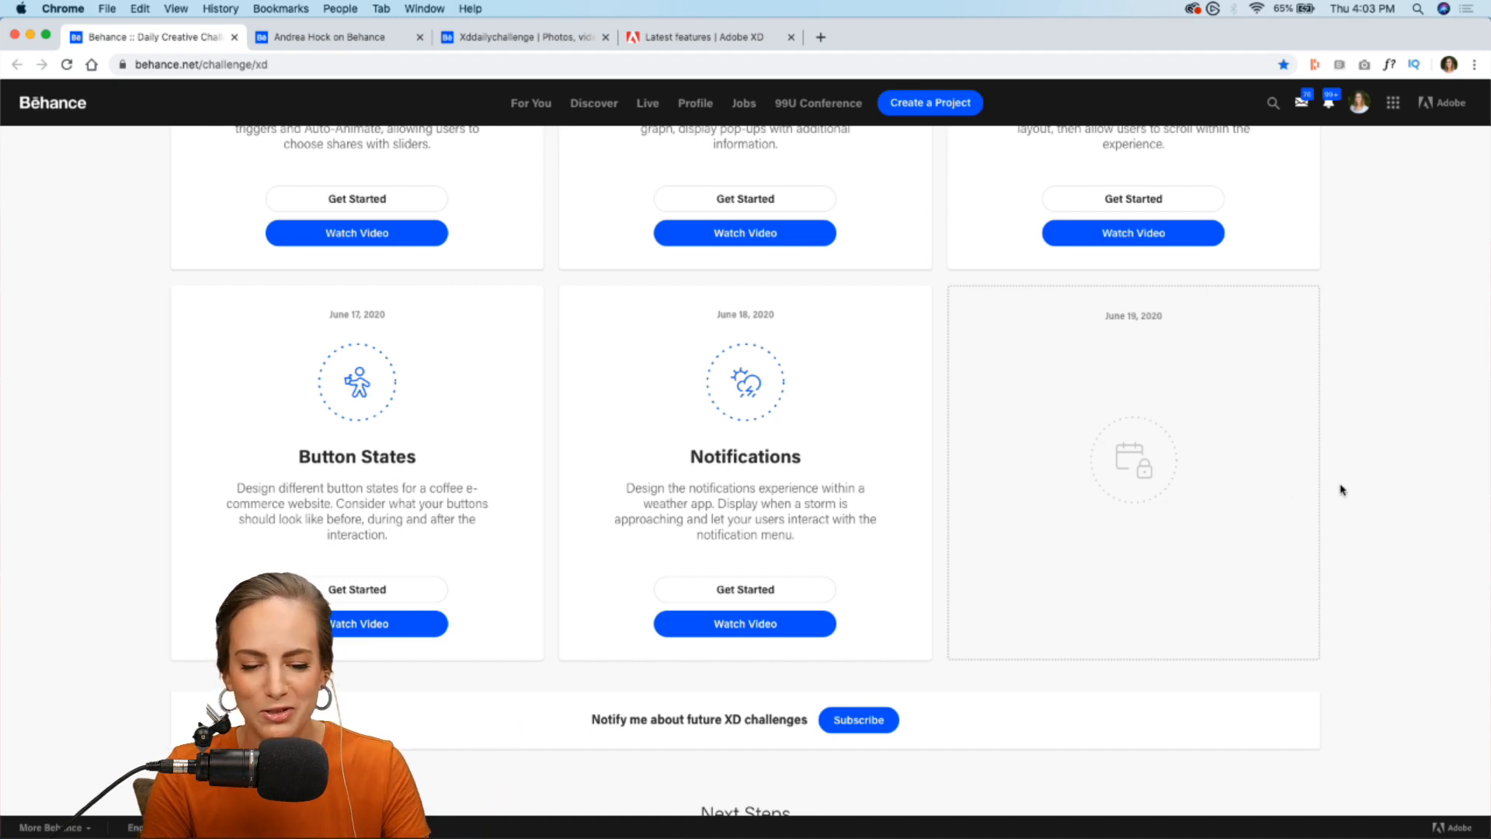
- Open the Discord community invitation from the challenge page's Next Steps section and return to the challenge page
scroll(1343, 489, "down", 2)
scroll(1343, 490, "down", 10)
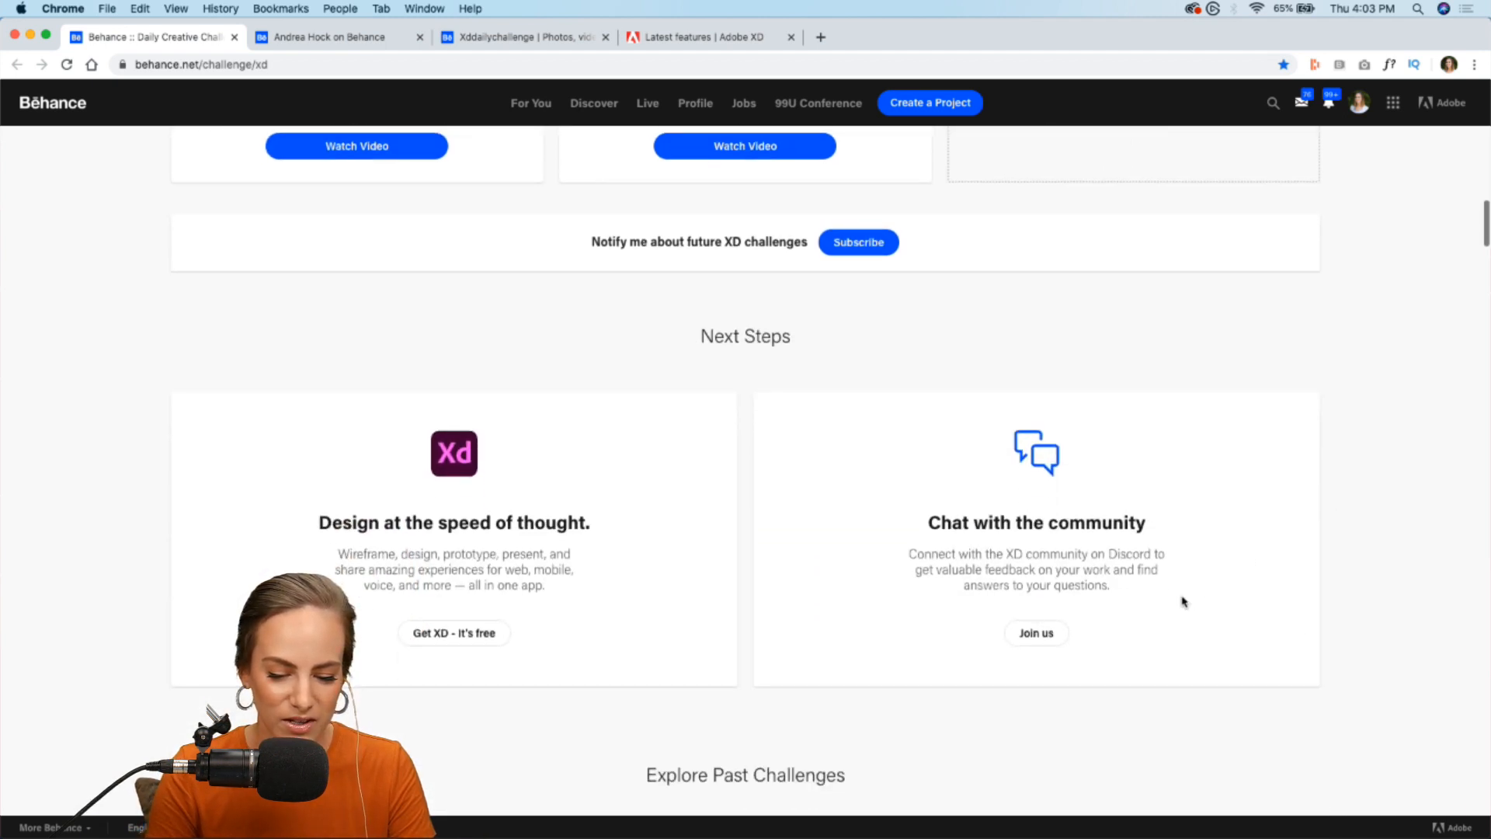
left_click(1046, 643)
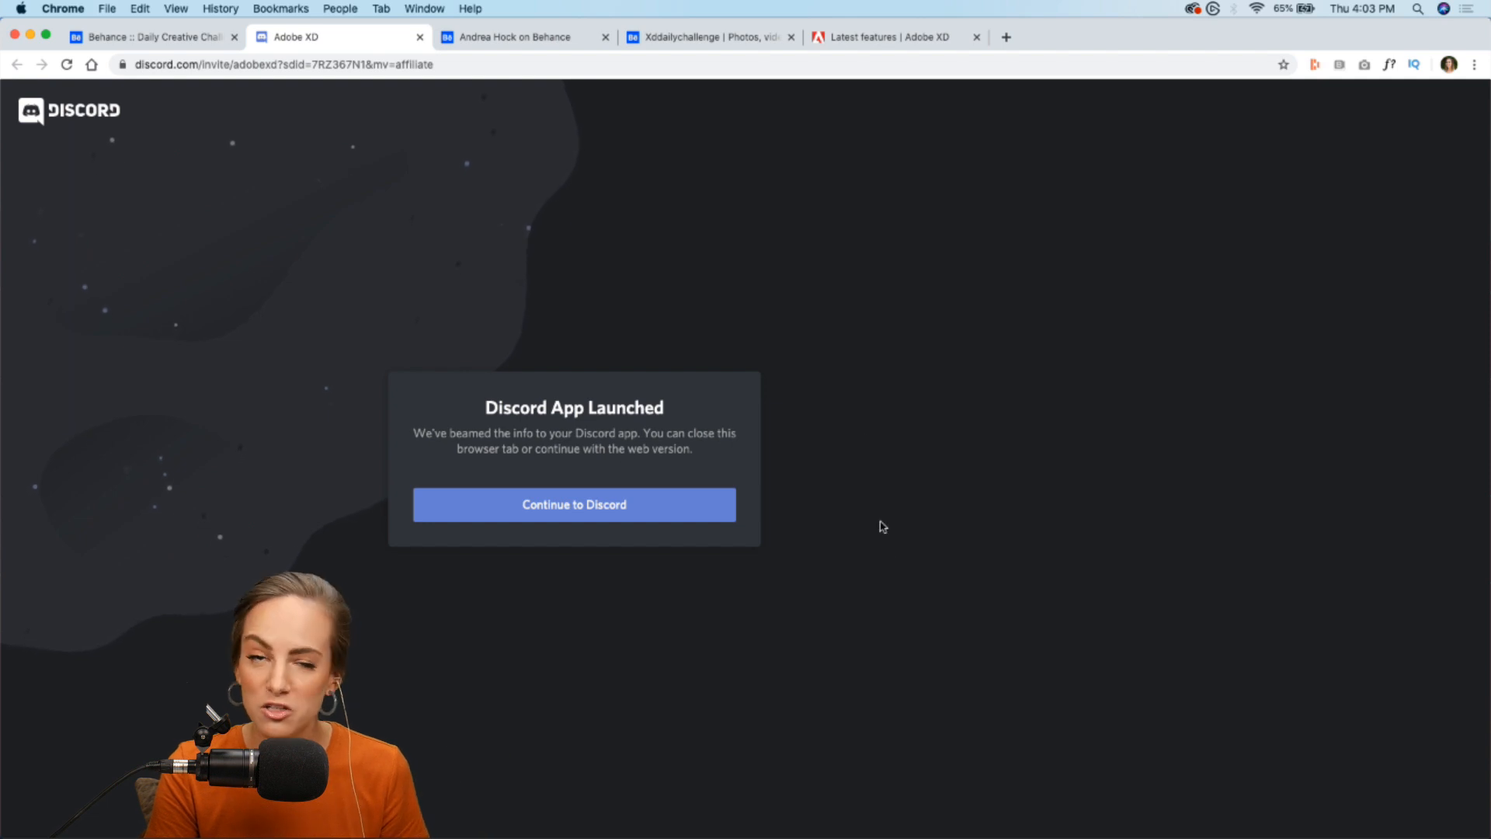
left_click(155, 36)
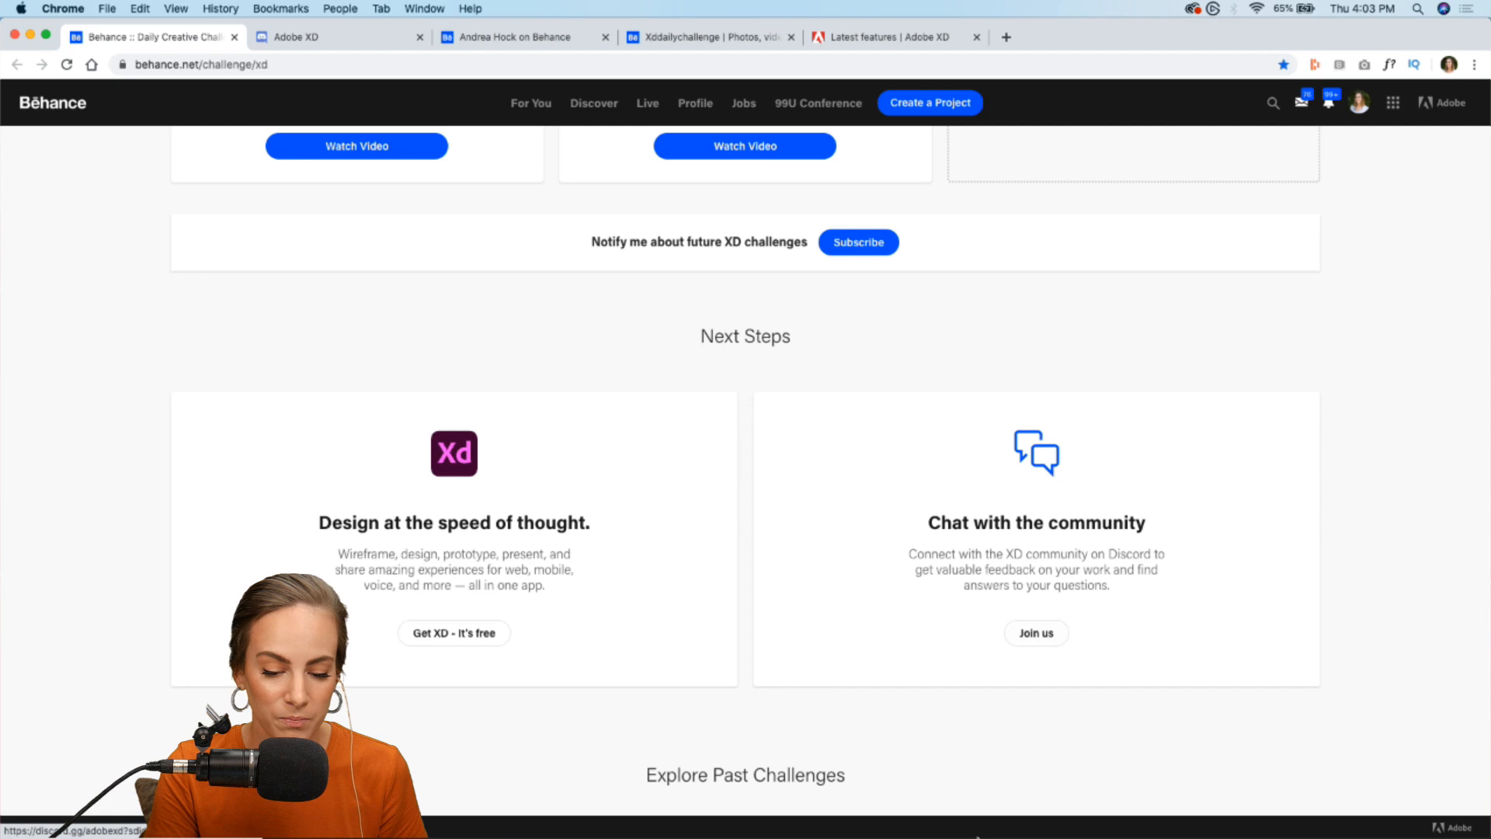
- Switch to Discord and view the creative-challenge announcements channel of the Adobe XD server
mouse_move(930, 837)
left_click(847, 831)
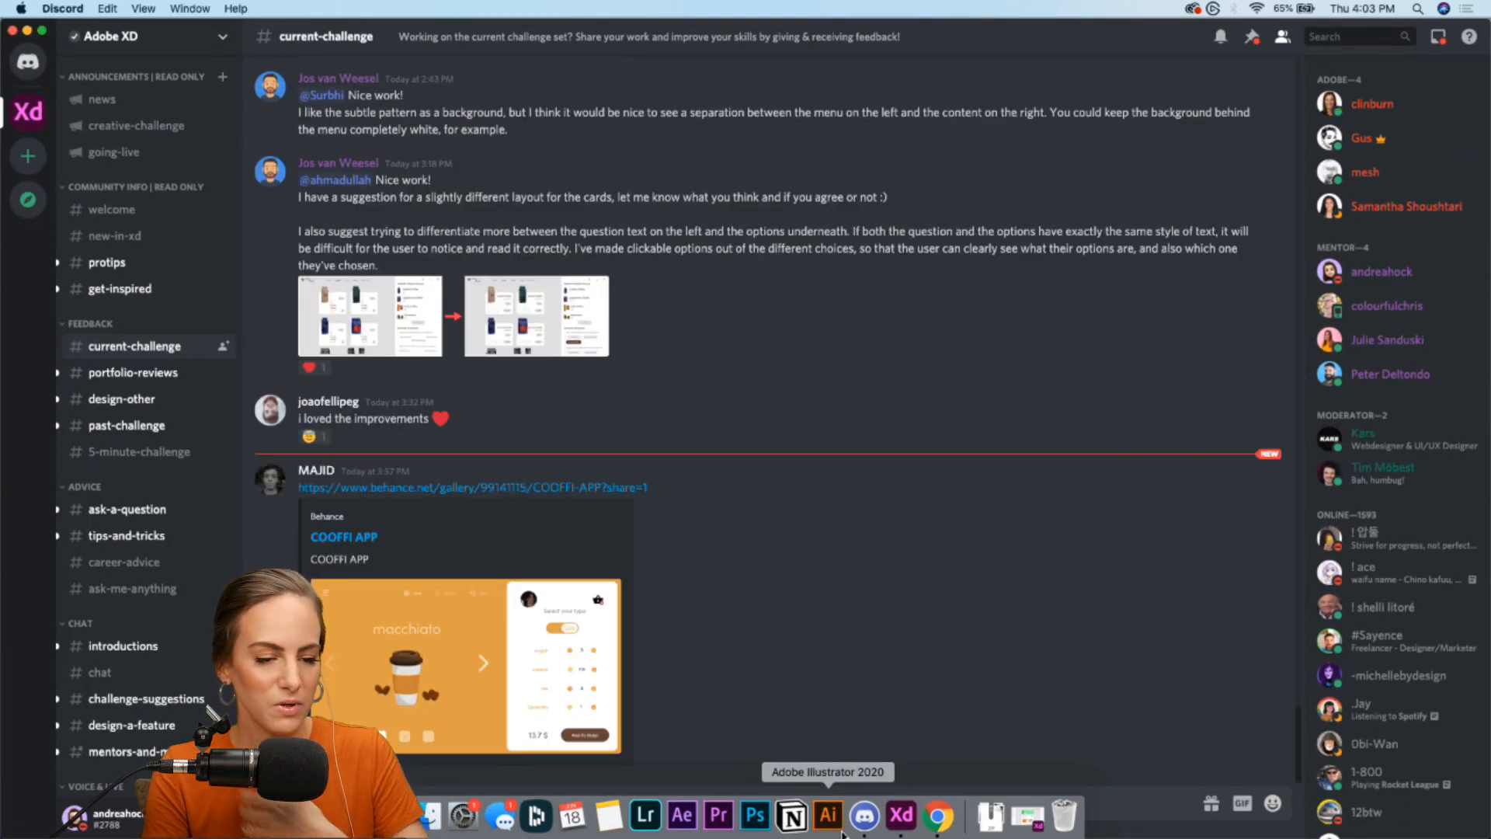
left_click(123, 123)
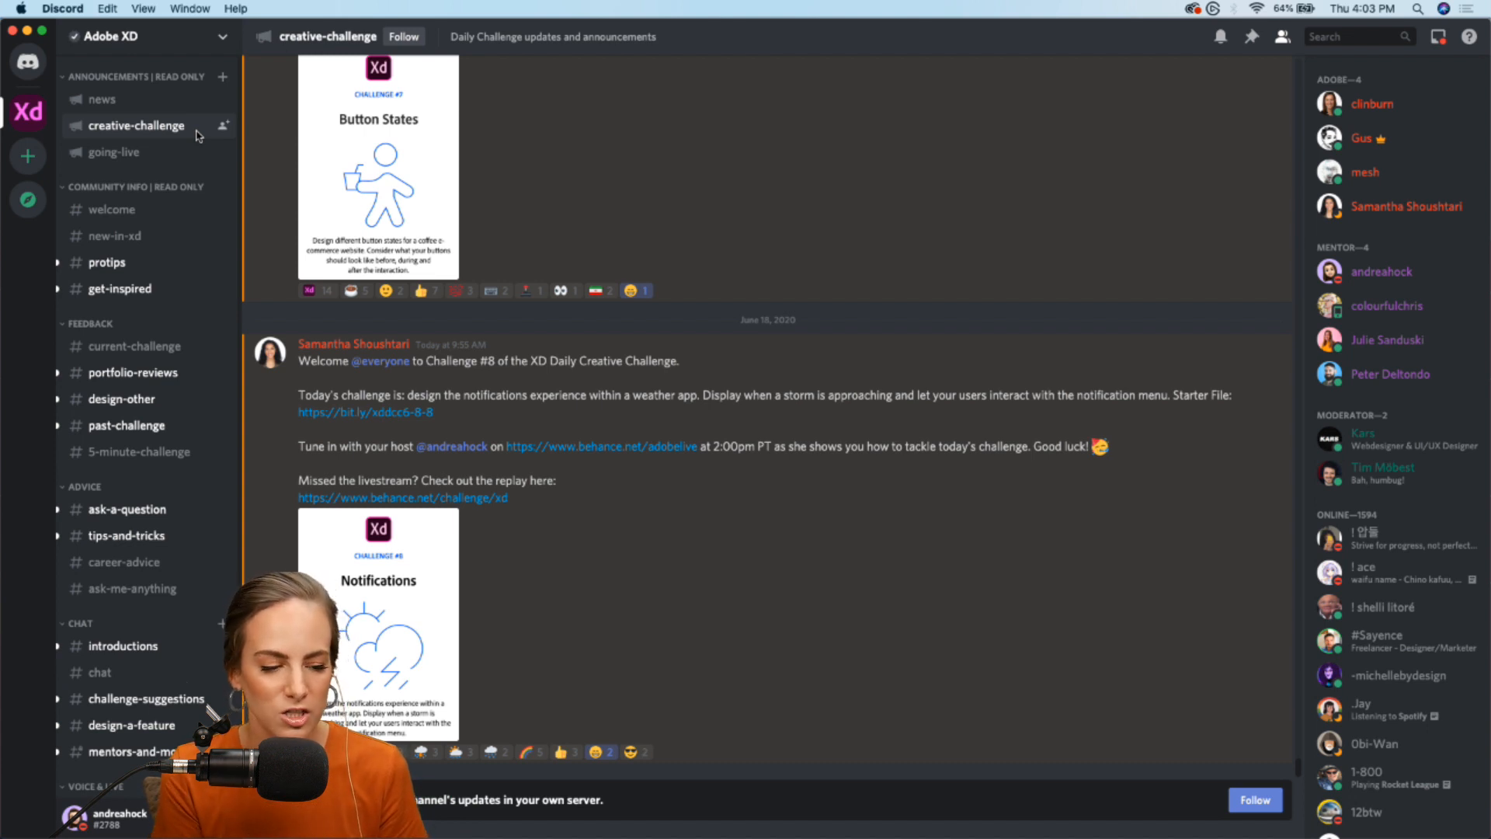
- Open the current-challenge channel and view the COOFFI APP project shared there on Behance
left_click(129, 347)
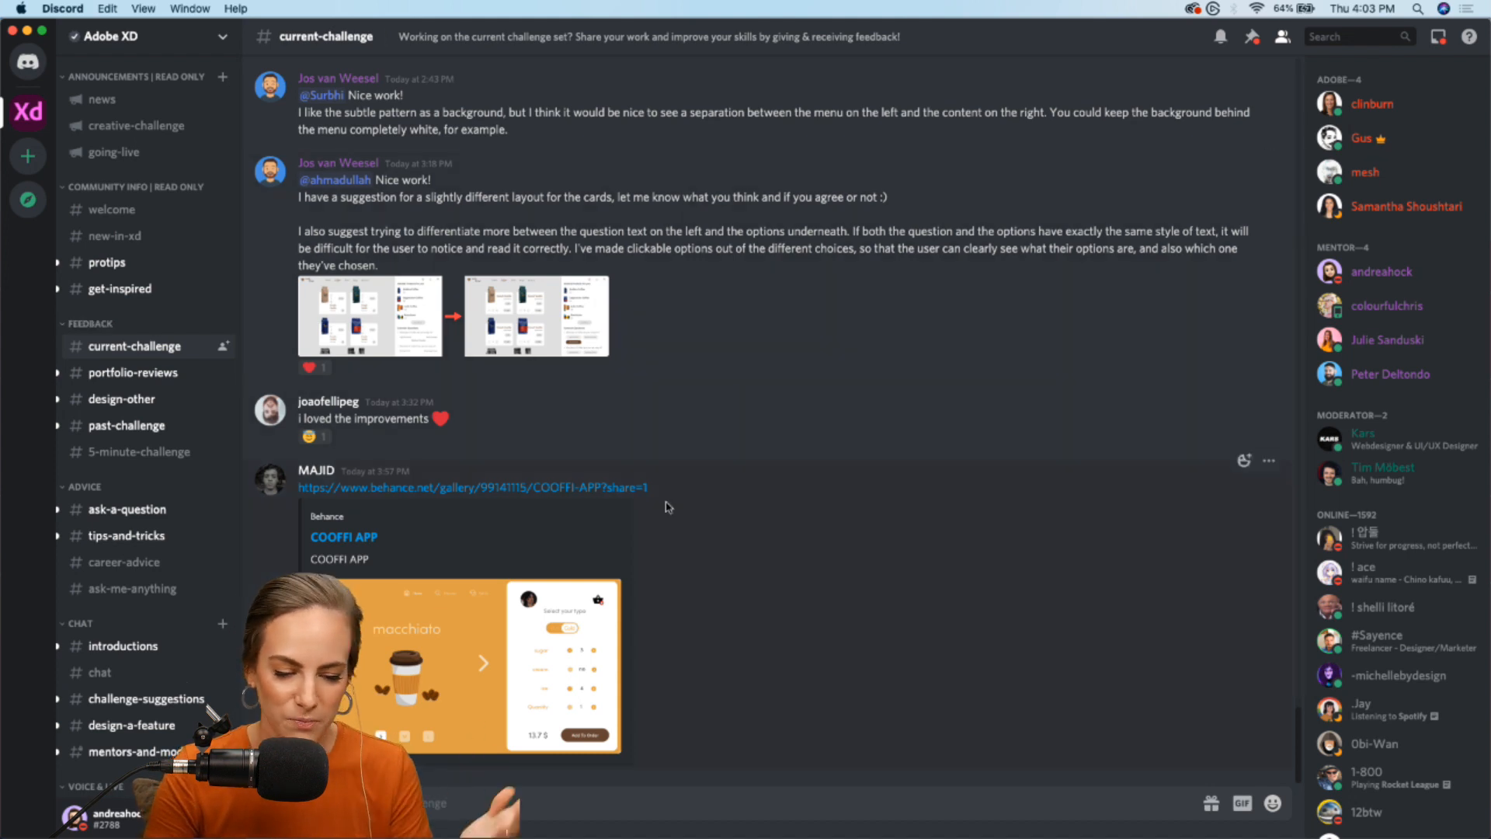
left_click(542, 487)
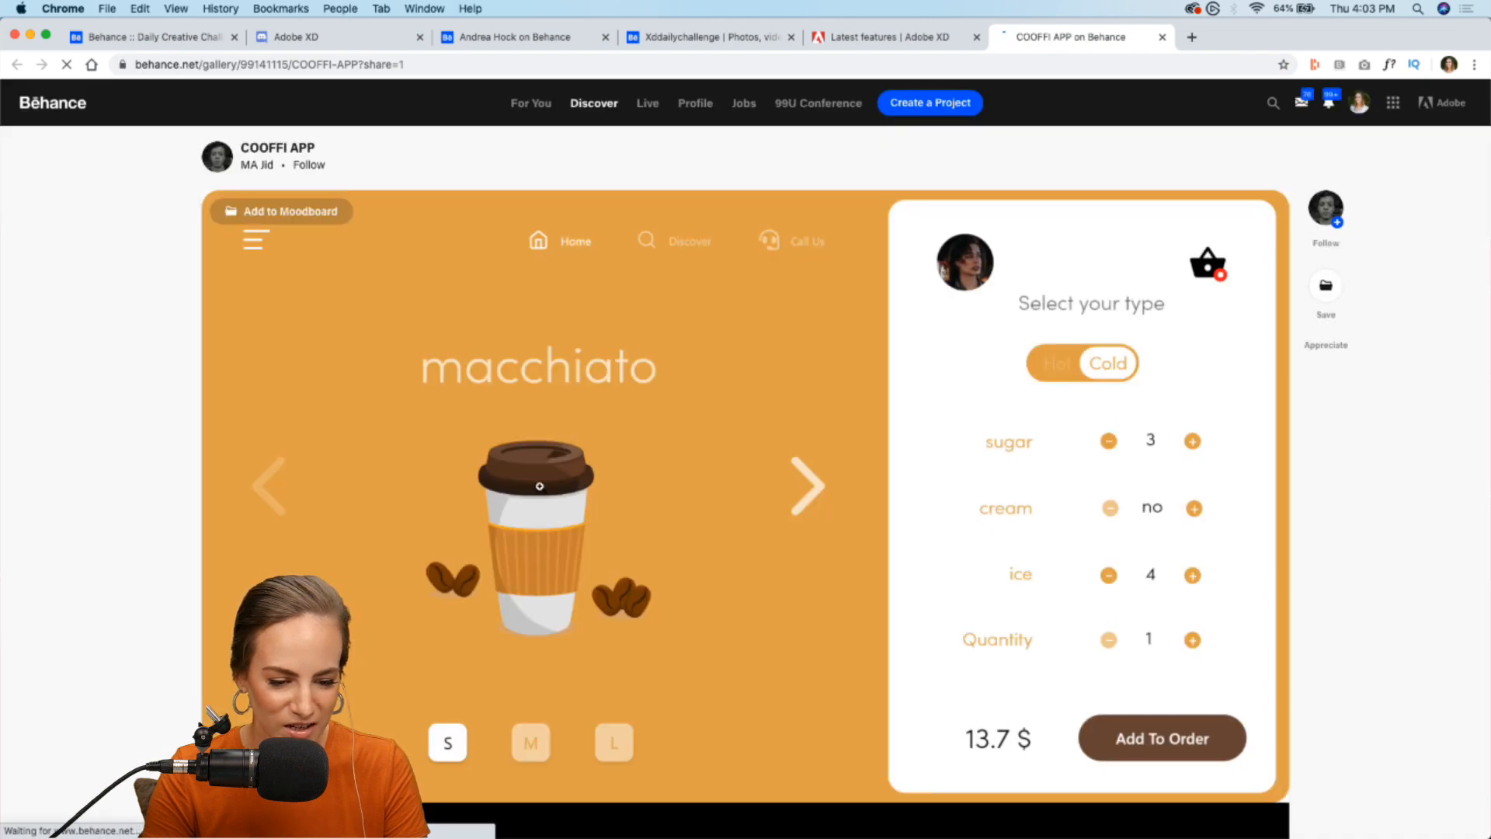
scroll(539, 486, "down", 3)
- Return to Discord and look back through the earlier feedback posts in the current-challenge channel
mouse_move(718, 819)
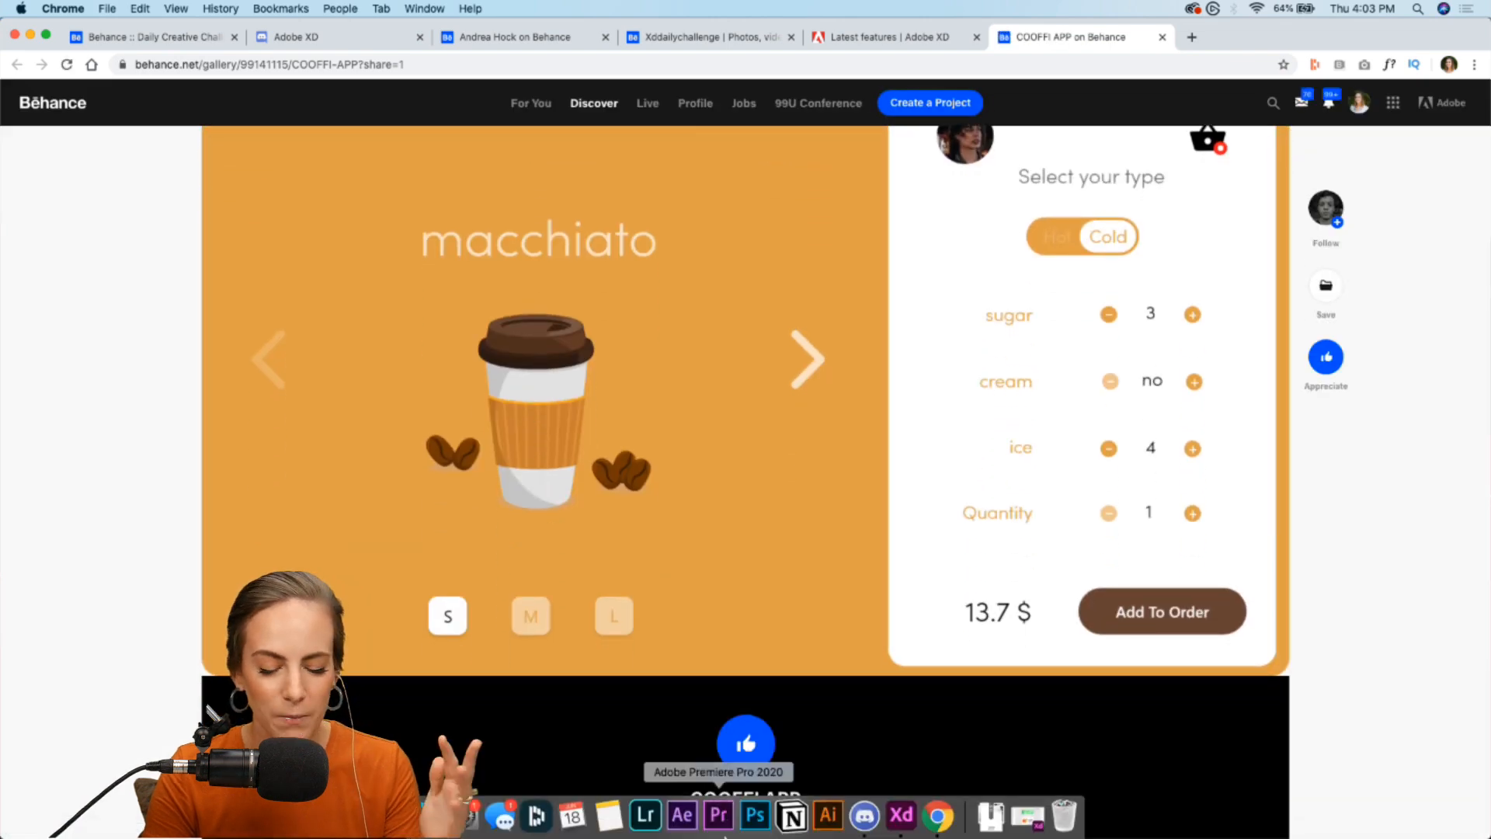
left_click(857, 827)
scroll(883, 571, "up", 10)
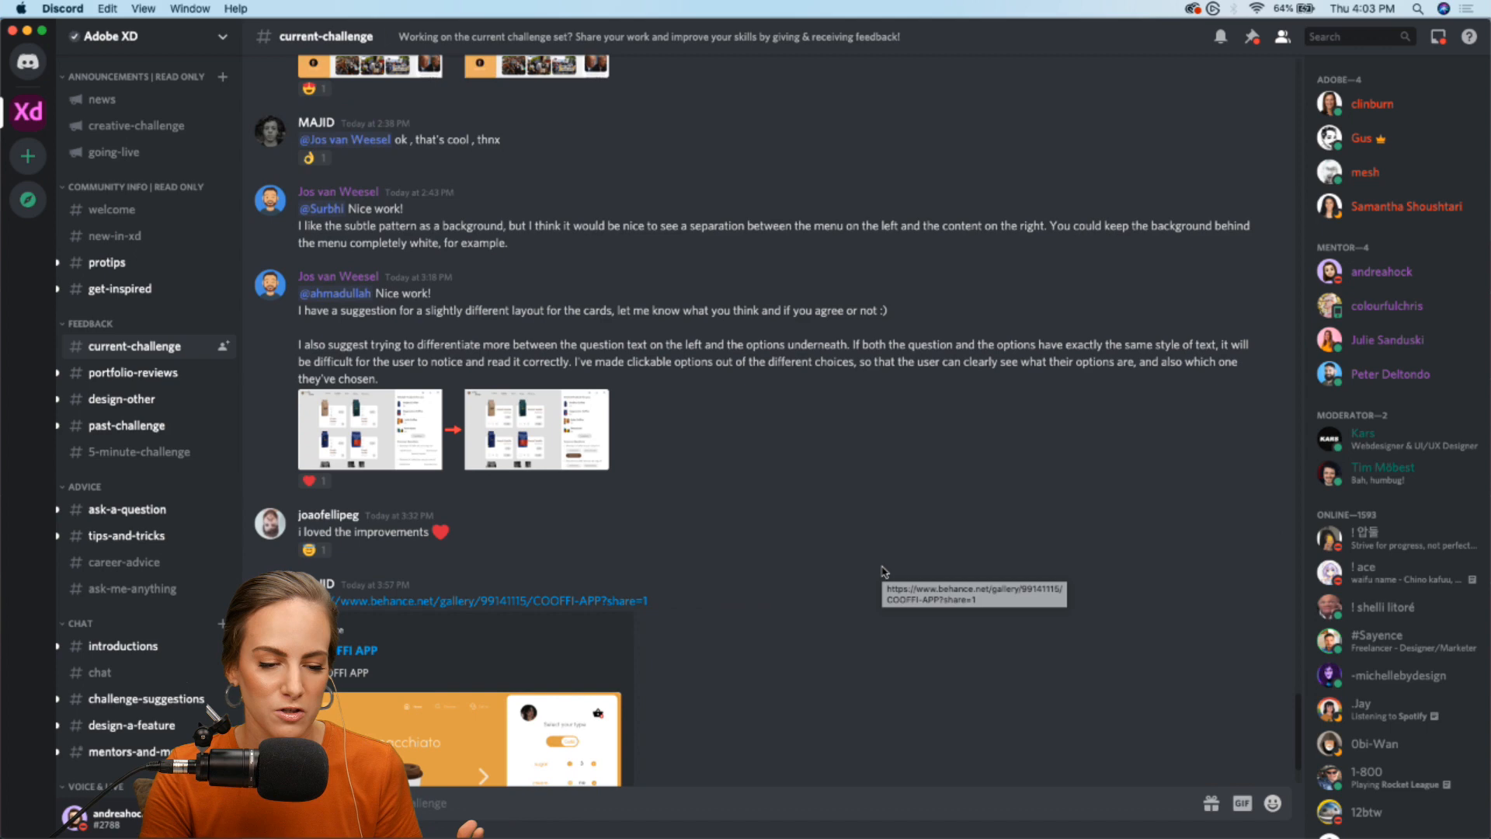
scroll(883, 572, "up", 15)
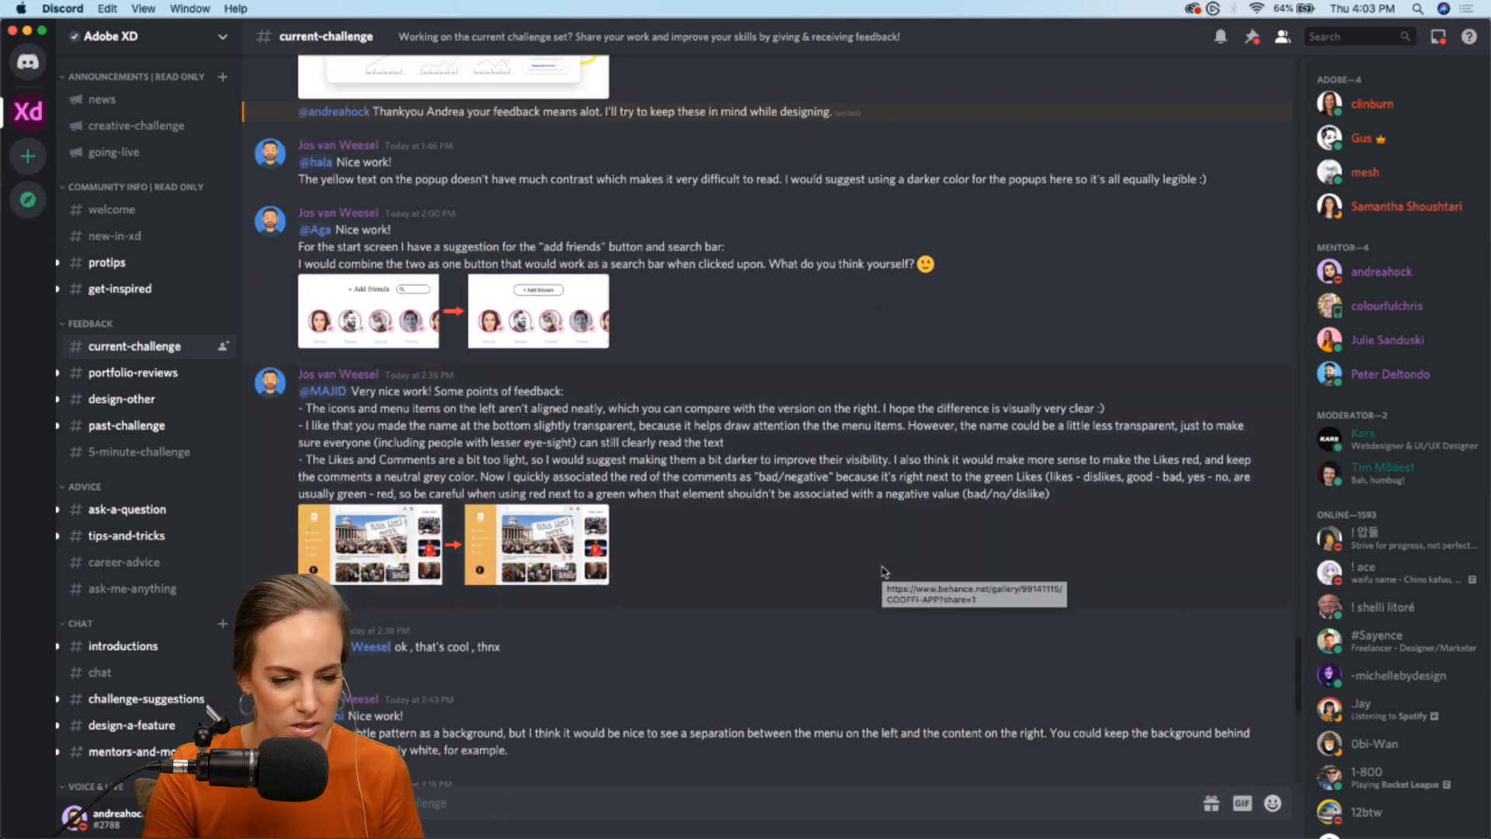
scroll(883, 572, "up", 15)
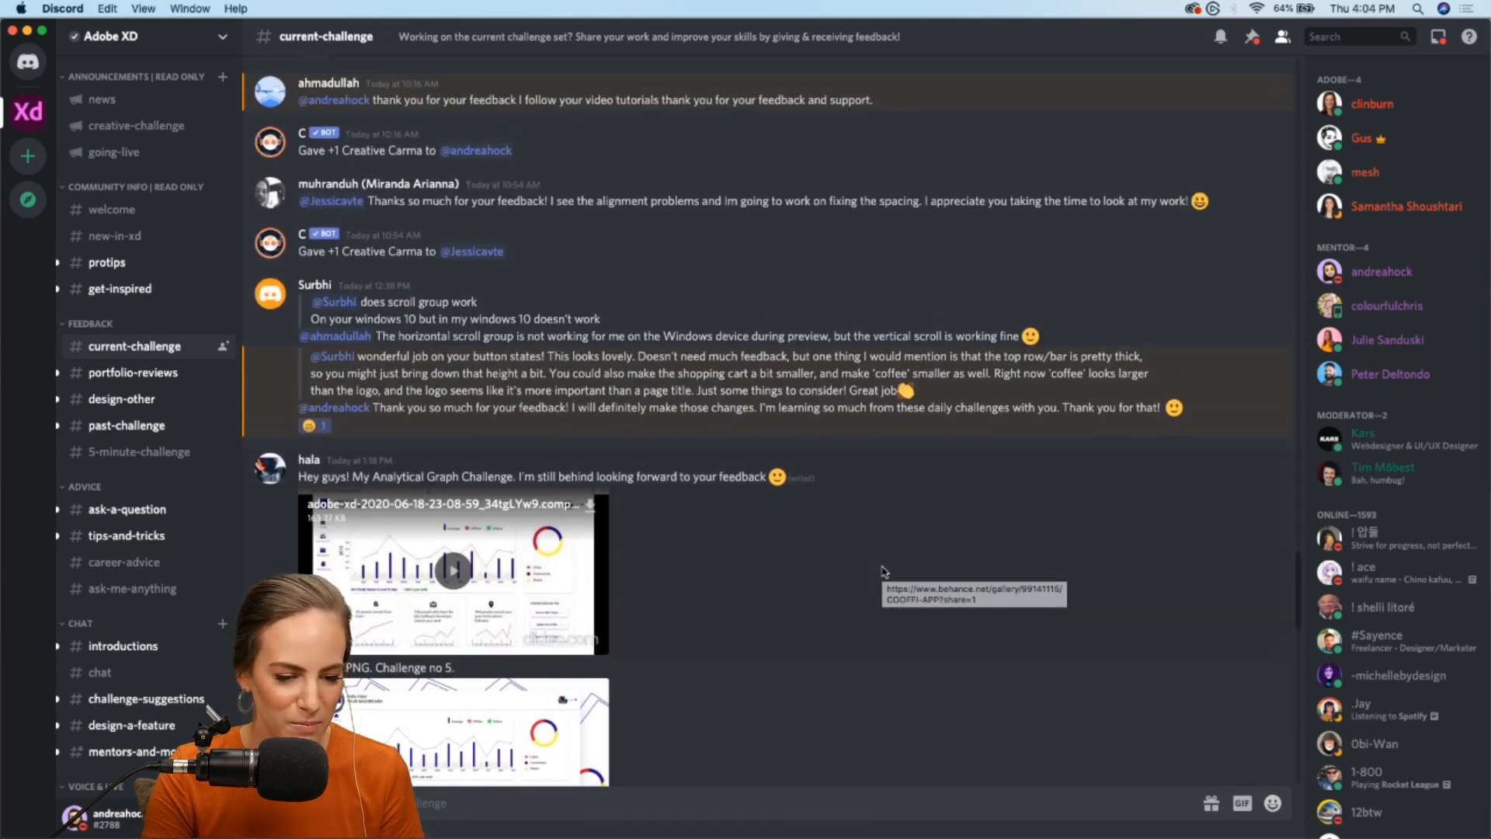
scroll(883, 571, "up", 4)
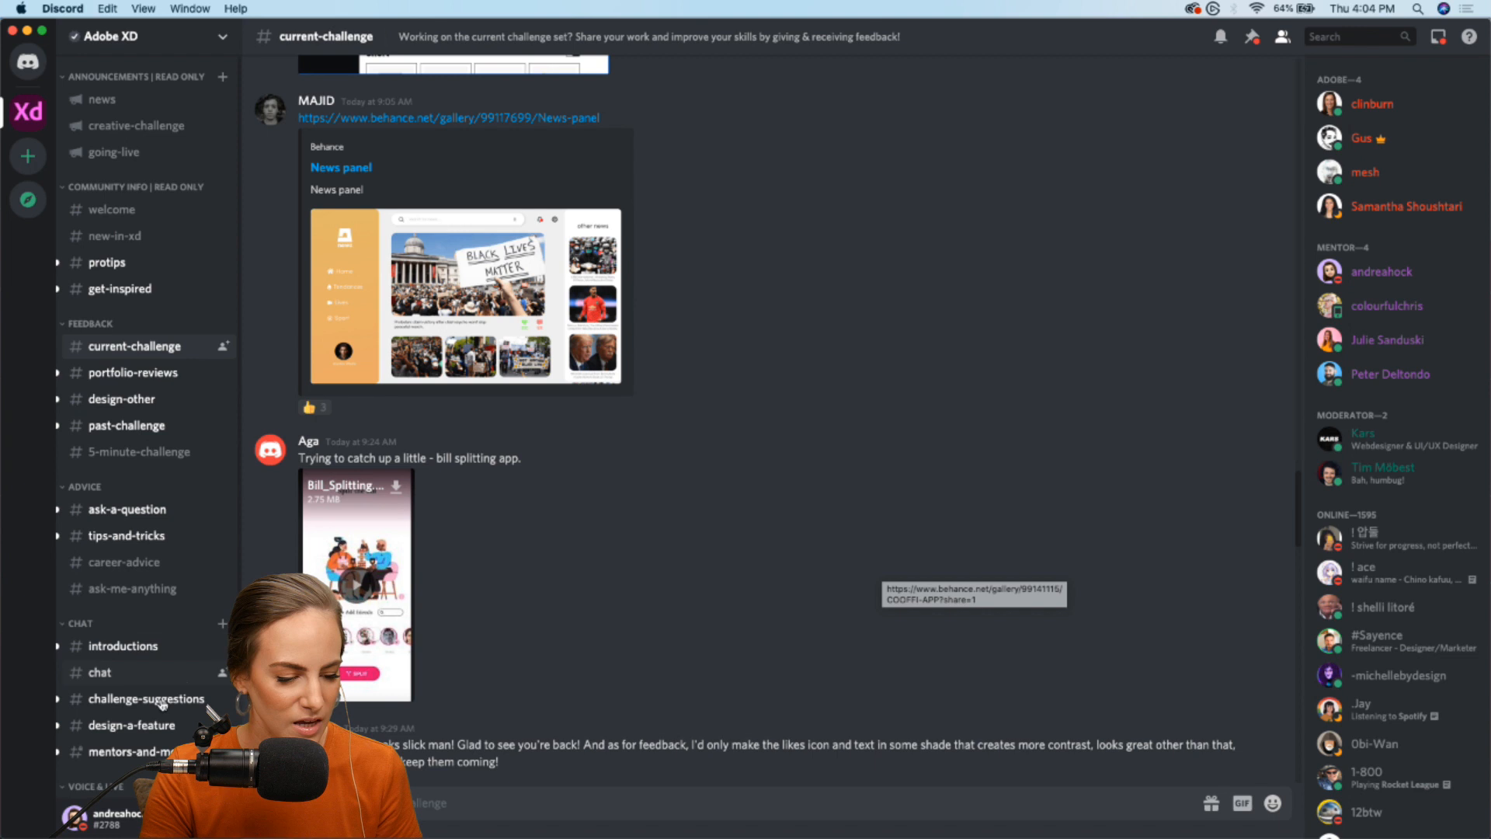
- View the ask-a-question channel and return to the current-challenge channel
left_click(141, 516)
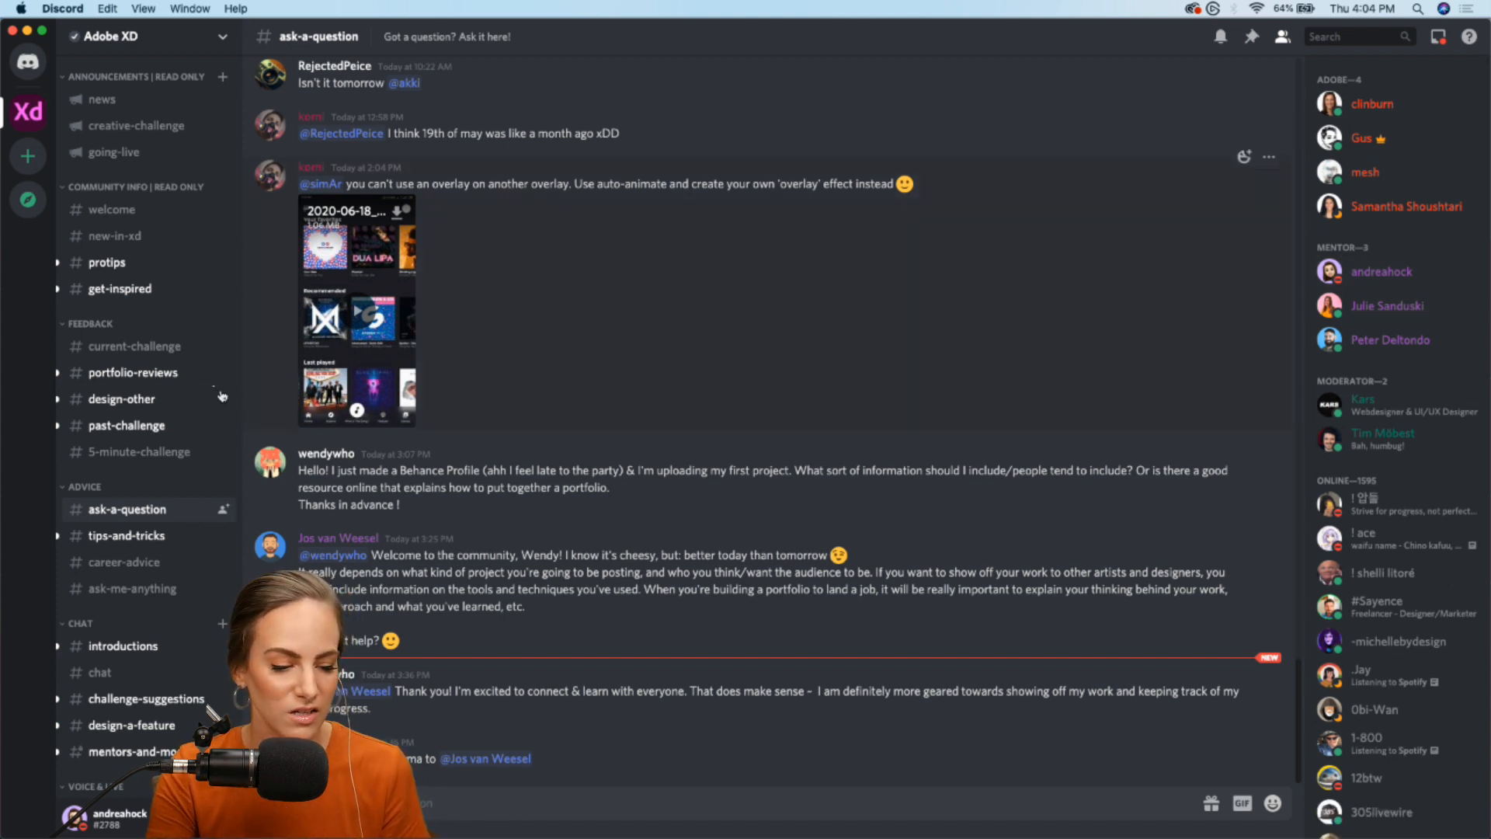
left_click(134, 344)
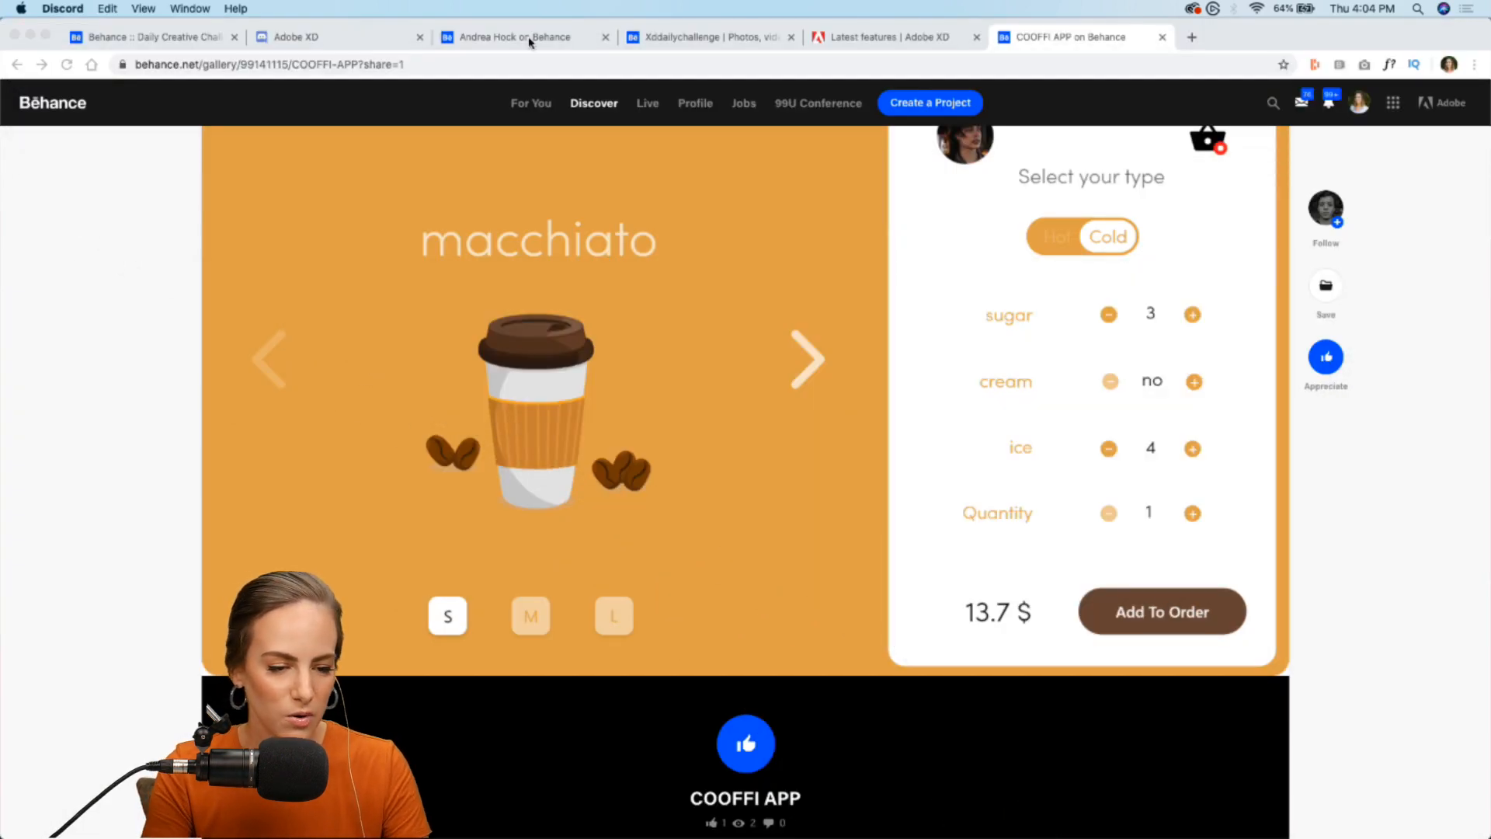
- Back in the browser, close the Discord invitation page and the COOFFI APP project page
left_click(420, 37)
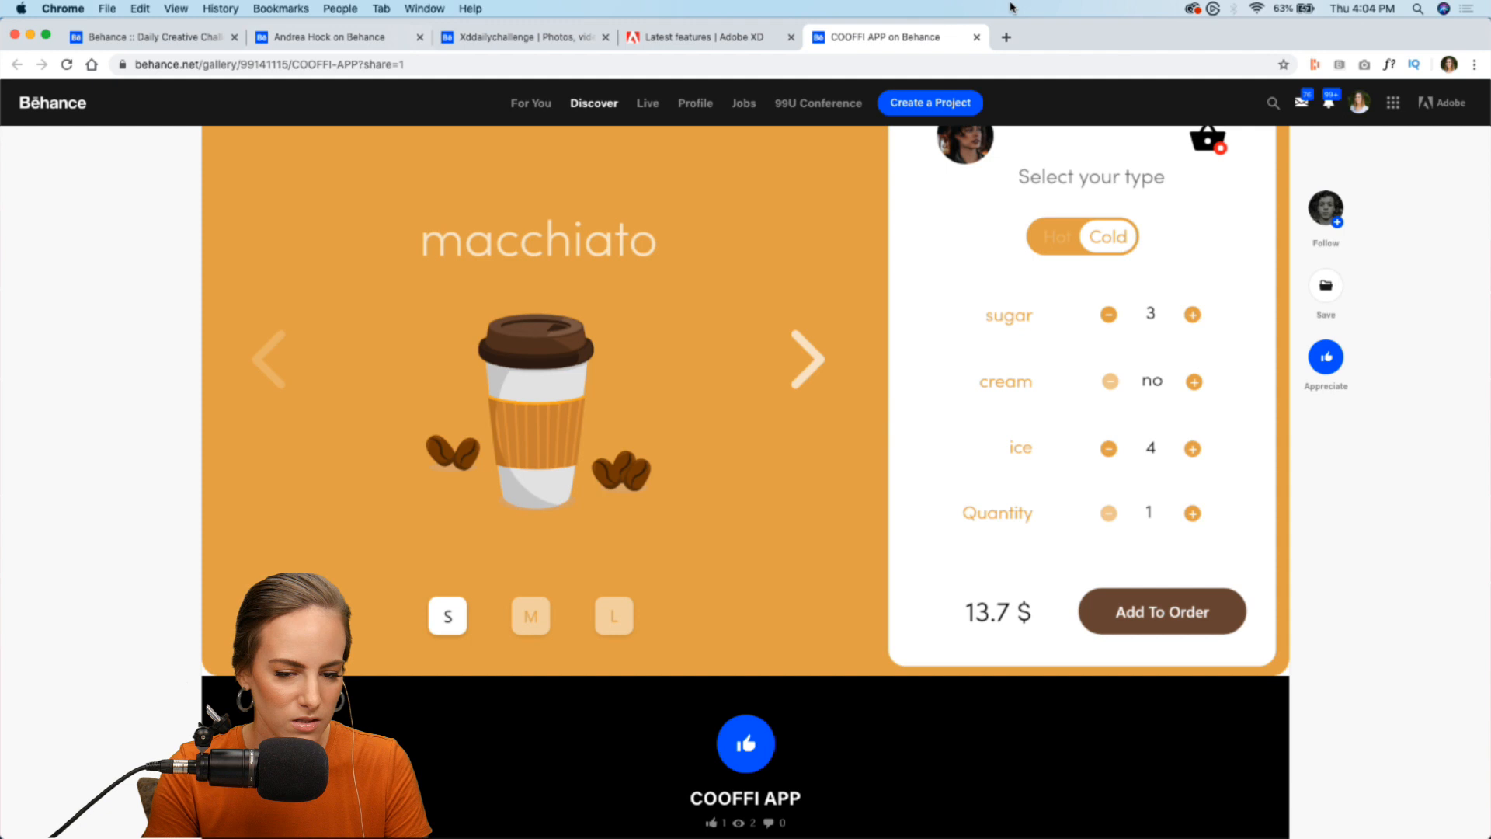
left_click(976, 38)
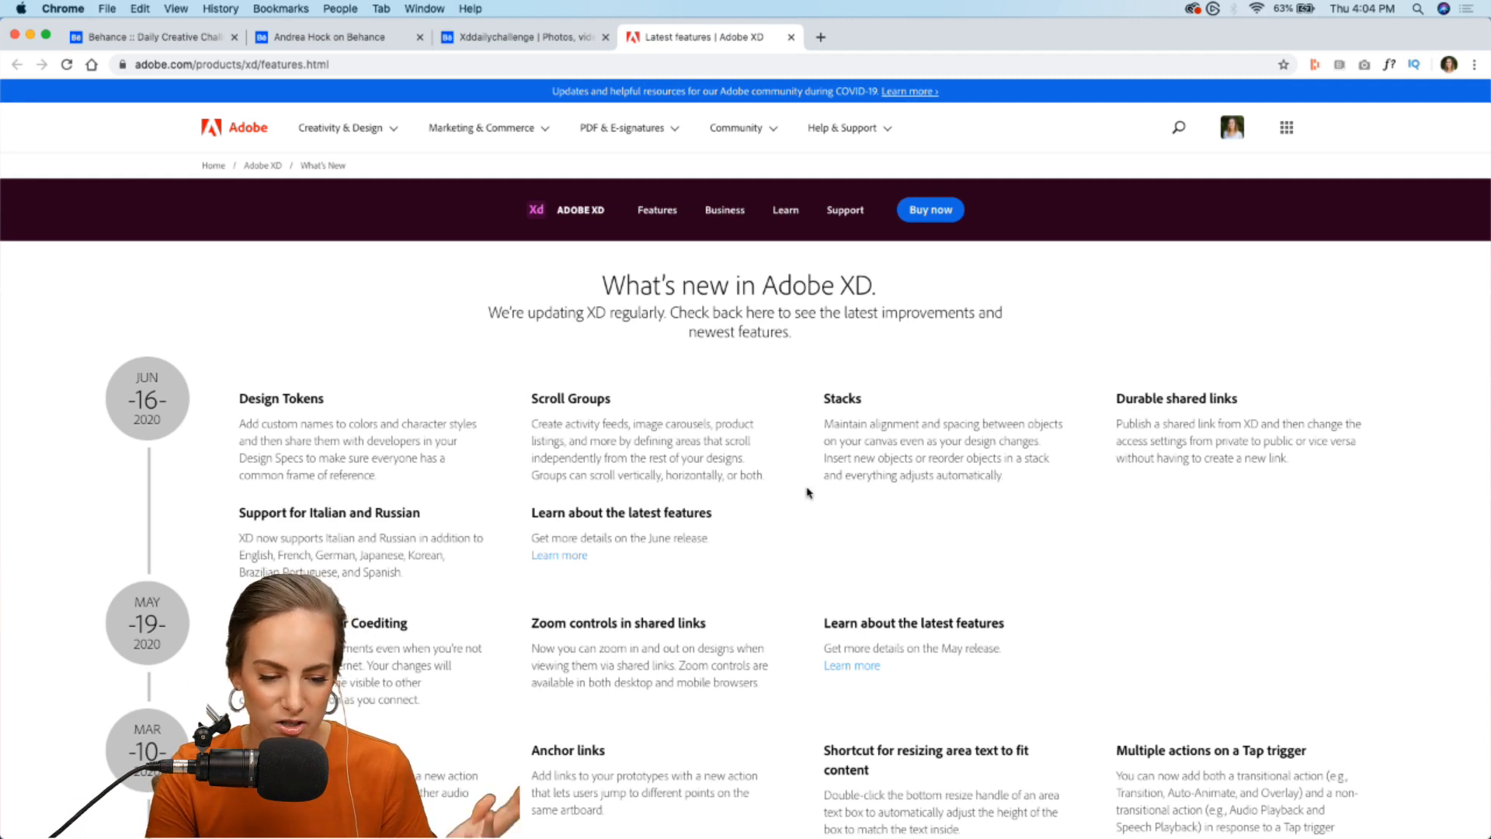
- Switch to Adobe XD and read the Challenge Prompt and Inspiration sections of the Day 8 weather starter file
mouse_move(810, 831)
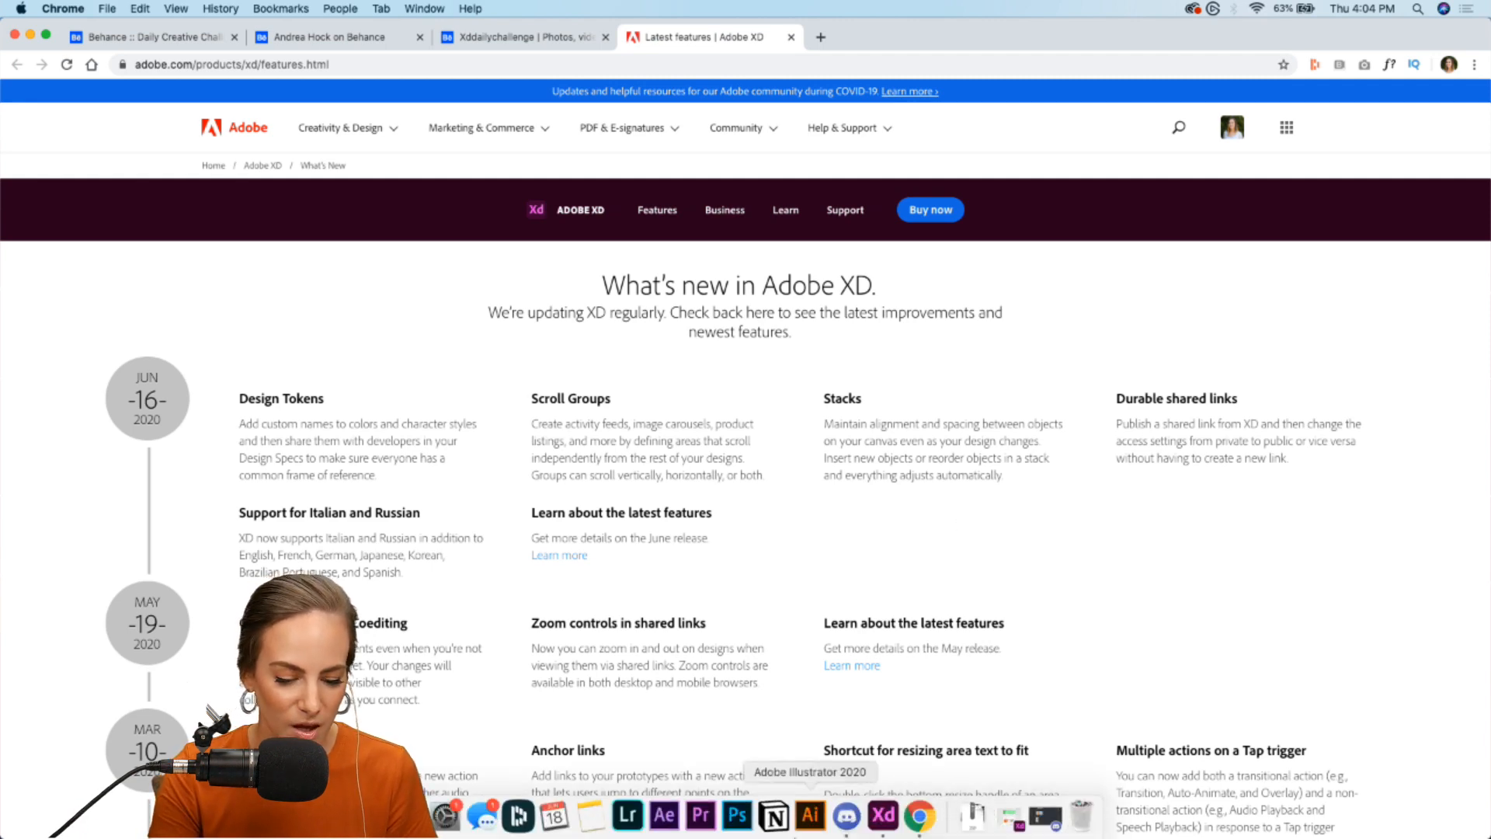
left_click(890, 825)
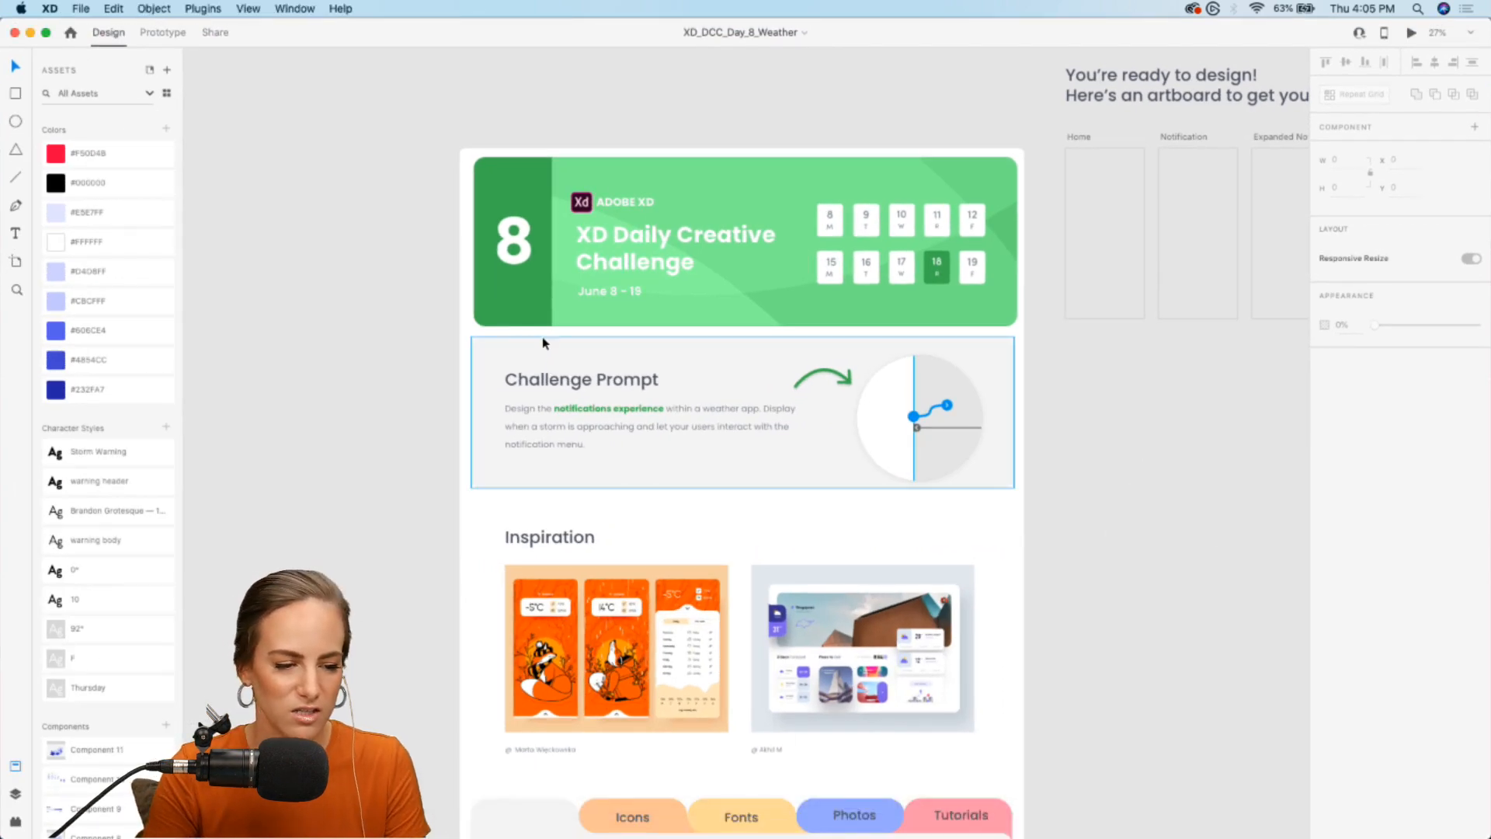
scroll(542, 337, "up", 3)
scroll(542, 337, "up", 2)
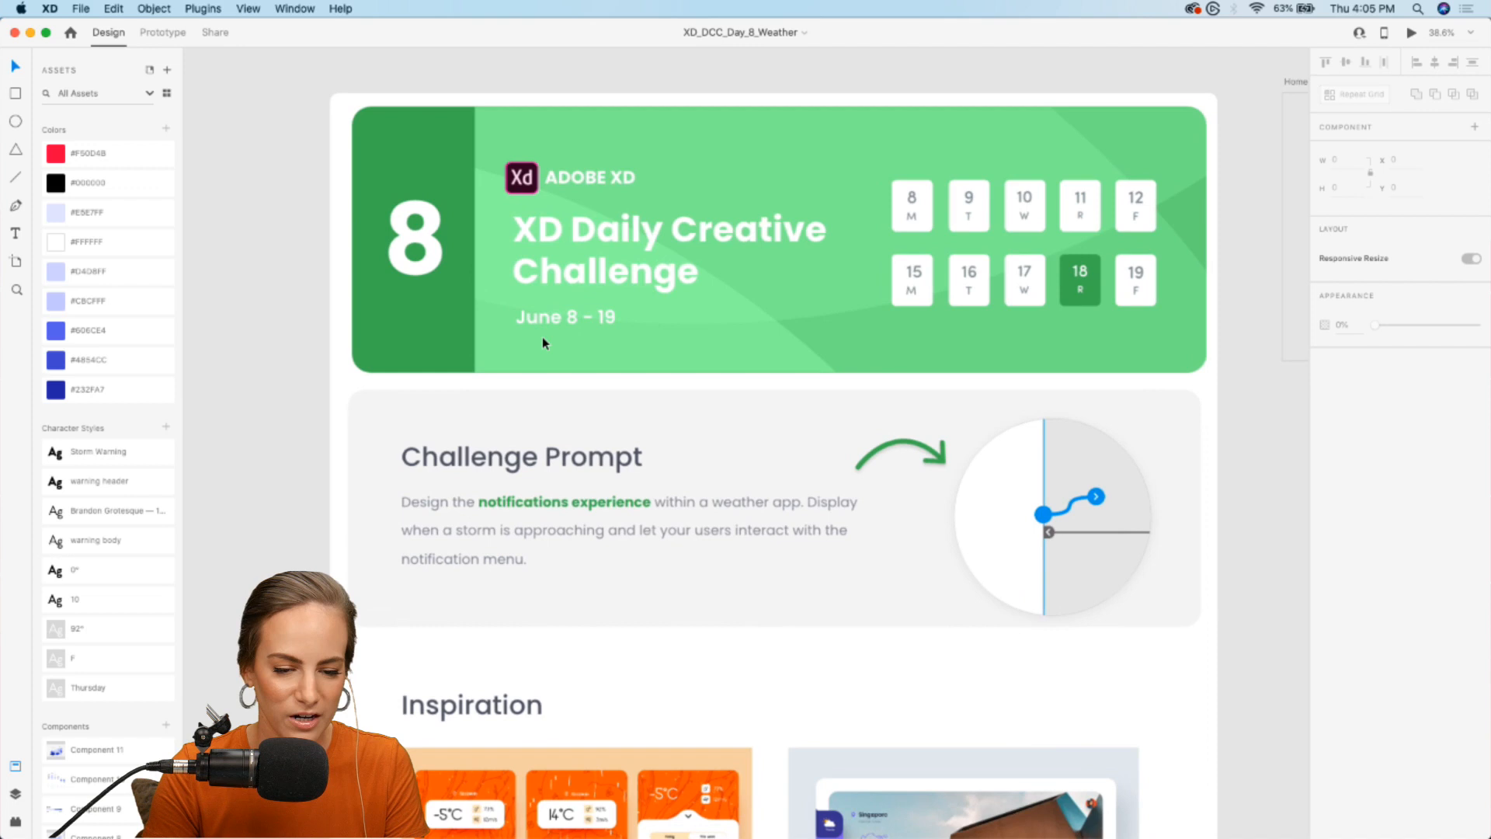
scroll(542, 337, "right", 2)
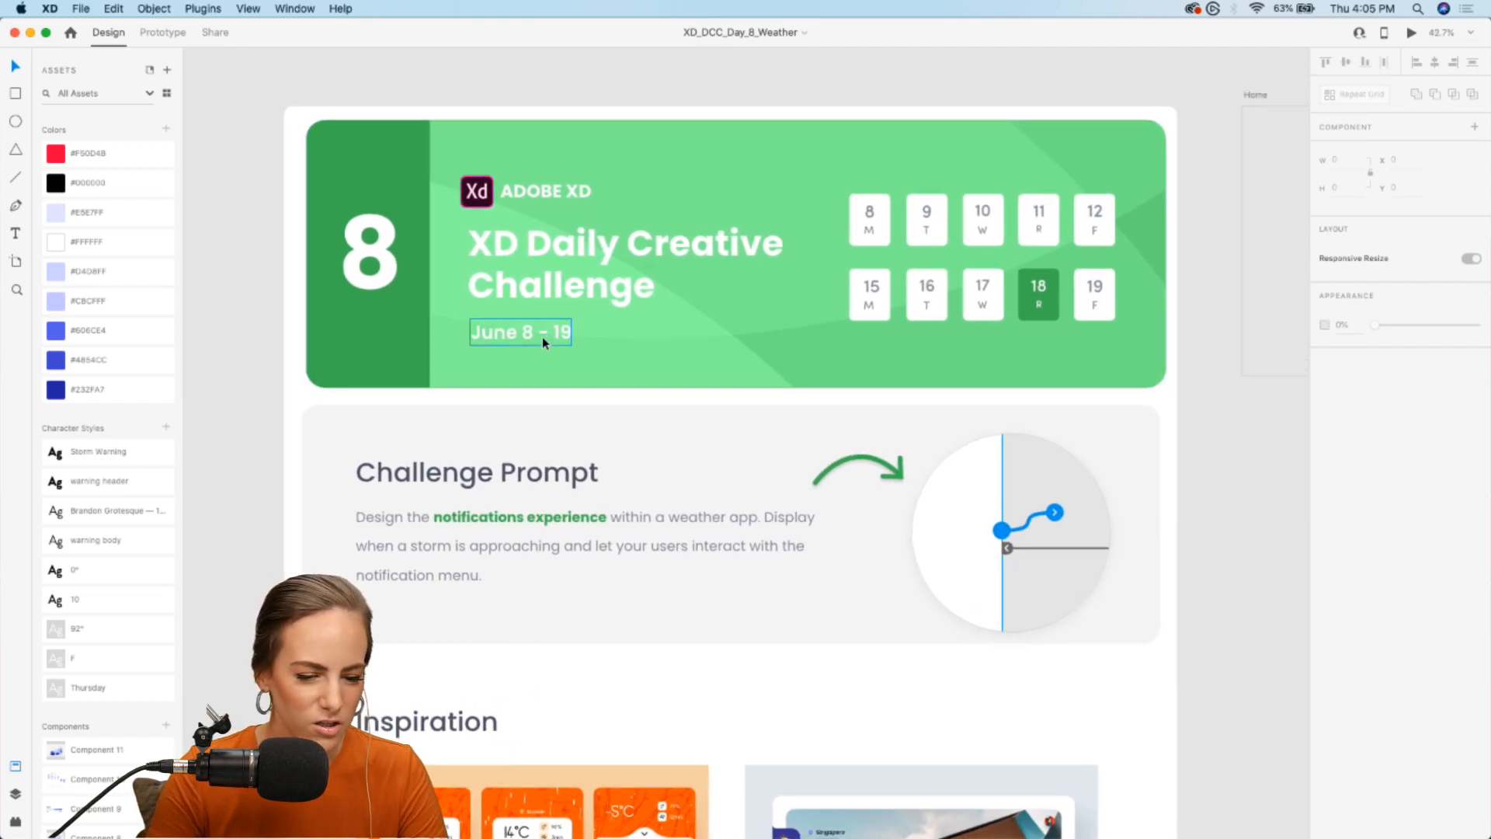
scroll(543, 337, "down", 2)
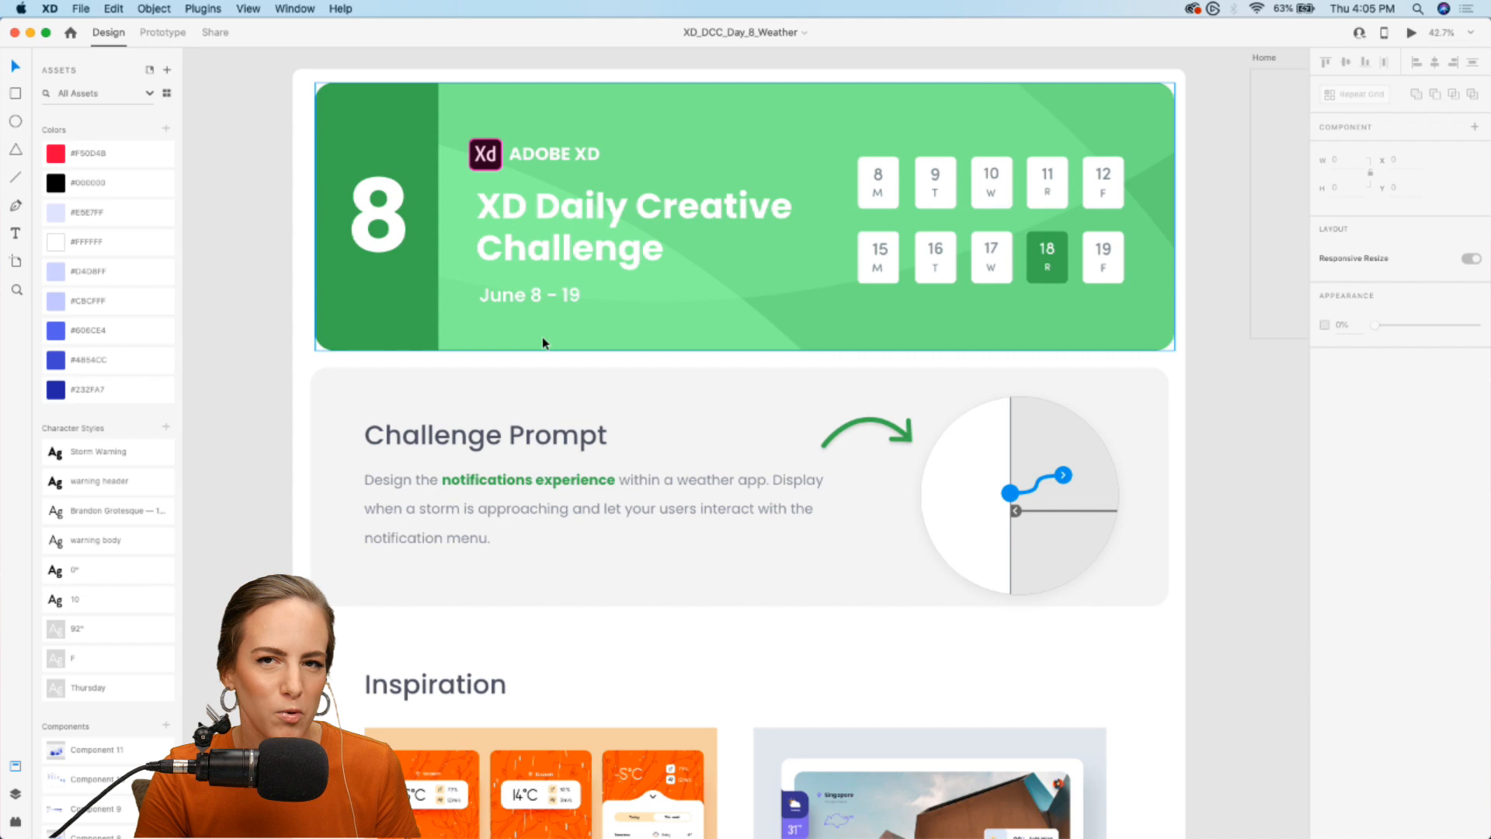
scroll(543, 340, "down", 5)
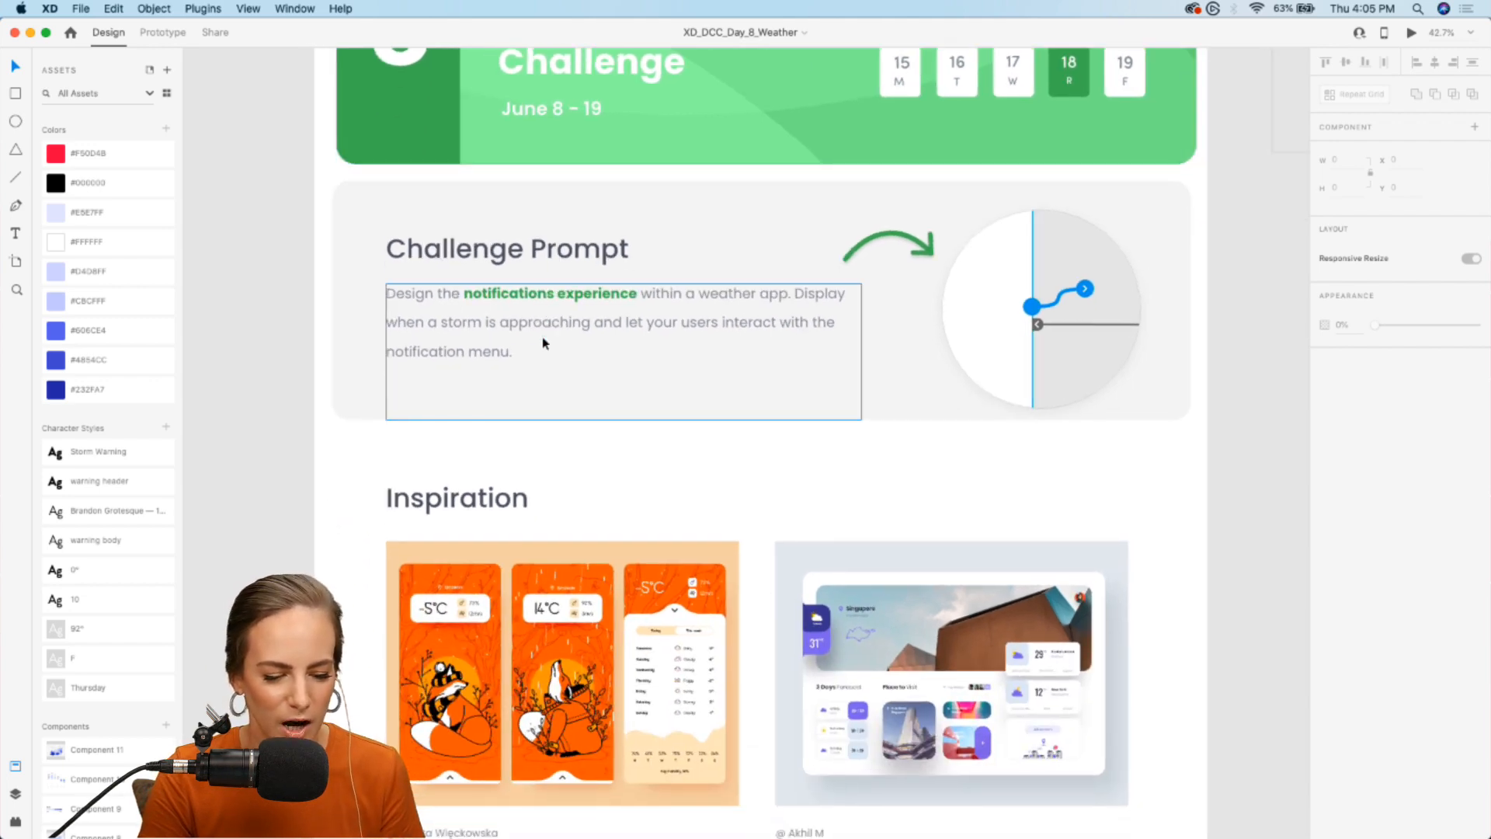
- Examine the fox-illustrated weather screens and the Singapore weather dashboard in the Inspiration section up close
scroll(543, 302, "up", 3)
scroll(543, 302, "down", 3)
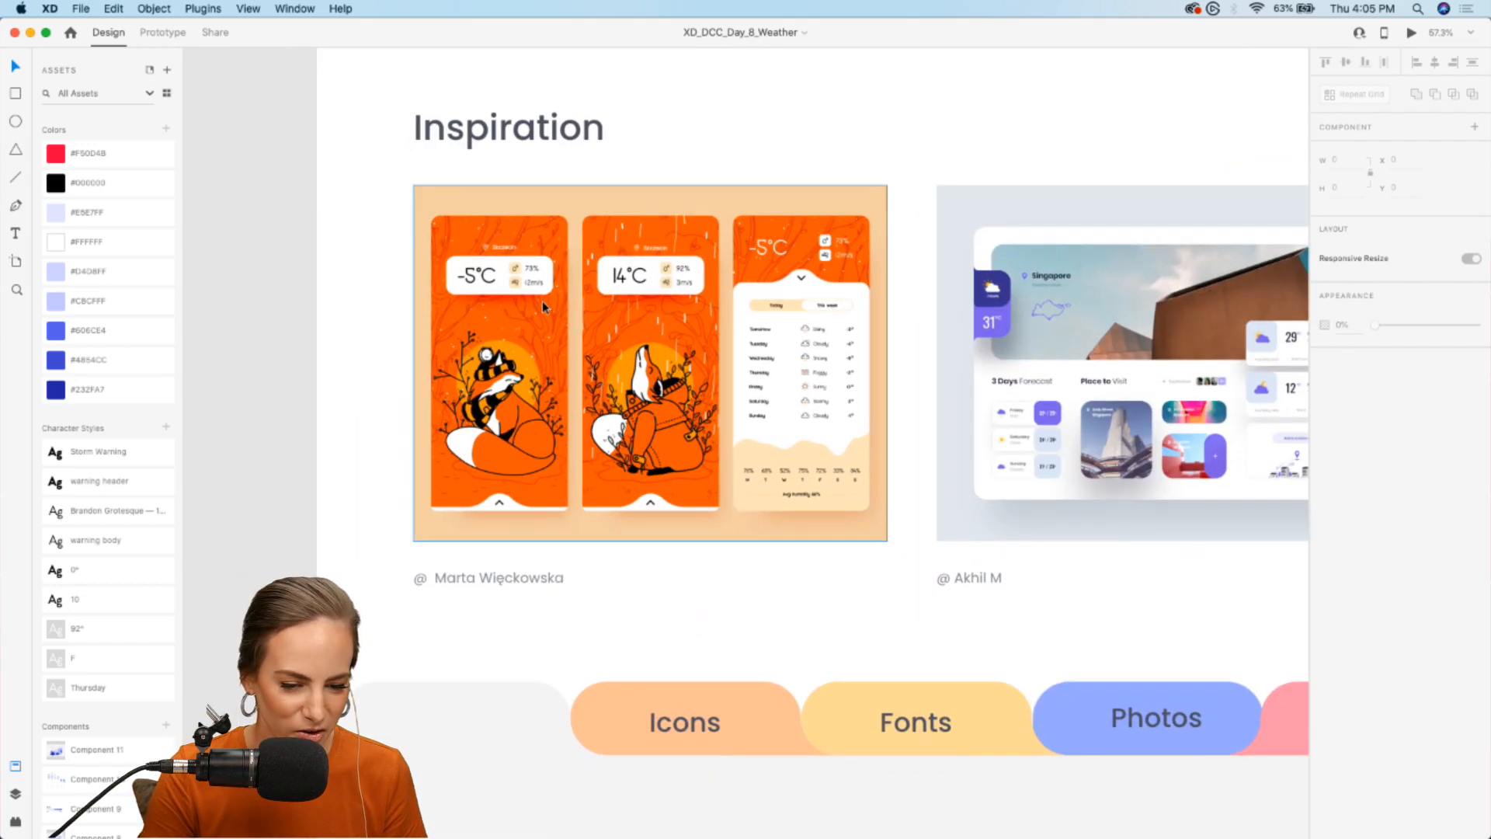
scroll(543, 302, "up", 4)
scroll(542, 300, "up", 2)
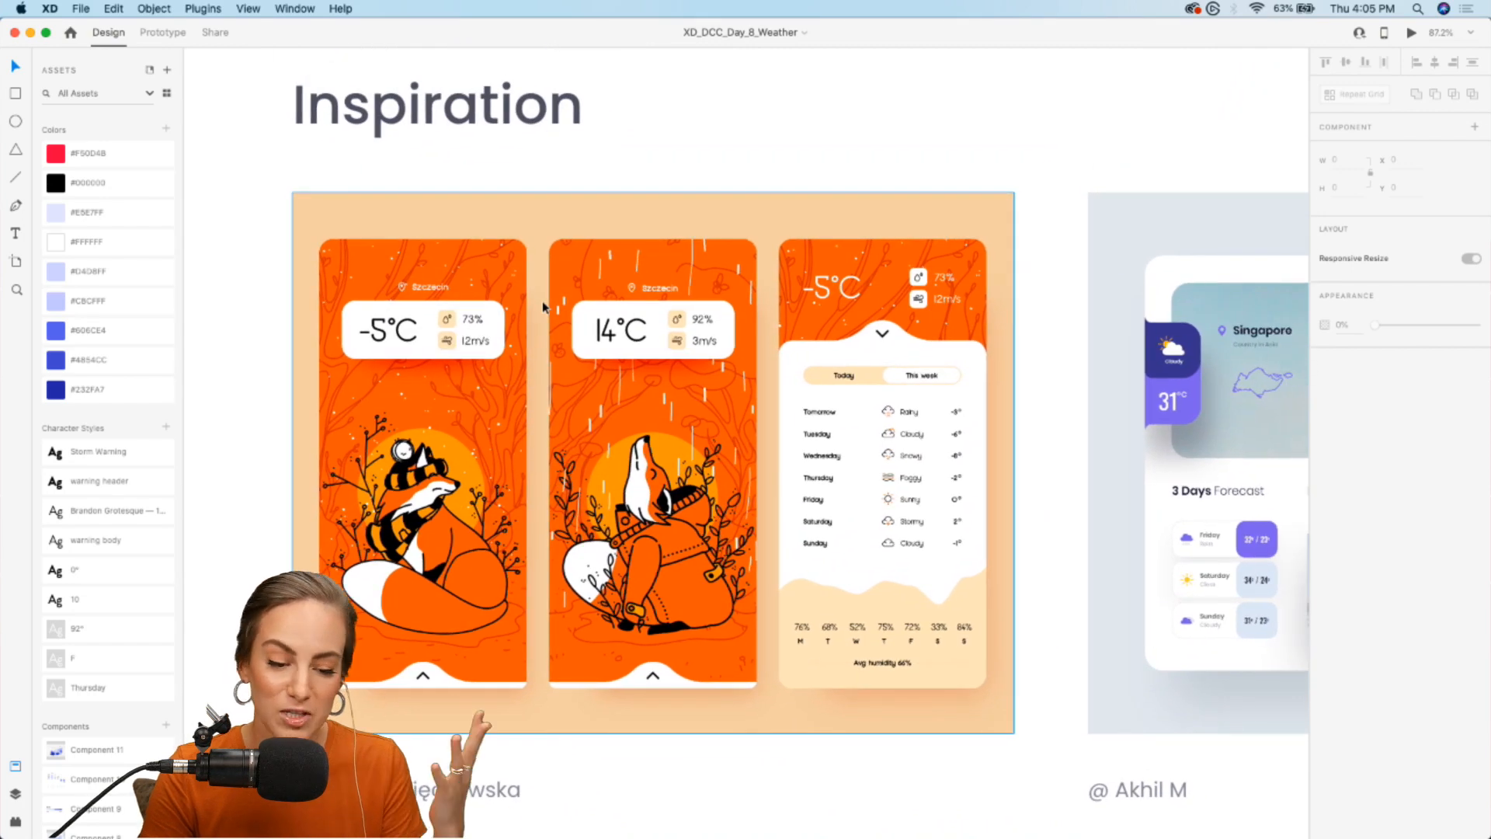
scroll(542, 300, "up", 2)
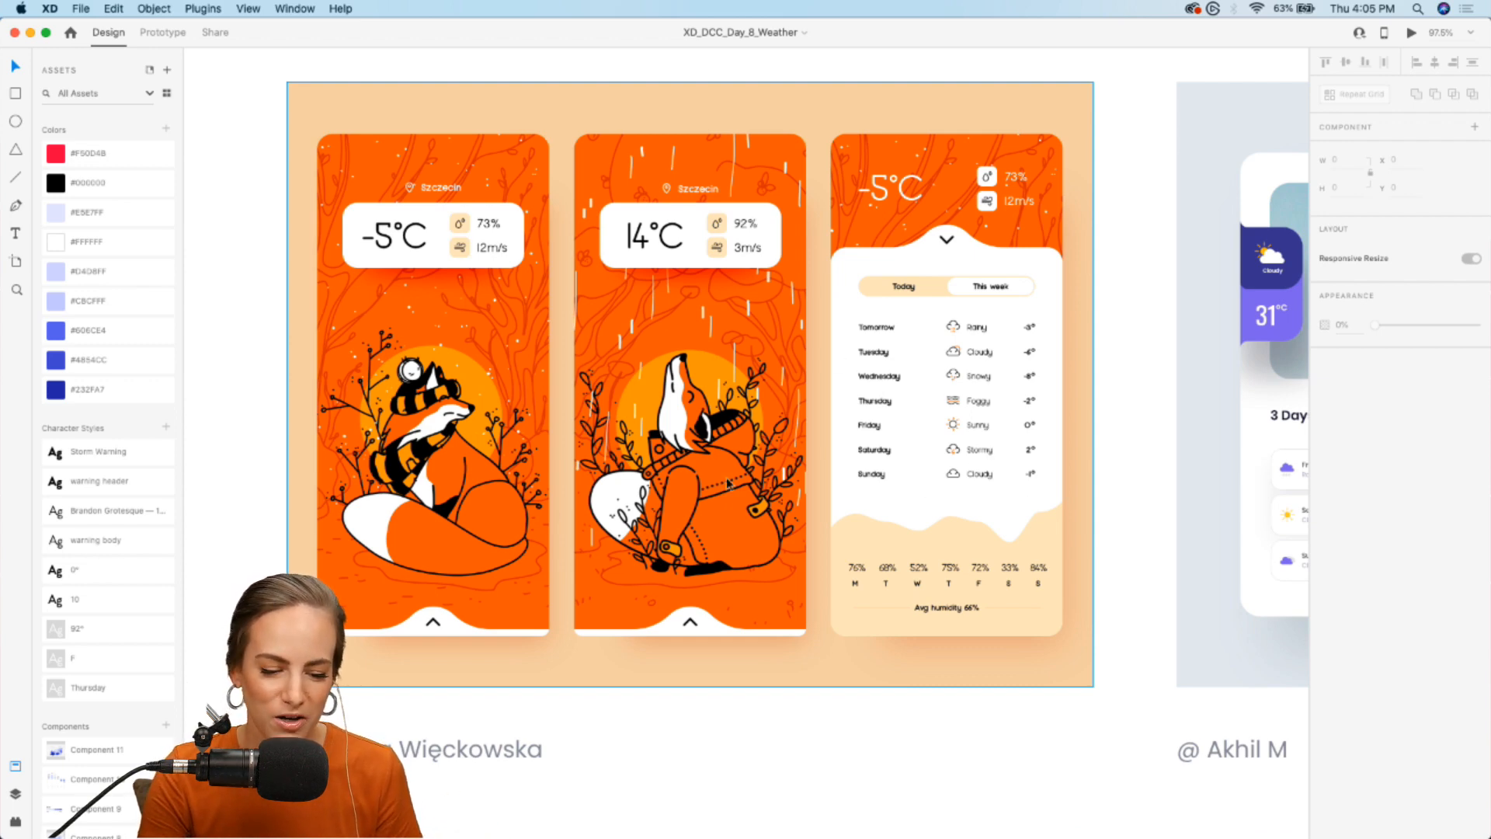
scroll(726, 480, "right", 10)
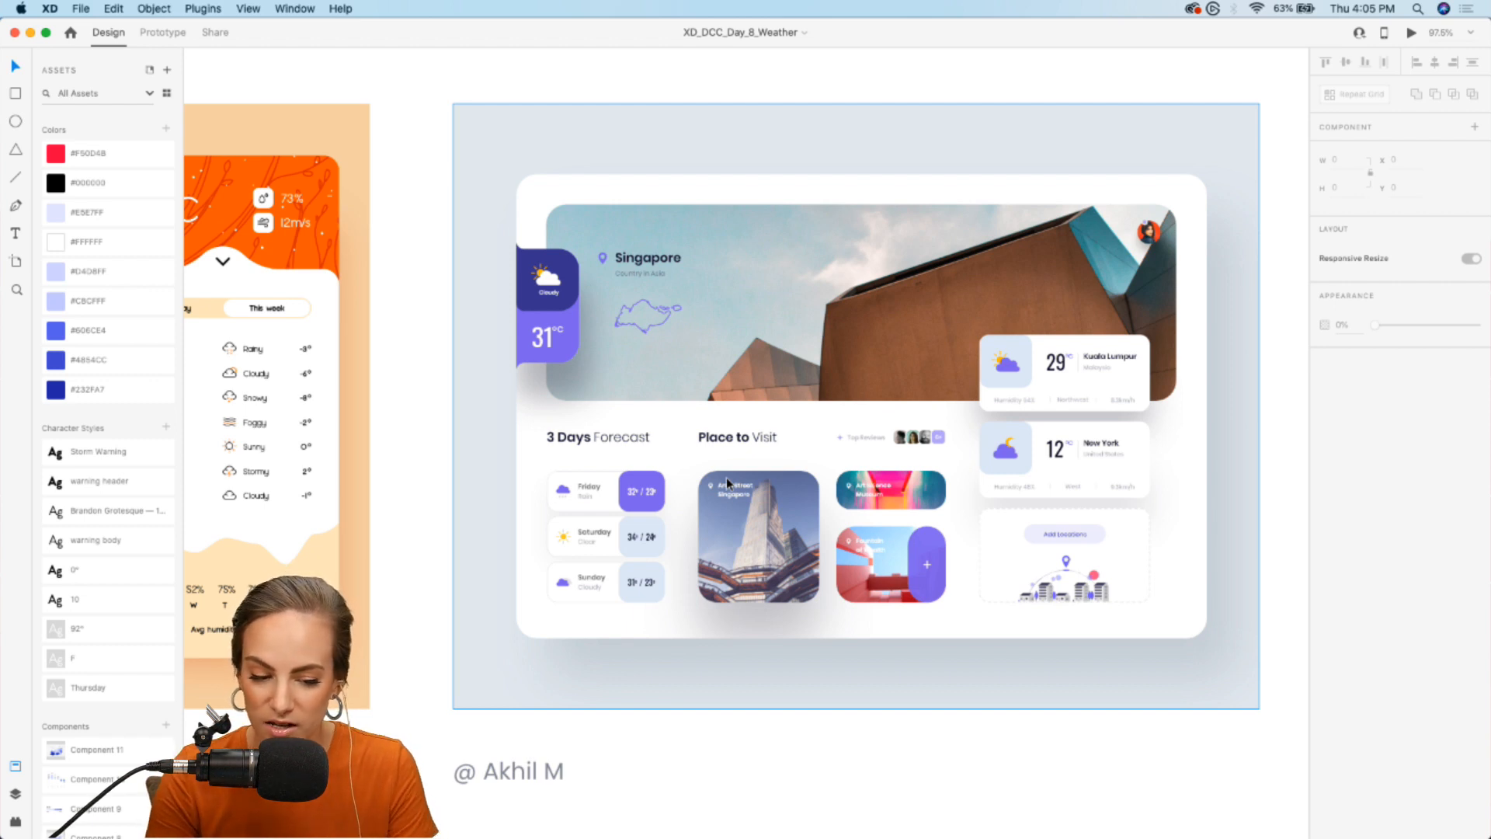
scroll(726, 477, "up", 3)
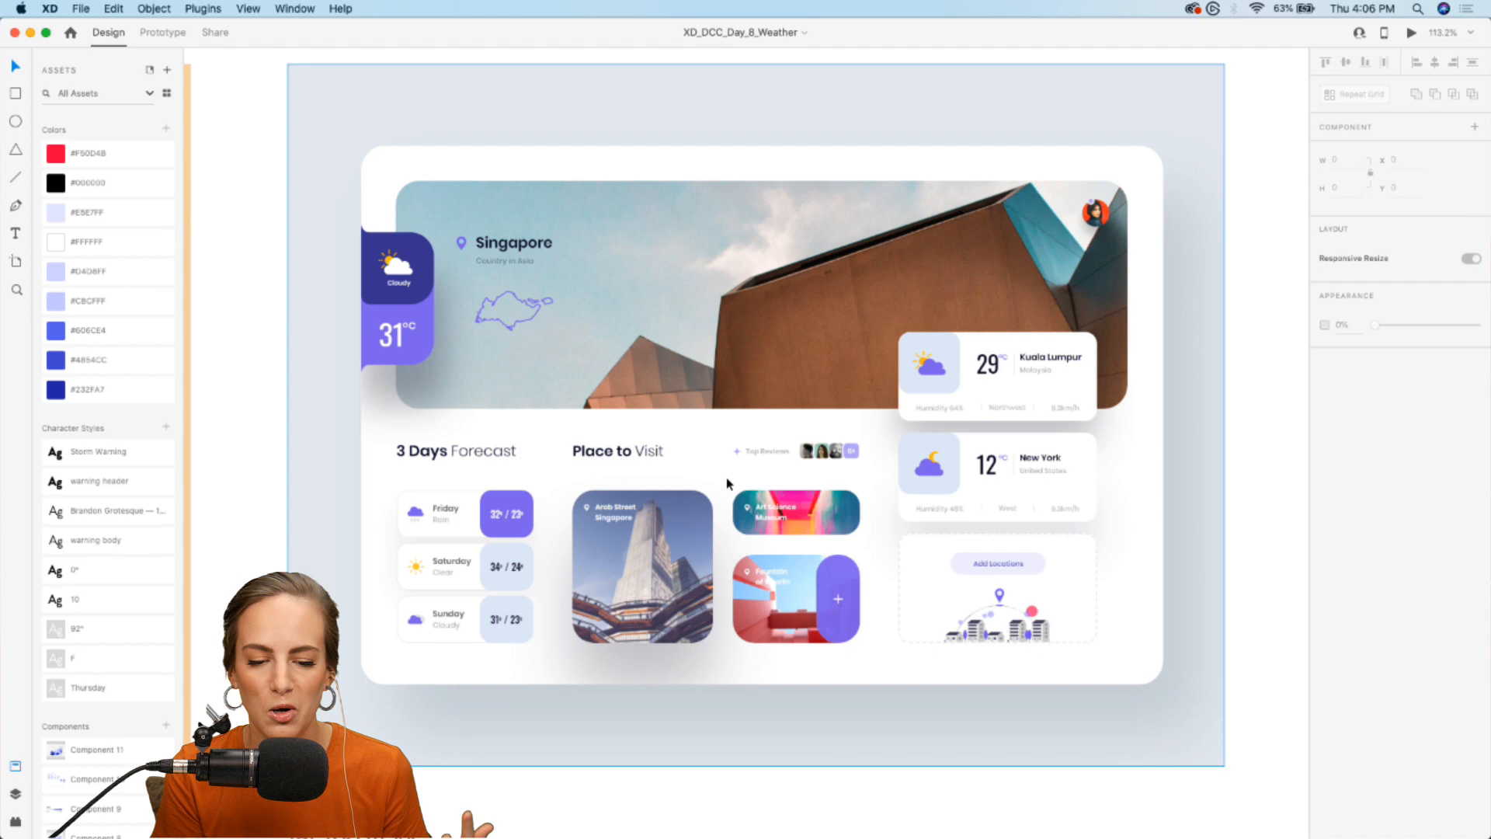
scroll(726, 478, "down", 10)
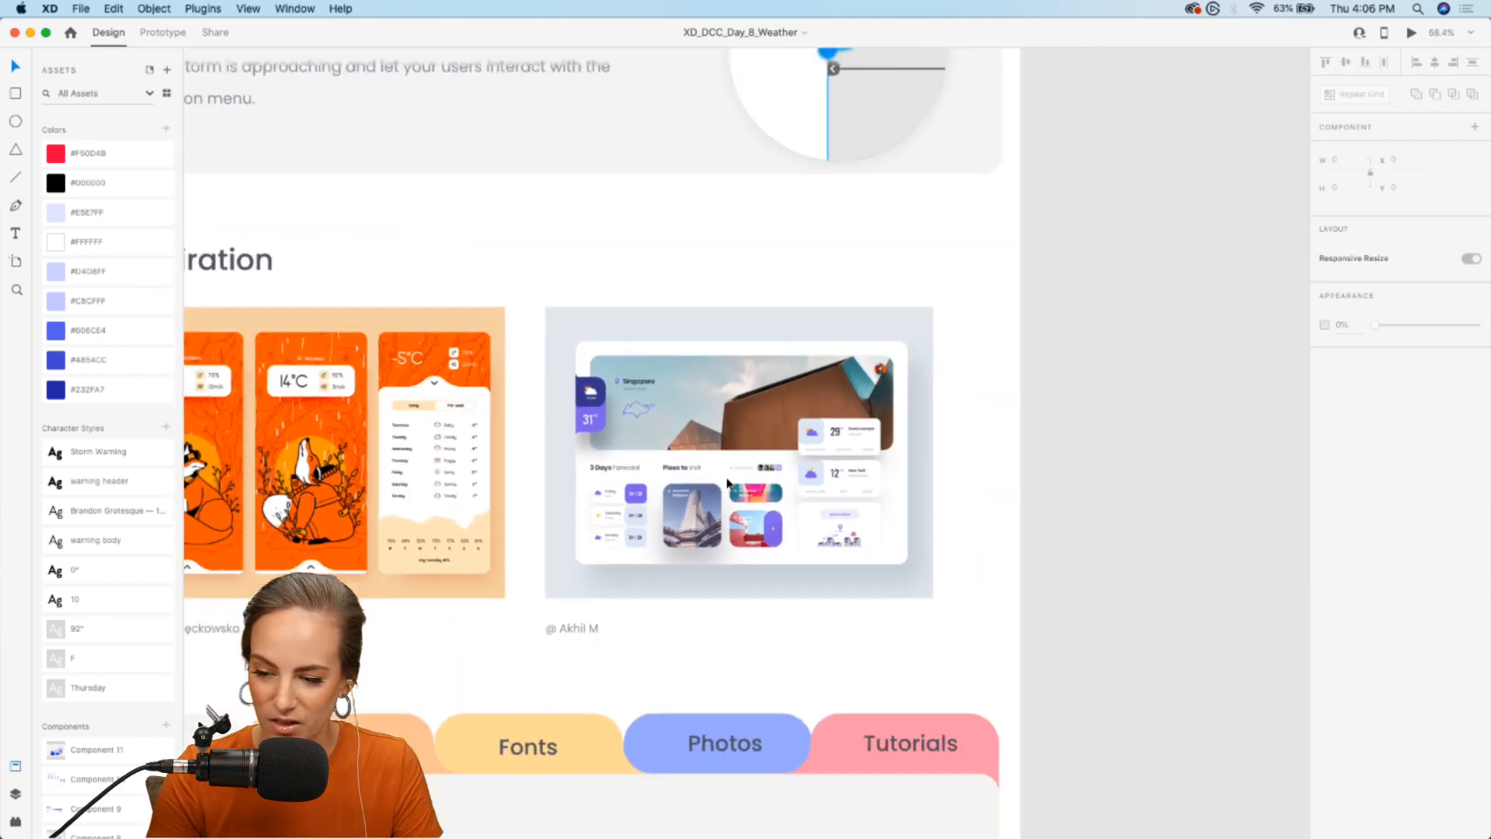
scroll(726, 477, "left", 2)
scroll(726, 478, "down", 2)
scroll(725, 477, "down", 2)
scroll(725, 476, "left", 3)
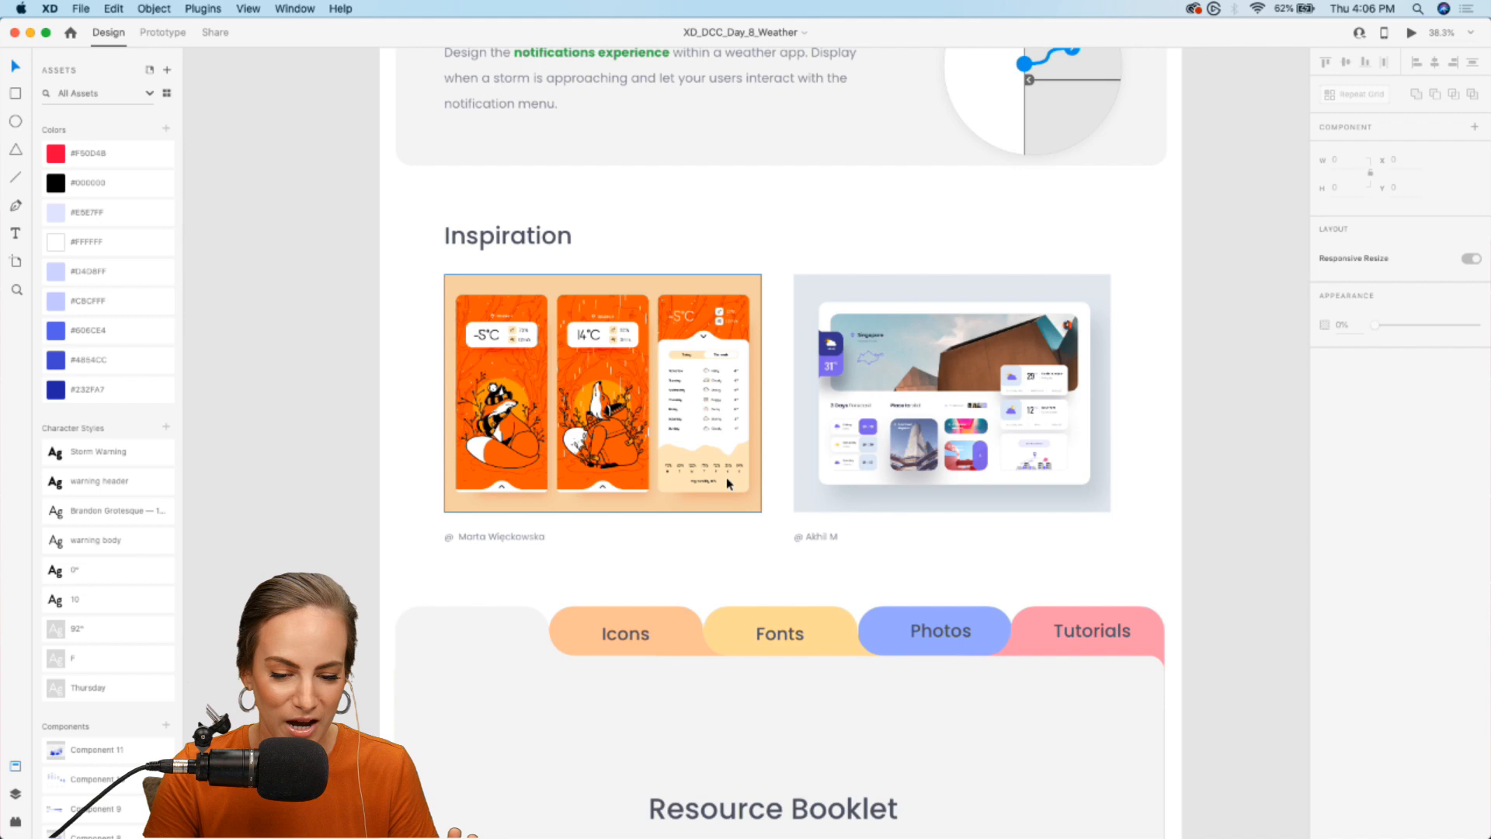
- Preview the Resource Booklet component's Icons Page and Fonts Page states, and return it to the Default State
scroll(589, 580, "down", 5)
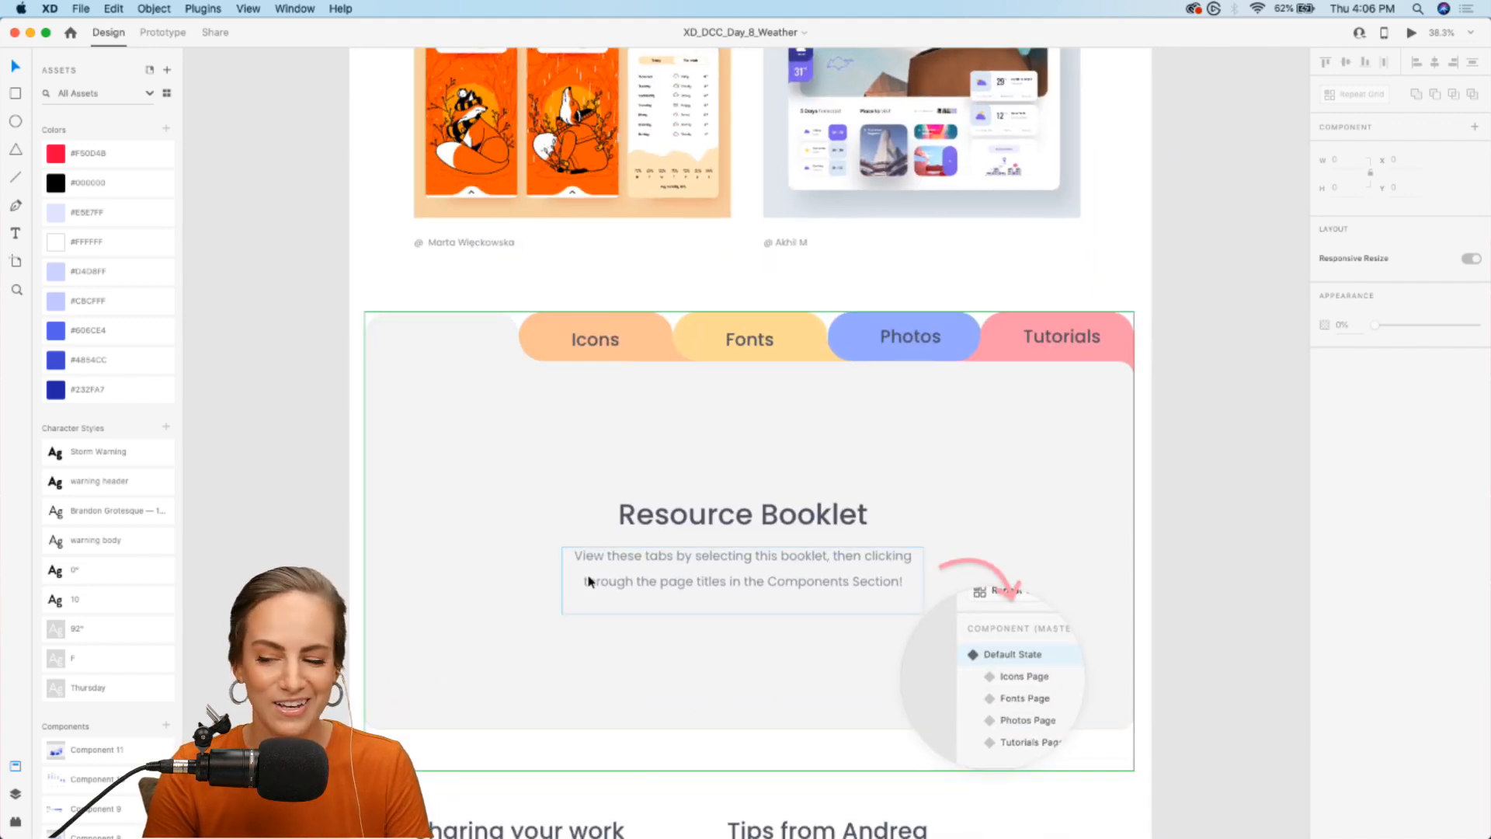
scroll(589, 579, "down", 2)
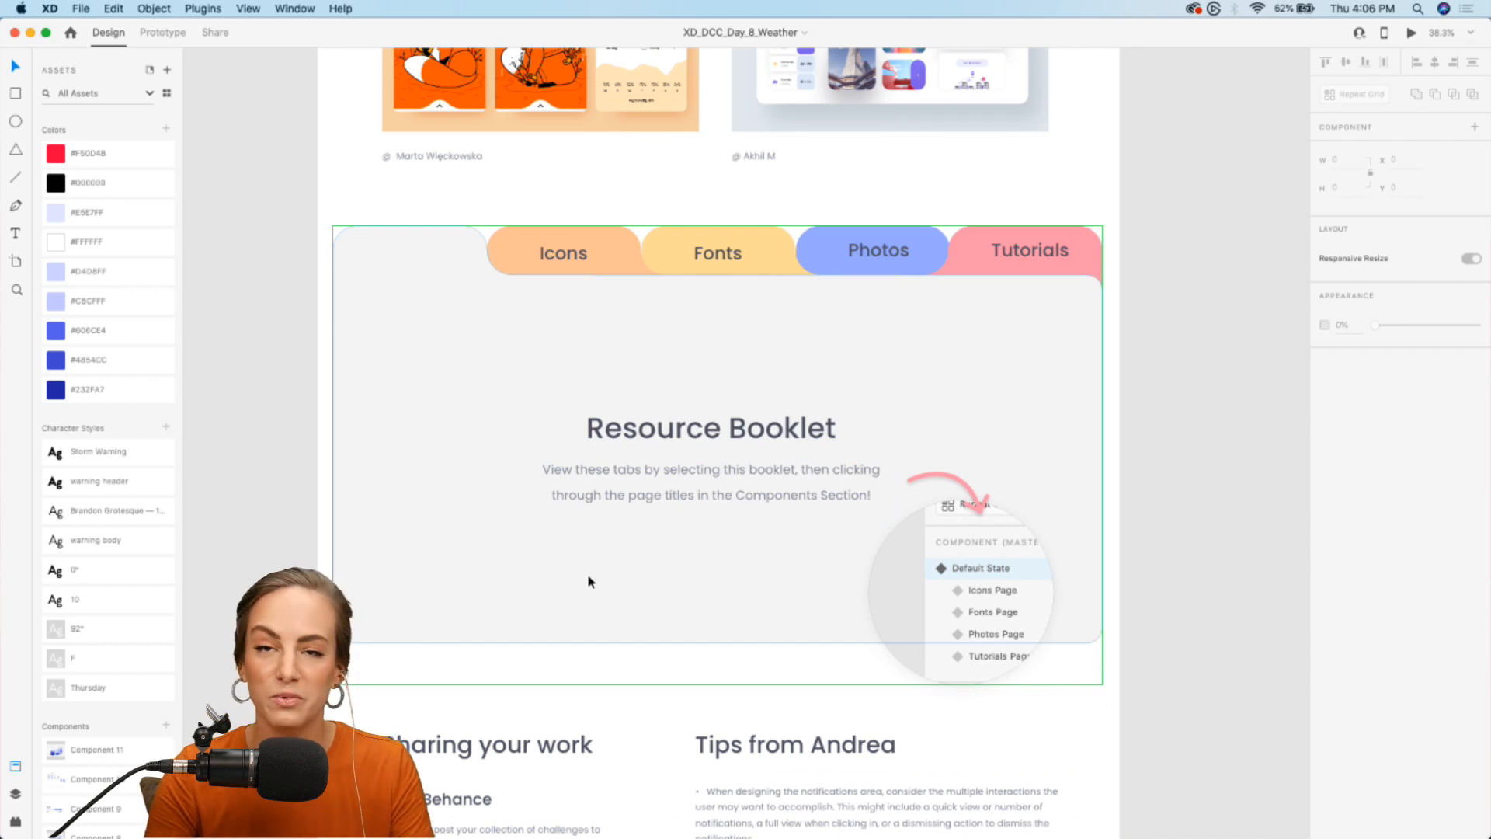
left_click(828, 427)
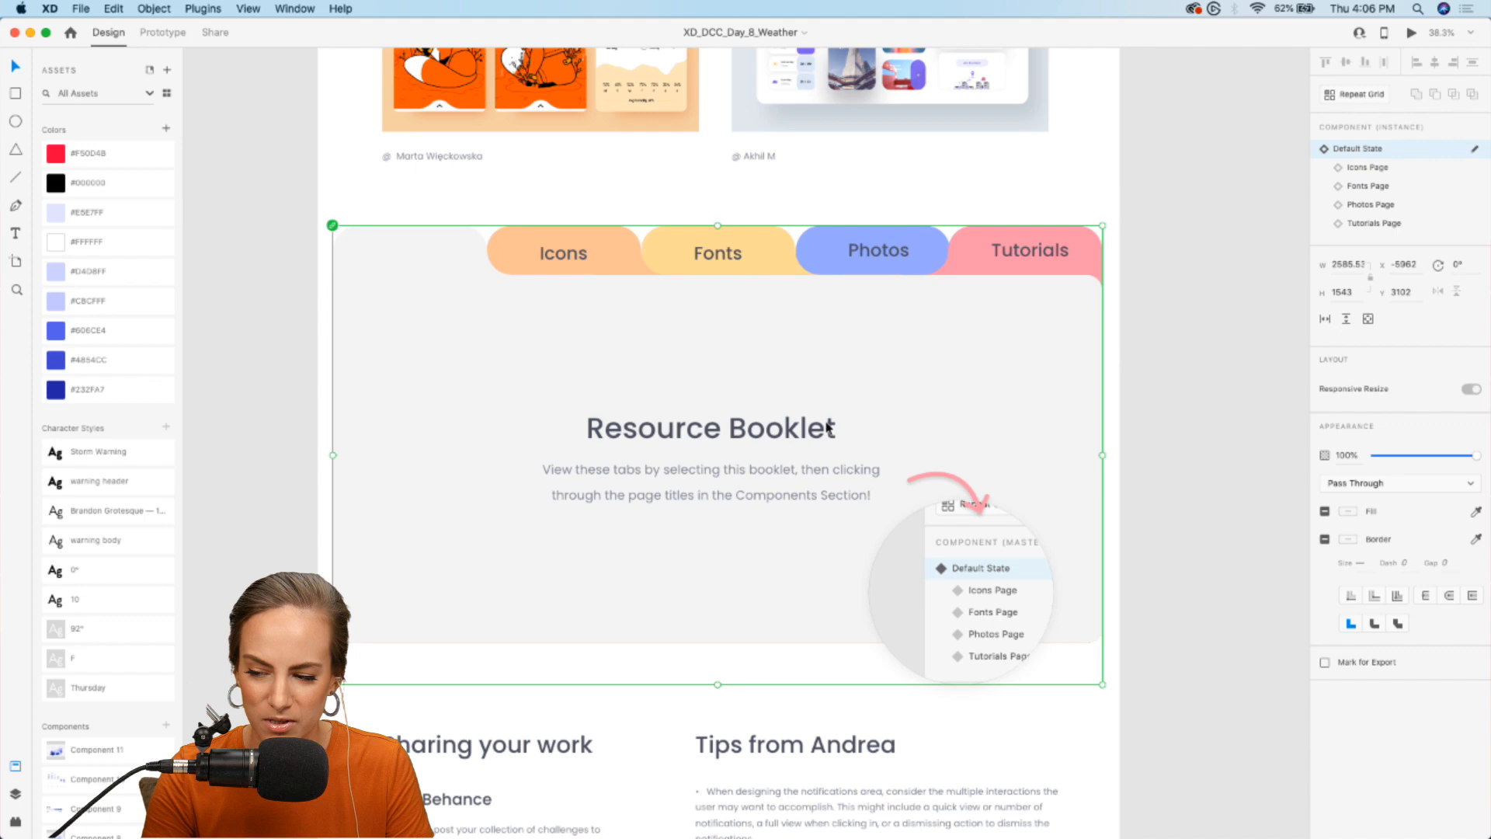
scroll(828, 426, "up", 5)
scroll(948, 320, "down", 5)
scroll(948, 315, "down", 3)
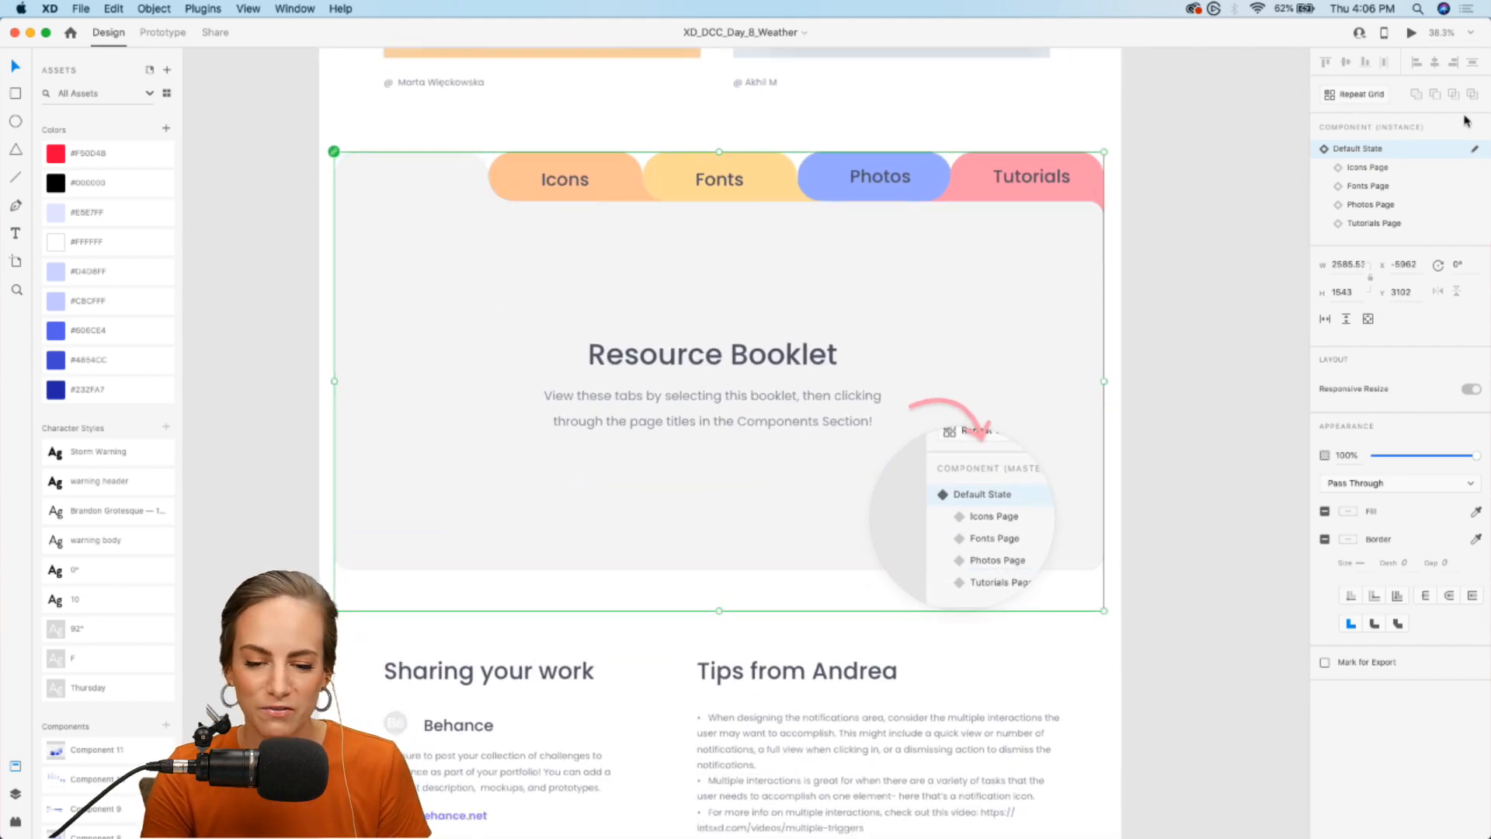
left_click(1371, 168)
left_click(1371, 186)
left_click(1373, 148)
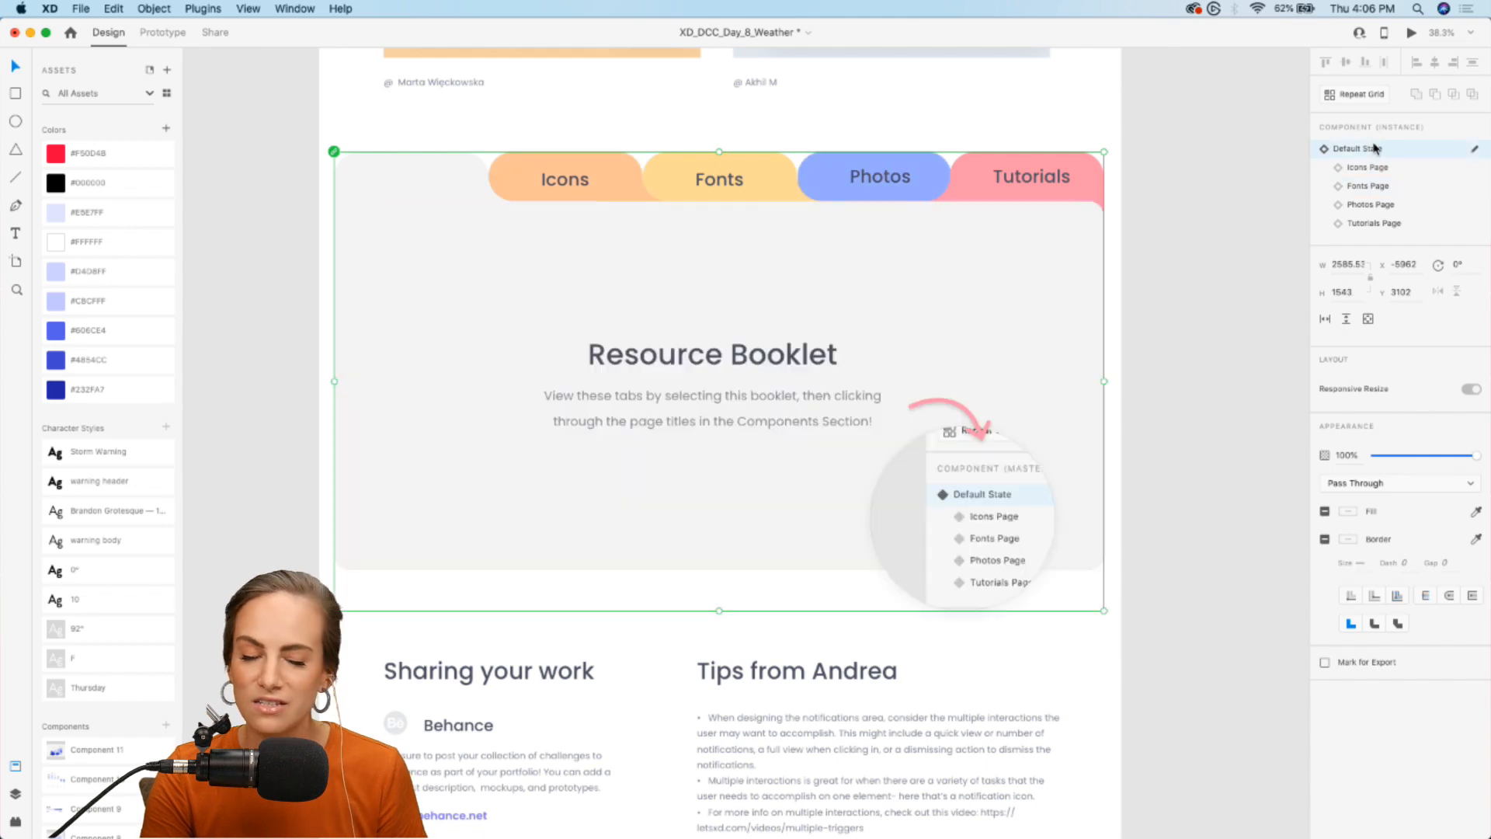
- Read the Tips from Andrea section on designing notifications with multiple interactions
scroll(769, 354, "down", 12)
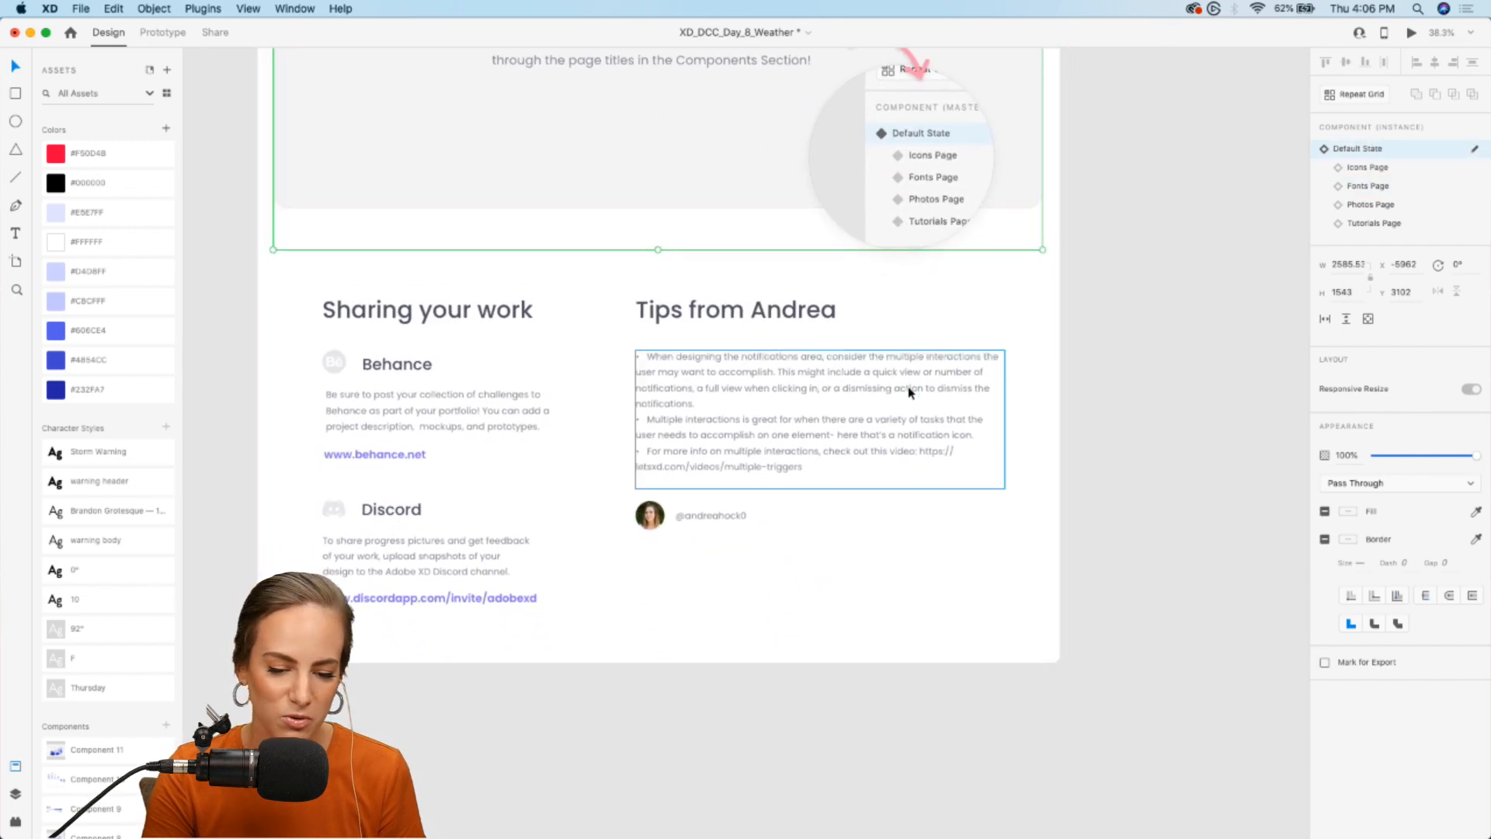
scroll(994, 397, "up", 5)
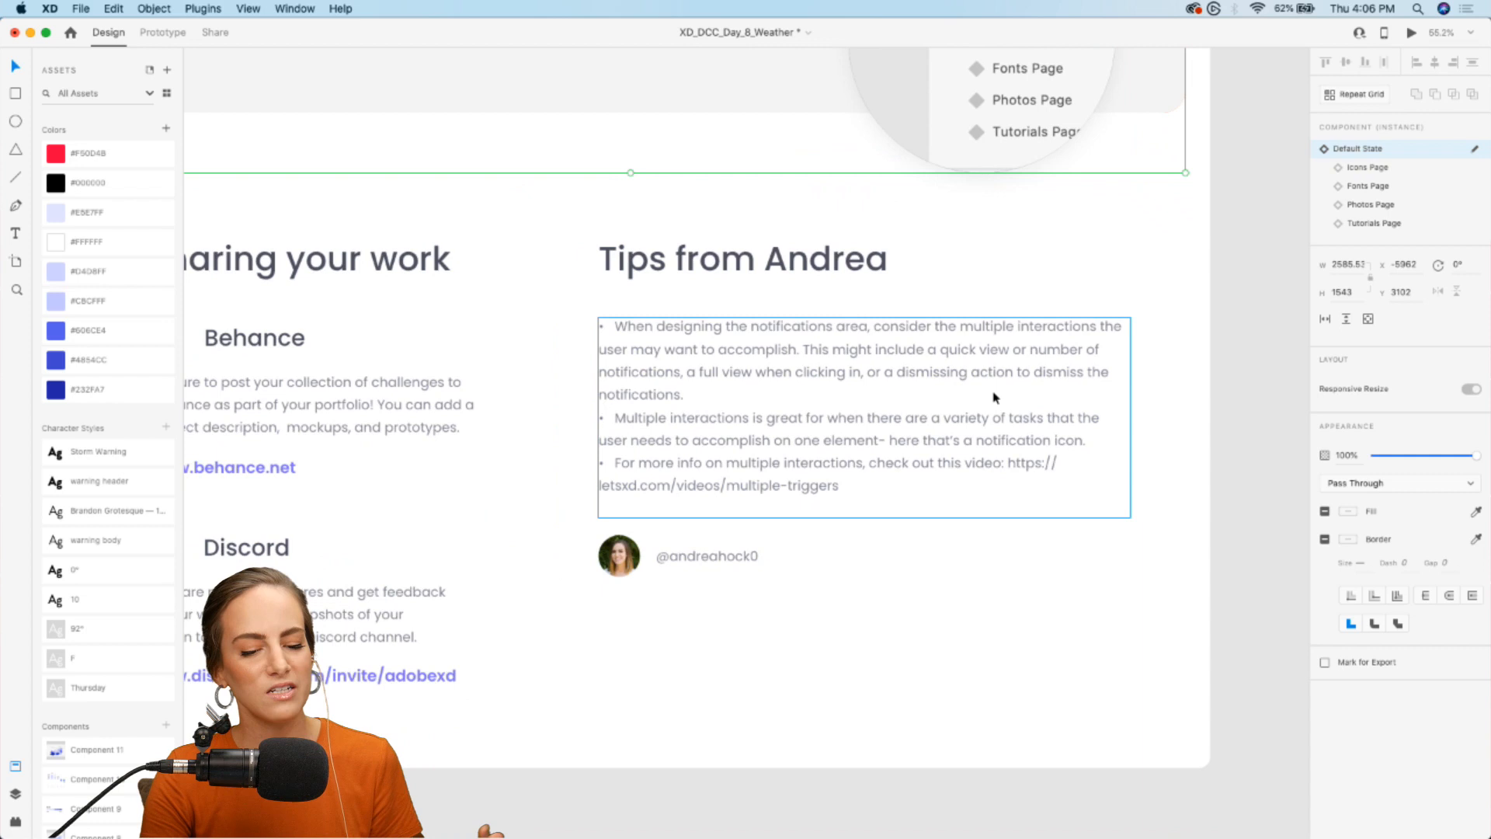
scroll(994, 396, "up", 3)
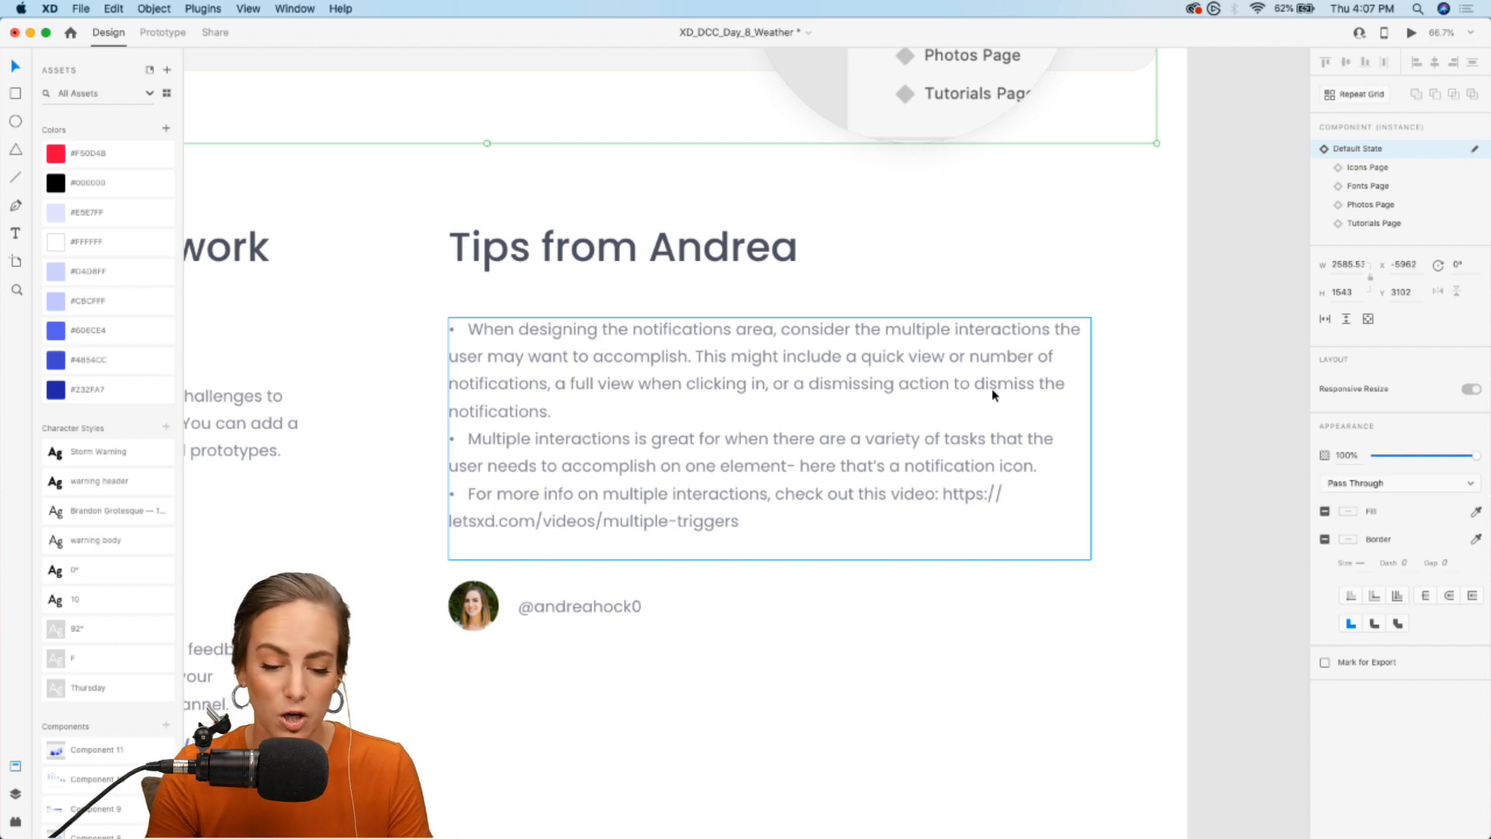
scroll(995, 395, "down", 5)
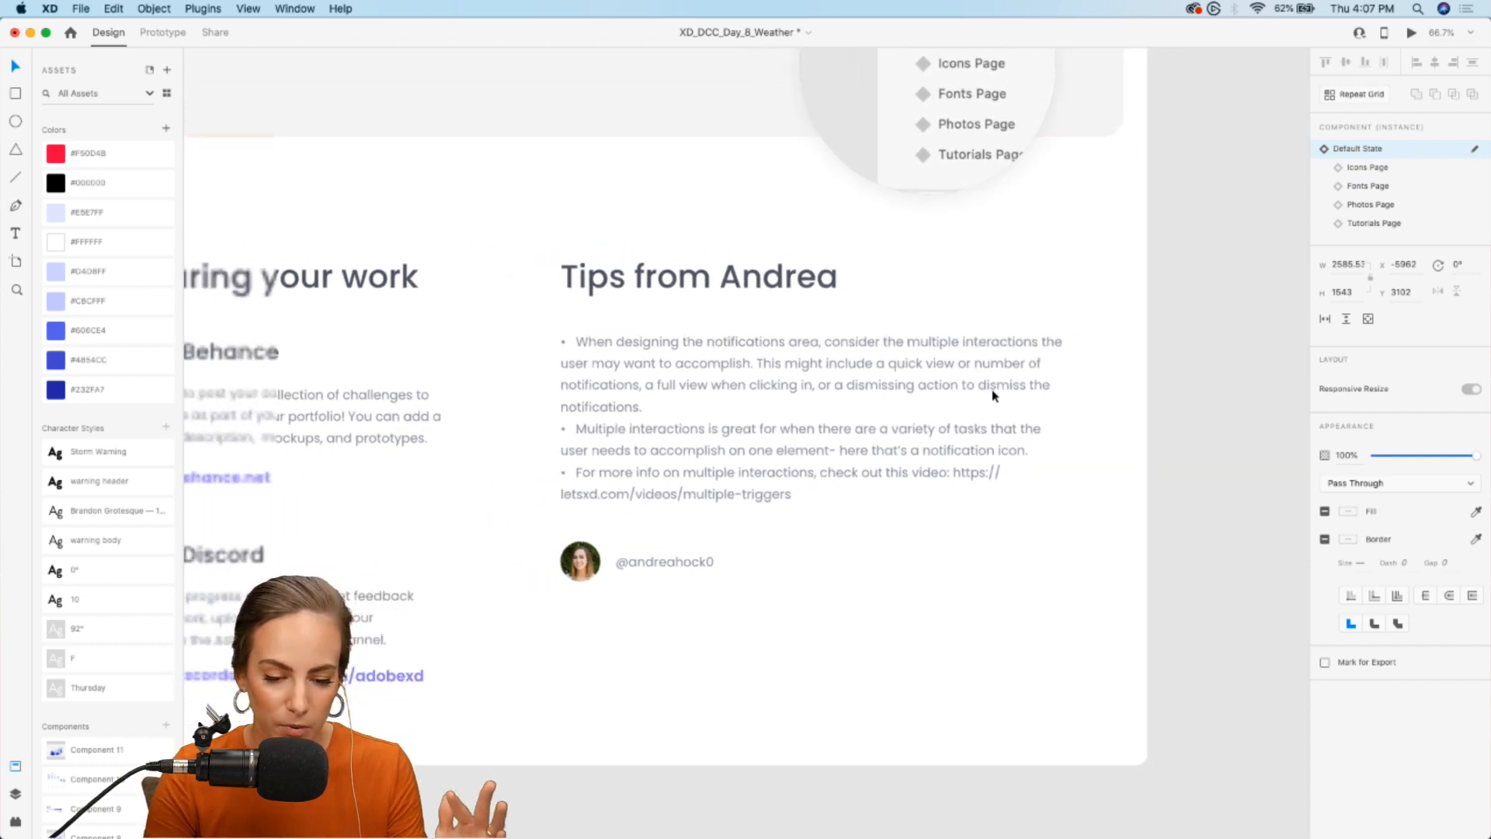
- Look over the empty Home, Notification, Expanded Notification and Notification – 1 starter artboards
scroll(995, 395, "up", 15)
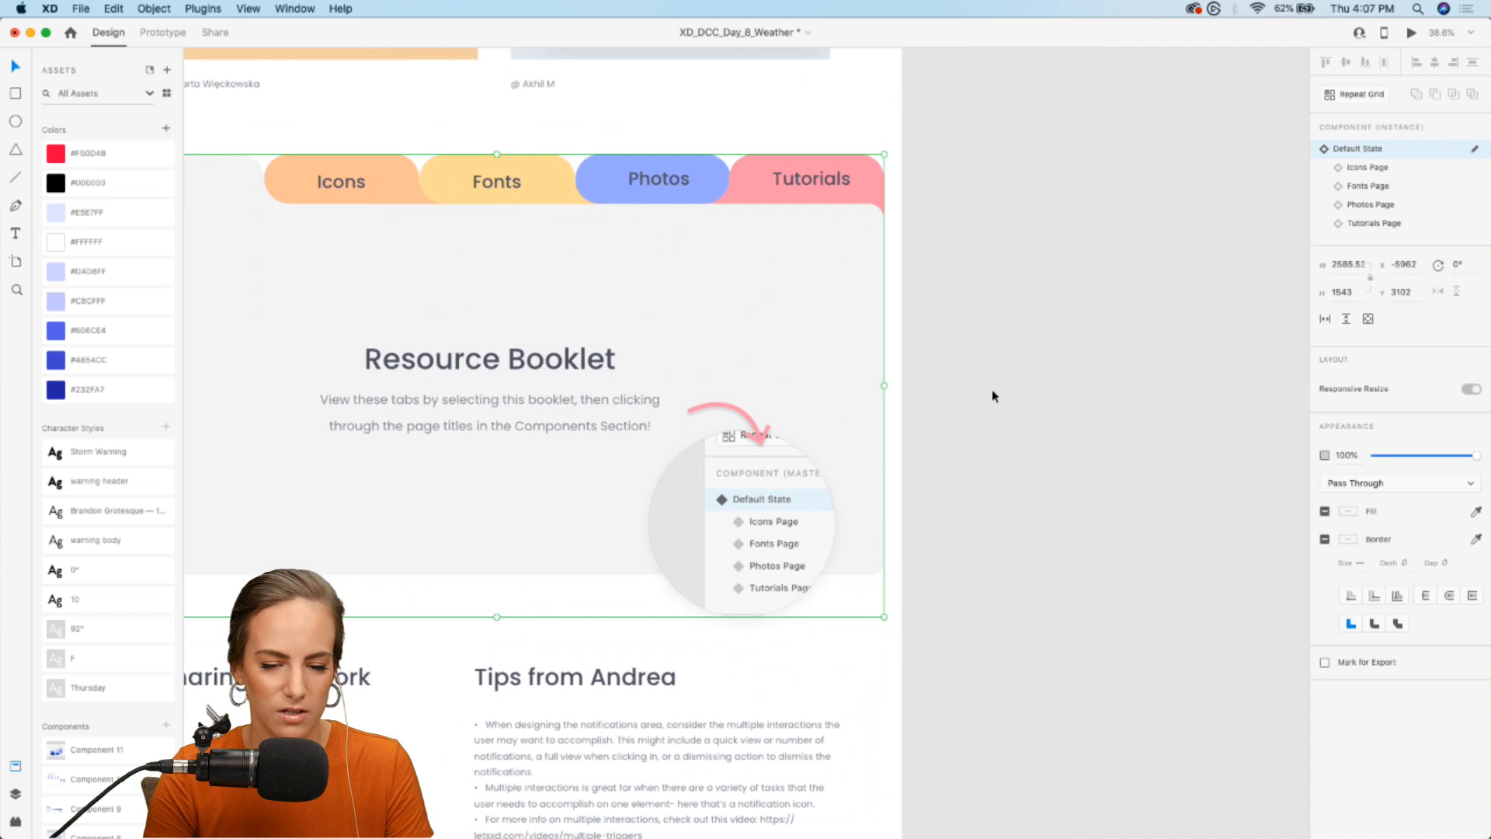
scroll(992, 395, "up", 5)
scroll(993, 395, "up", 5)
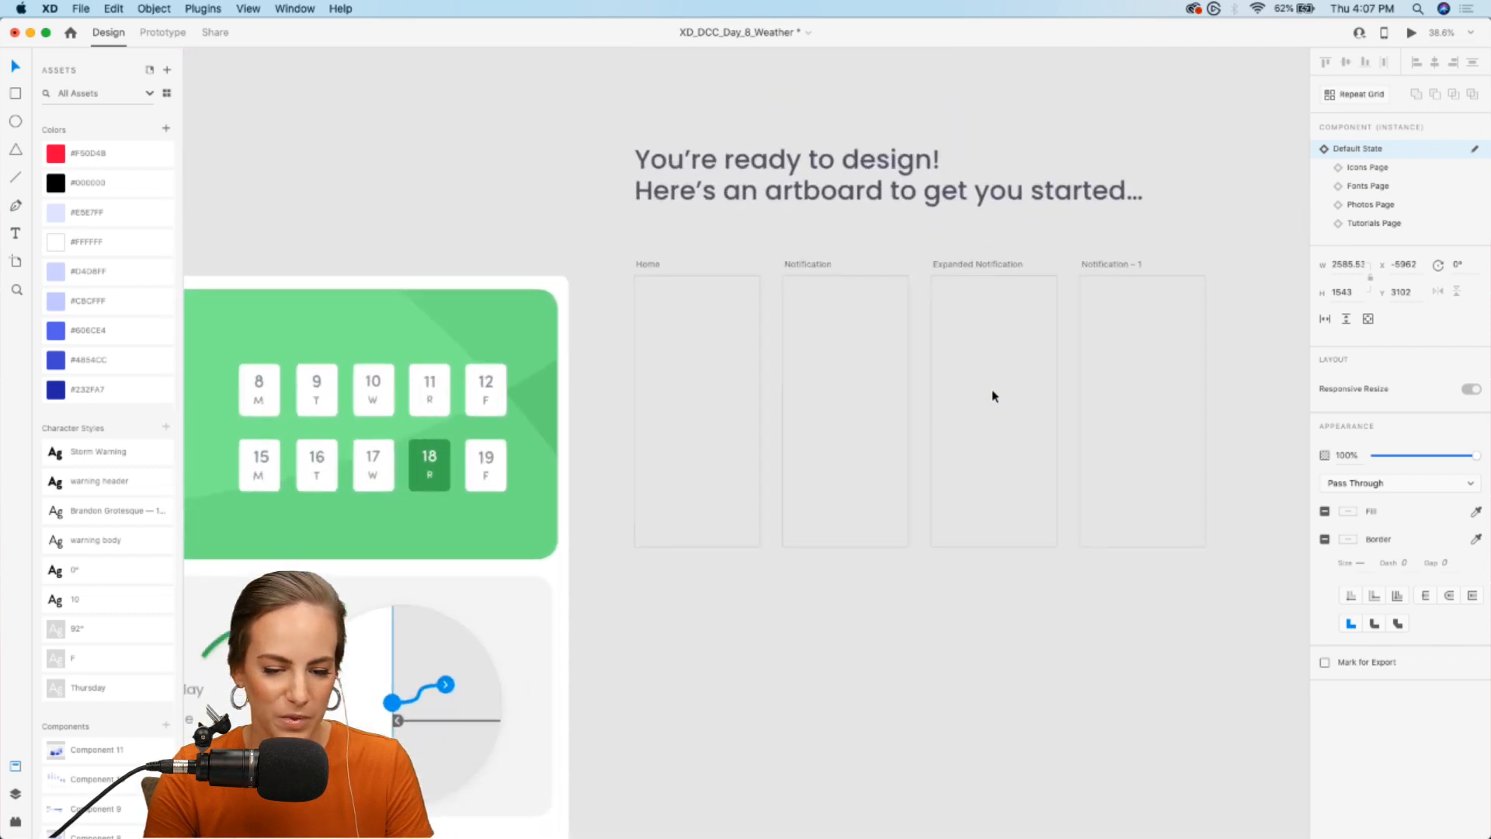
scroll(991, 389, "right", 5)
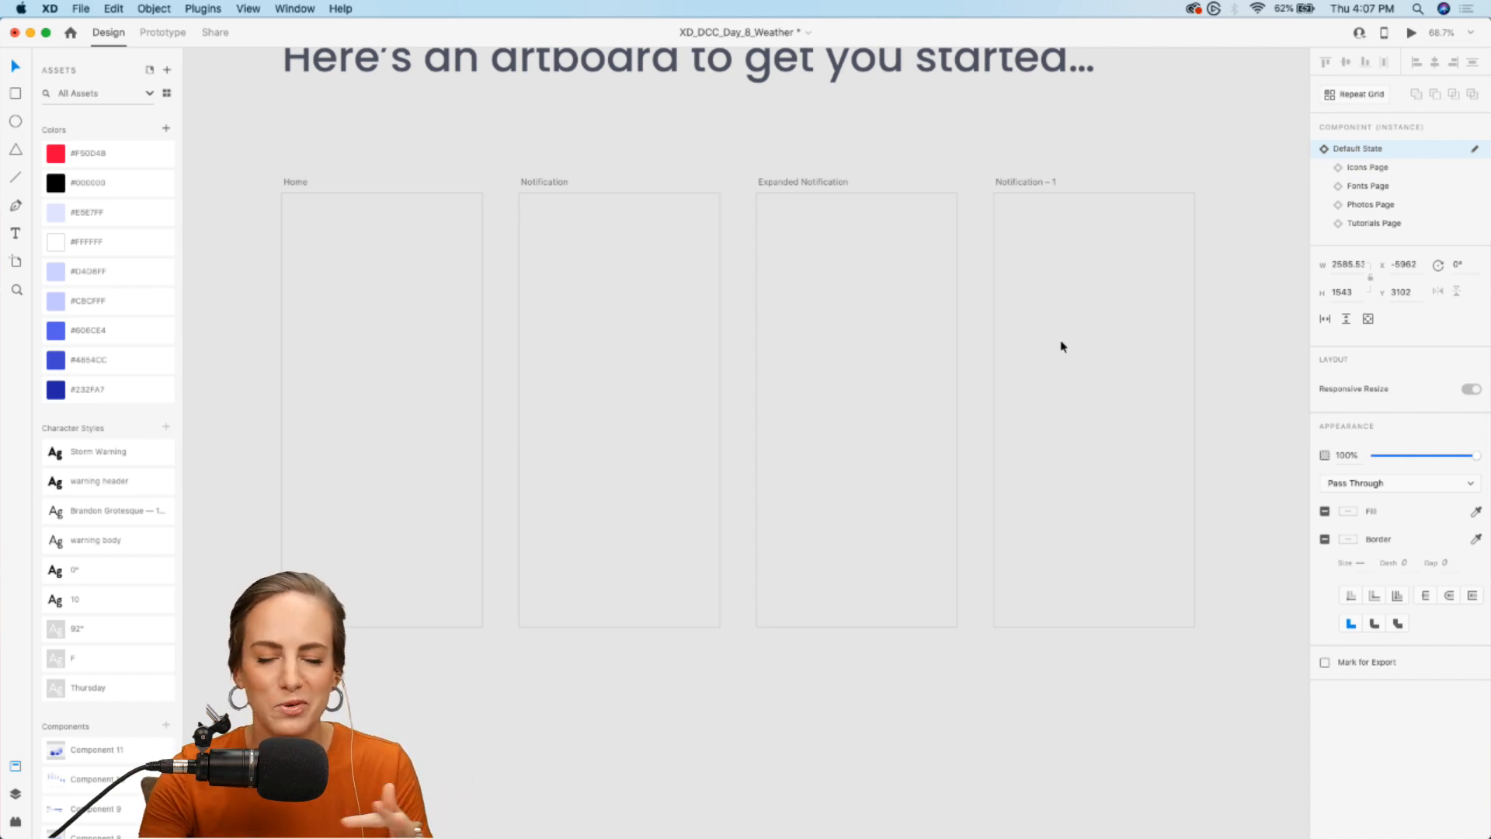
scroll(1062, 346, "left", 5)
scroll(1062, 347, "left", 2)
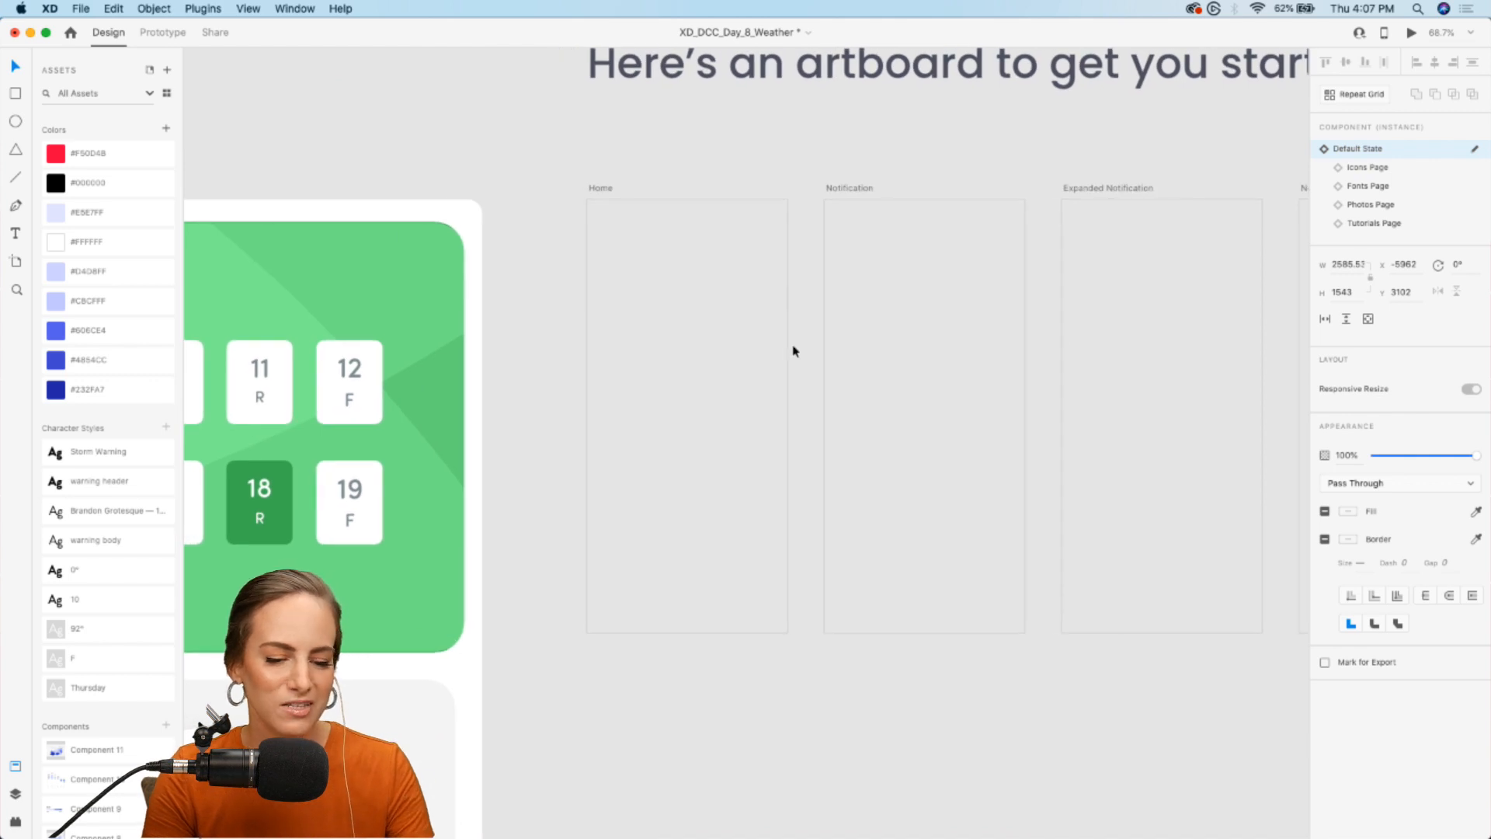
- Draw a 375 × 812 rectangle covering the whole Home artboard
scroll(709, 349, "up", 3)
scroll(708, 355, "down", 3)
scroll(708, 355, "left", 1)
key("r")
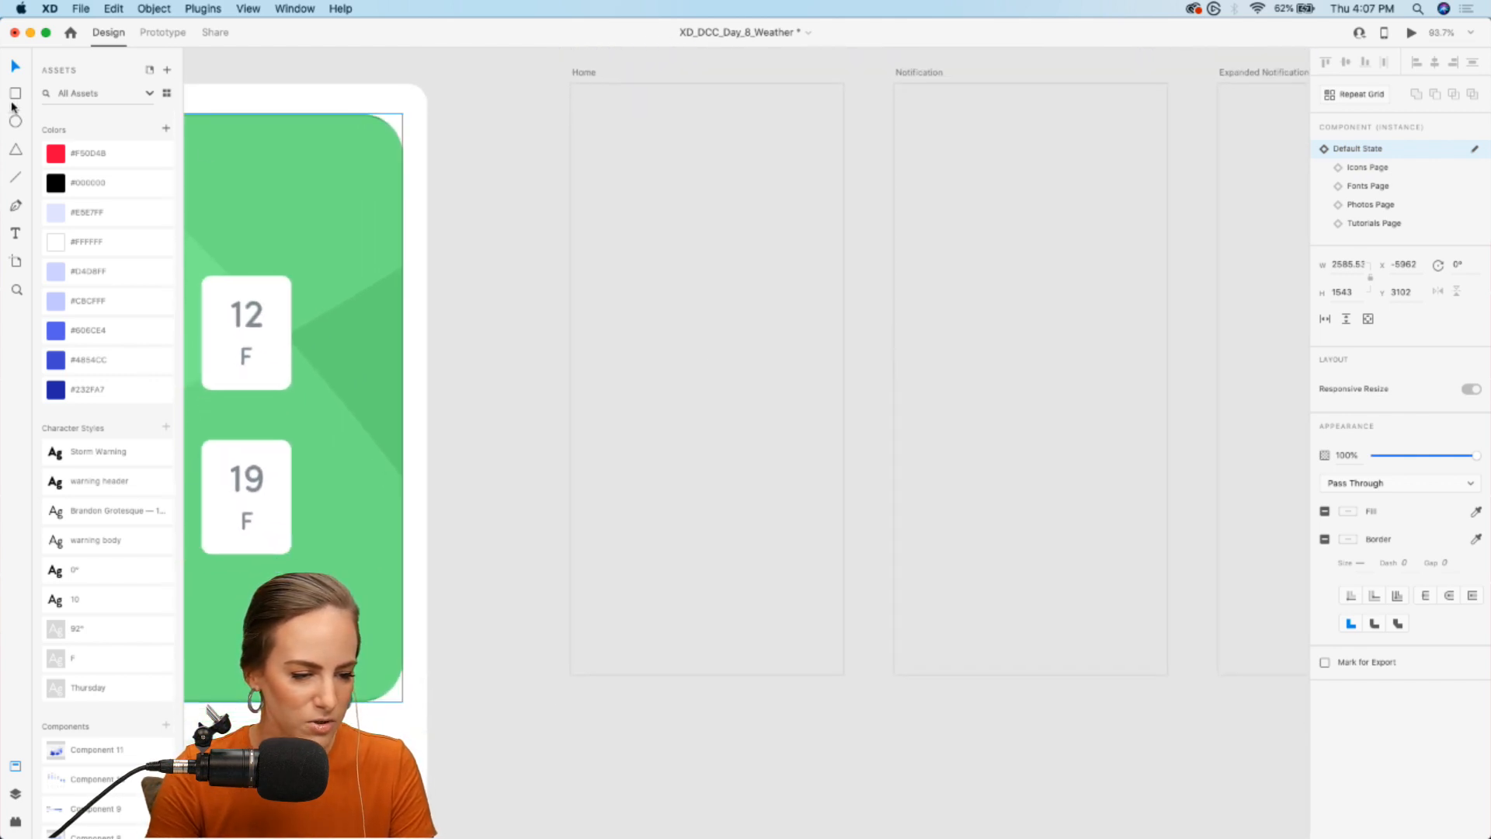
left_click_drag(577, 94, 843, 675)
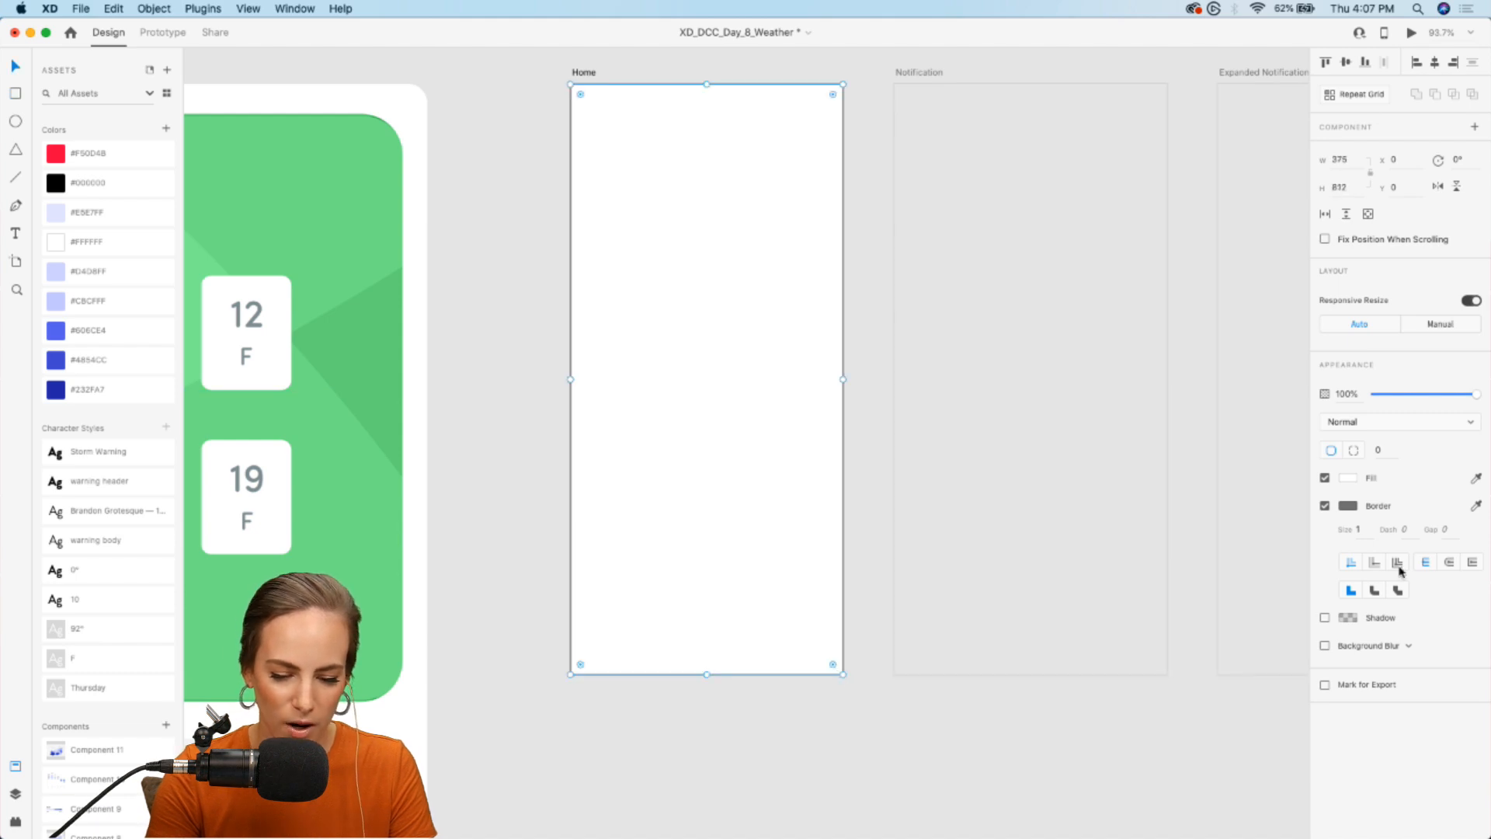
- Remove the white rectangle's border and round its corners to a radius of about 47
left_click(1324, 506)
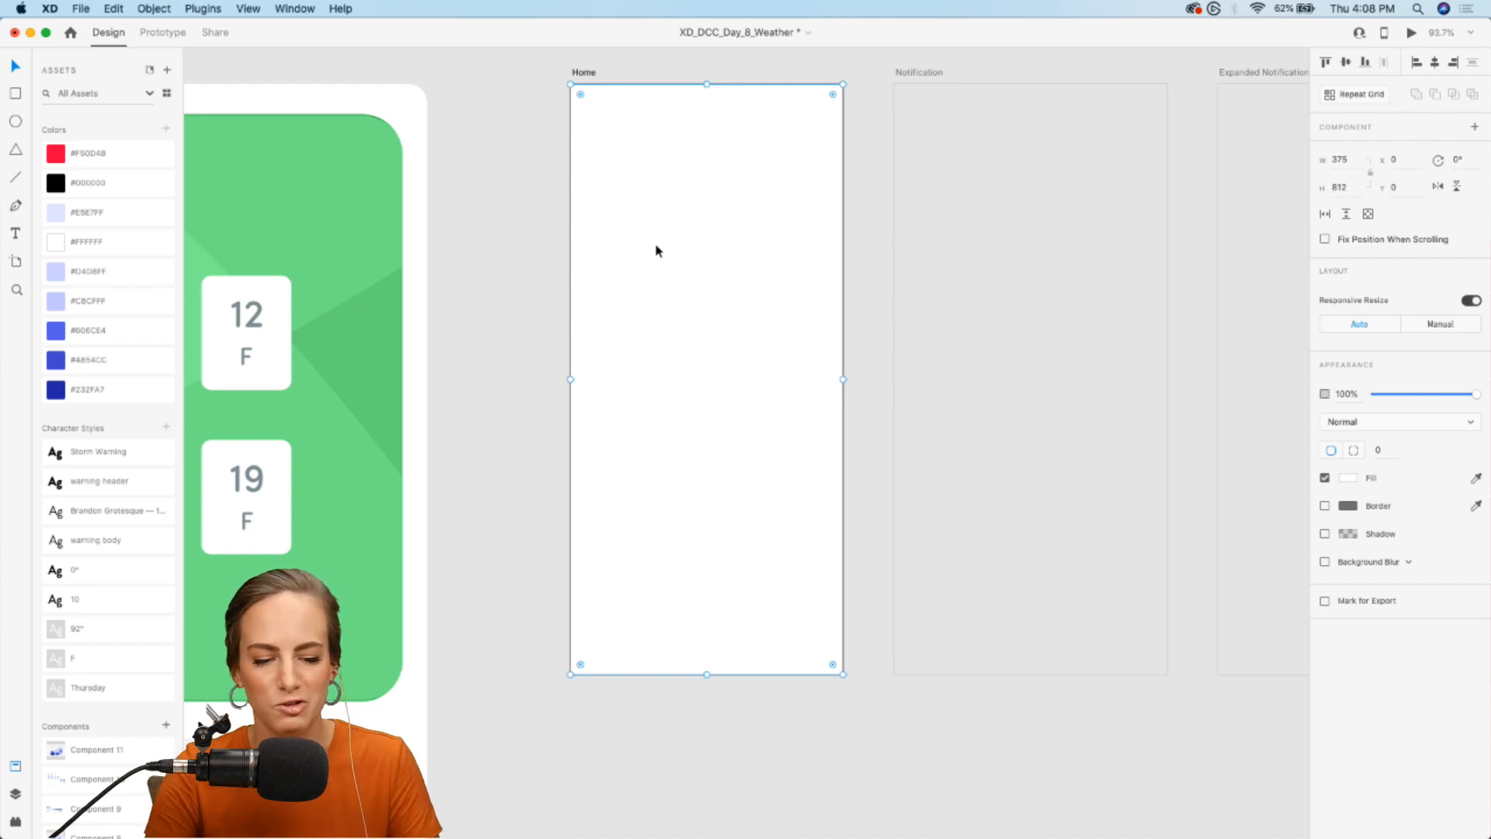
left_click_drag(581, 94, 601, 118)
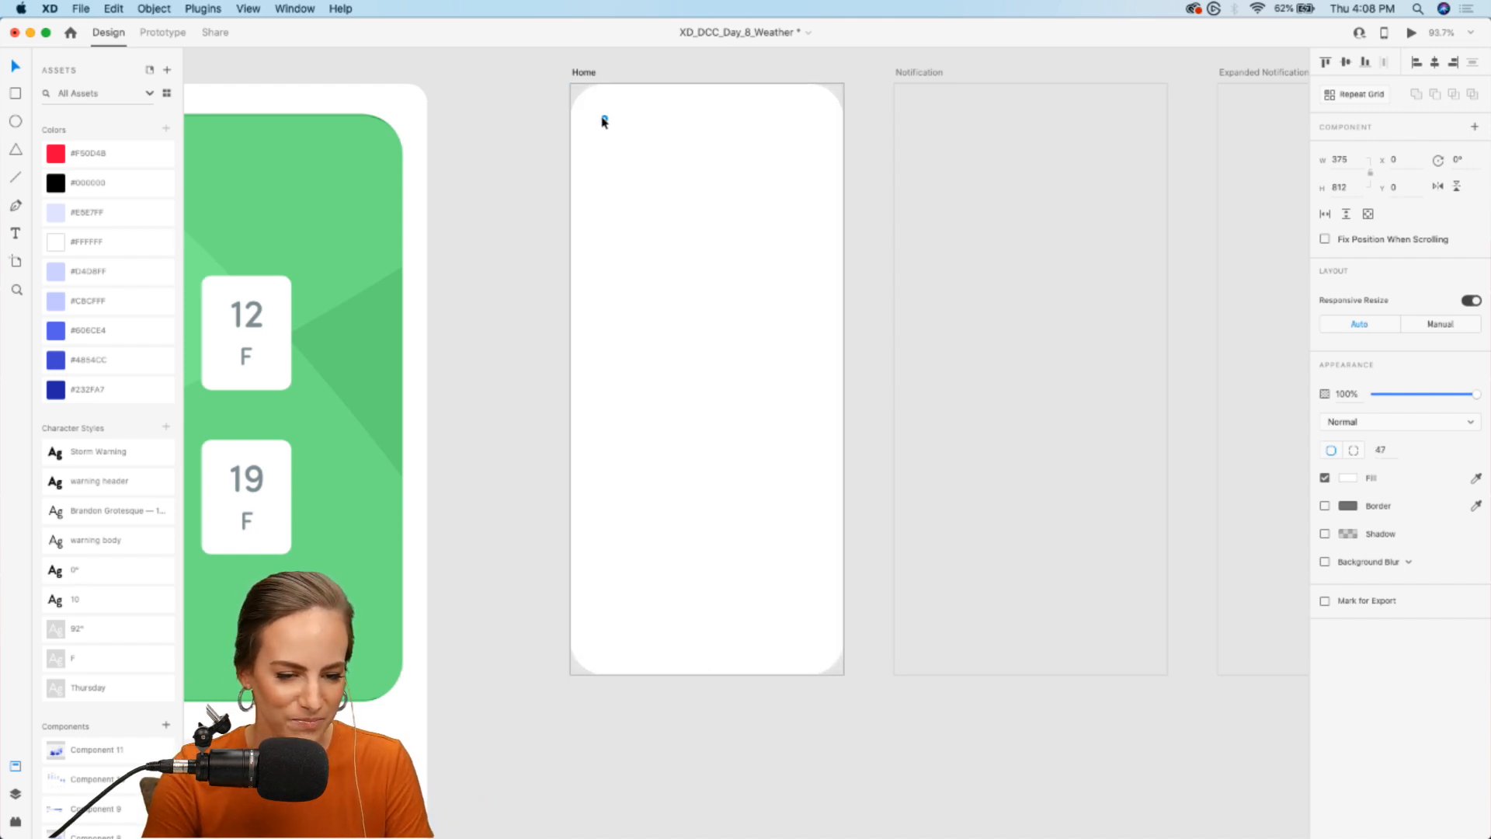
left_click(497, 231)
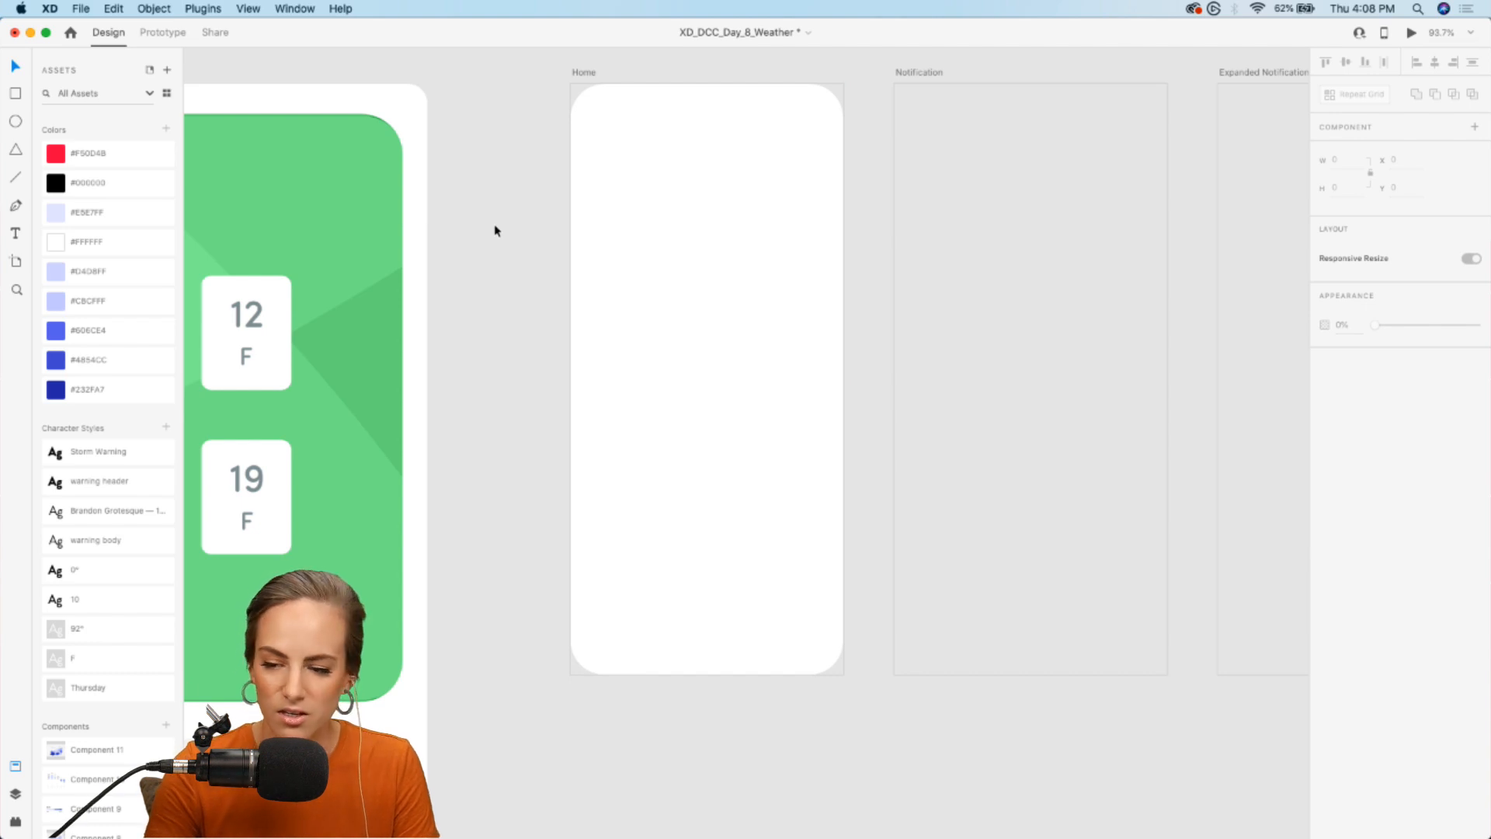
- Place the blue Component 6 background across the top of the Home artboard and the Component 3 umbrella icon in its upper right corner
scroll(107, 725, "down", 5)
left_click_drag(107, 724, 735, 219)
left_click(509, 264)
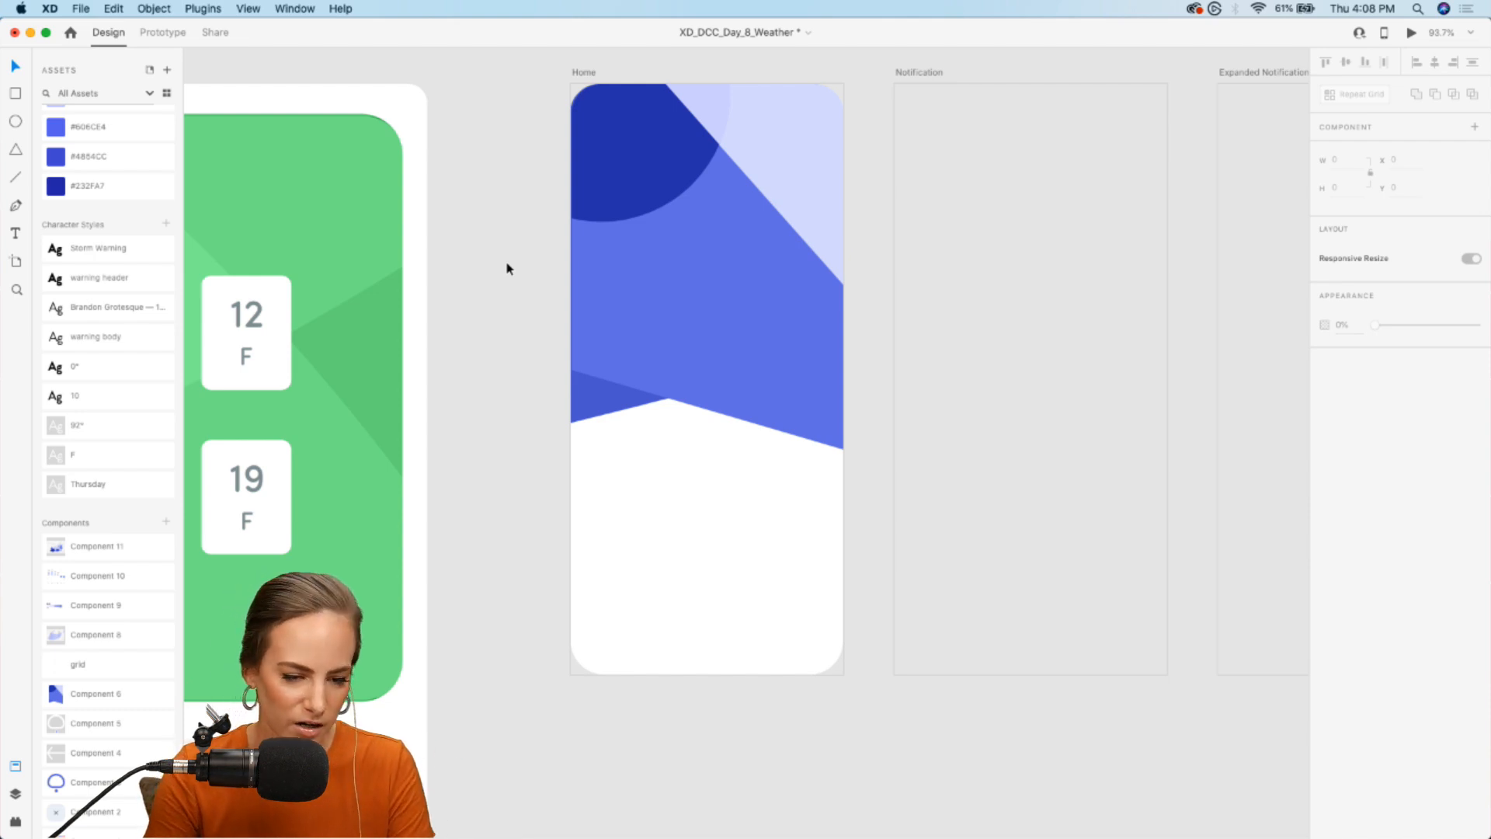
left_click_drag(117, 782, 821, 125)
left_click(547, 232)
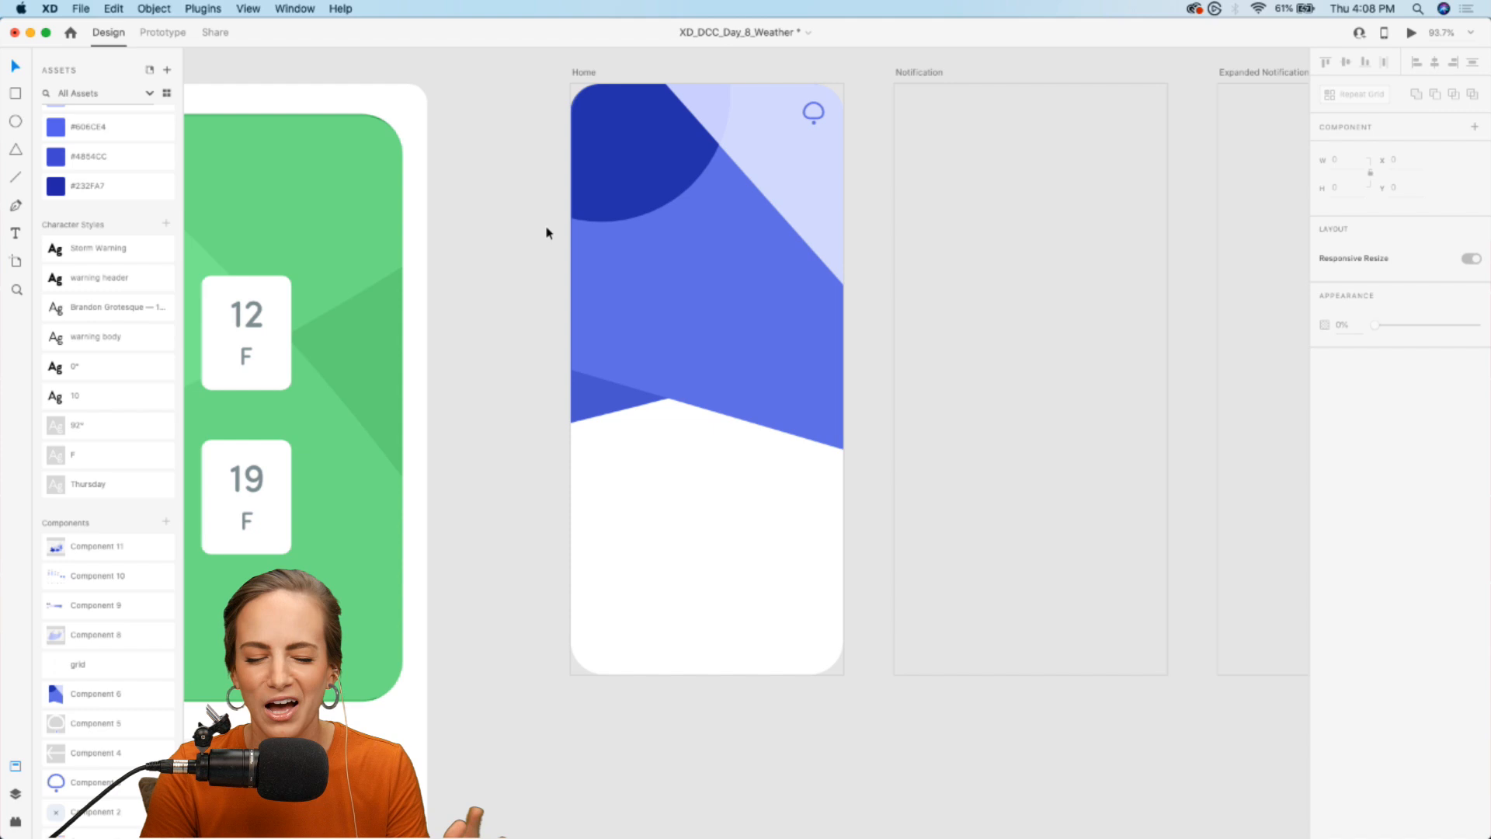
- Add the text "92" in an area about 259 × 243 over the Home artboard's blue background and apply the 92° character style
scroll(85, 684, "down", 1)
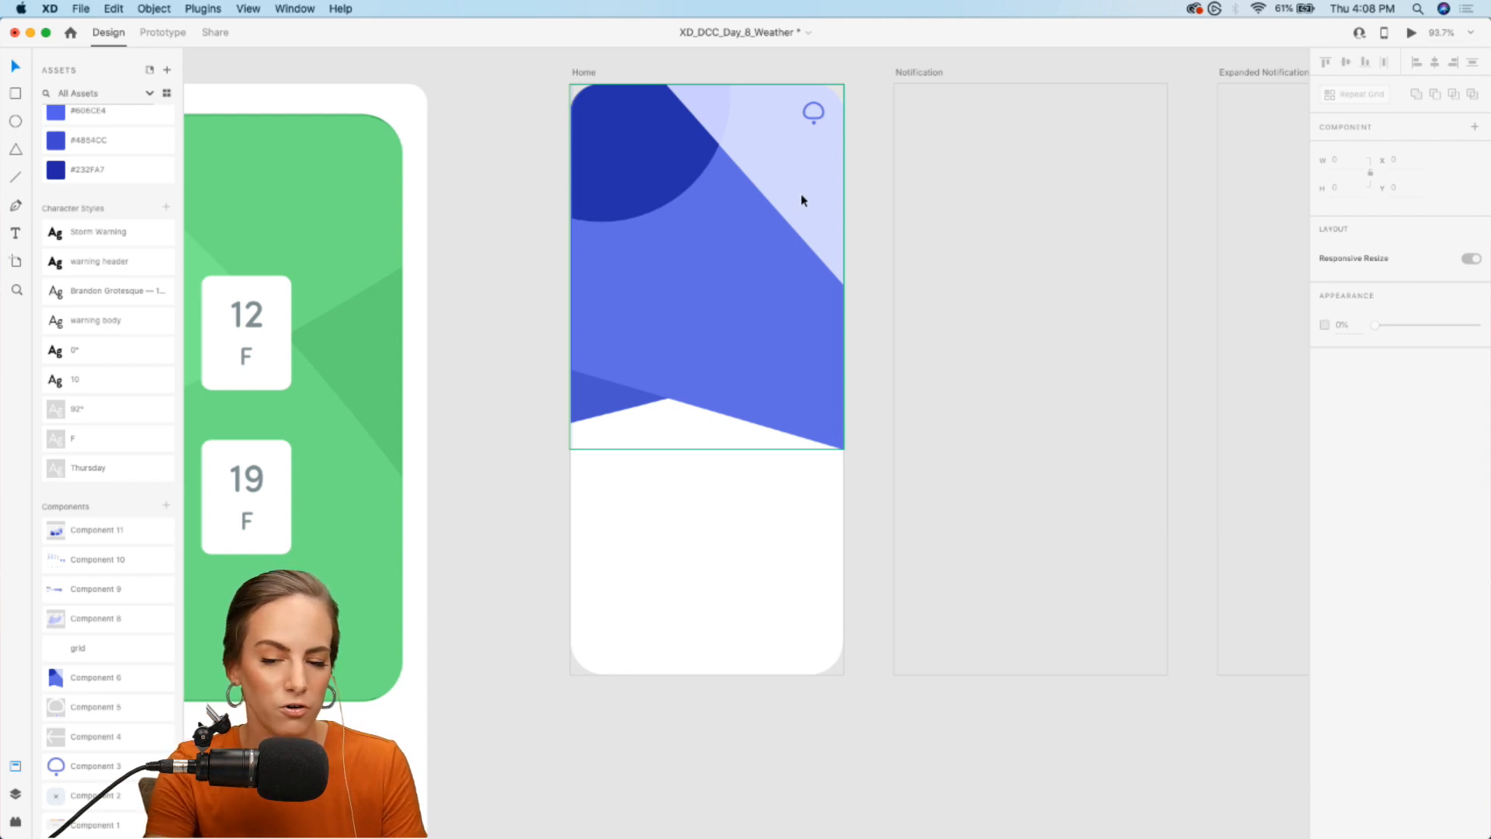
left_click(15, 233)
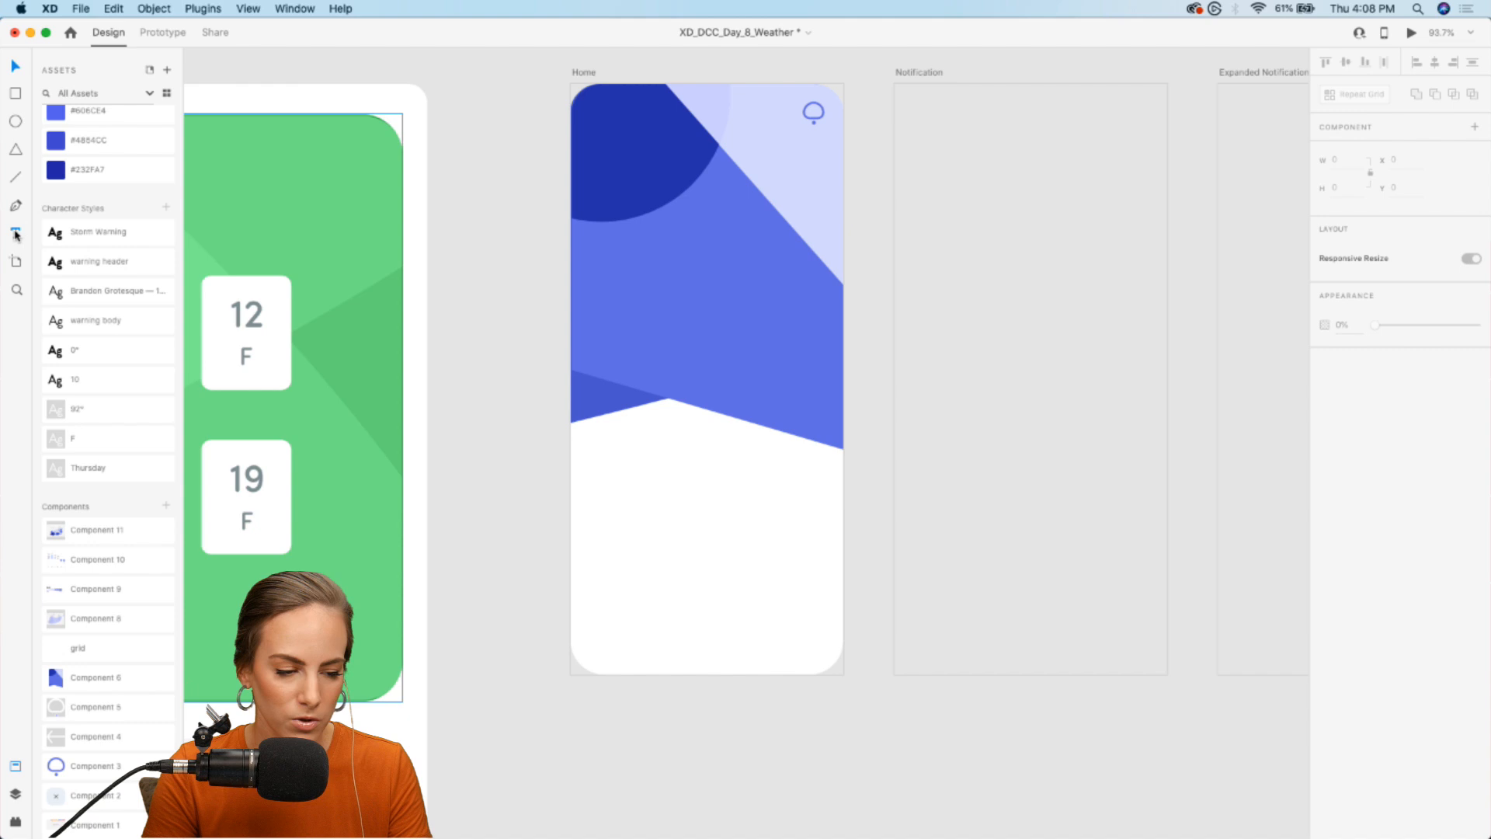
left_click_drag(616, 221, 807, 396)
type("92")
key("Escape")
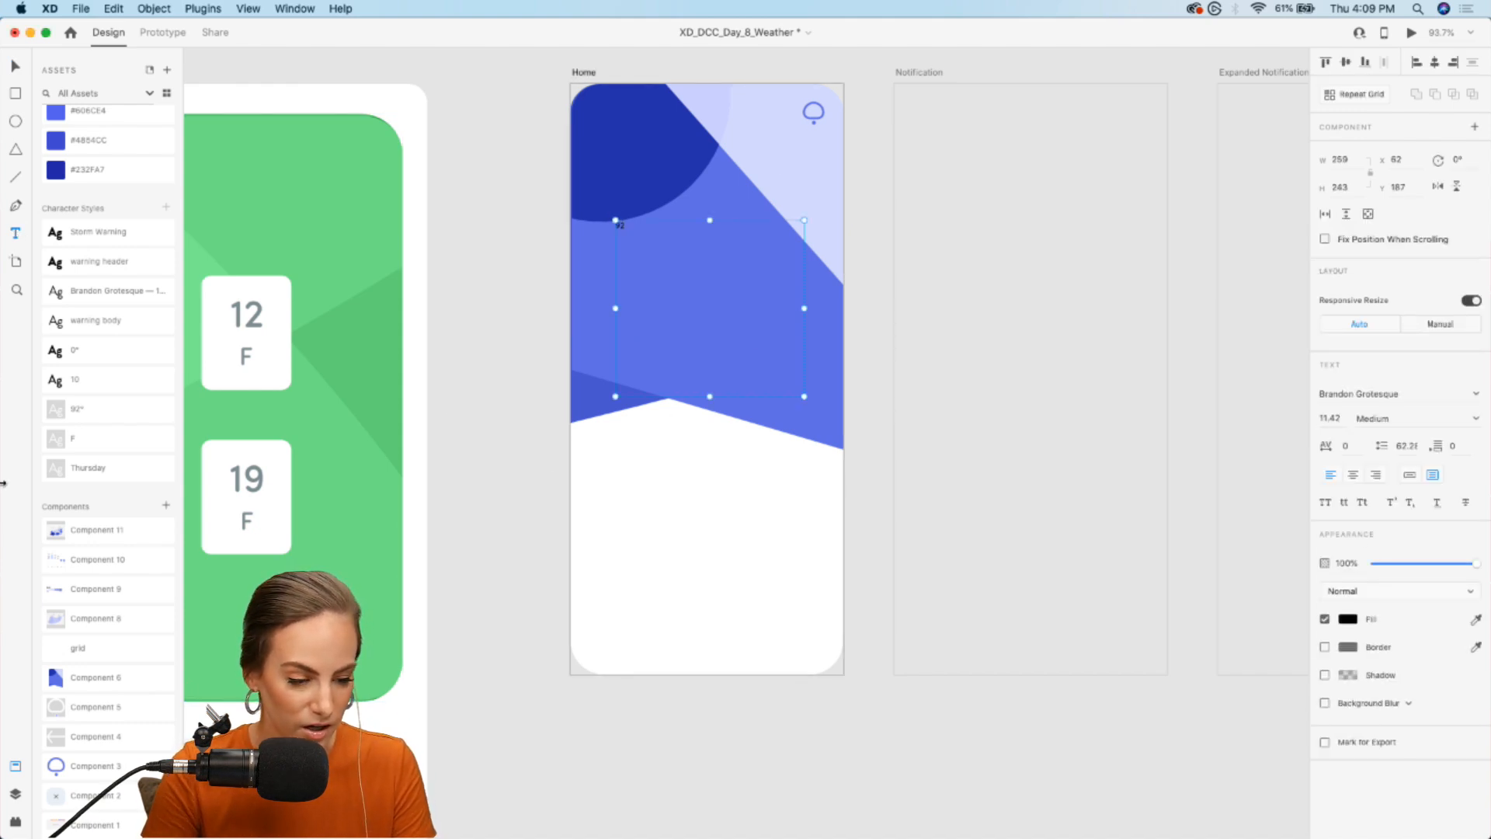
double_click(90, 409)
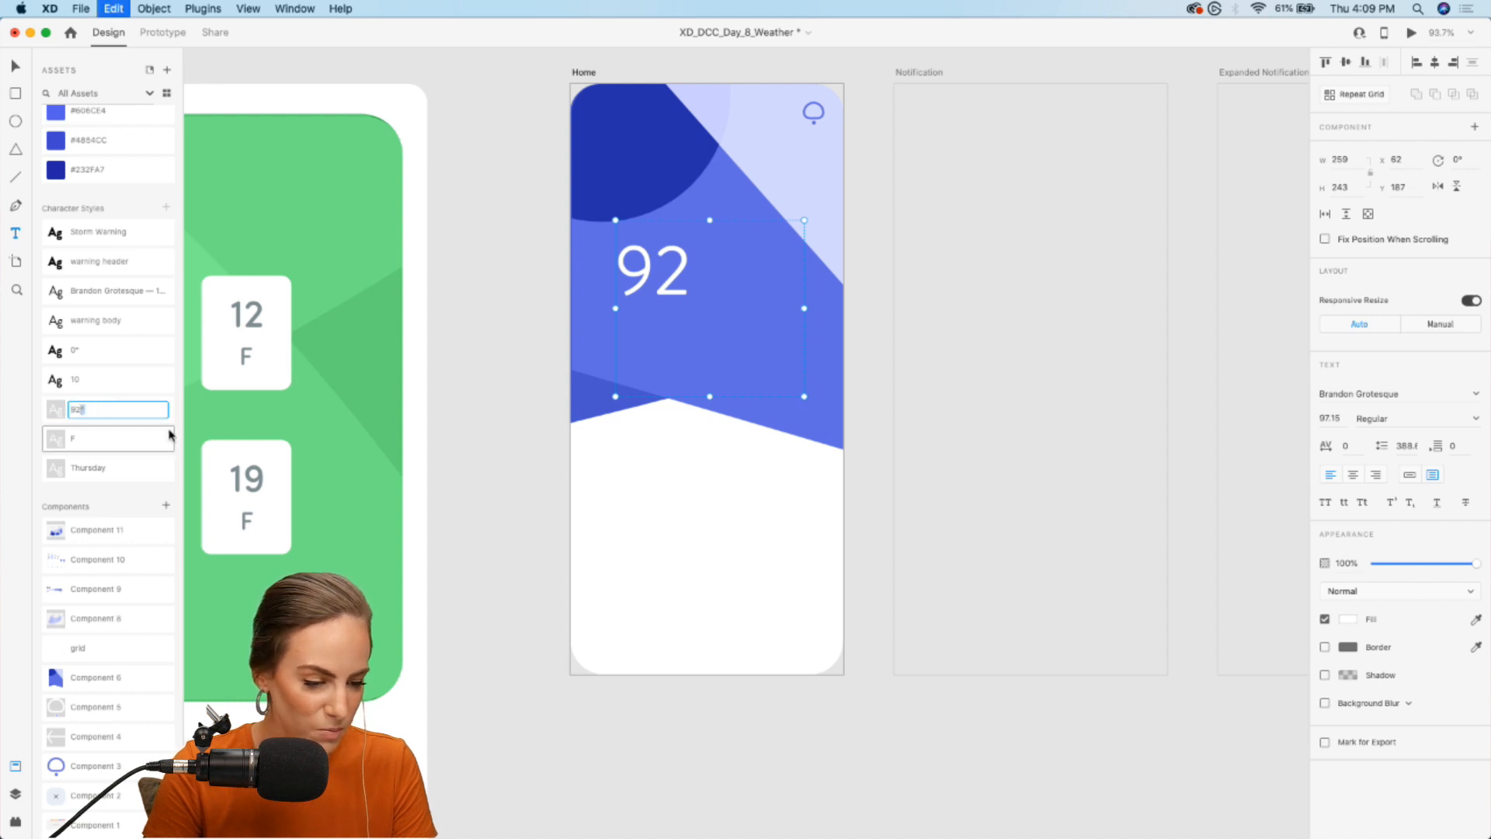
- Append a degree symbol to the temperature text so it reads "92°"
double_click(683, 259)
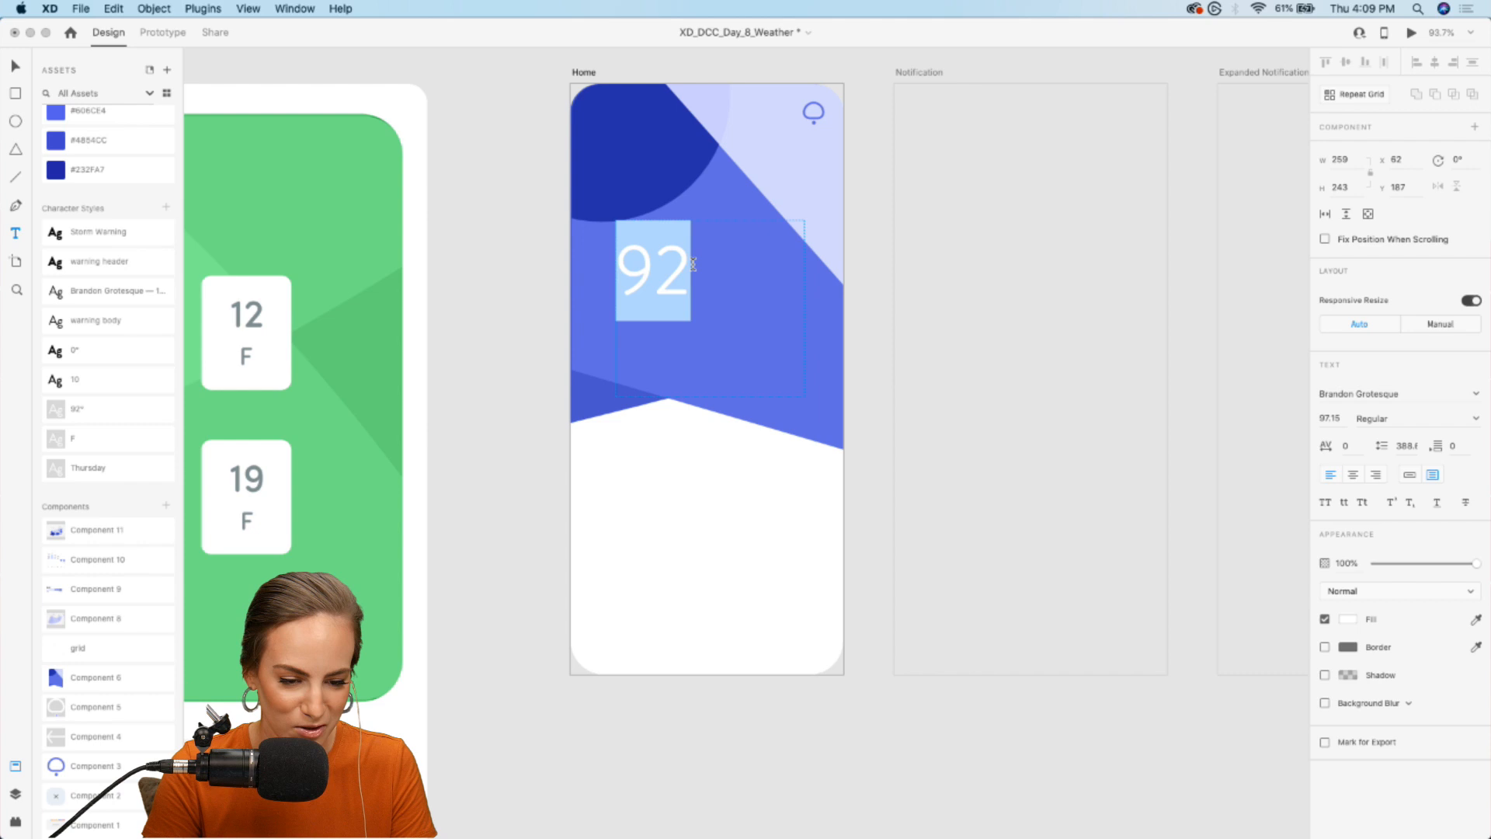
key("Right")
type("°")
key("Escape")
left_click(537, 321)
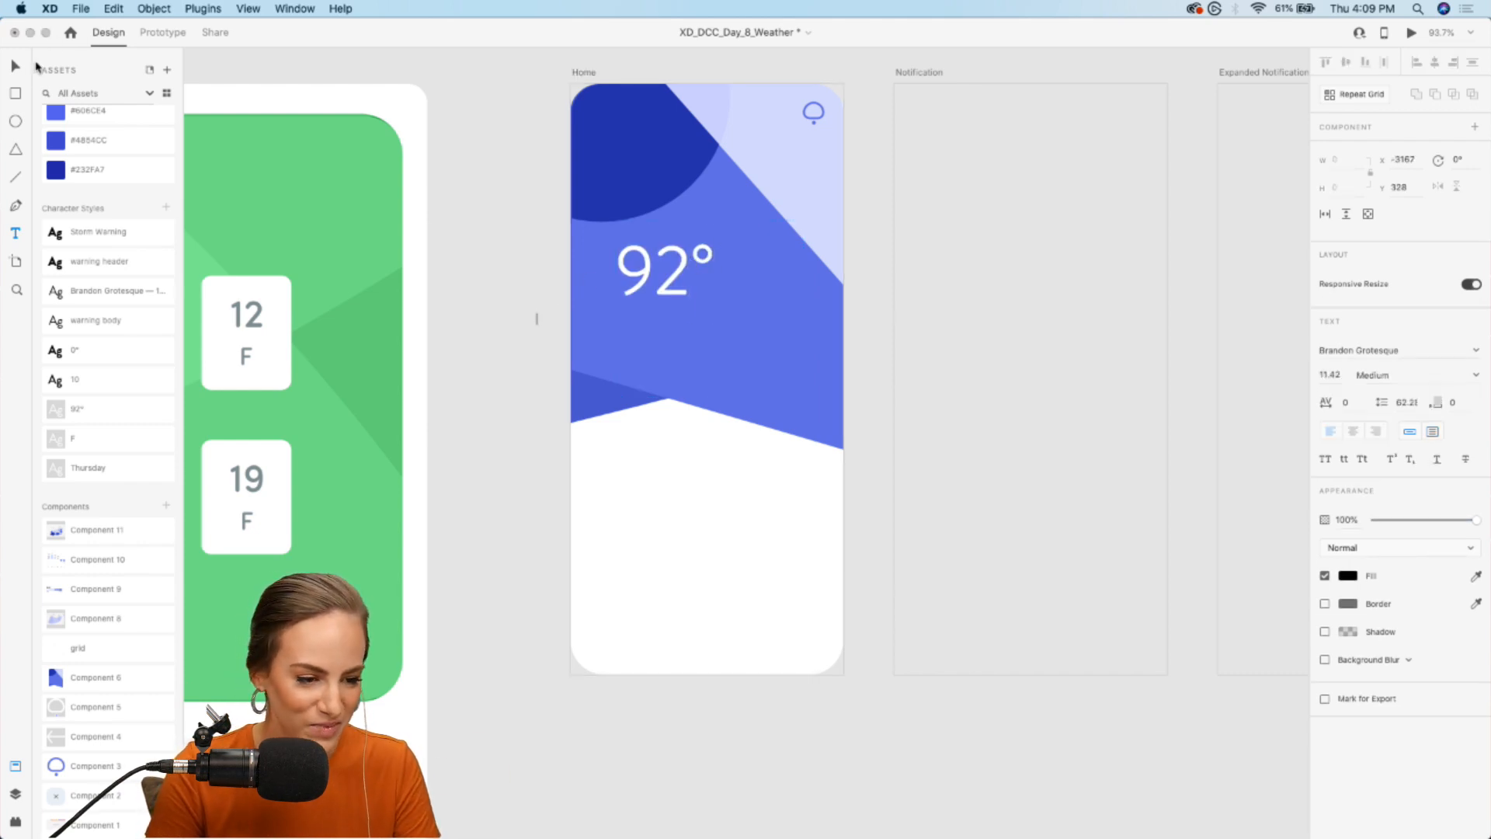
- Convert the 92° temperature from area text to point text so its box fits the characters
left_click(16, 67)
left_click(685, 283)
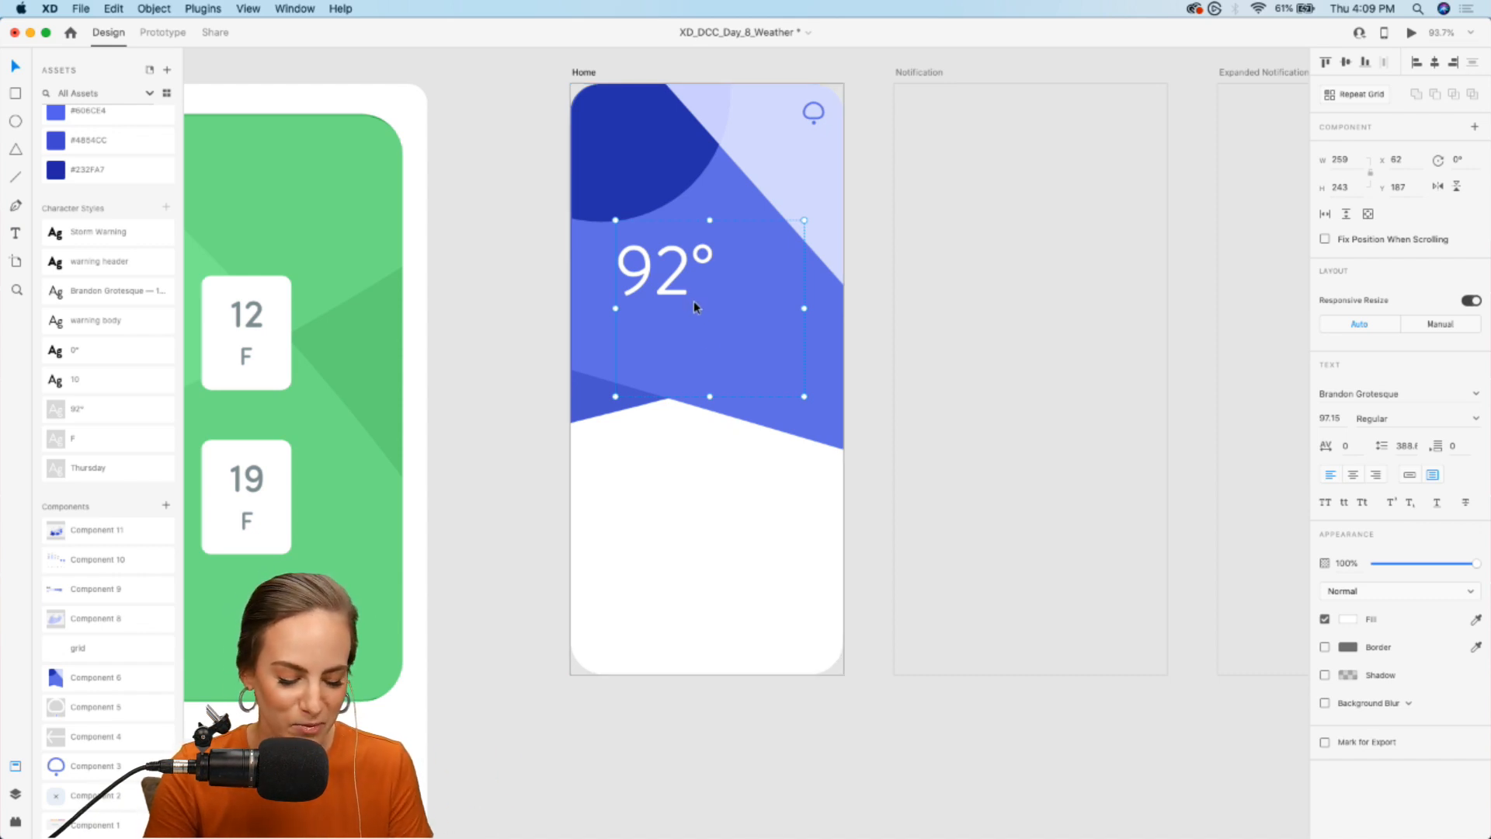
left_click(1409, 475)
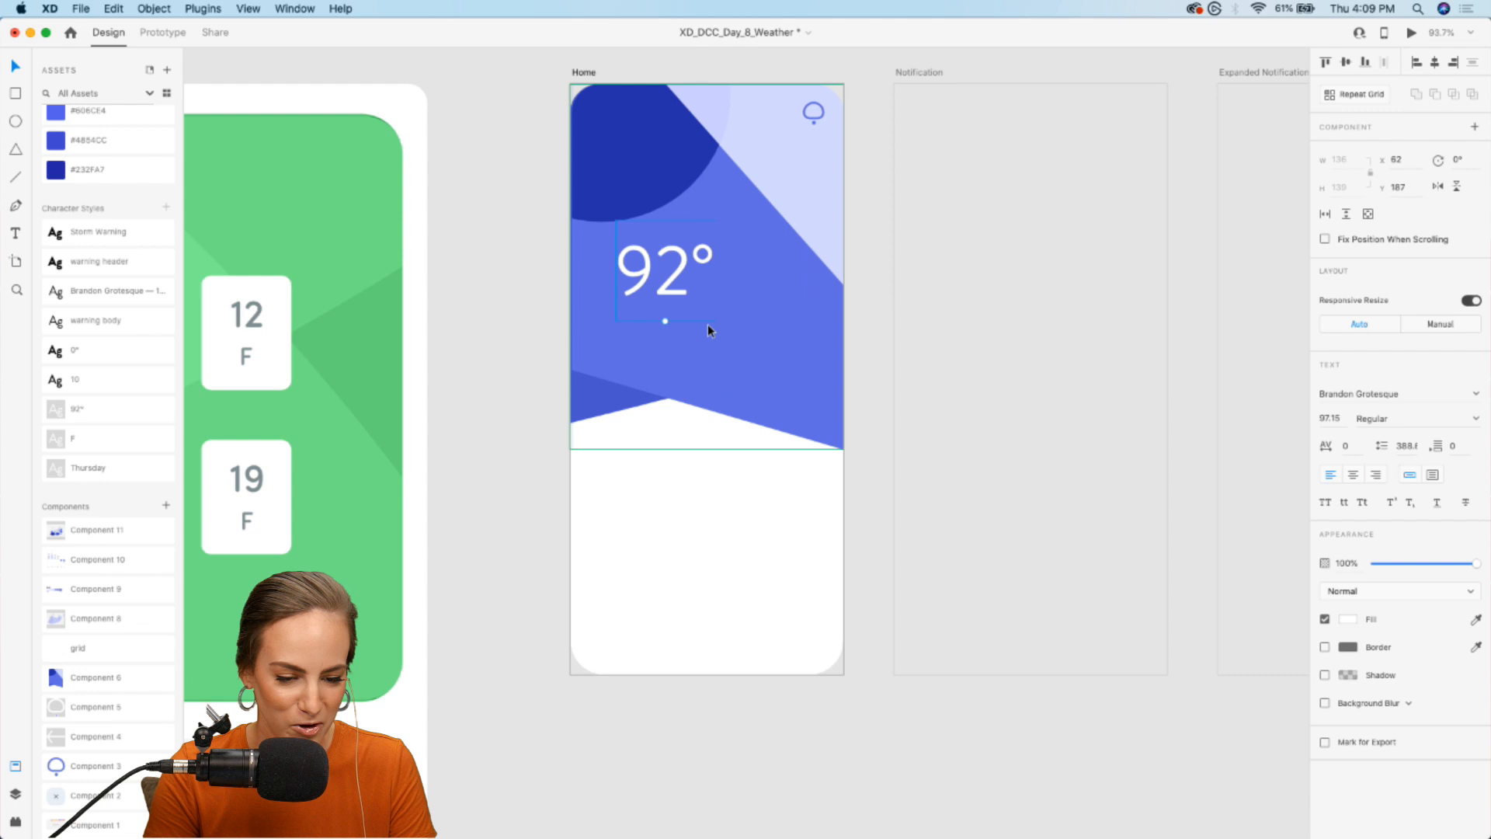
- Move the 92° text nearer the middle of the blue background and add an "F" text area about 147 × 84 below it
left_click_drag(672, 289, 712, 268)
left_click(475, 457)
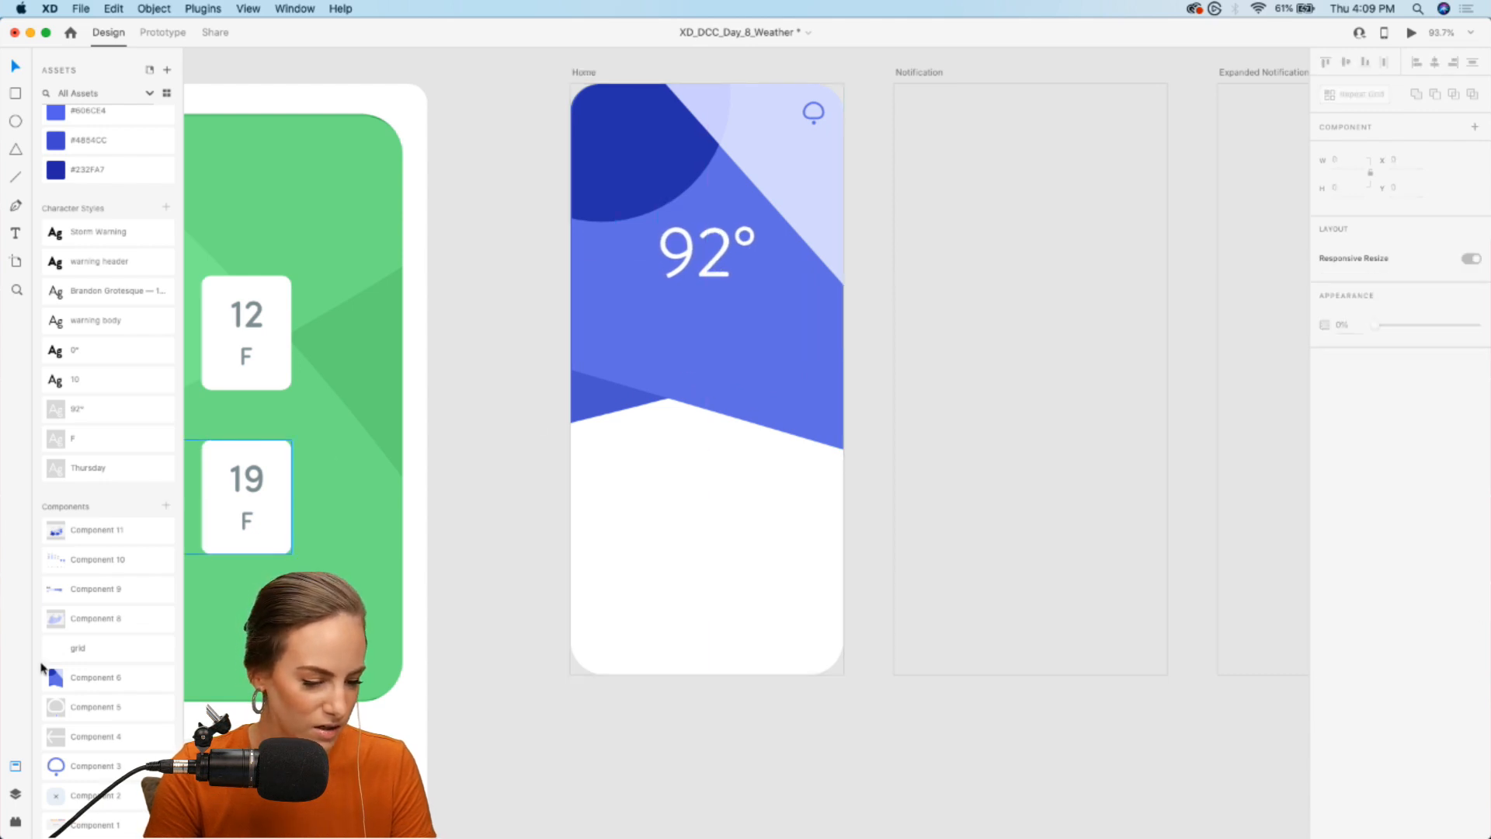
key("t")
left_click_drag(659, 333, 766, 395)
type("F")
key("Escape")
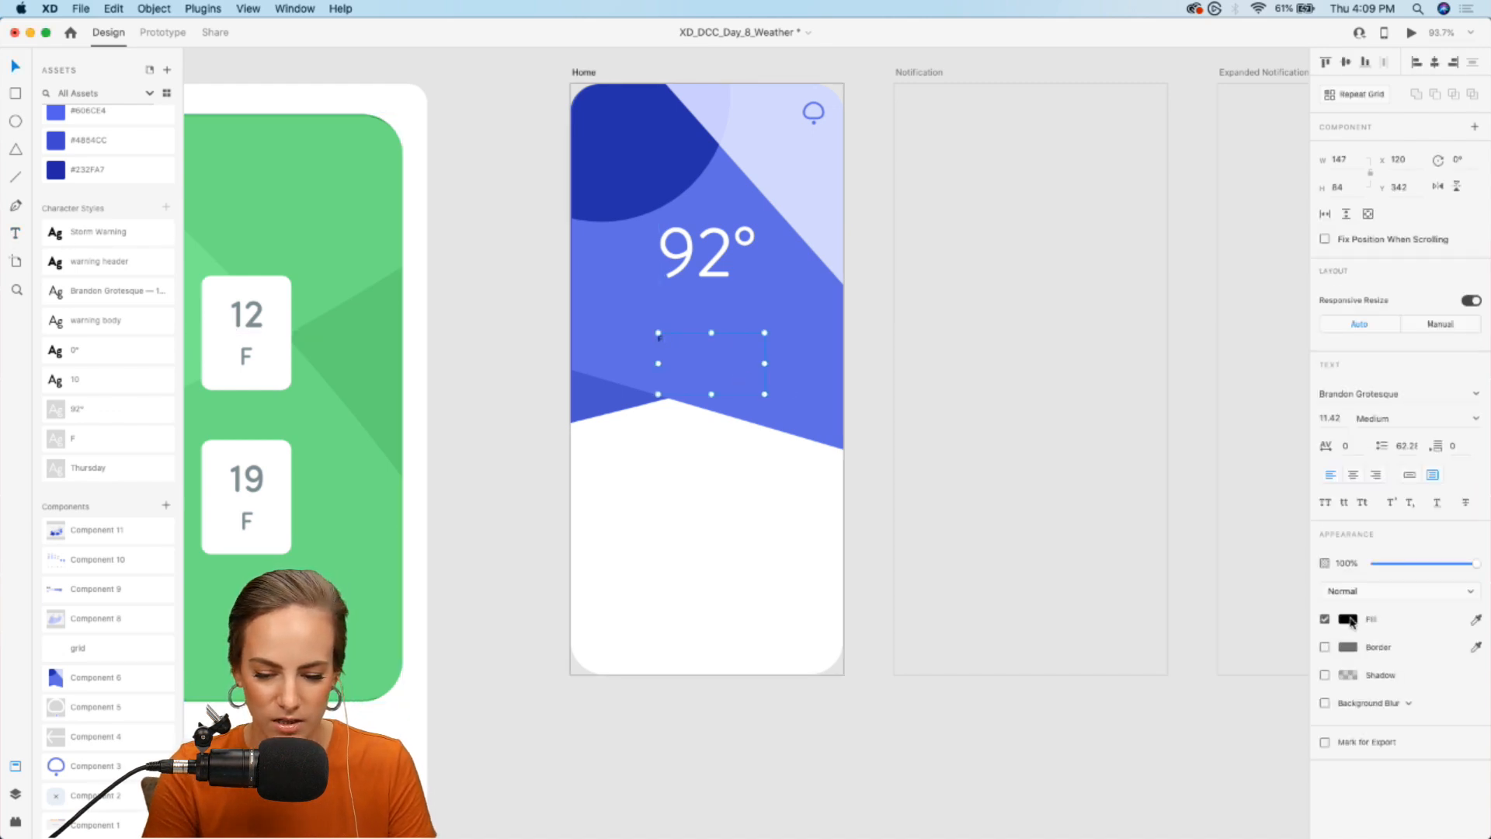
- Fill the "F" text with white #FFFFFF and convert it from area text to point text
left_click(1350, 620)
left_click(673, 340)
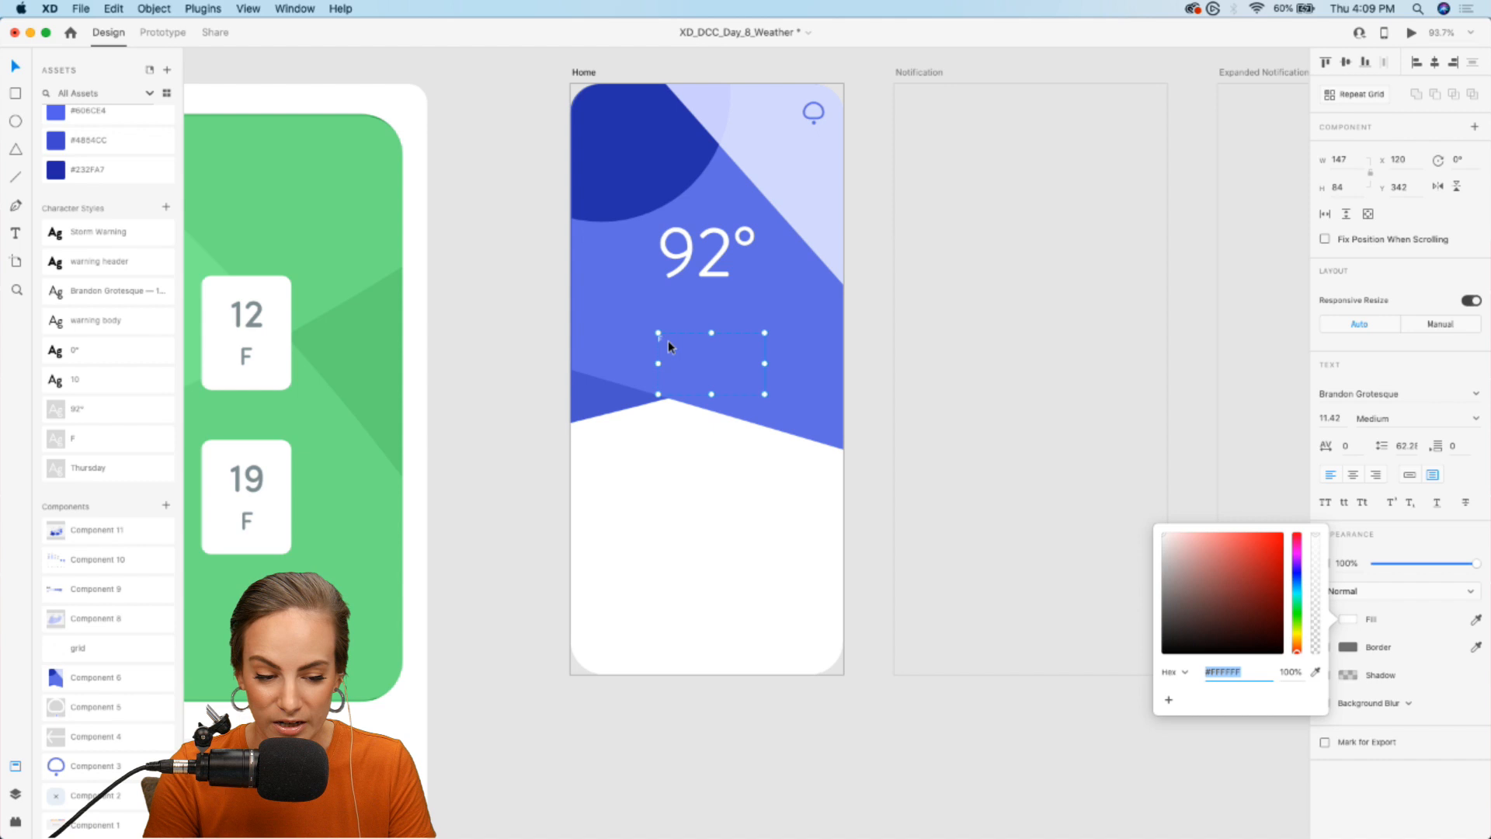
left_click(1410, 475)
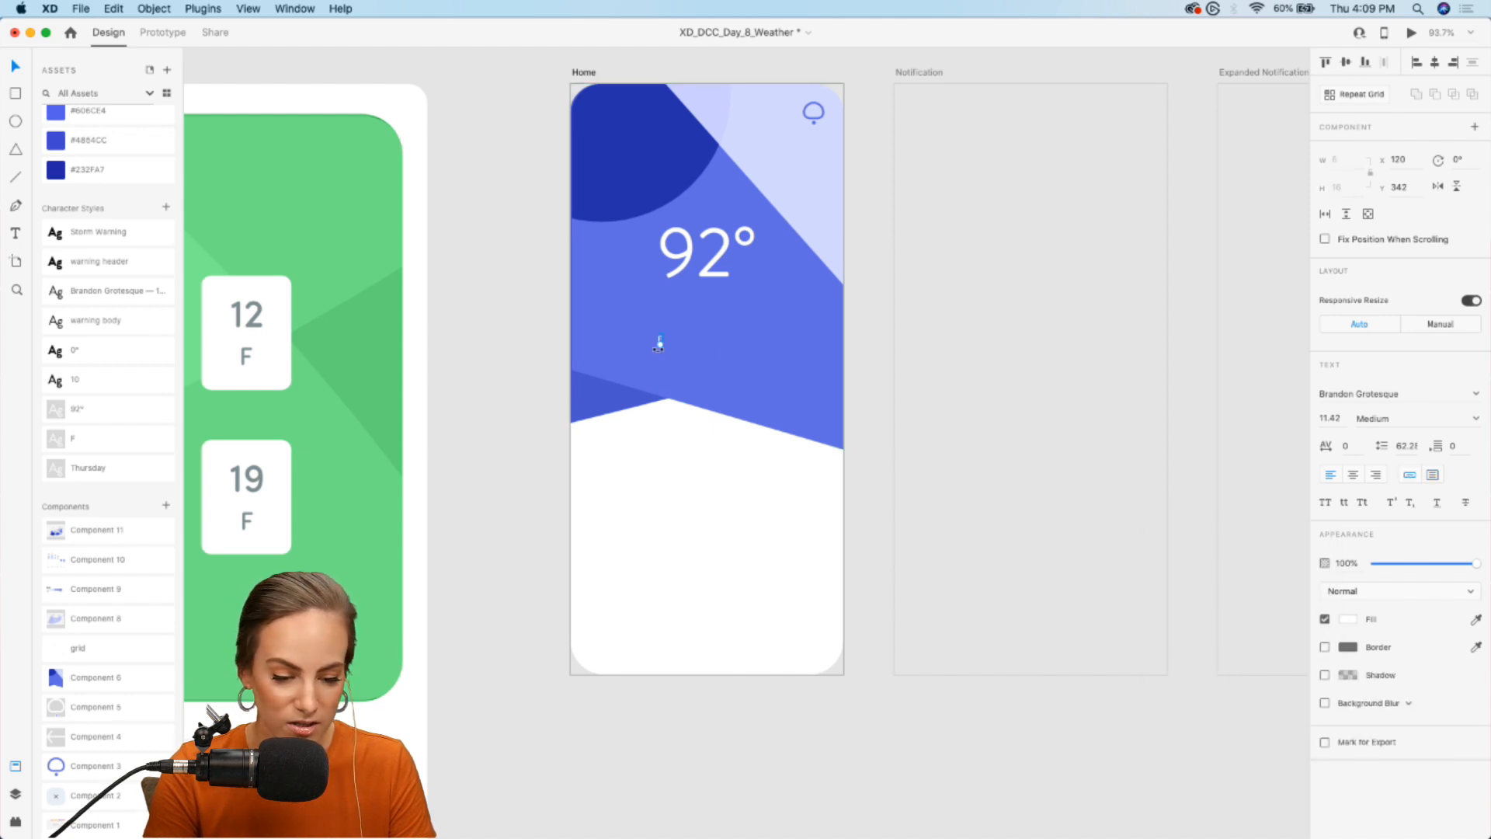
- Enlarge the "F" to size 56, place it as the unit directly after 92°, and shift the temperature slightly left
left_click_drag(660, 348, 799, 294)
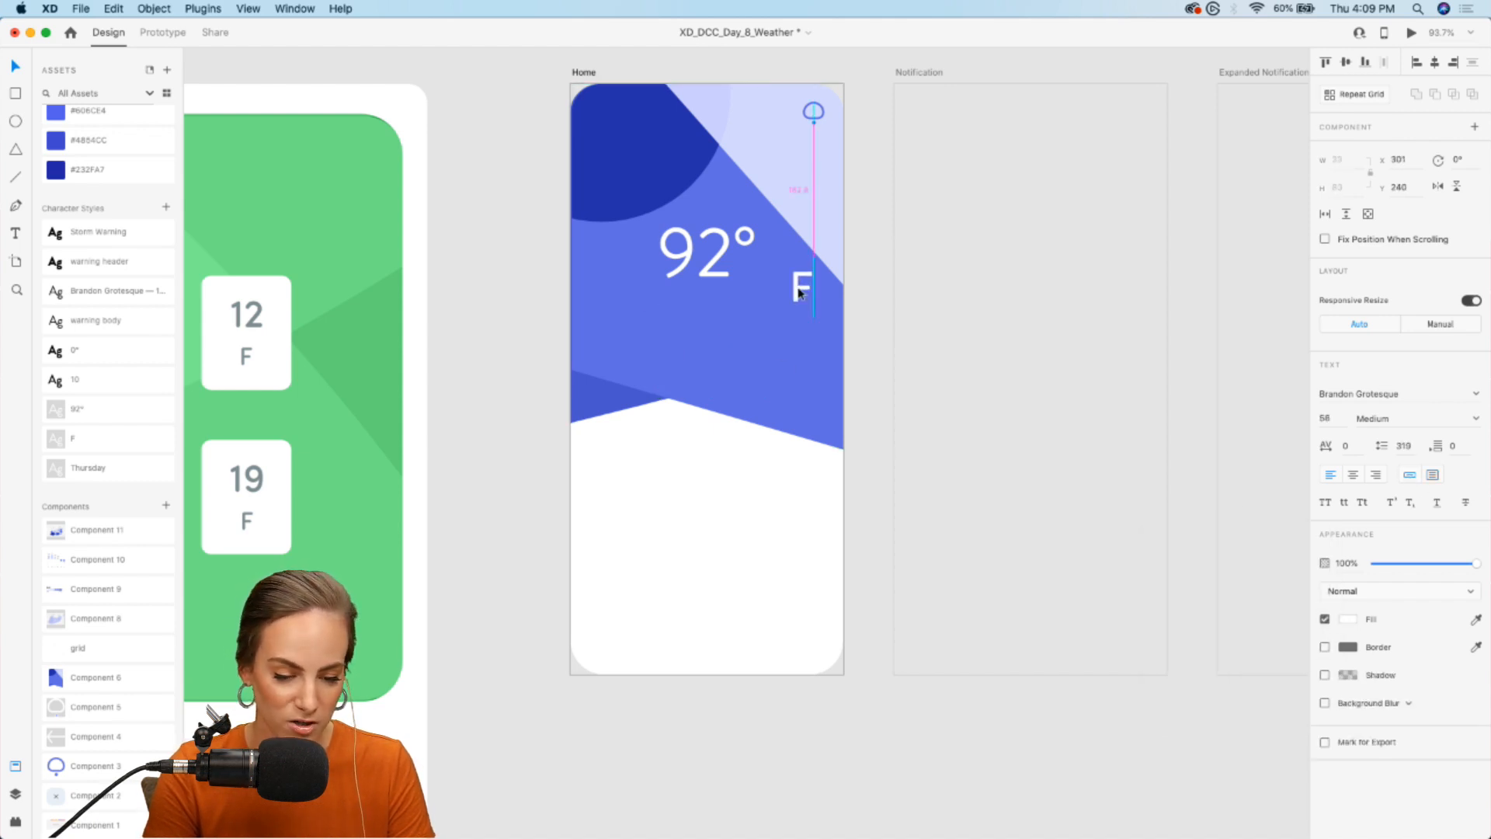
left_click(703, 267, "shift")
left_click_drag(704, 267, 691, 266)
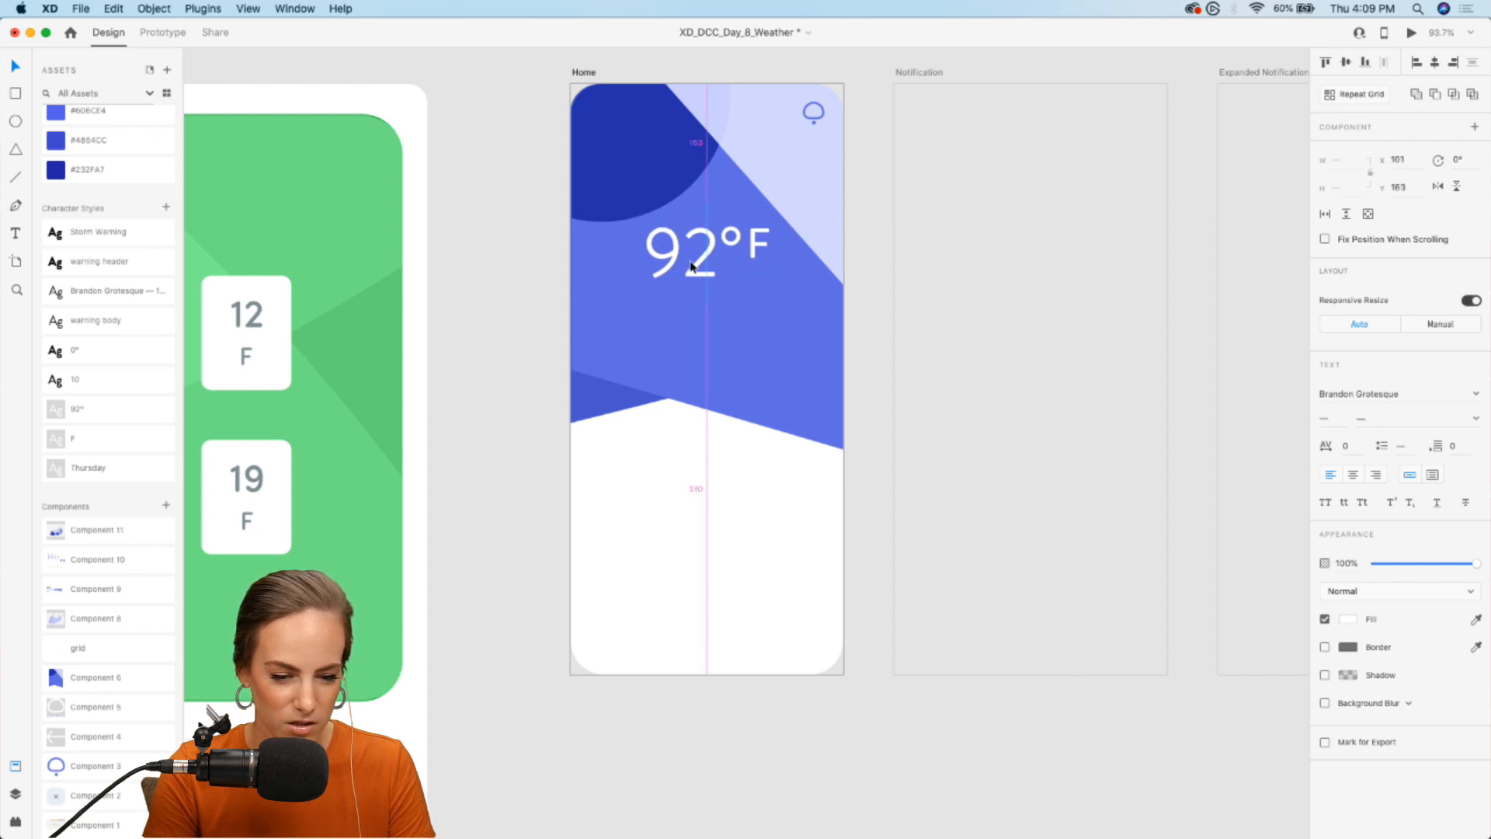
- Add the white text "Thursday," at size 26 beneath the 92°F temperature on the Home artboard
left_click(546, 283)
left_click(17, 234)
left_click_drag(626, 327, 738, 362)
type("Thursday")
key("Escape")
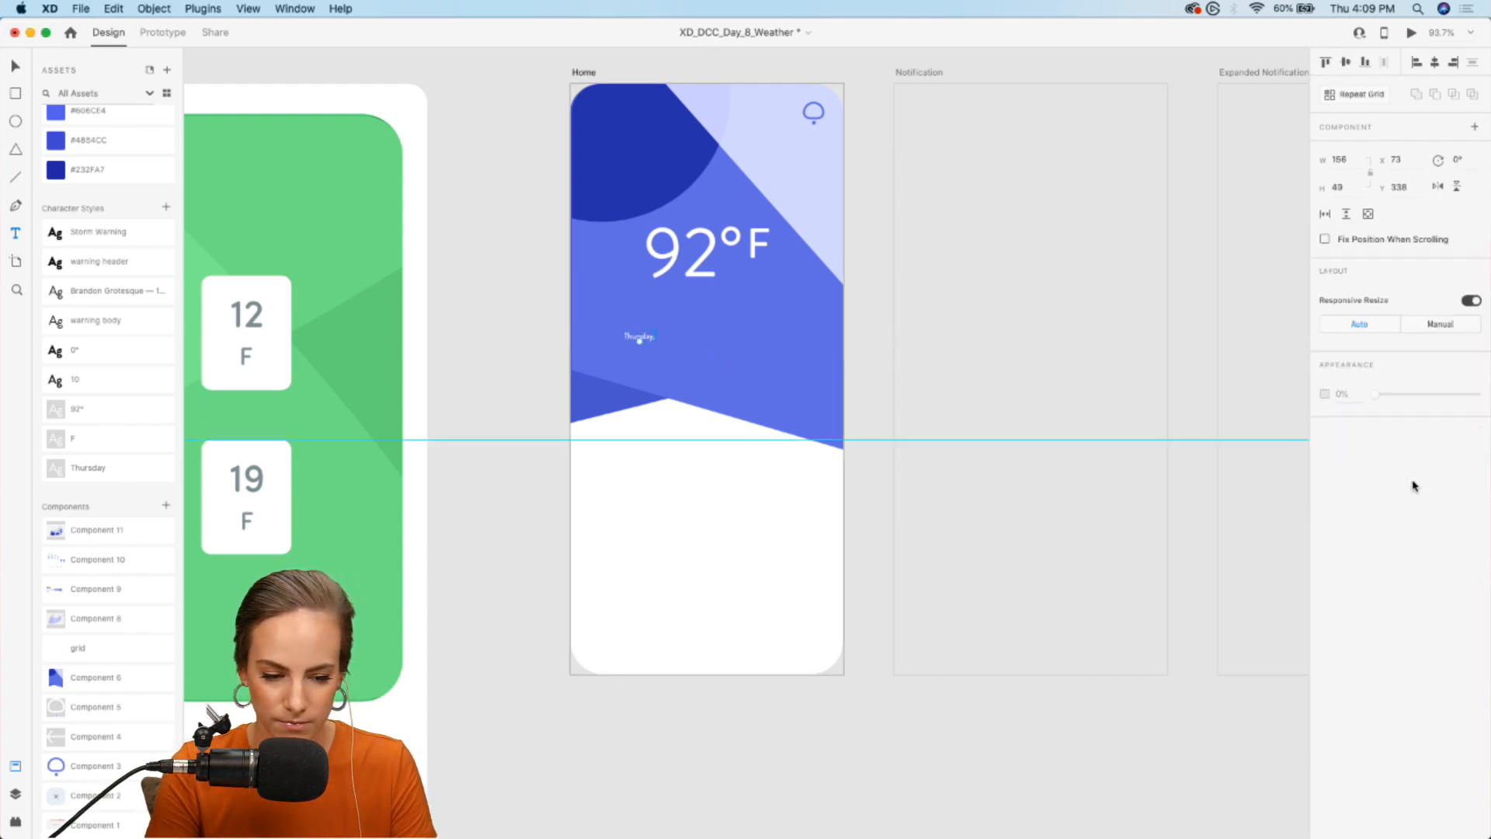
double_click(640, 336)
left_click_drag(640, 345, 751, 309)
- Duplicate the weekday text to its right, change the copy to "June 18", and lower its opacity to 41%
key("super+d")
double_click(752, 309)
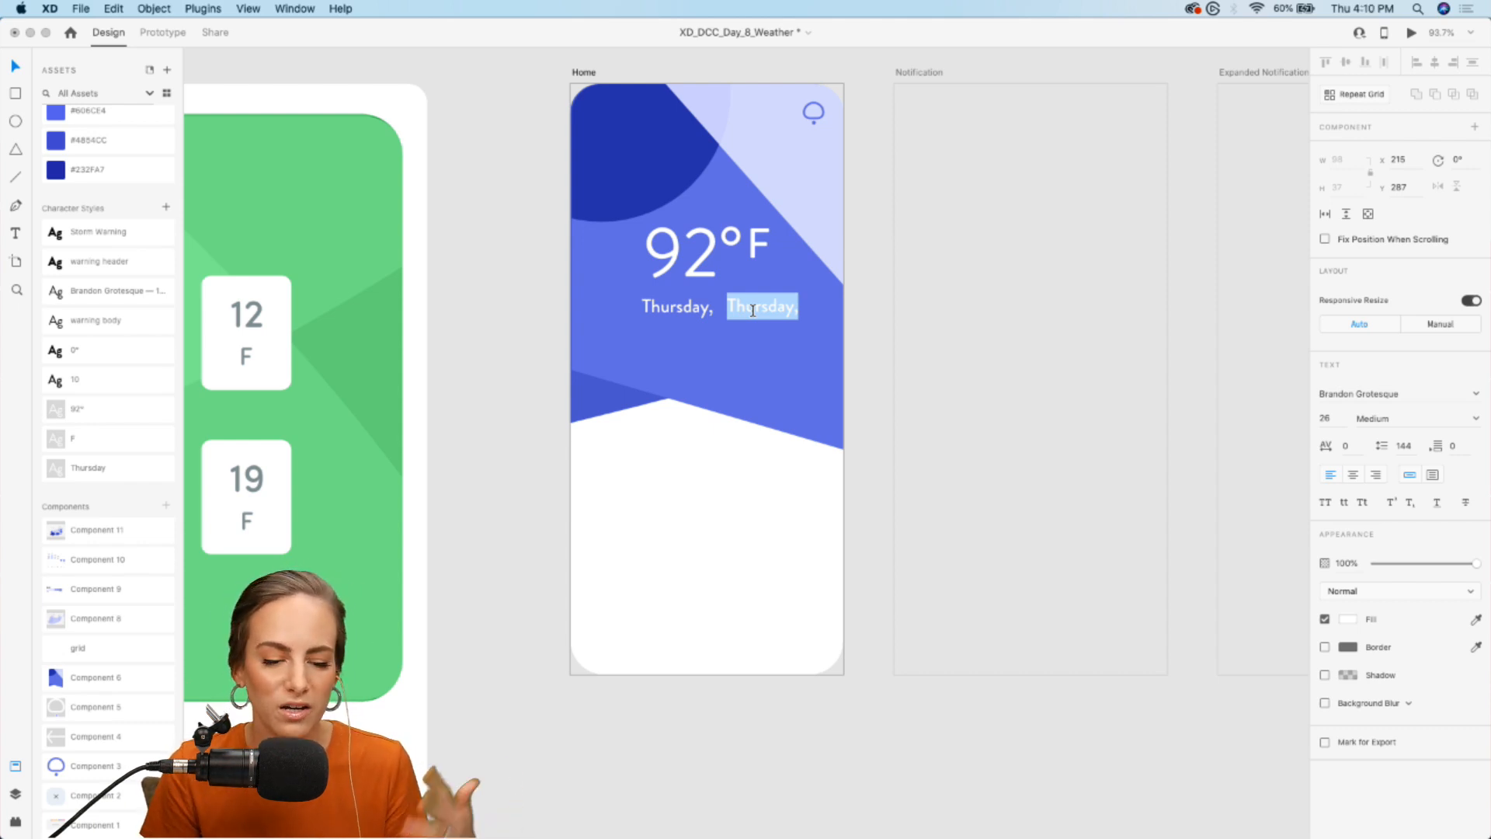
type("June 18")
left_click_drag(1452, 564, 1424, 568)
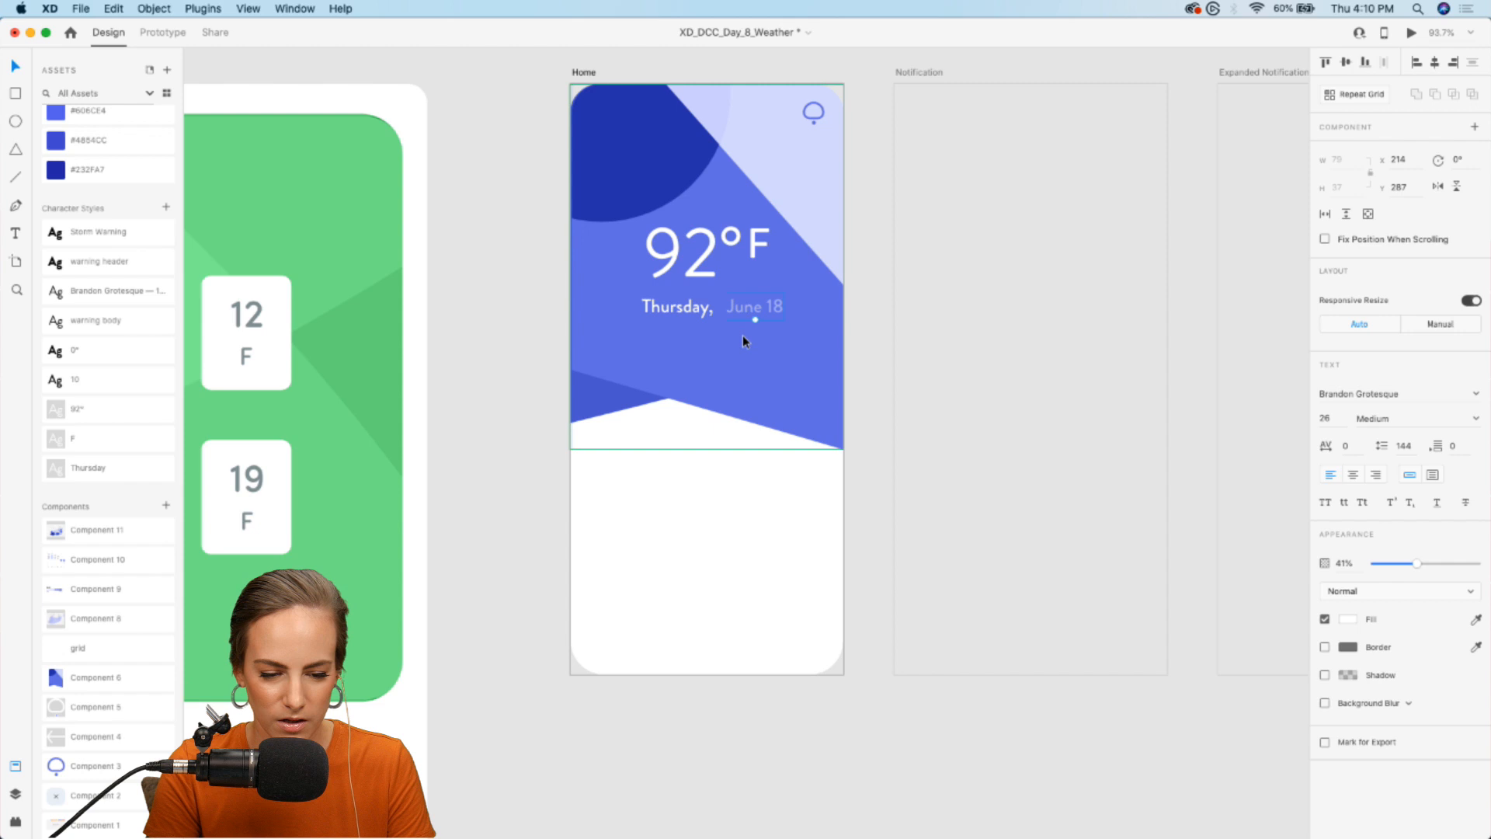
left_click_drag(754, 304, 758, 303)
- Group the temperature and date texts and move the group slightly lower in the blue area
left_click(692, 306, "shift")
left_click(704, 257, "shift")
key("super+g")
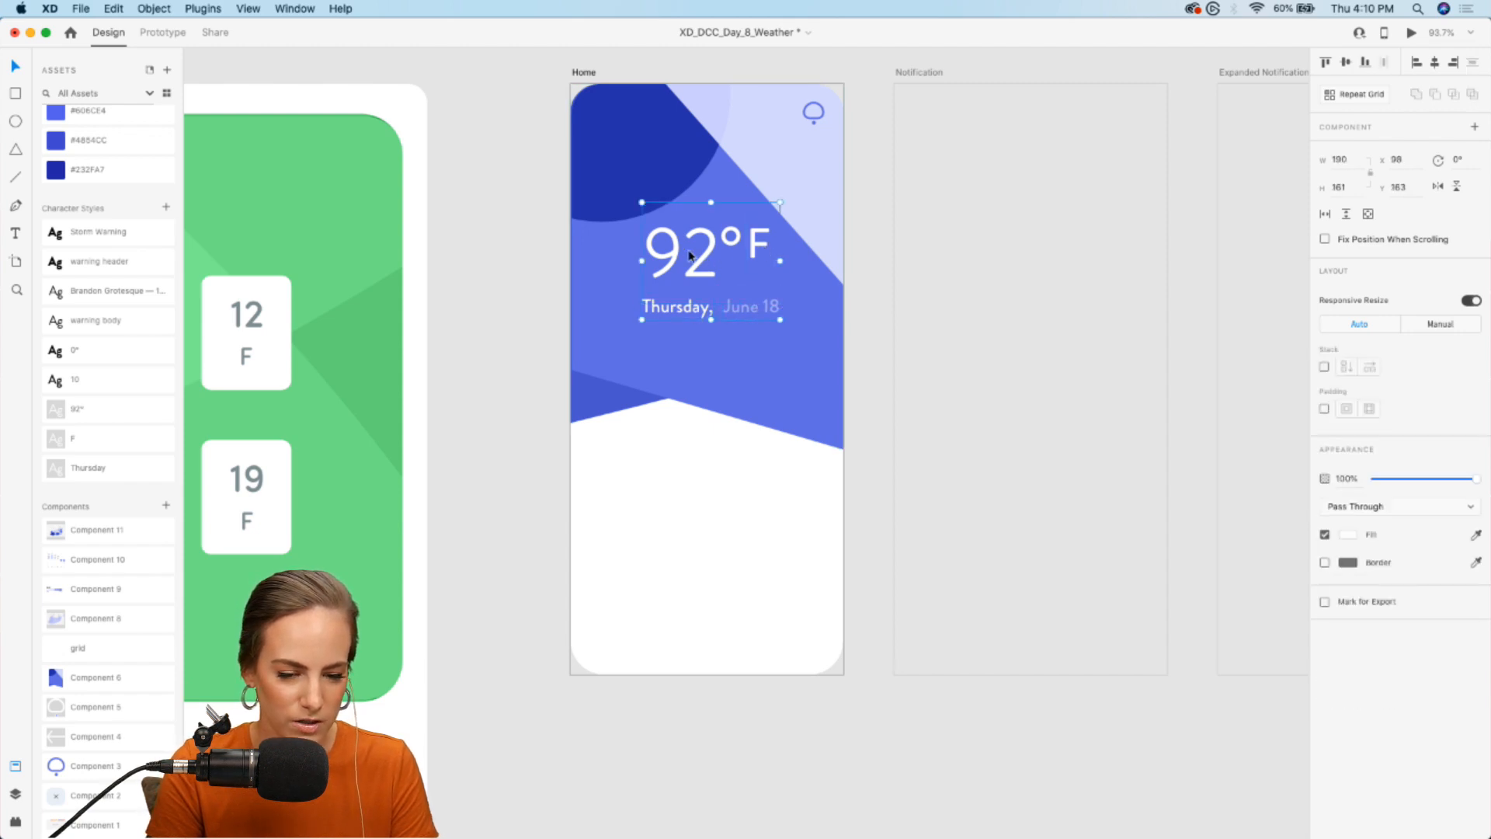
mouse_move(707, 258)
left_mouse_down()
mouse_move(704, 291)
mouse_move(703, 278)
left_mouse_up()
left_click(526, 327)
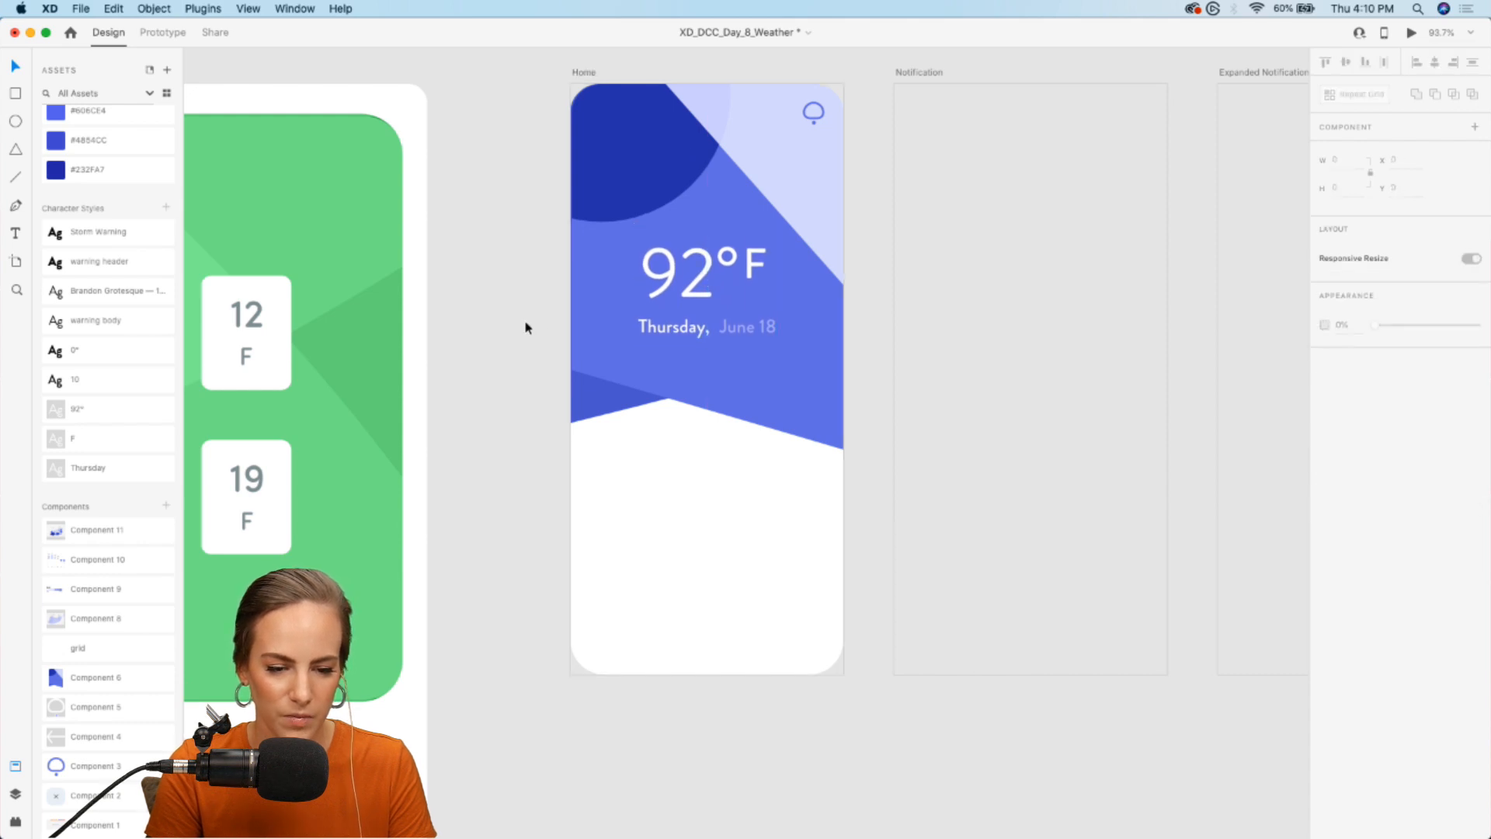
- Look inside the blue Home background to examine the masked shapes it is built from
left_click(734, 189)
double_click(743, 177)
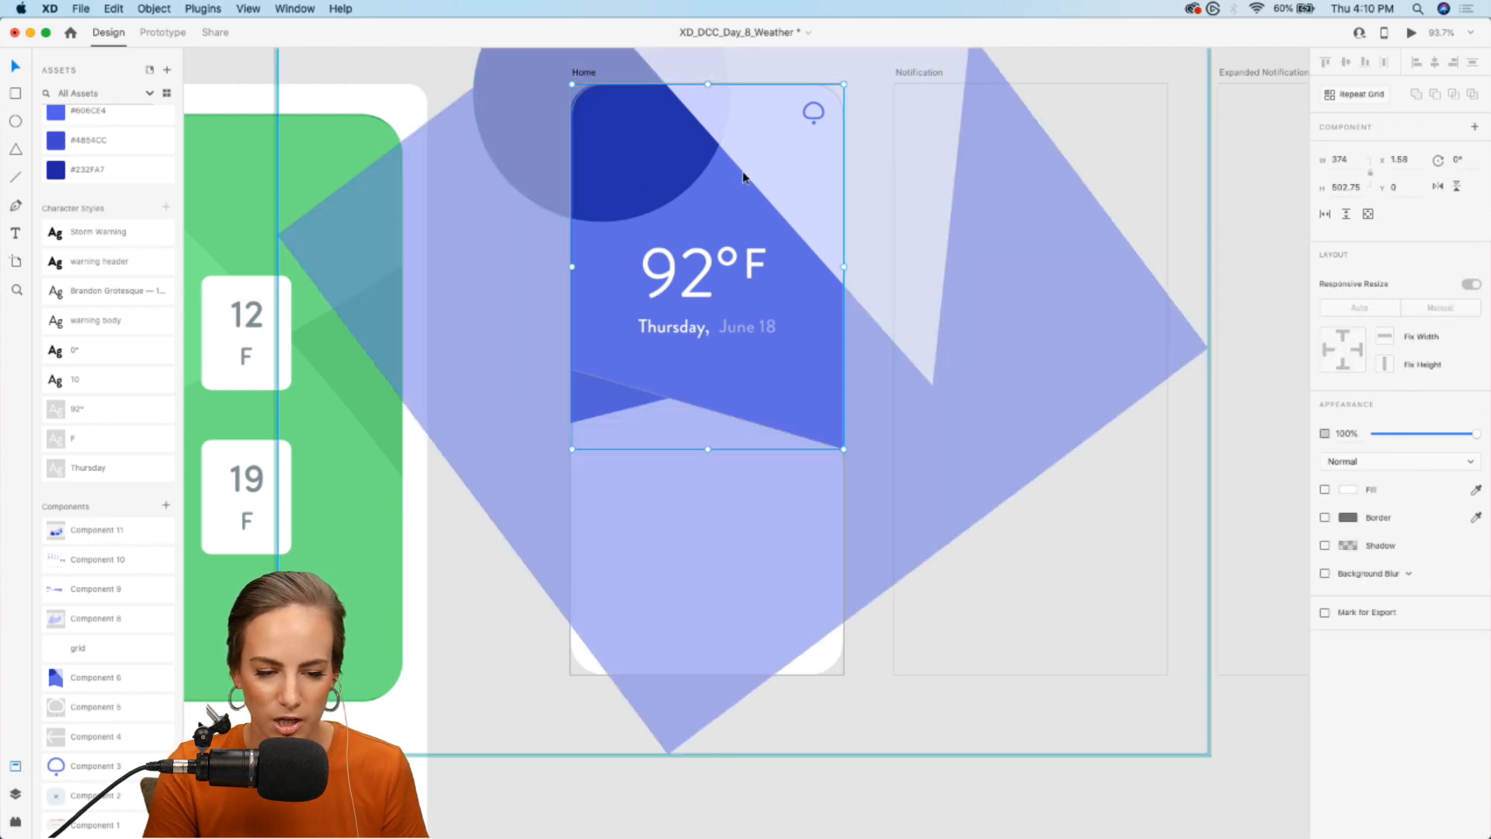
scroll(743, 176, "up", 3)
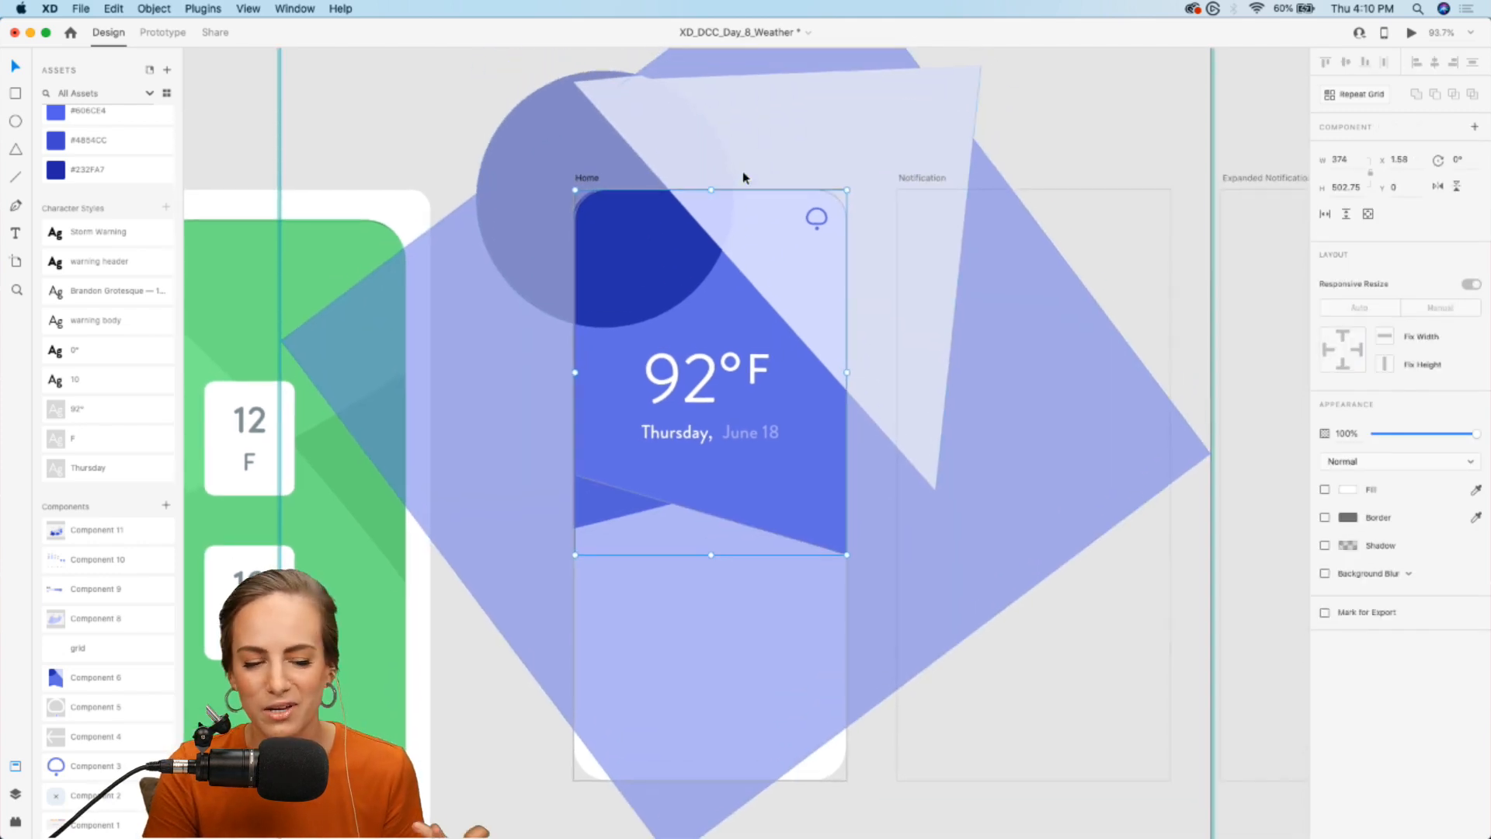
left_click(1101, 159)
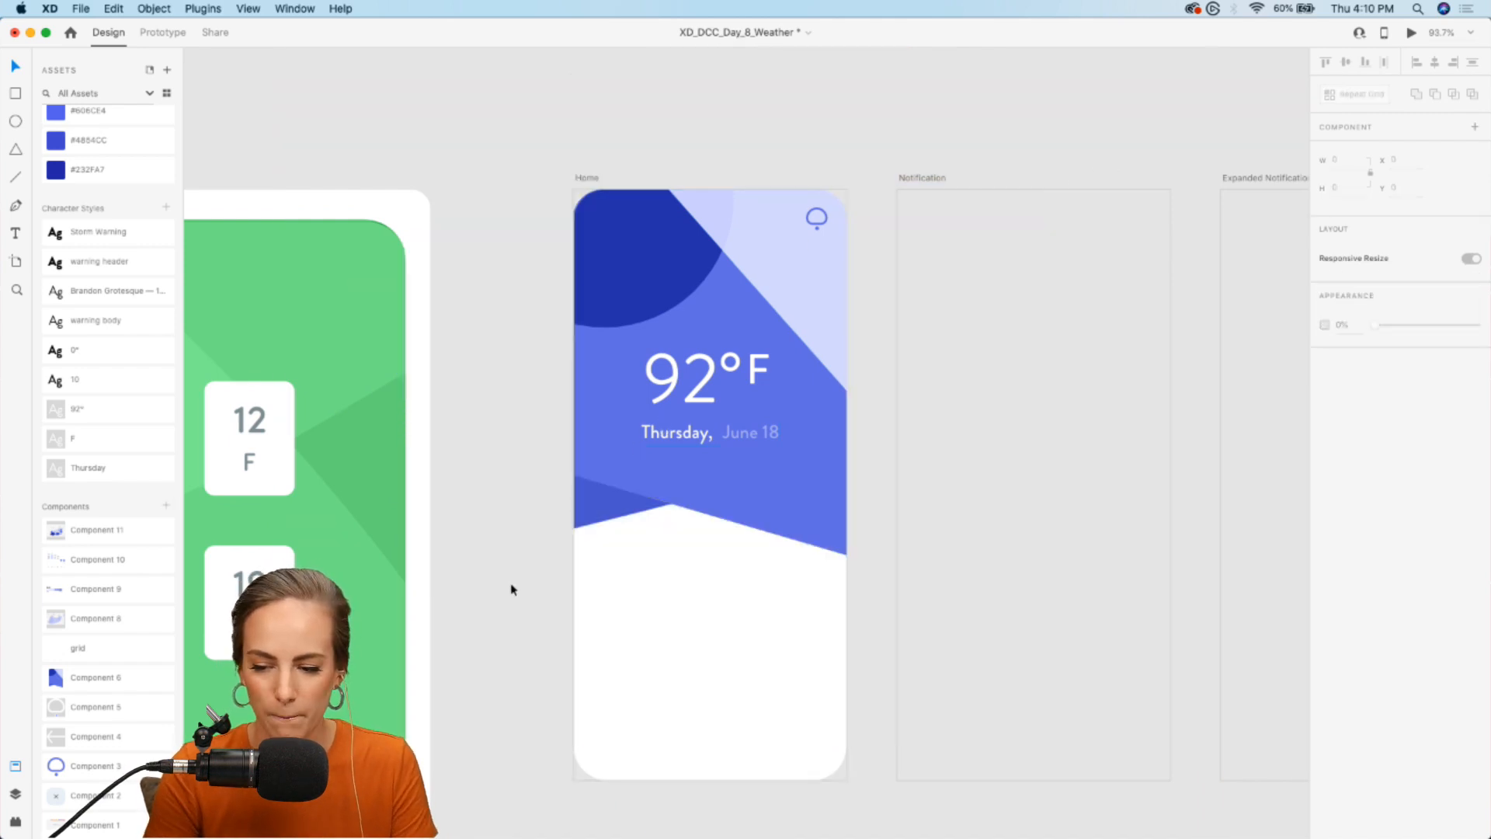
- Place the Component 10 weekly temperature chart in the white lower area of the Home artboard
scroll(511, 590, "down", 3)
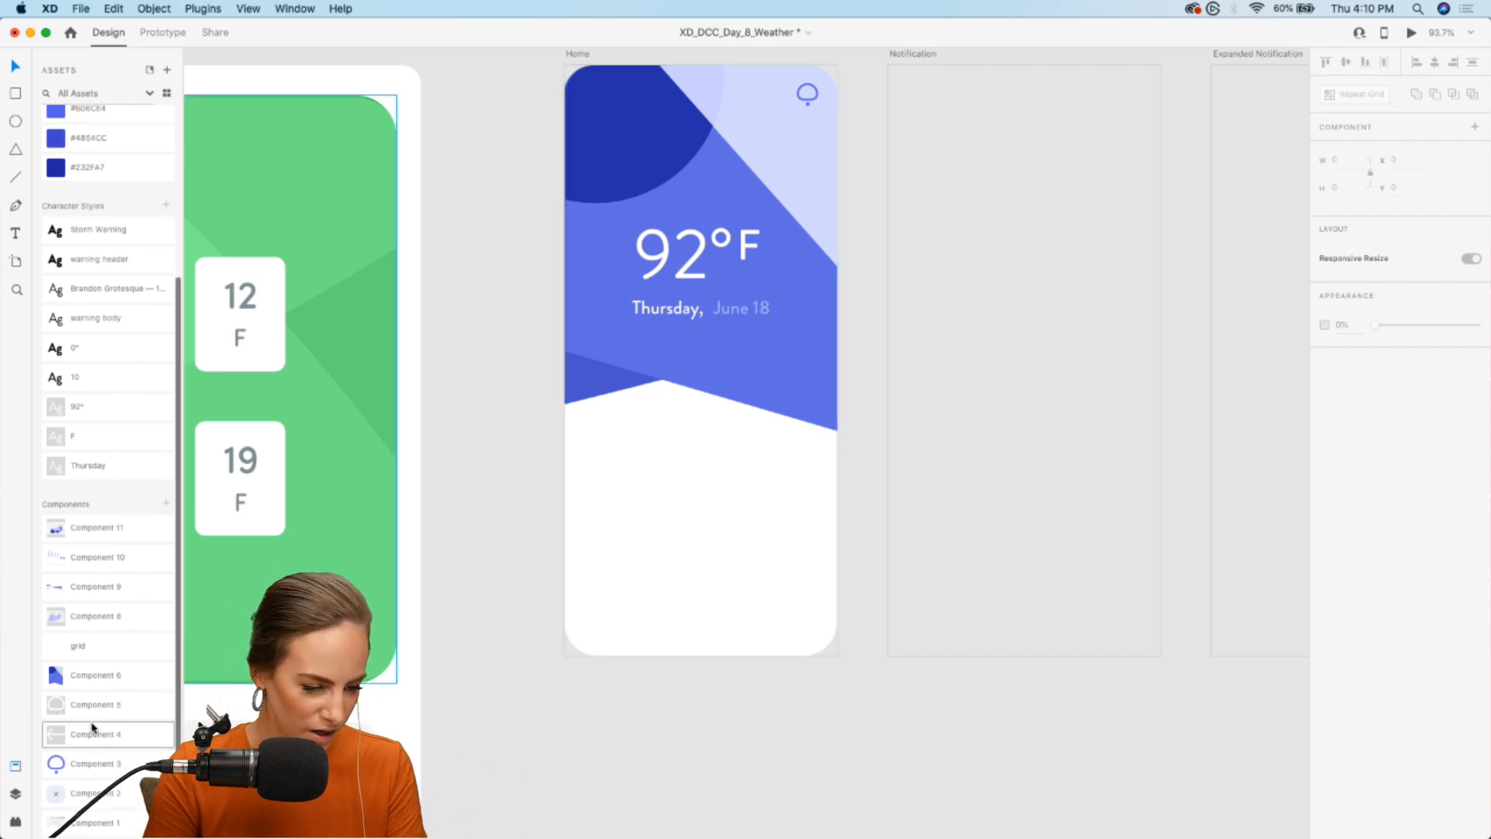
left_click_drag(87, 561, 706, 516)
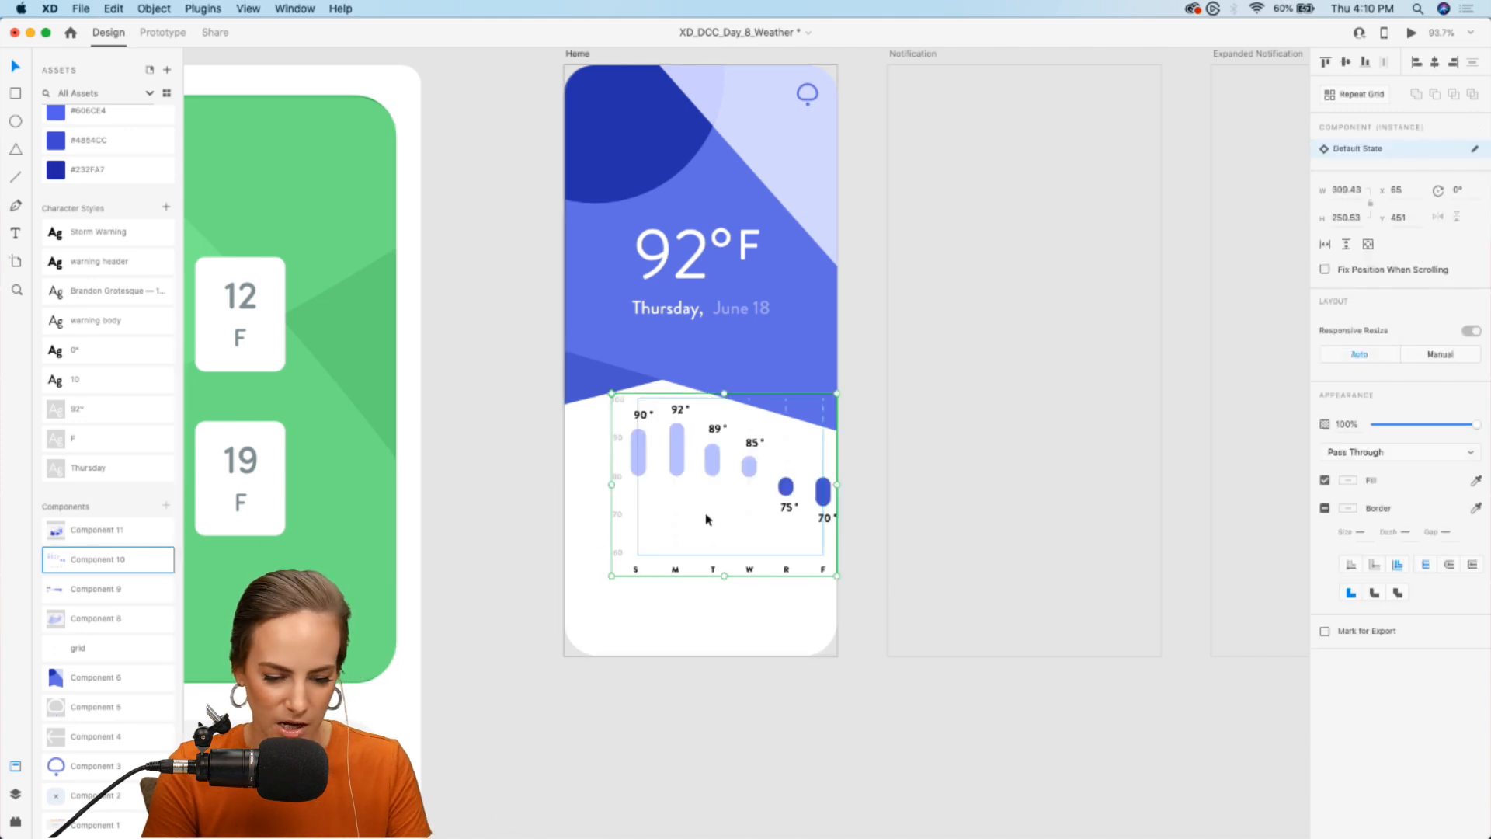
left_click_drag(713, 462, 692, 503)
left_click(509, 516)
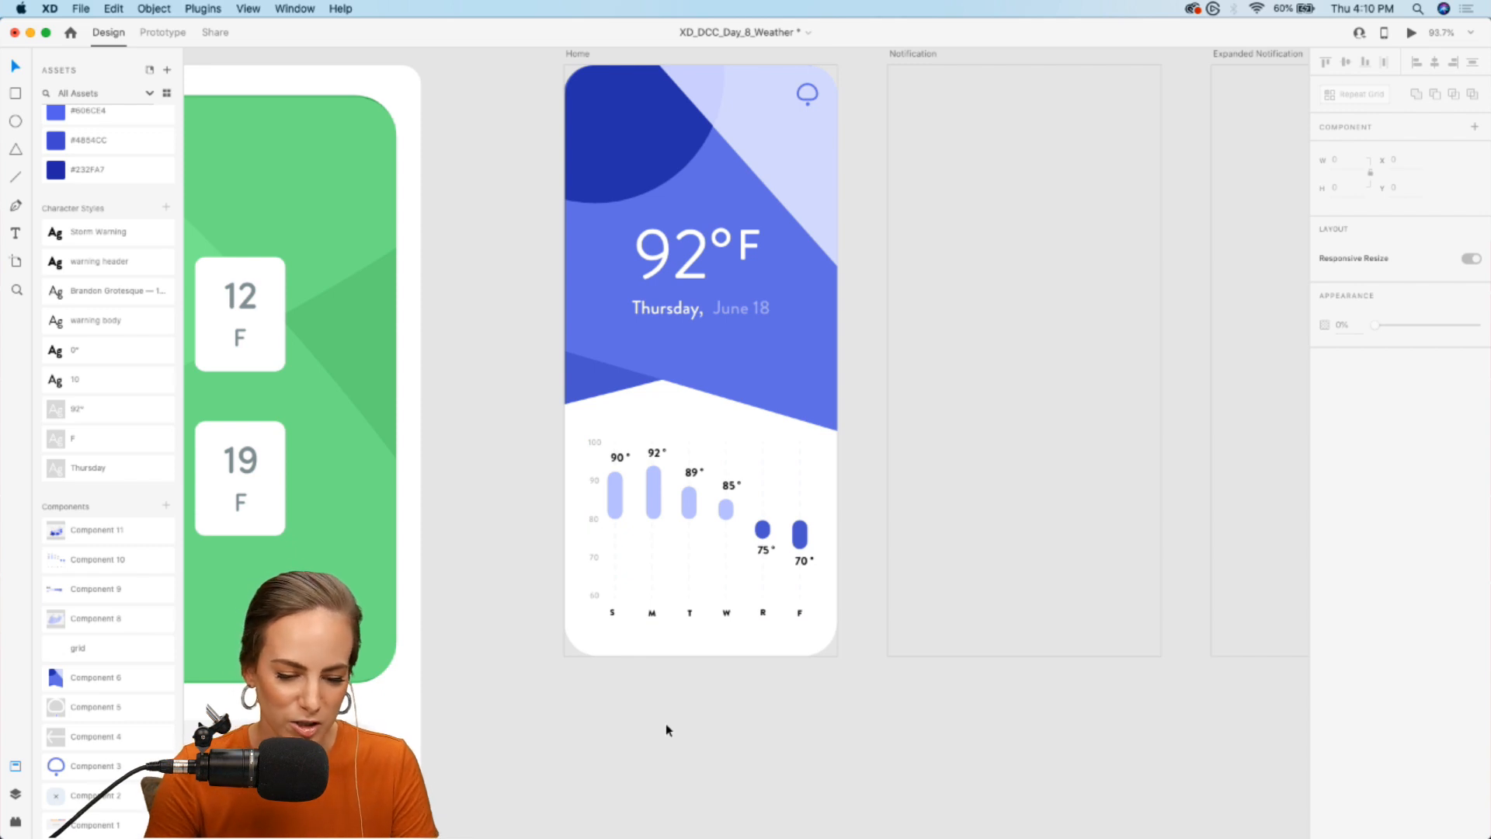
- Draw a circle about 12 × 12 over the upper right edge of the Home artboard's notification icon
scroll(665, 724, "right", 3)
scroll(664, 724, "up", 2)
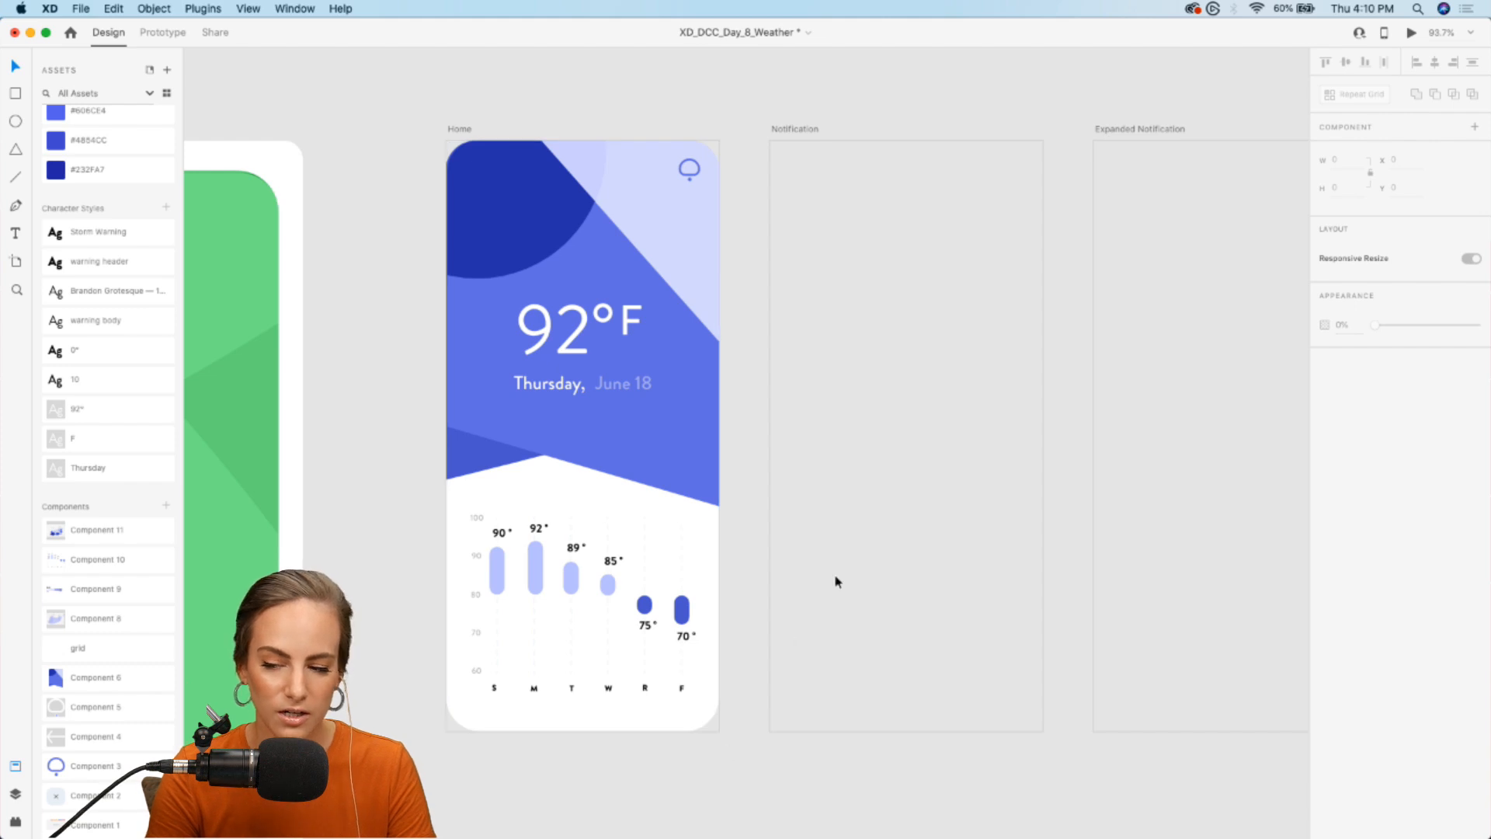
scroll(835, 582, "right", 3)
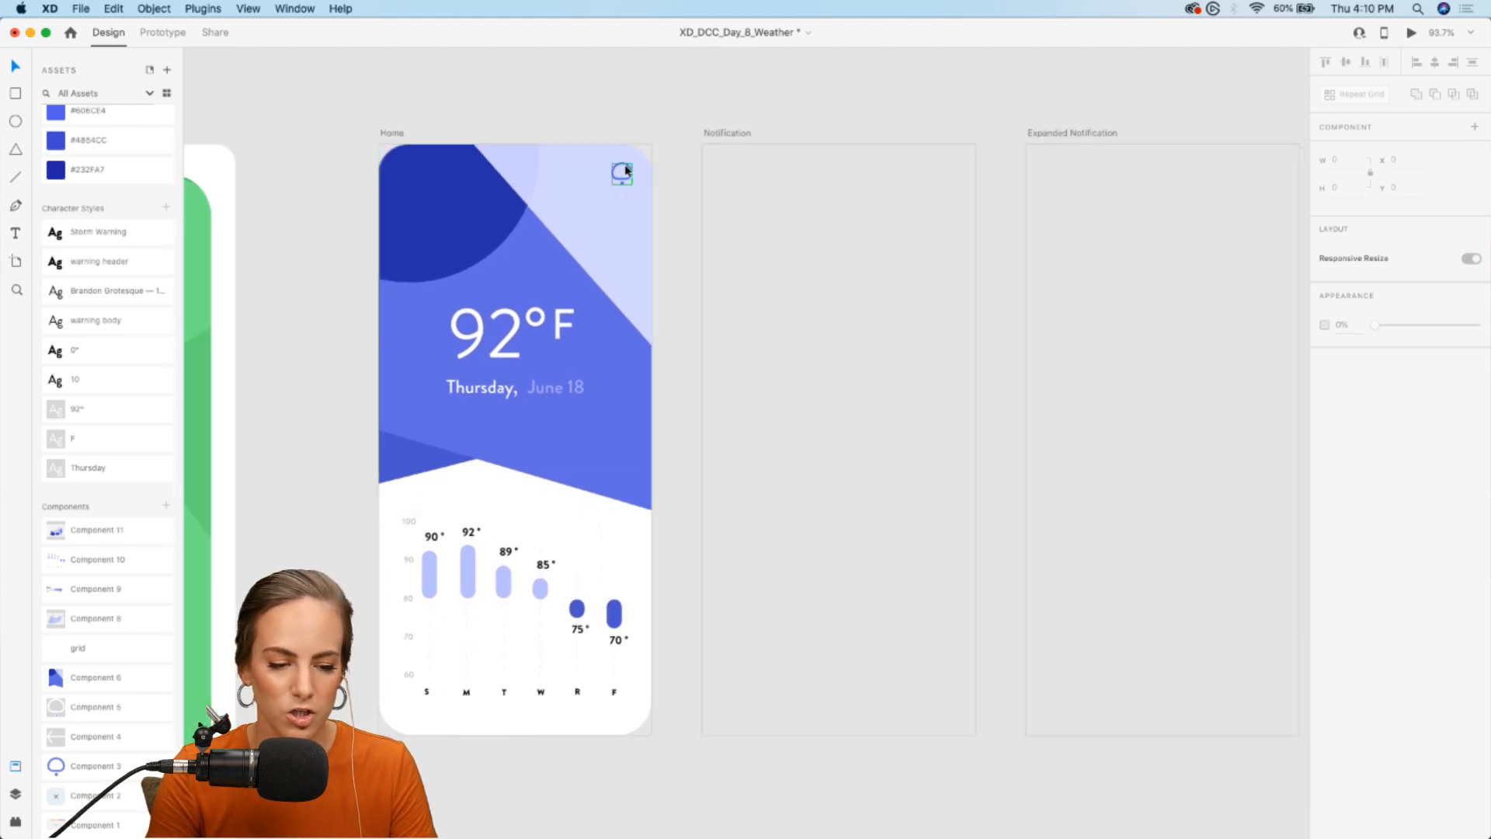
scroll(626, 169, "up", 10)
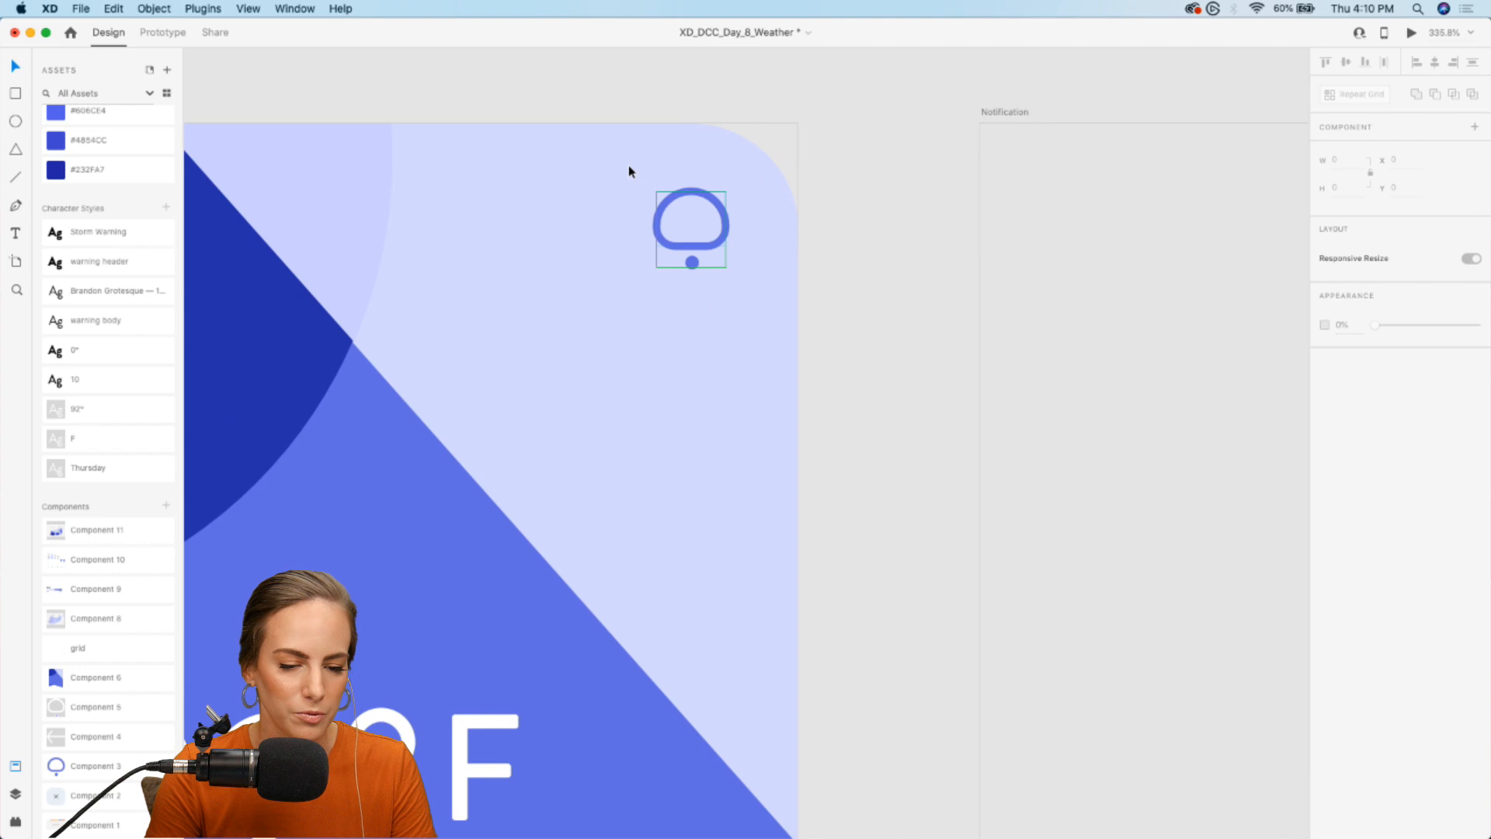
scroll(629, 171, "up", 5)
key("Escape")
scroll(93, 167, "up", 3)
scroll(62, 143, "down", 1)
key("e")
left_click_drag(862, 230, 935, 302)
key("Left")
key("Left")
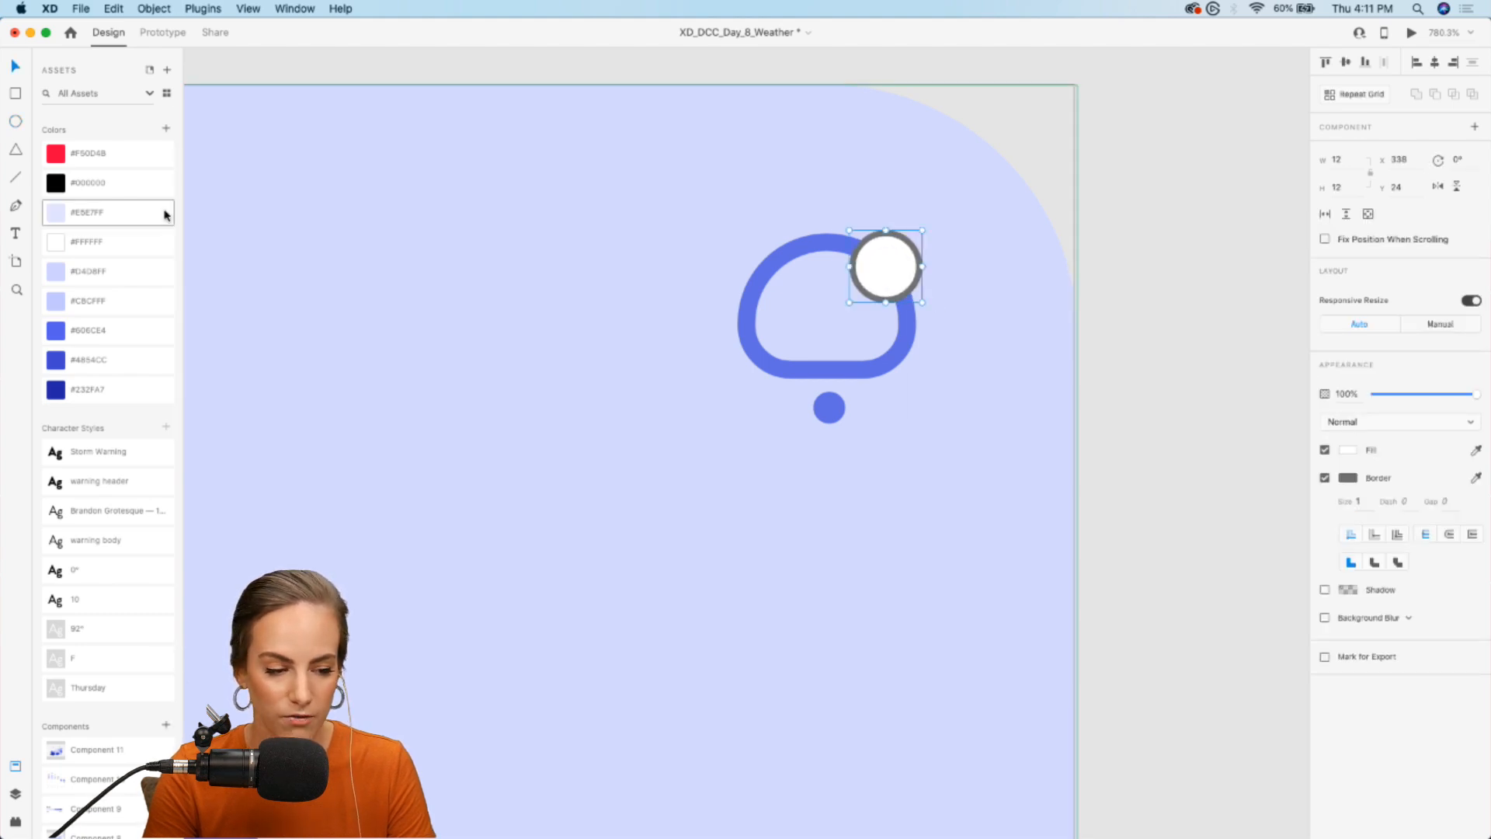
- Remove the small circle's border and fill it with the red asset color to make a notification badge
left_click(1325, 478)
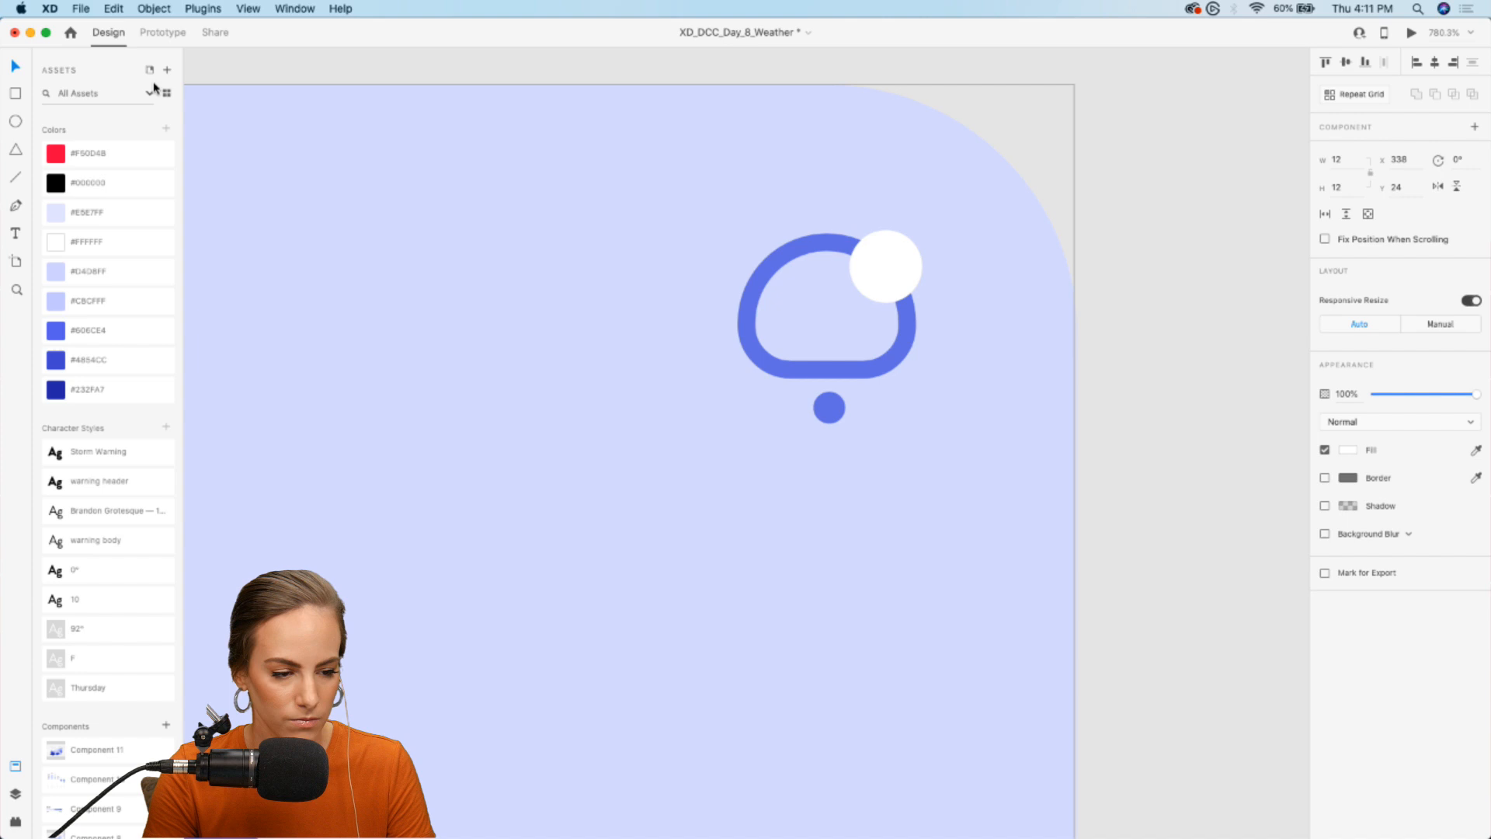
left_click(100, 153)
scroll(919, 276, "down", 10)
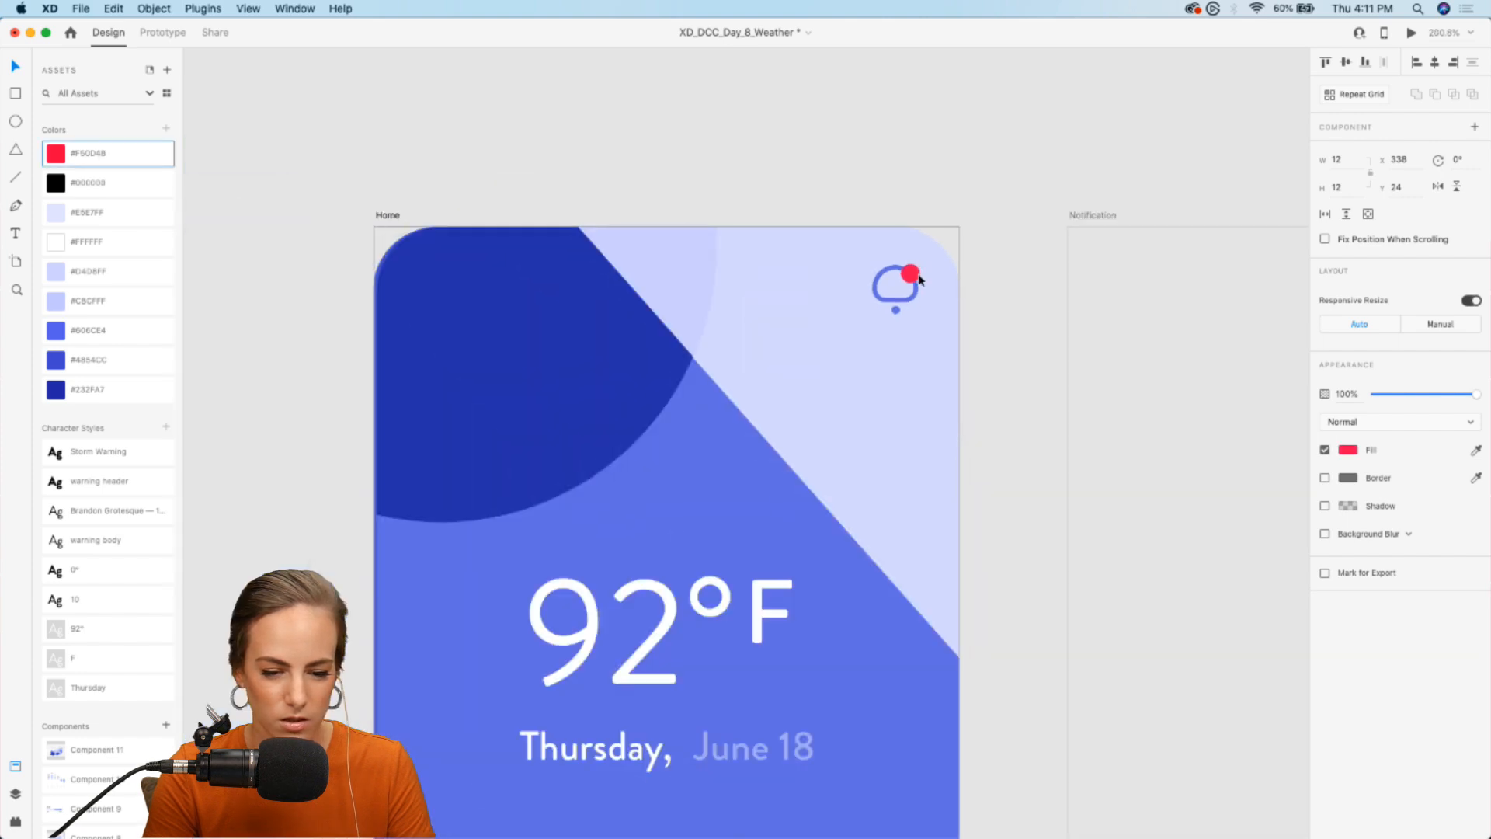
left_click(940, 160)
- Group the red badge with the notification icon on the Home artboard
scroll(940, 160, "up", 6)
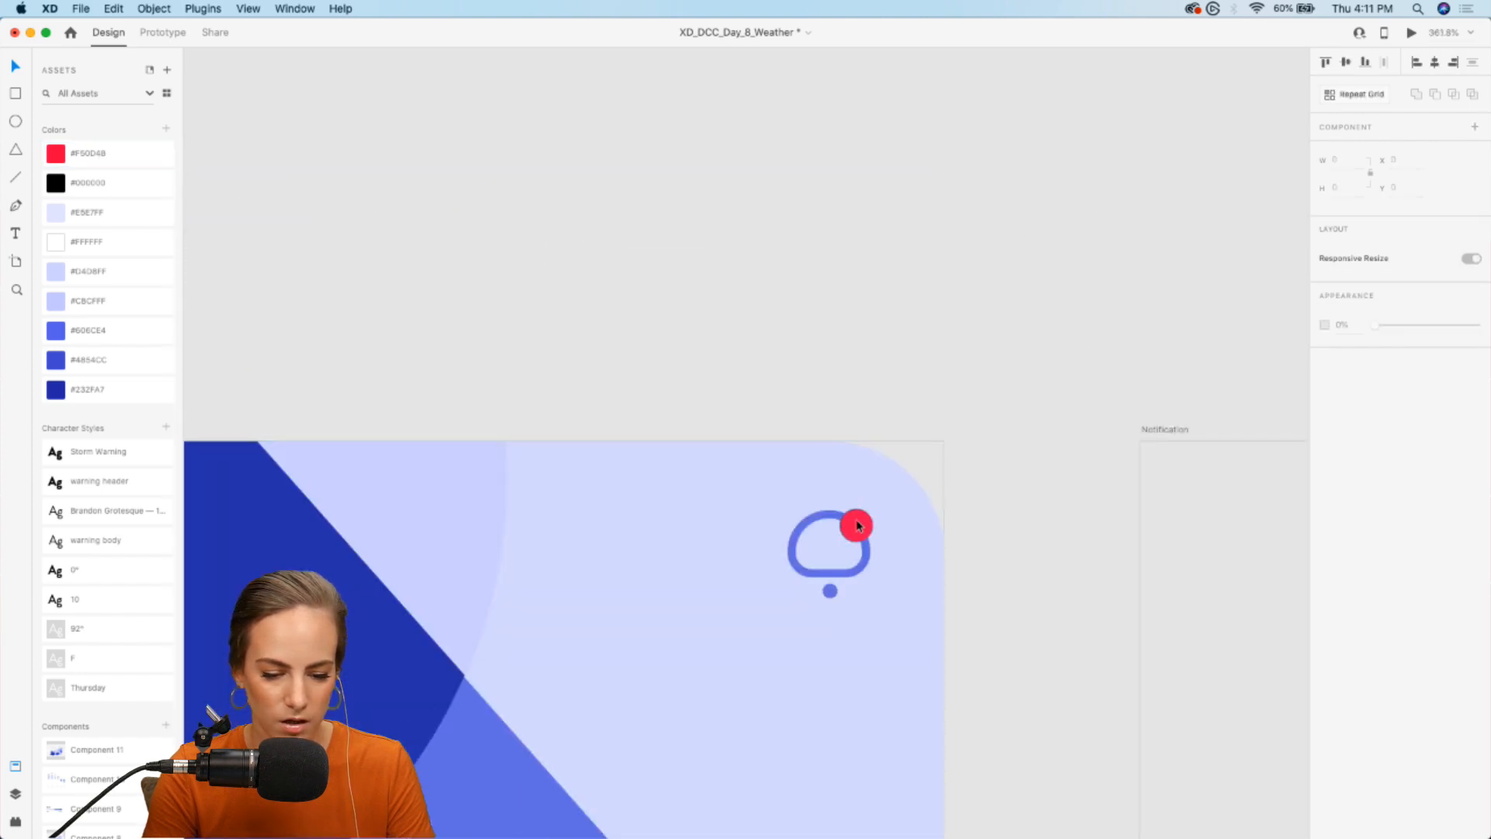
left_click(817, 519)
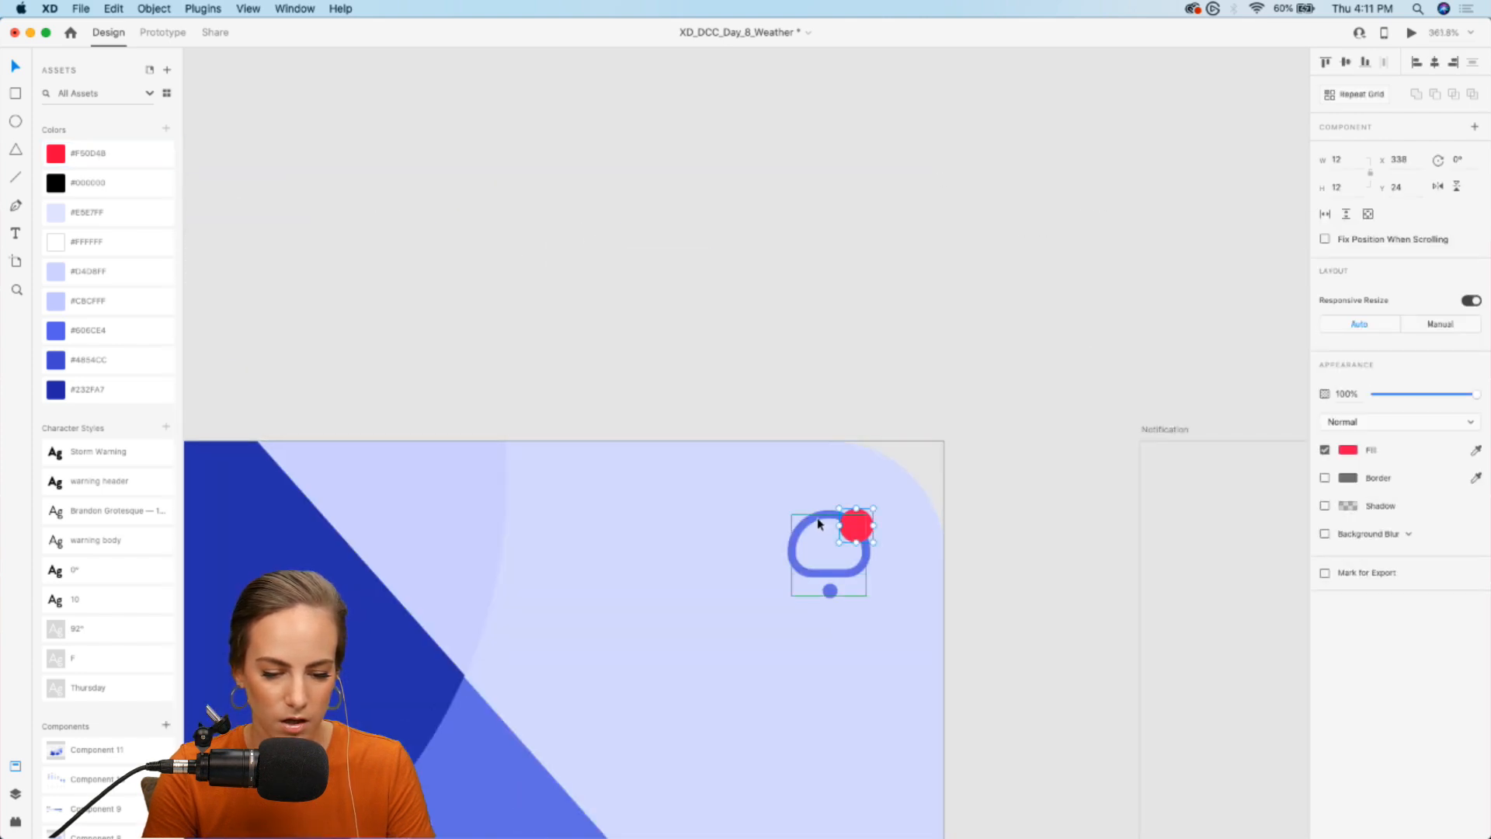
left_click(922, 289)
- Copy all of the Home artboard's content and paste it onto the Notification artboard
scroll(921, 290, "down", 5)
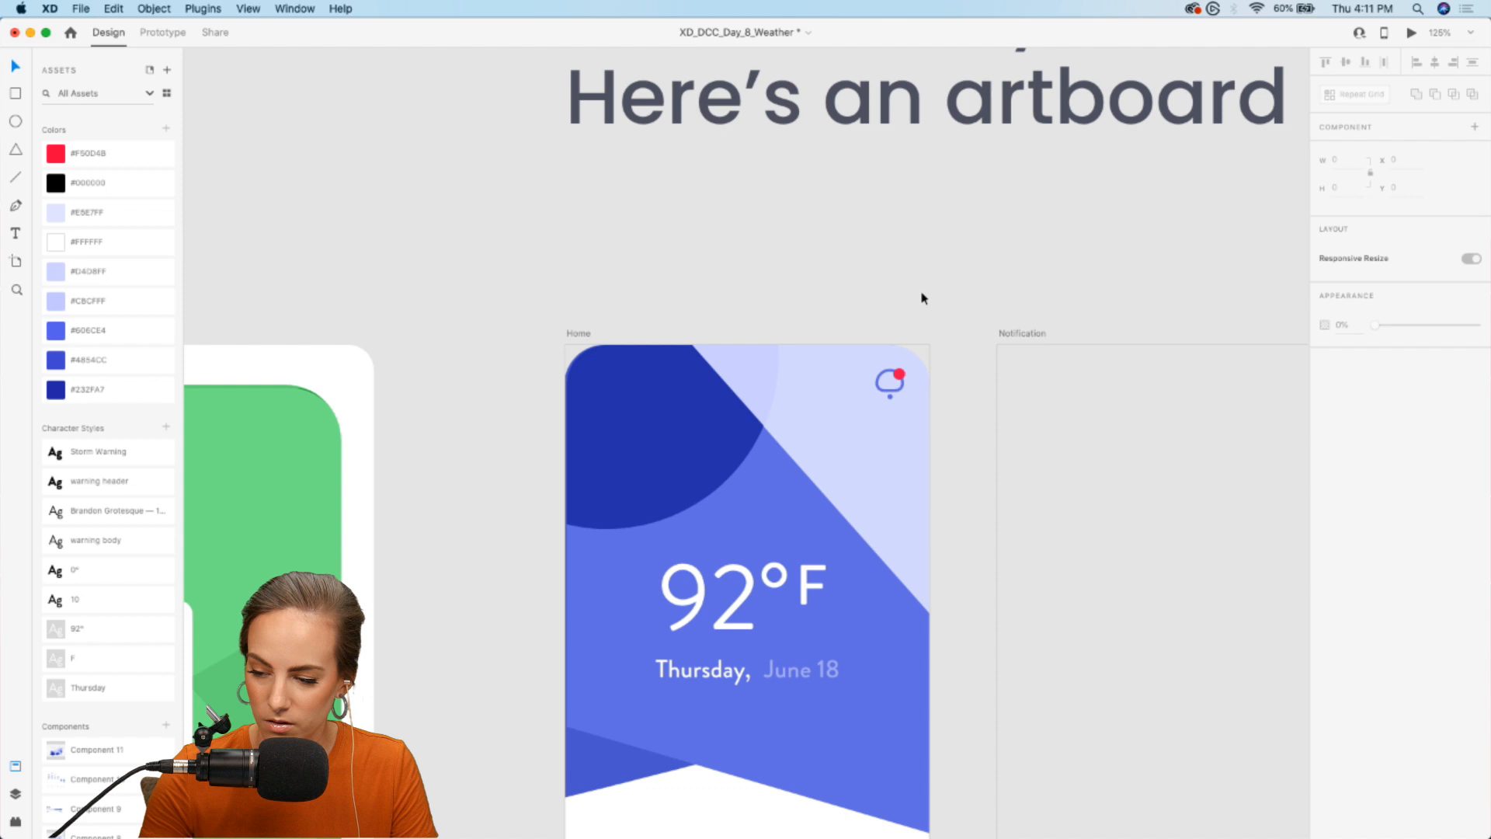
scroll(922, 298, "down", 3)
scroll(921, 298, "down", 5)
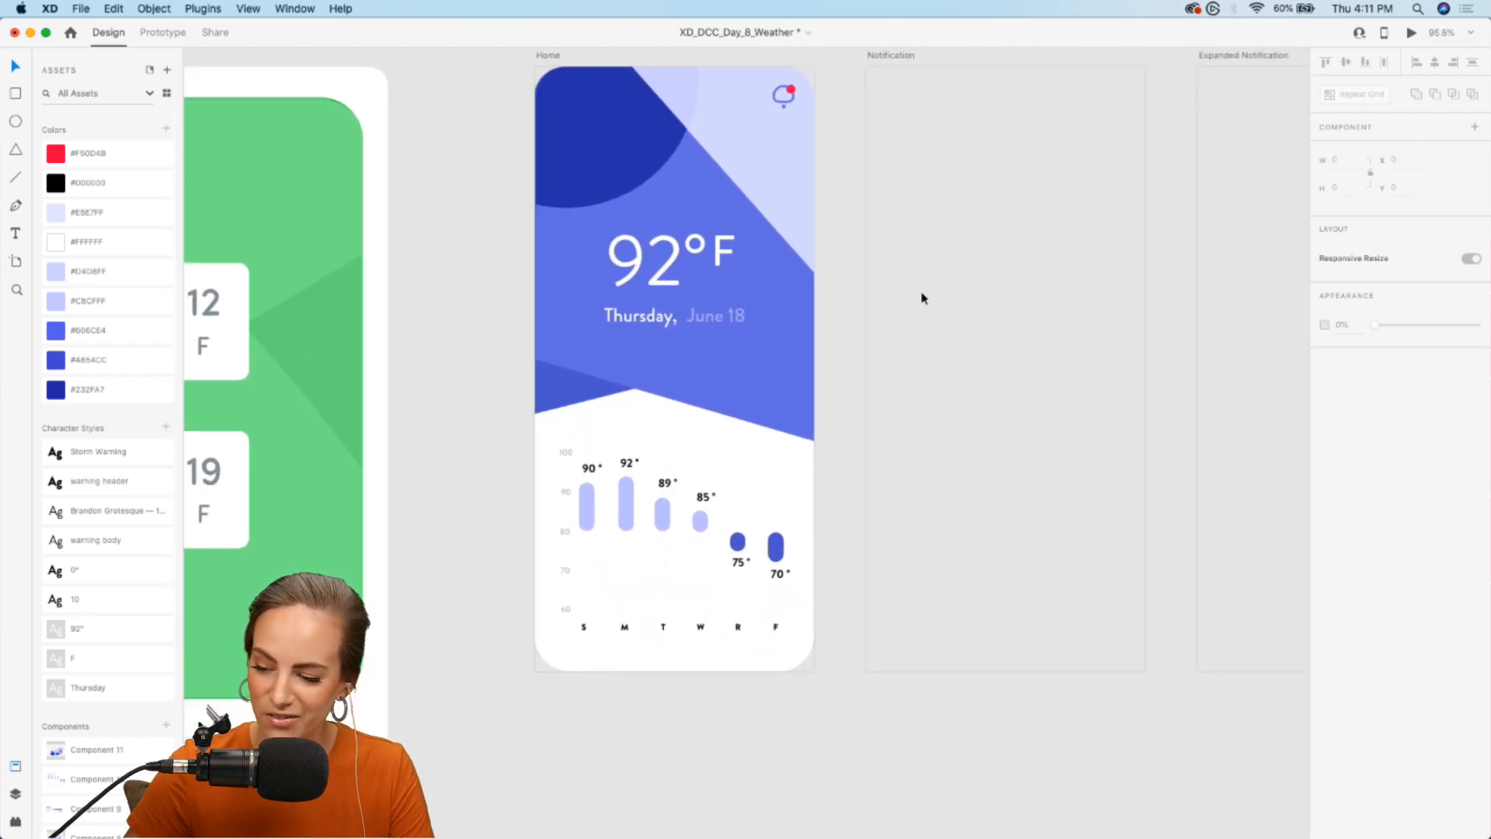
scroll(836, 352, "up", 2)
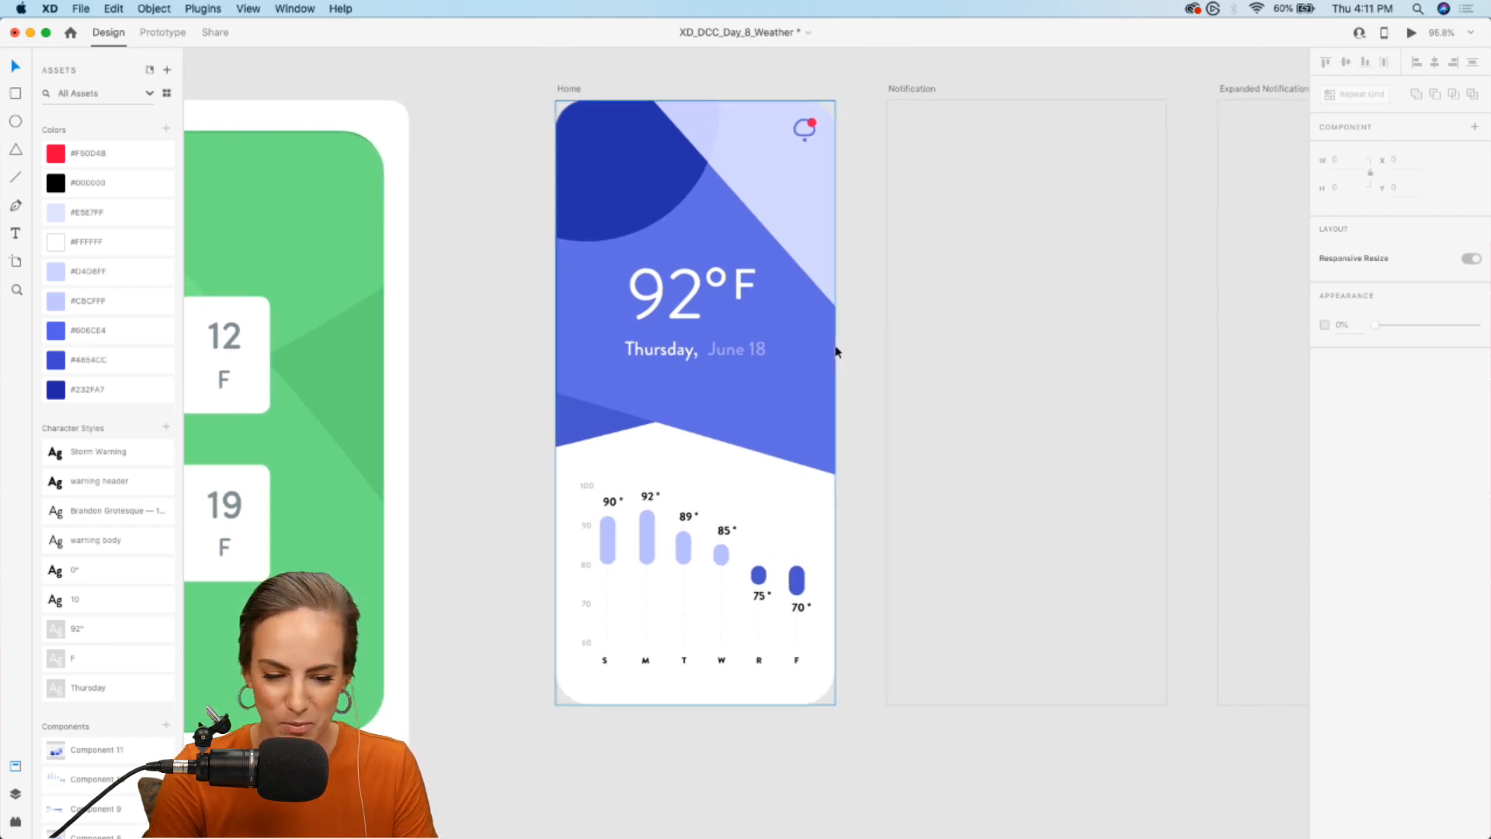
scroll(836, 352, "right", 3)
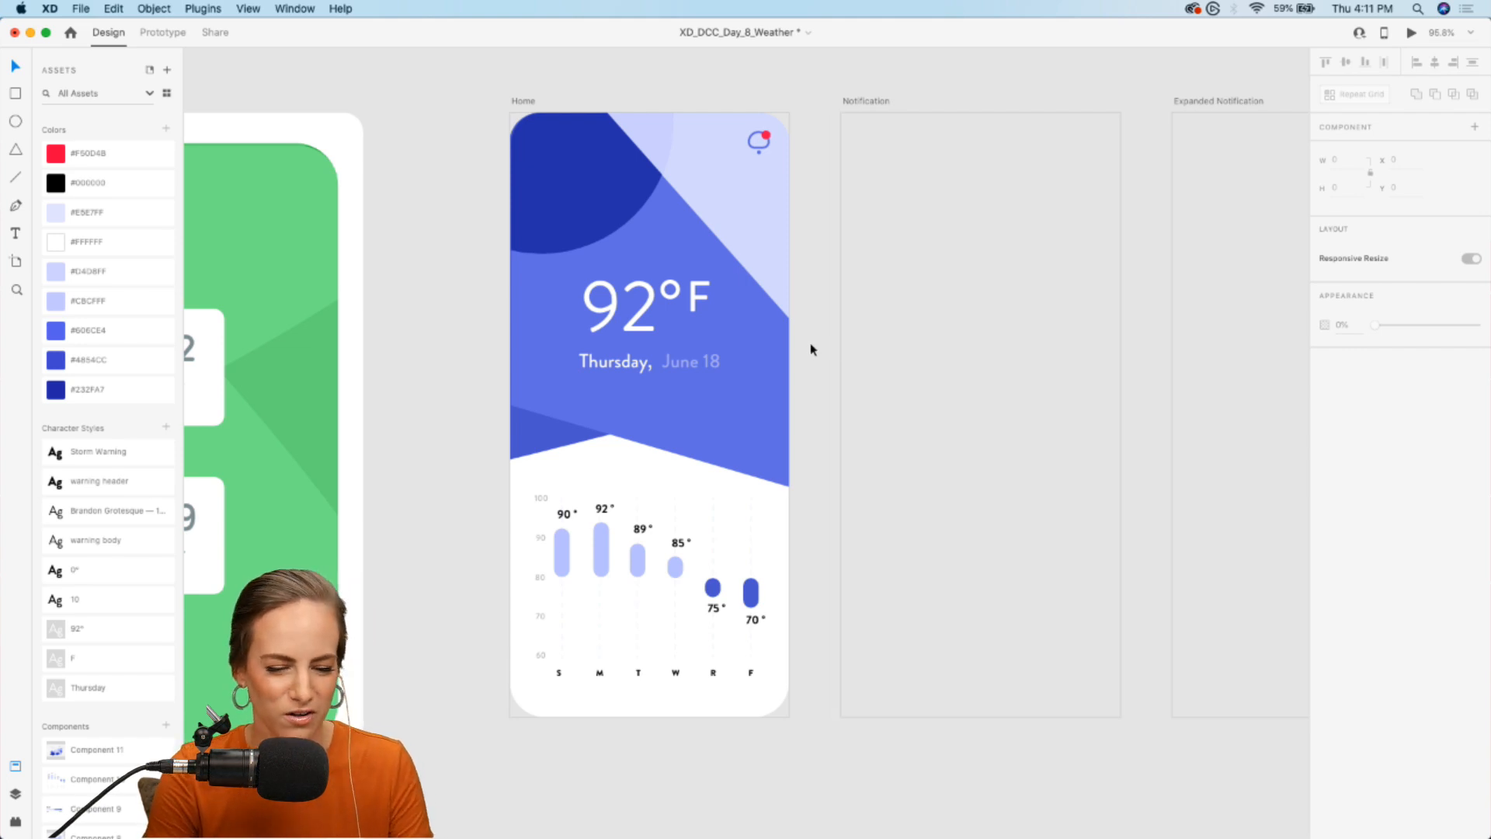
left_click_drag(808, 748, 466, 124)
key("super+c")
scroll(466, 126, "right", 5)
left_click(772, 194)
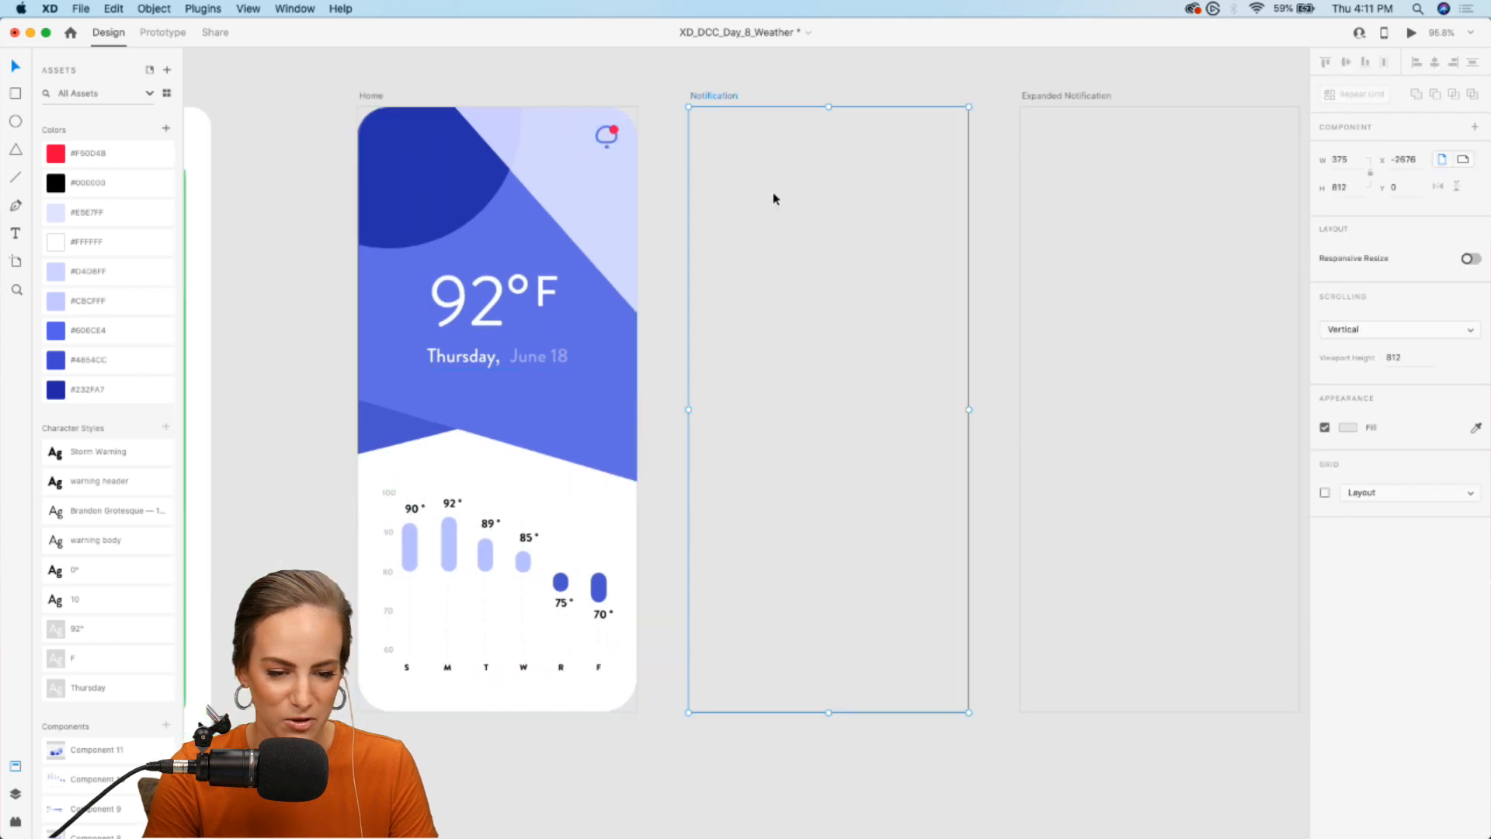
key("super+v")
left_click(878, 87)
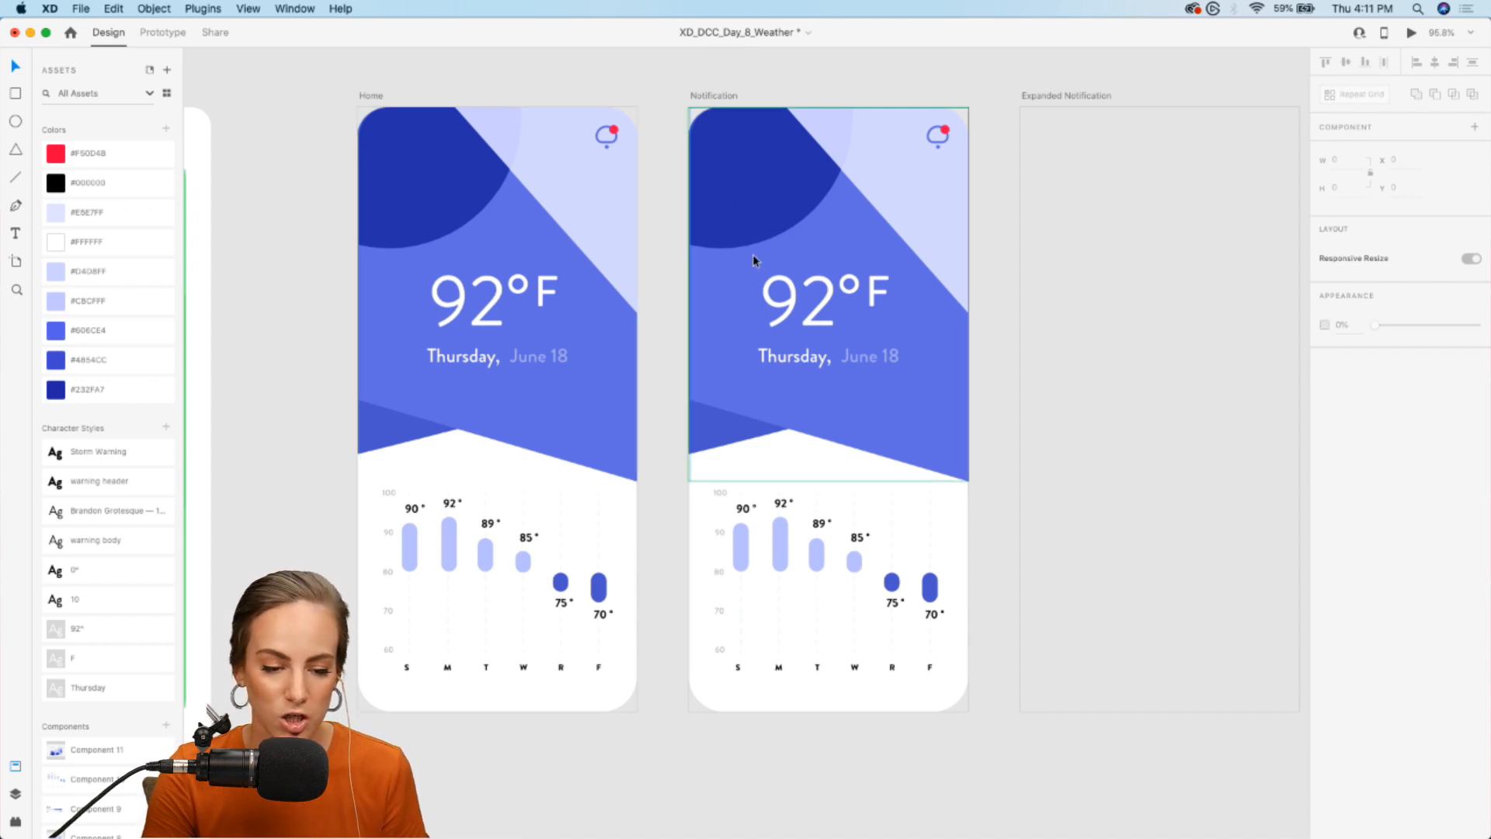
- Draw a white rounded rectangle about 310 × 90 without a border across the upper part of the Notification artboard
scroll(910, 167, "up", 5)
scroll(910, 166, "up", 1)
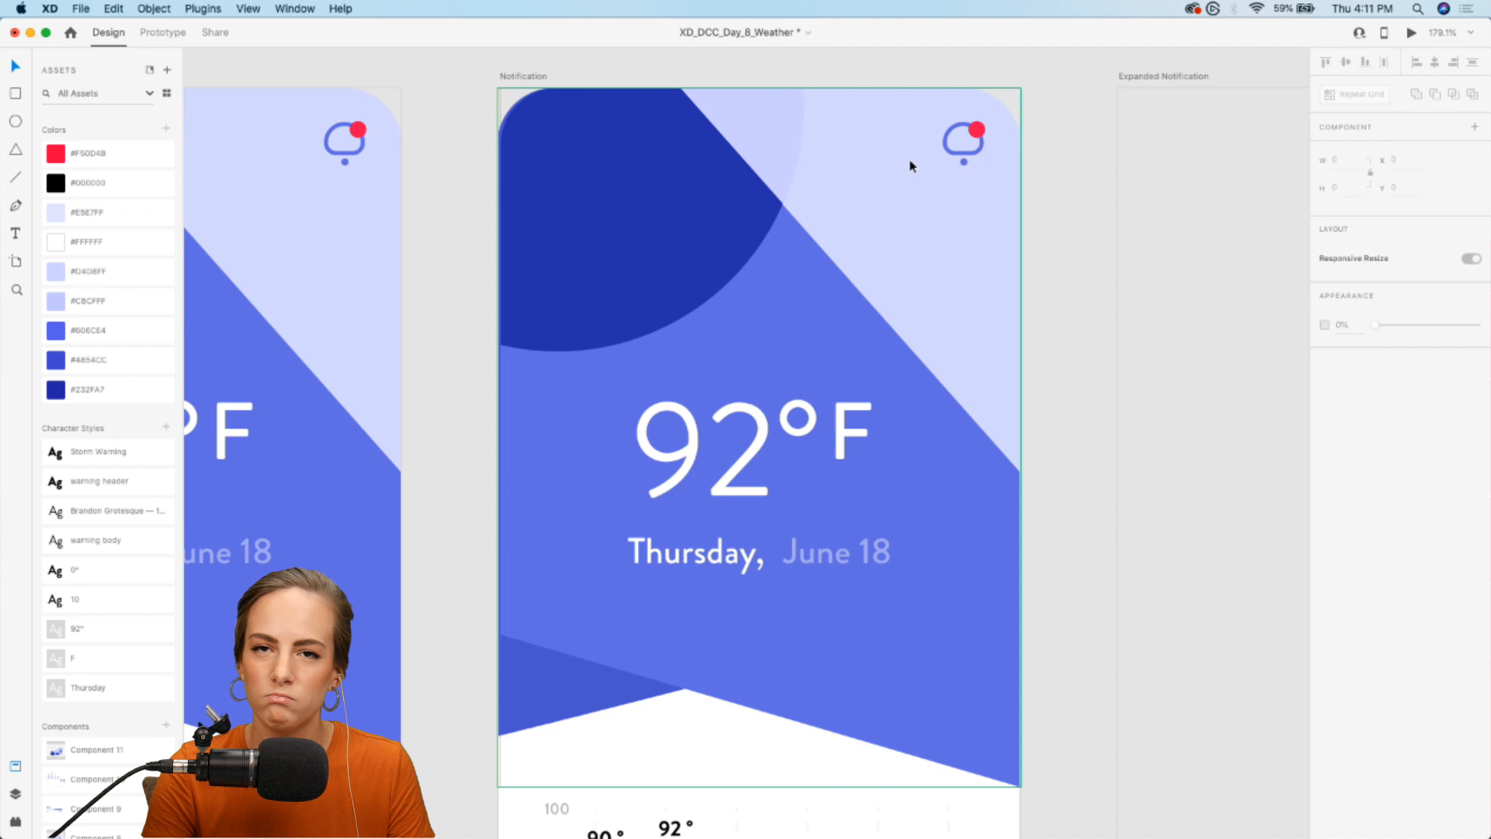
key("r")
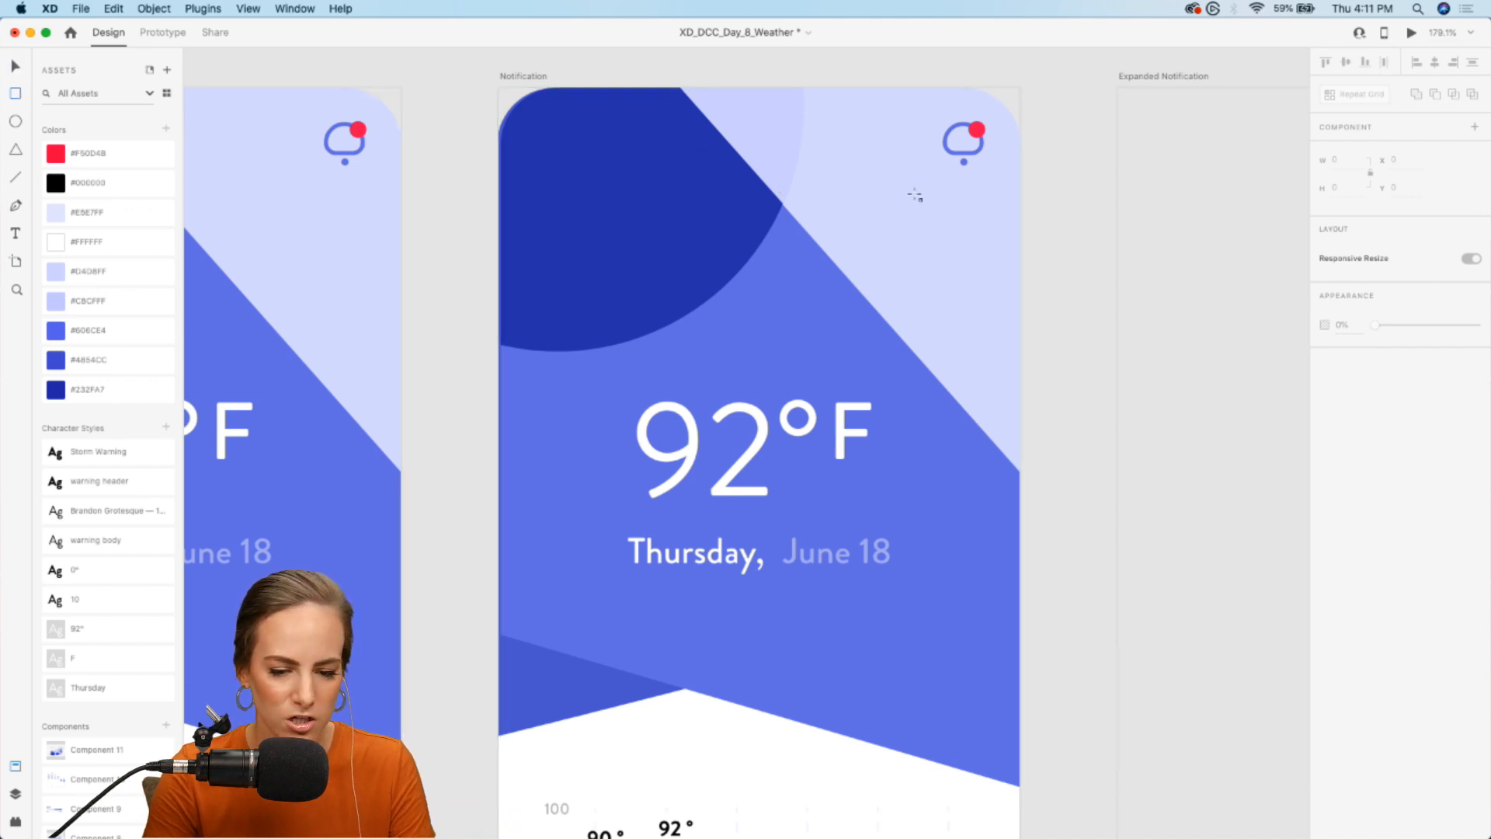
mouse_move(986, 199)
left_mouse_down()
mouse_move(689, 325)
mouse_move(553, 317)
mouse_move(574, 296)
left_mouse_up()
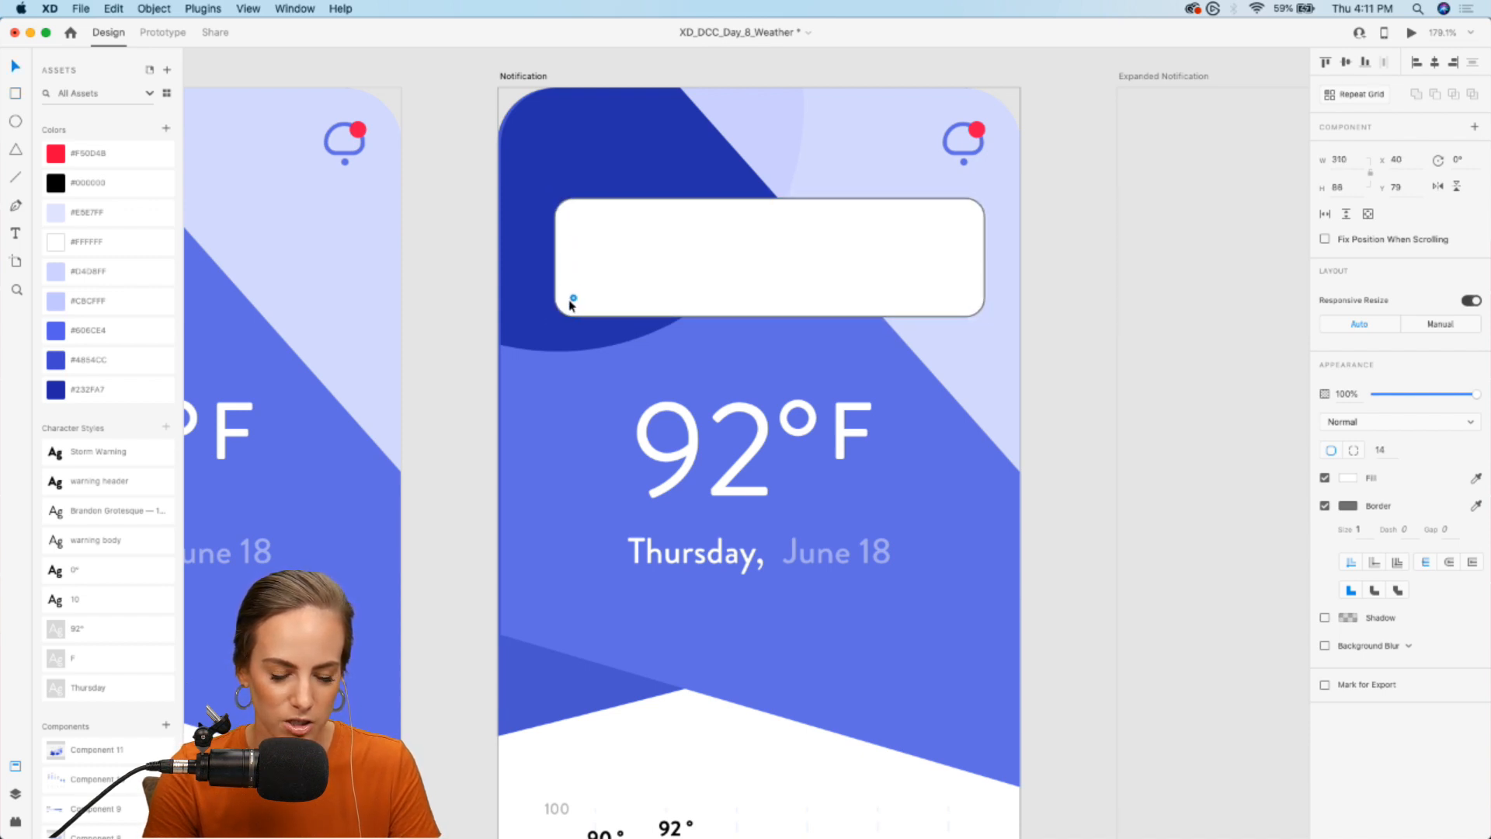
left_click(1325, 506)
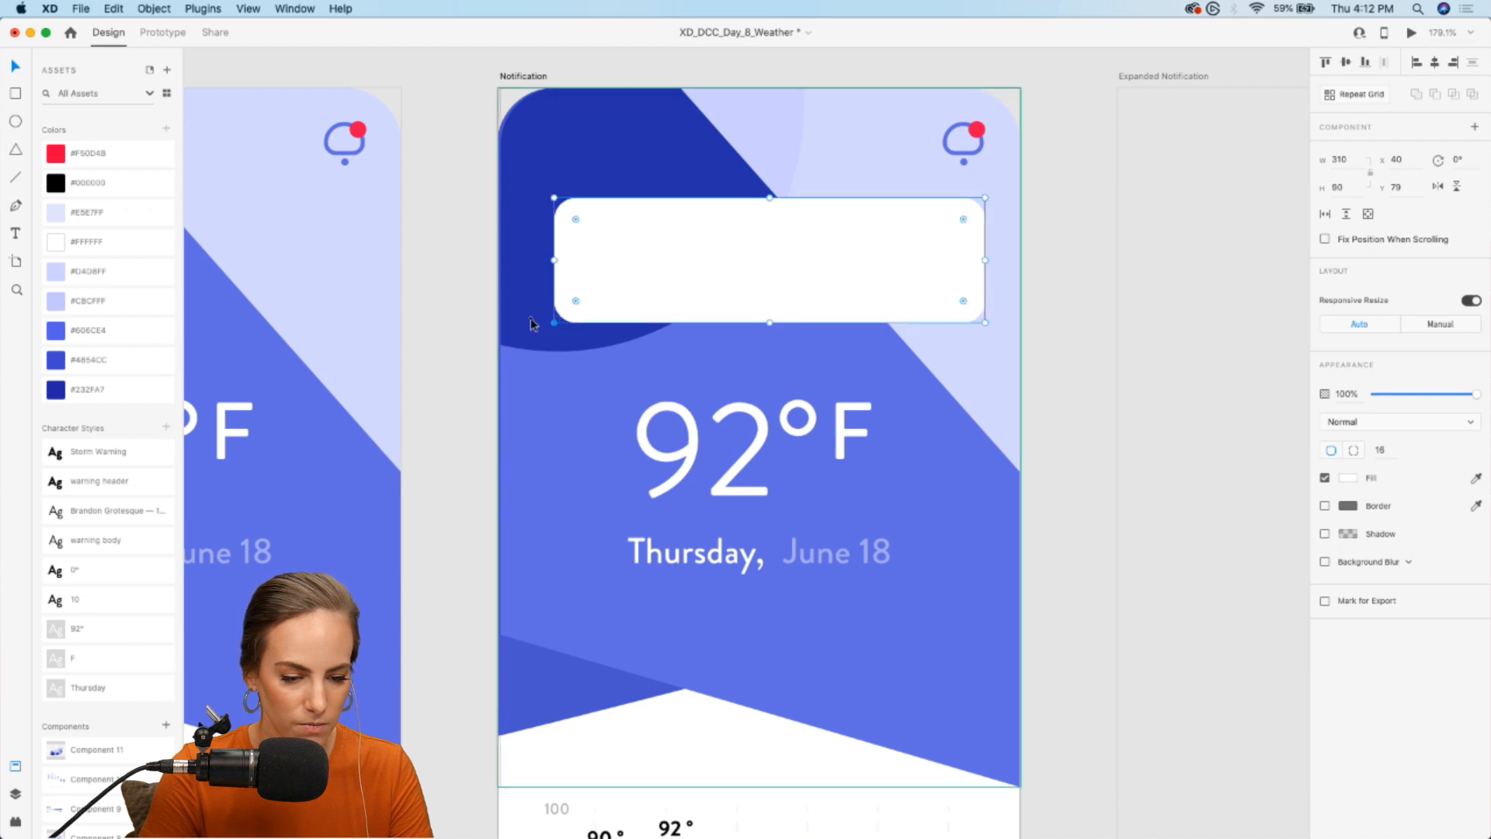
- Add a "Storm Warning" heading to the white card on the Notification artboard, using the warning header style and auto-width text
left_click(433, 333)
left_click(17, 234)
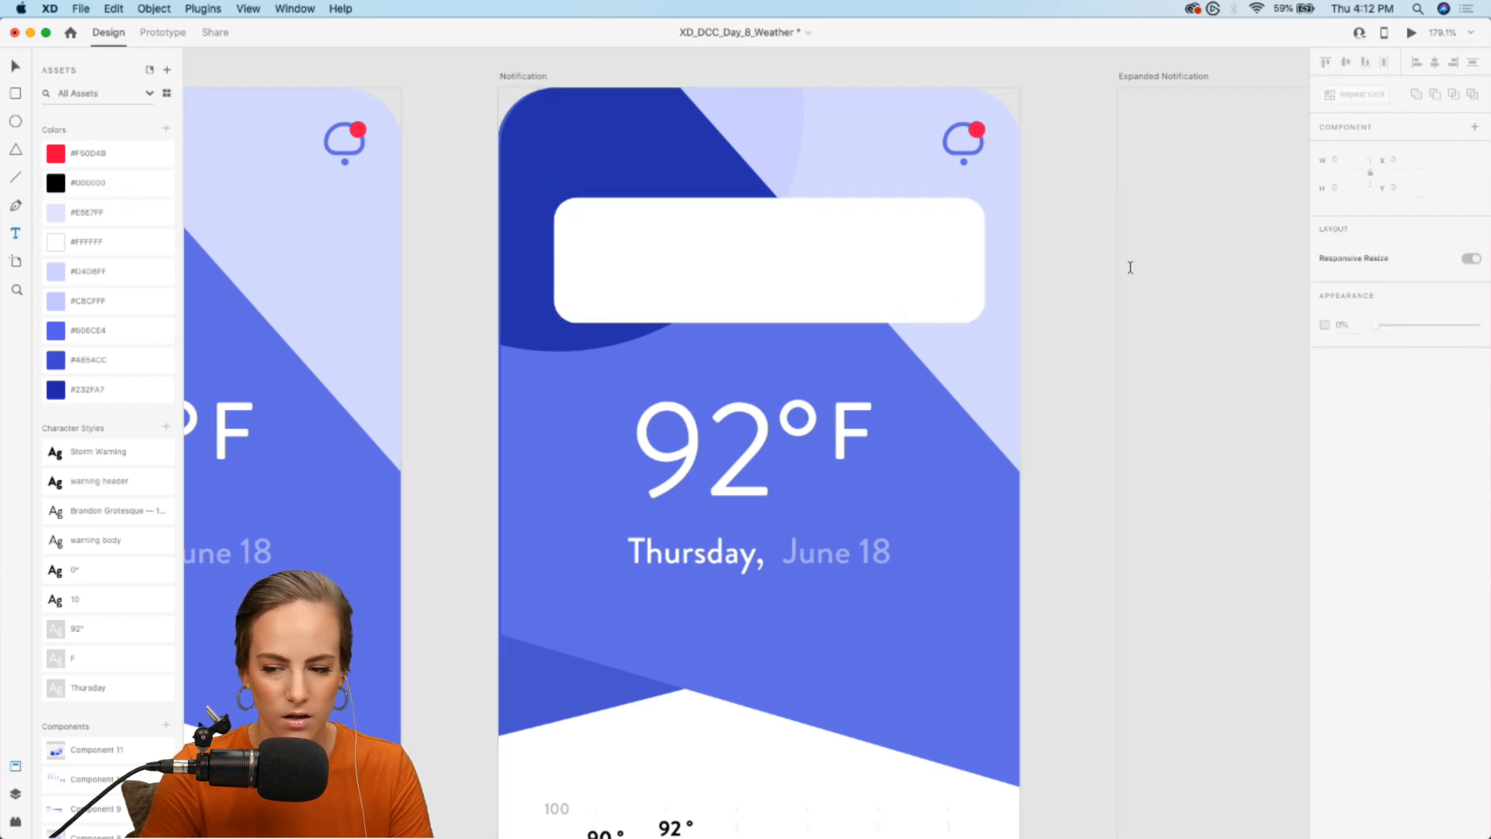
left_click_drag(596, 234, 815, 298)
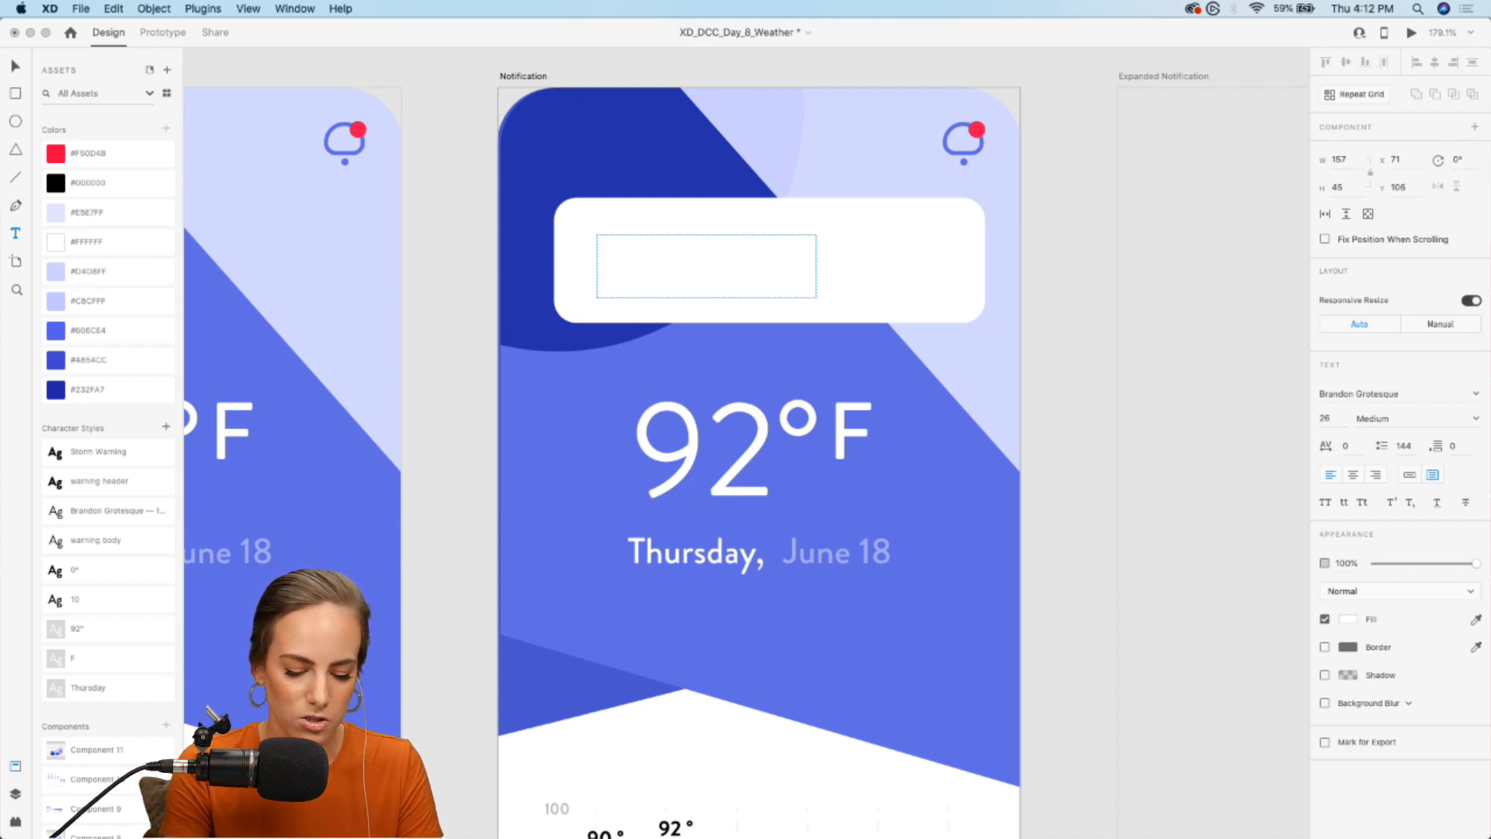
key("Escape")
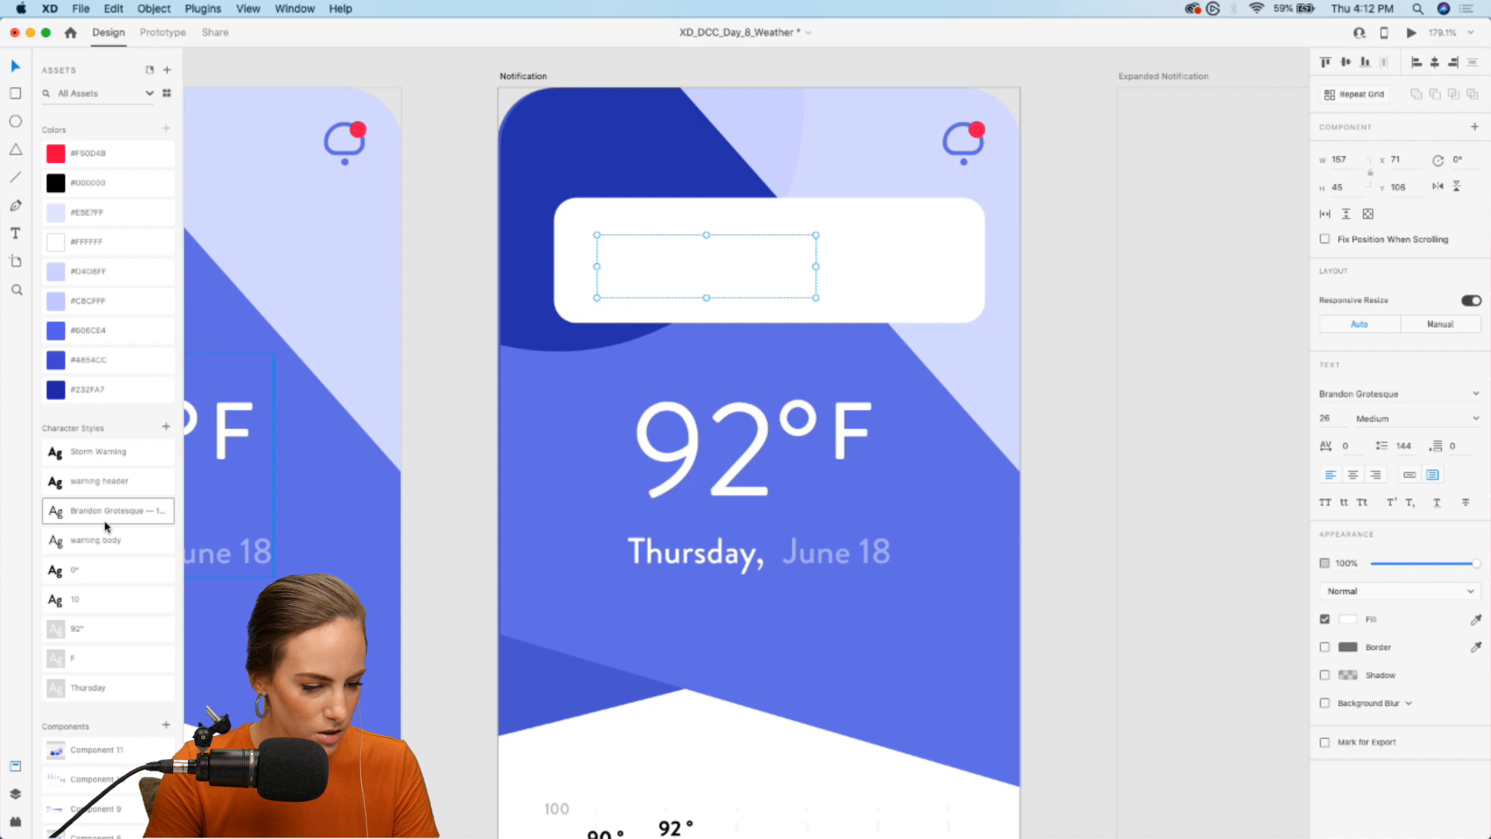
left_click(108, 457)
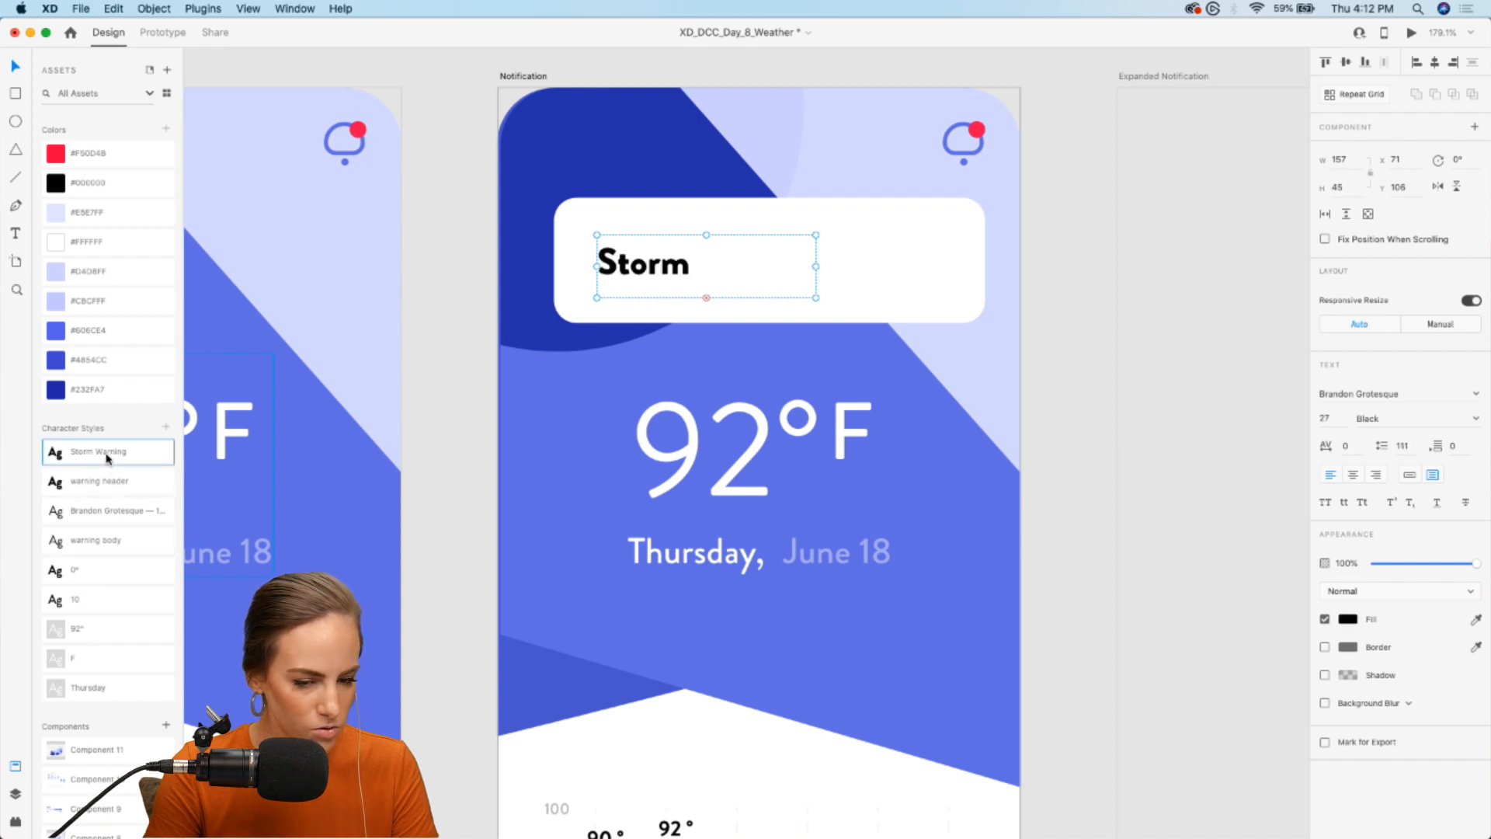
left_click(106, 488)
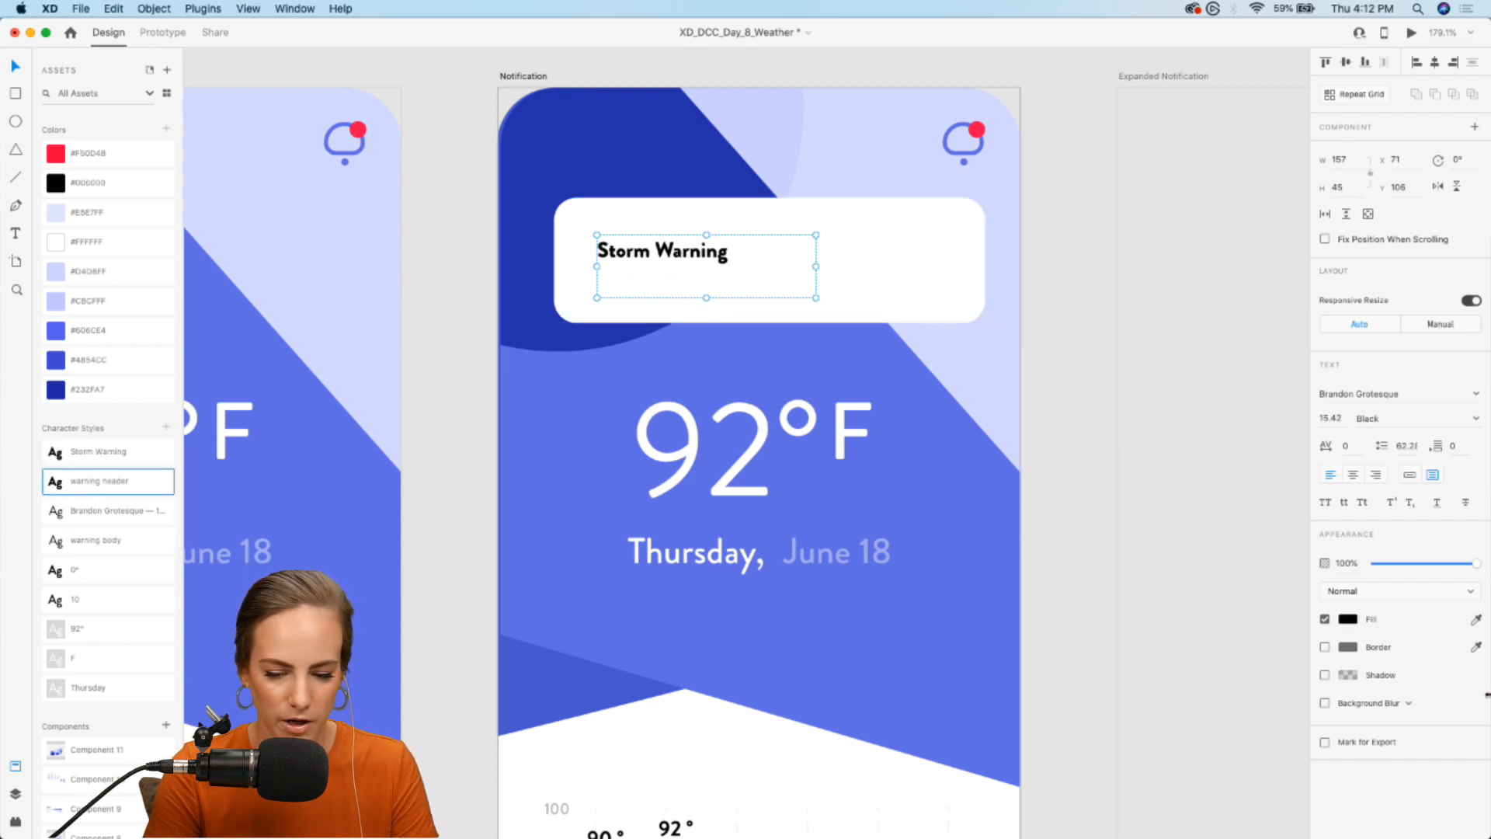
left_click(1410, 475)
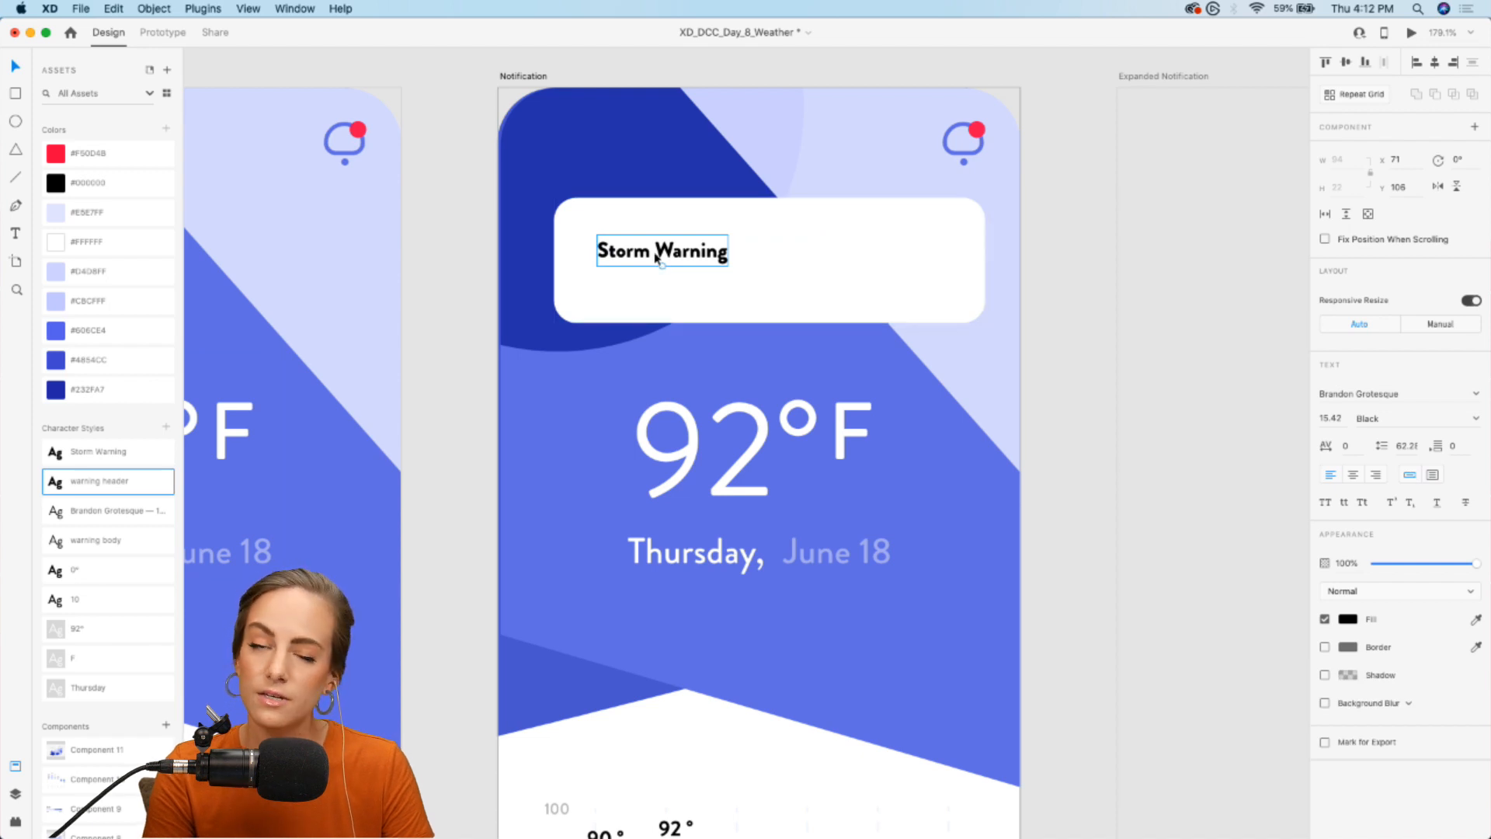
- Duplicate the heading below it in the warning body style, with the text "Strongs wind and flash floods expected.", and tighten the gap between them
mouse_move(649, 256)
left_mouse_down()
mouse_move(641, 242)
mouse_move(641, 284)
left_mouse_up()
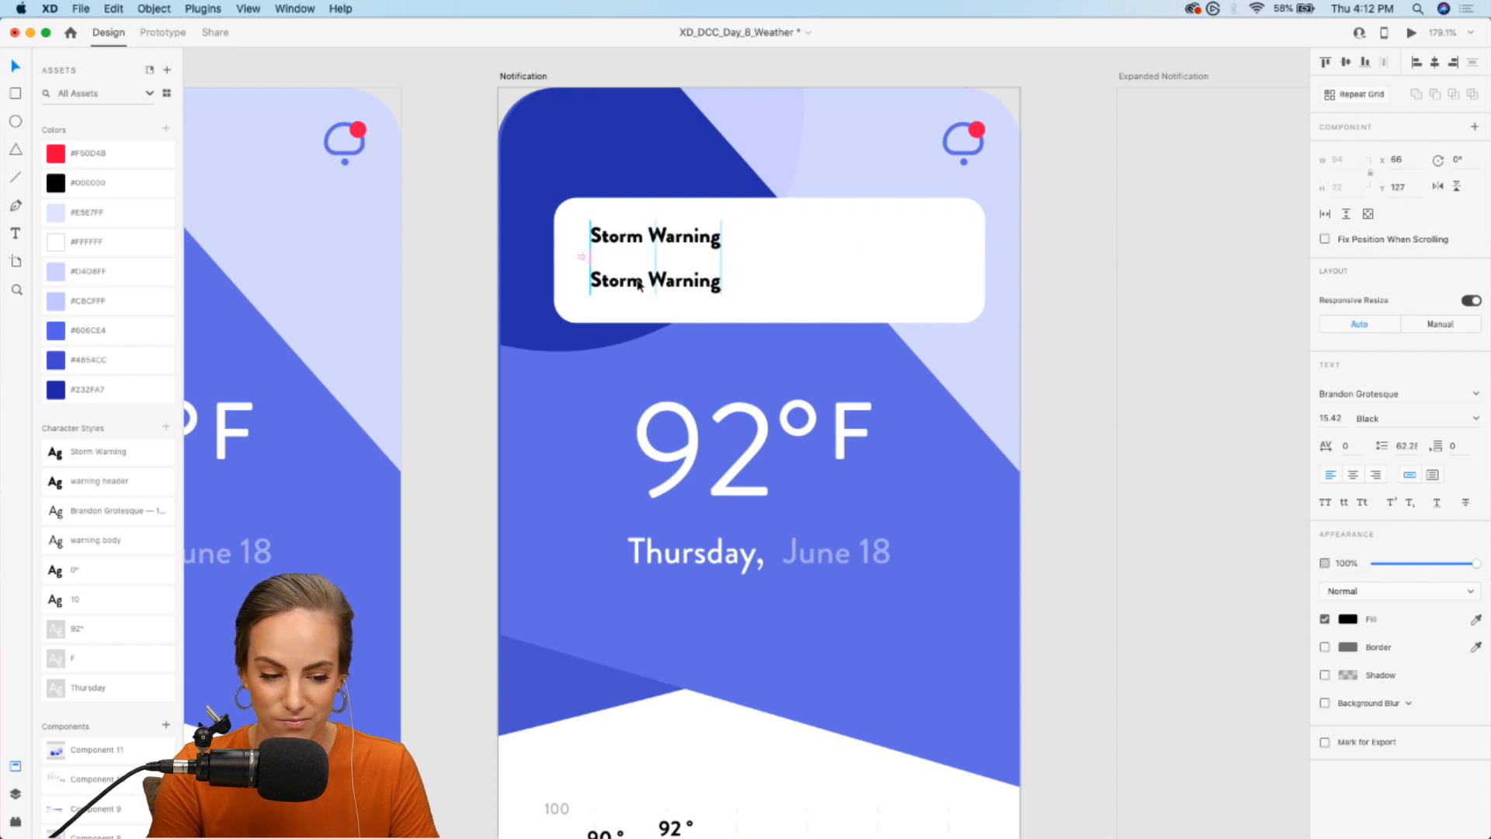
left_click(109, 545)
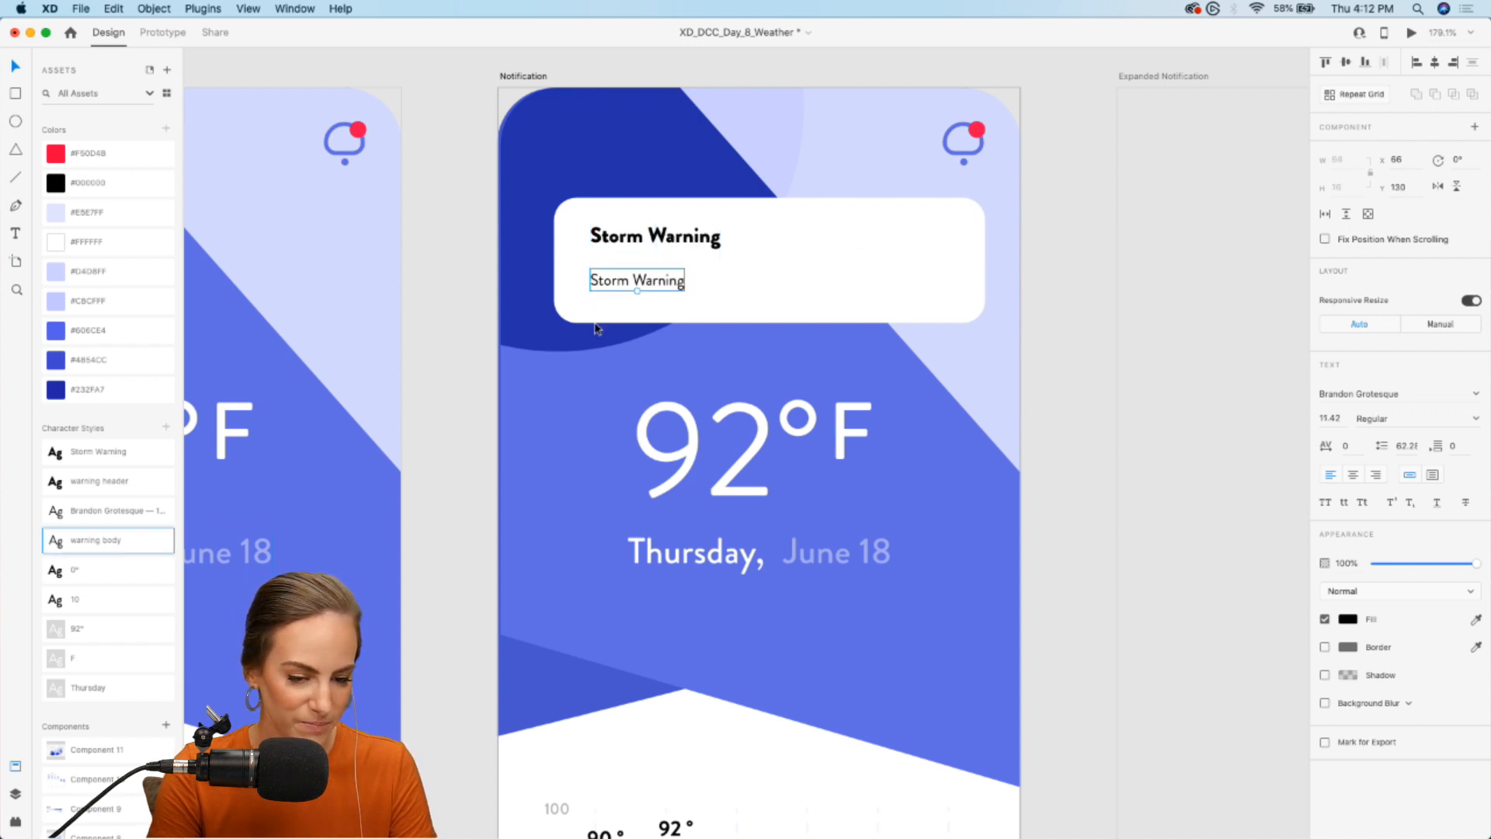
double_click(648, 286)
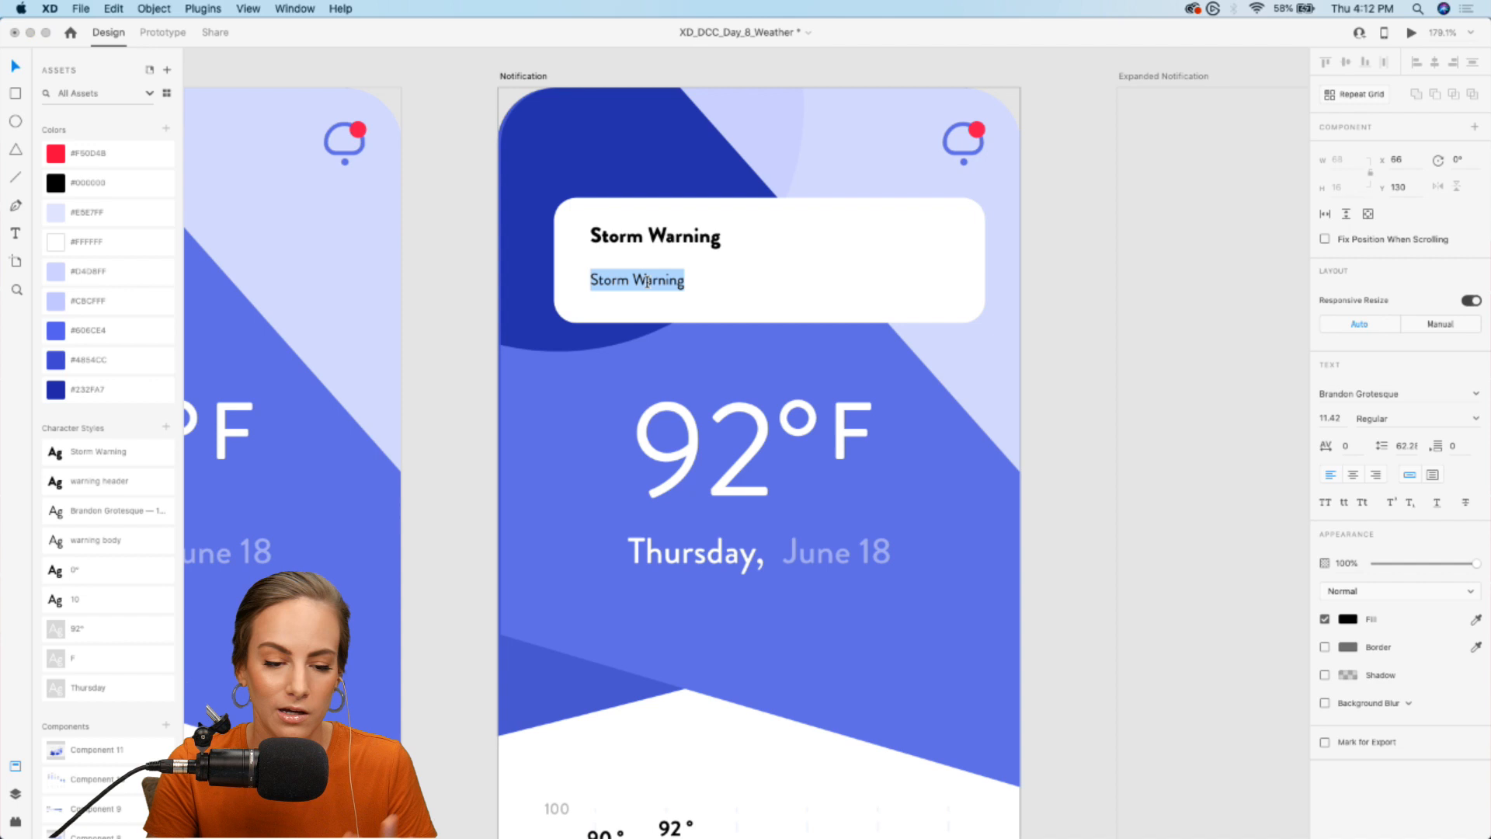
type("Strongs wind")
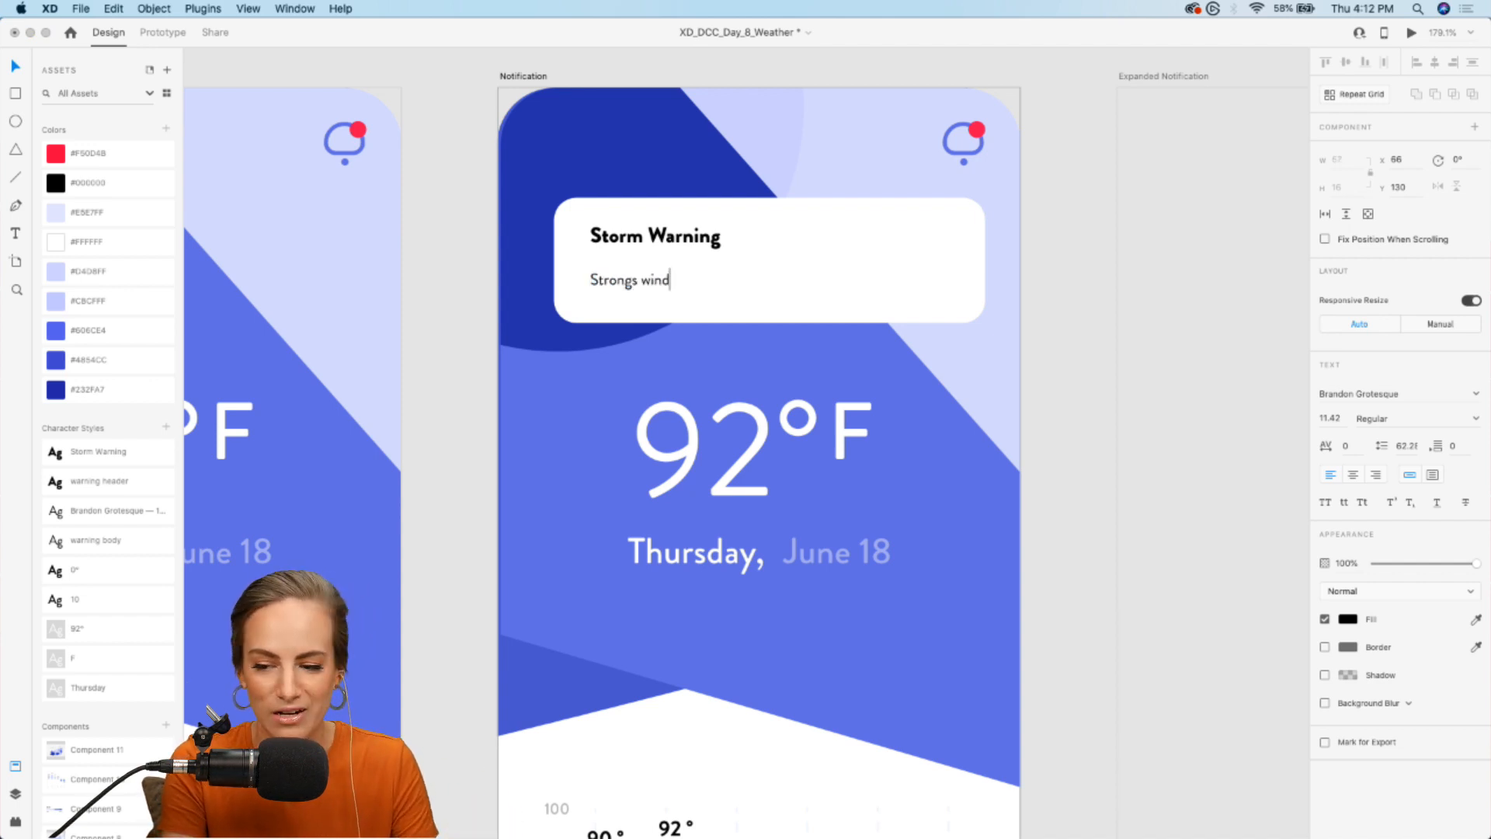
type(" and flash floods")
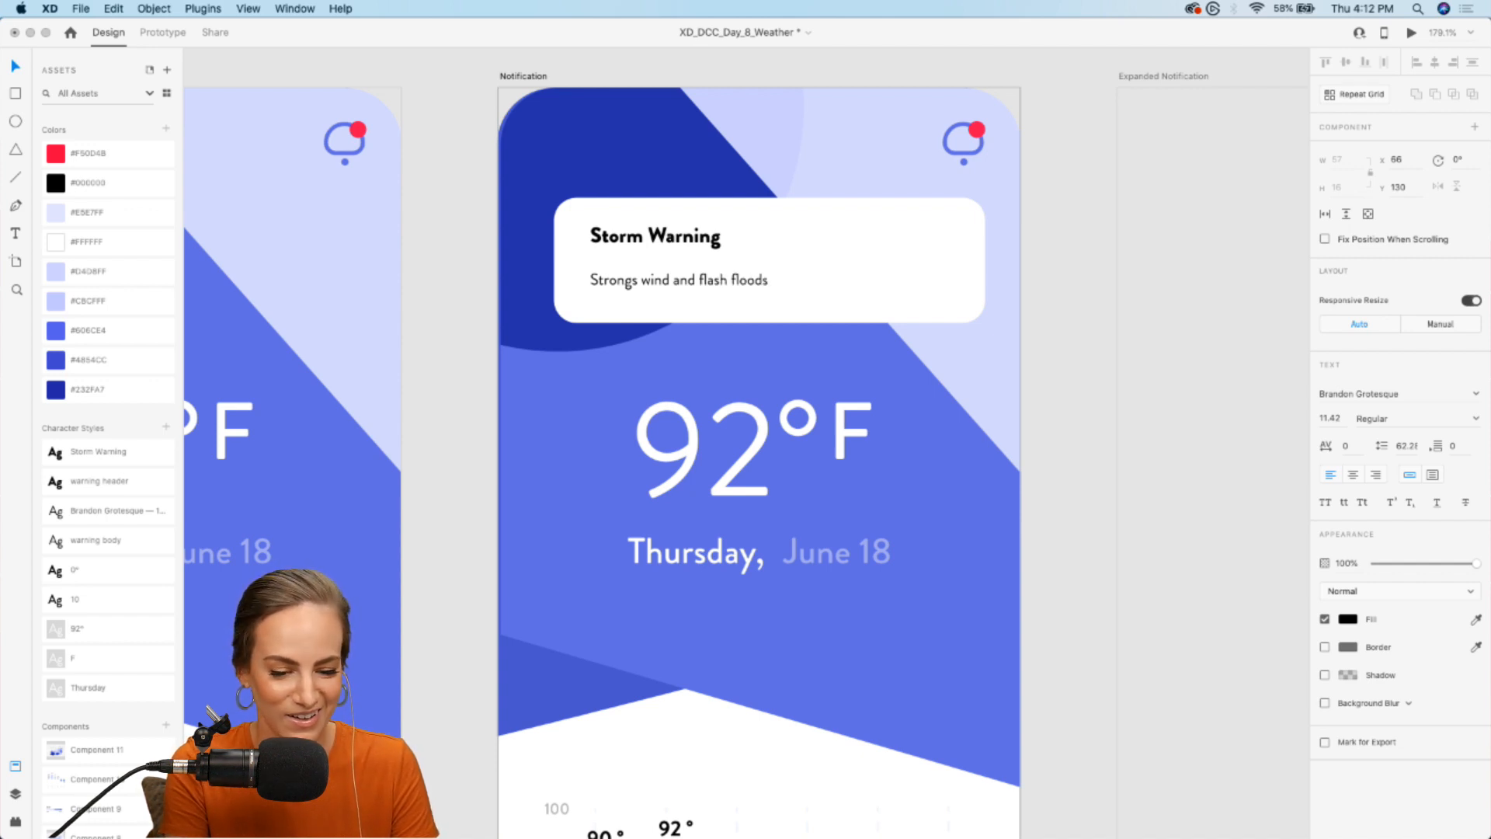
key("Escape")
left_click_drag(627, 283, 629, 275)
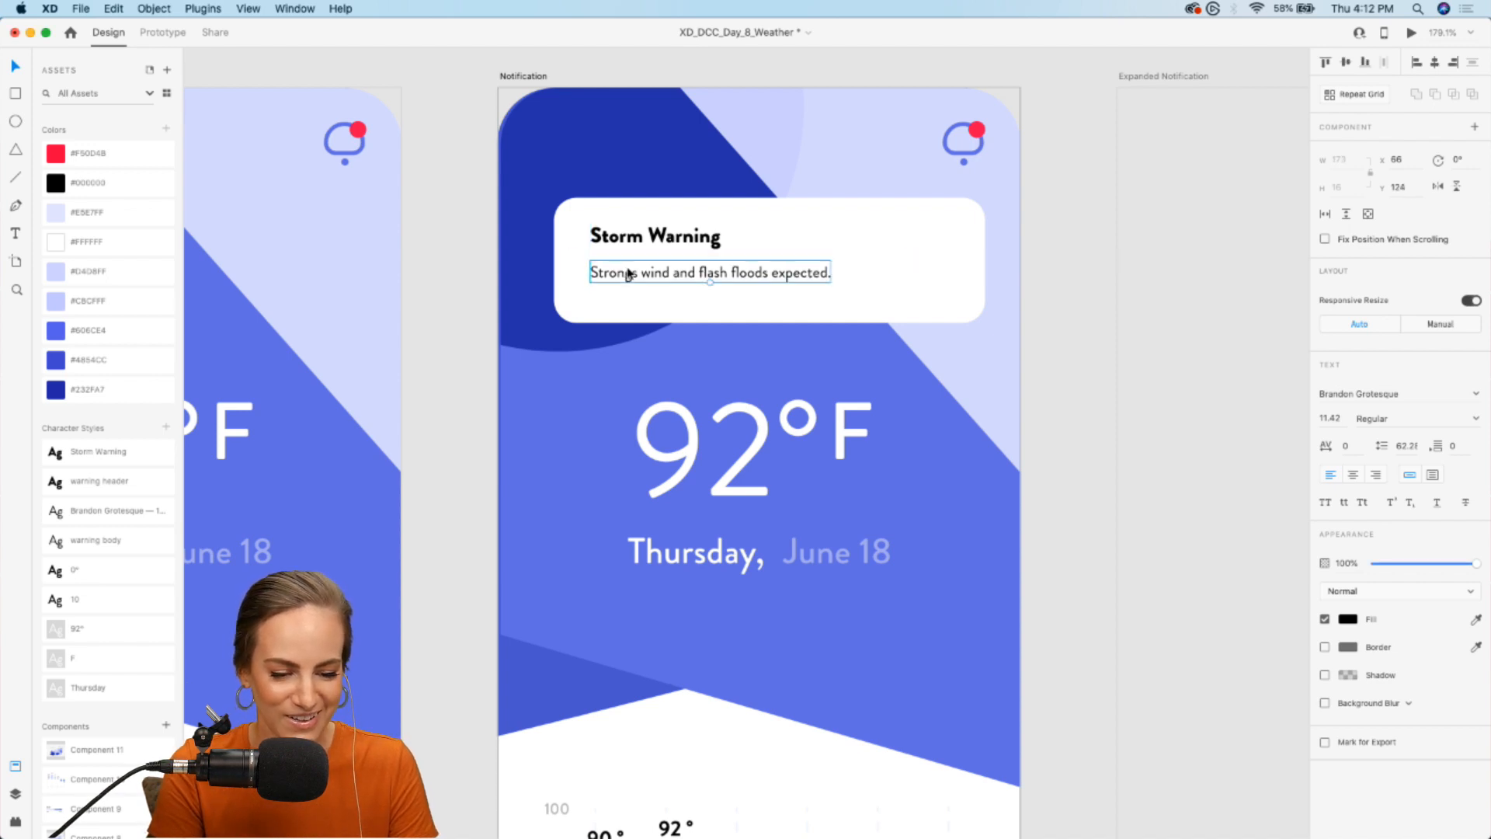
- Shorten the white notification card to a height of about 80
left_click(766, 304)
left_click_drag(768, 322, 768, 310)
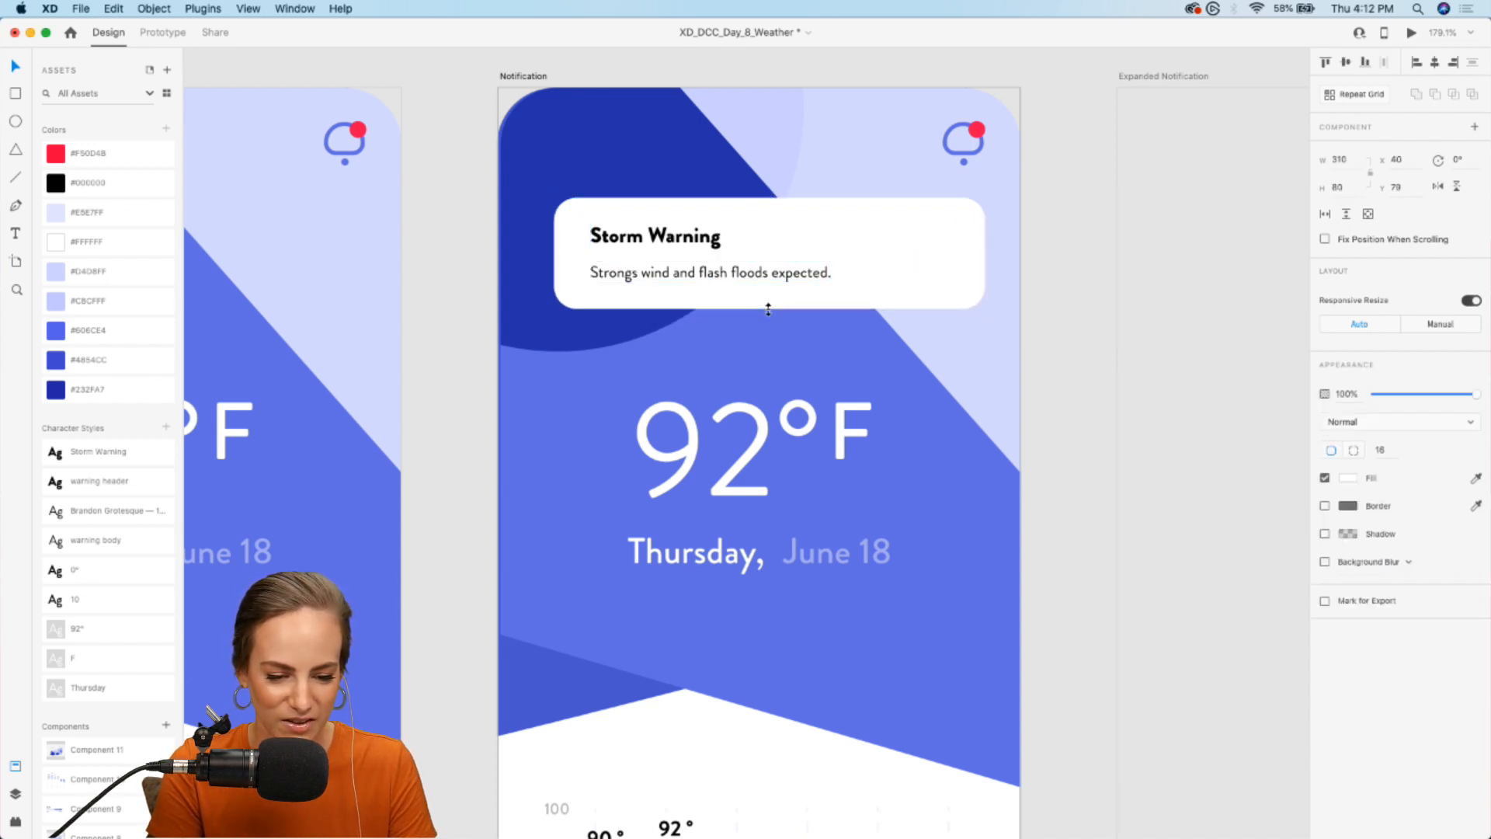
left_click(450, 489)
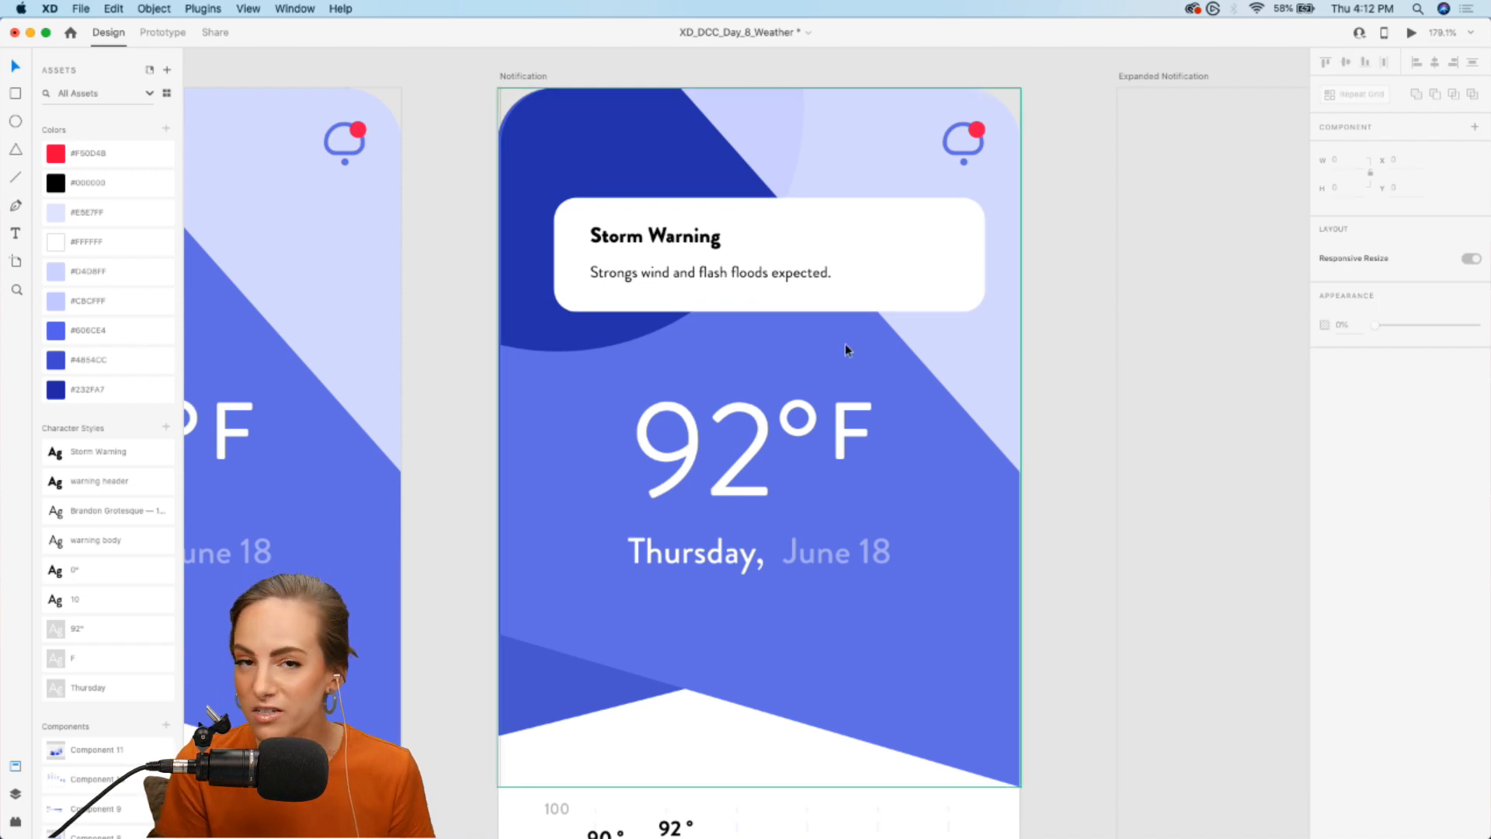
- Place the close-button component with the X at the right end of the notification card
scroll(94, 699, "down", 5)
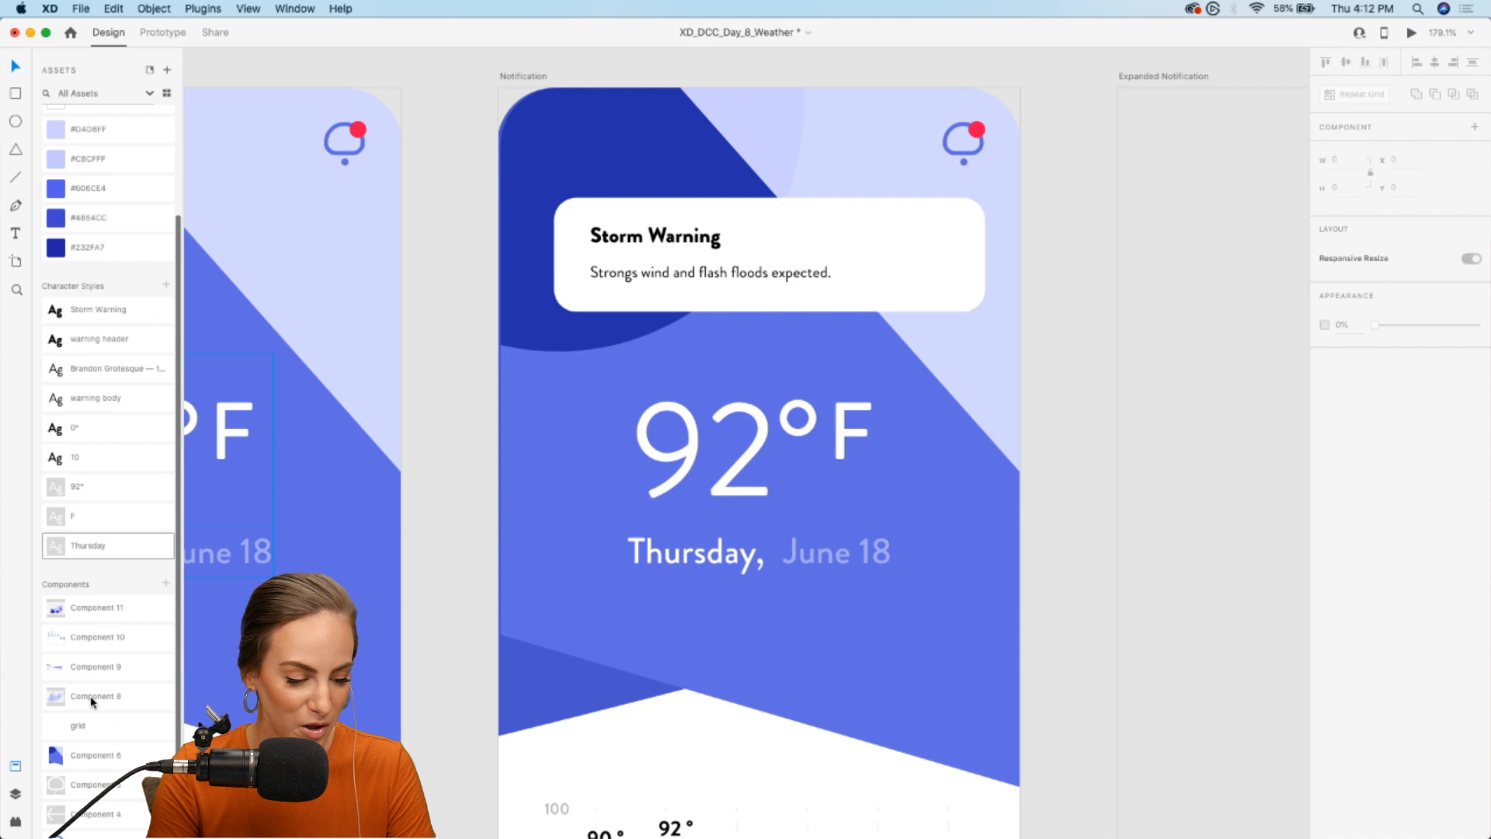
left_click_drag(90, 702, 910, 254)
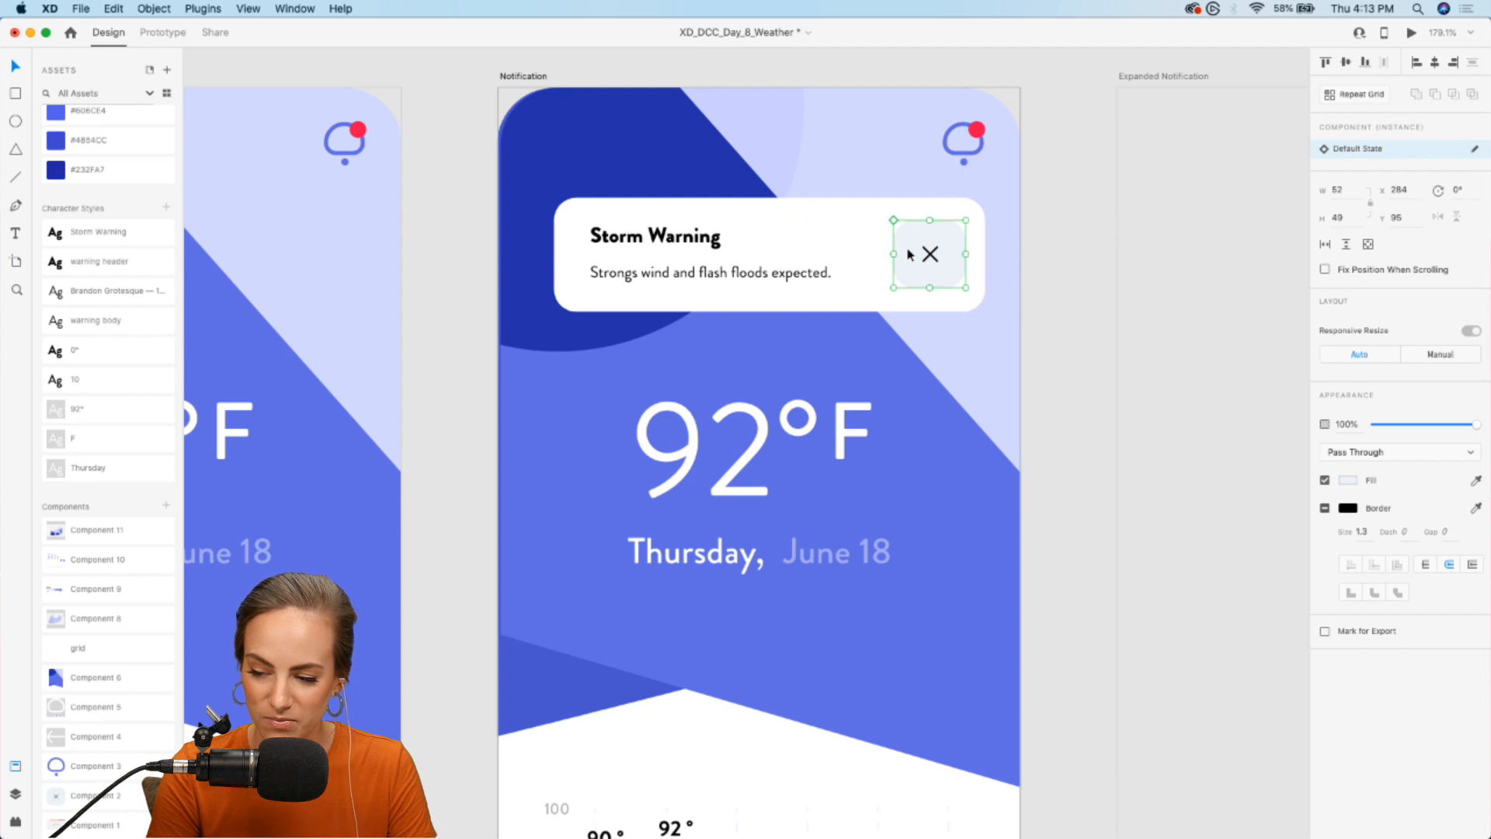
scroll(910, 255, "right", 3)
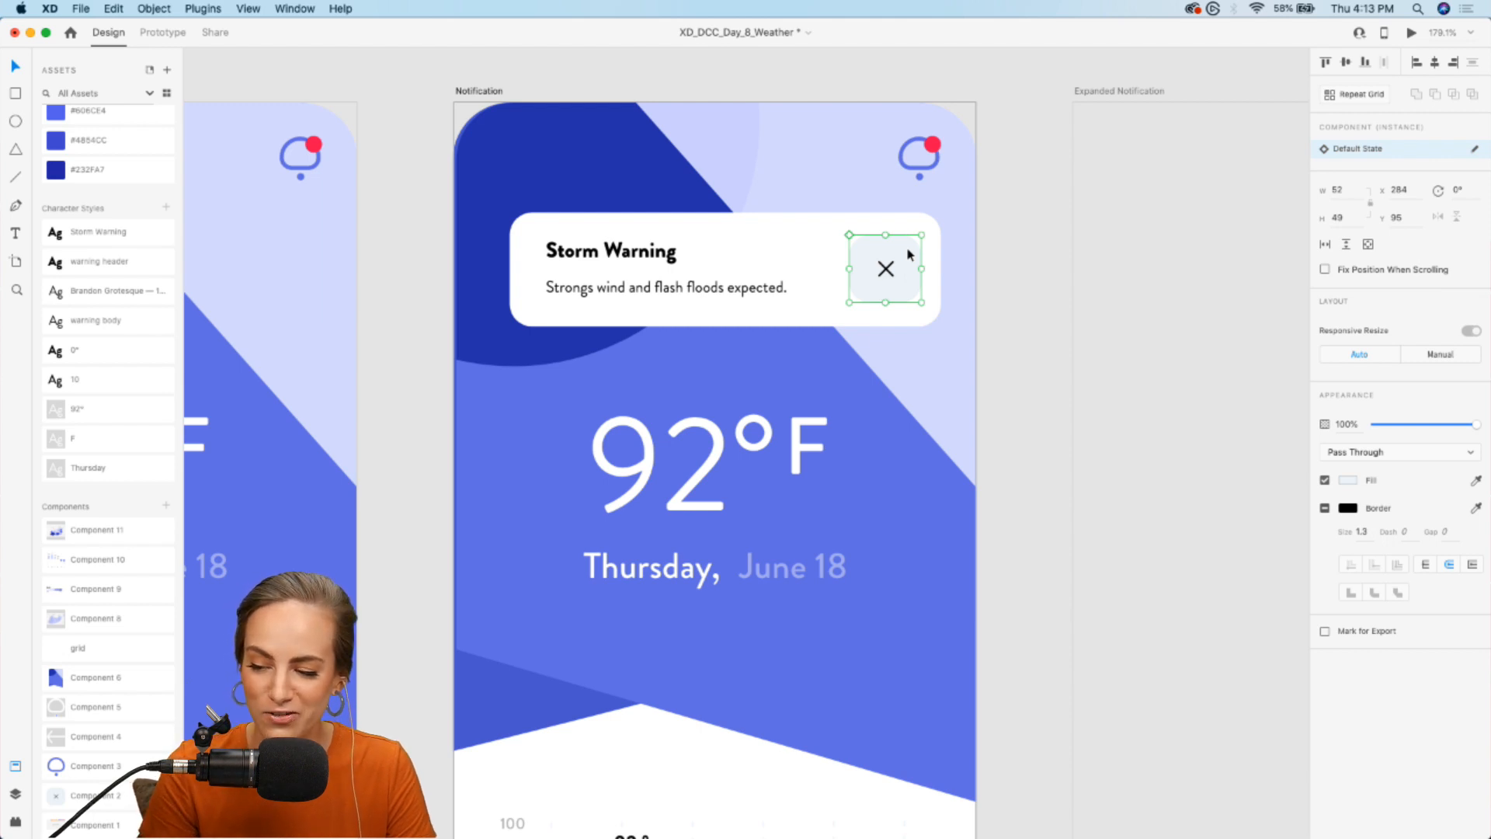
- Group the notification card with its heading, message and close button
left_click(646, 252, "shift")
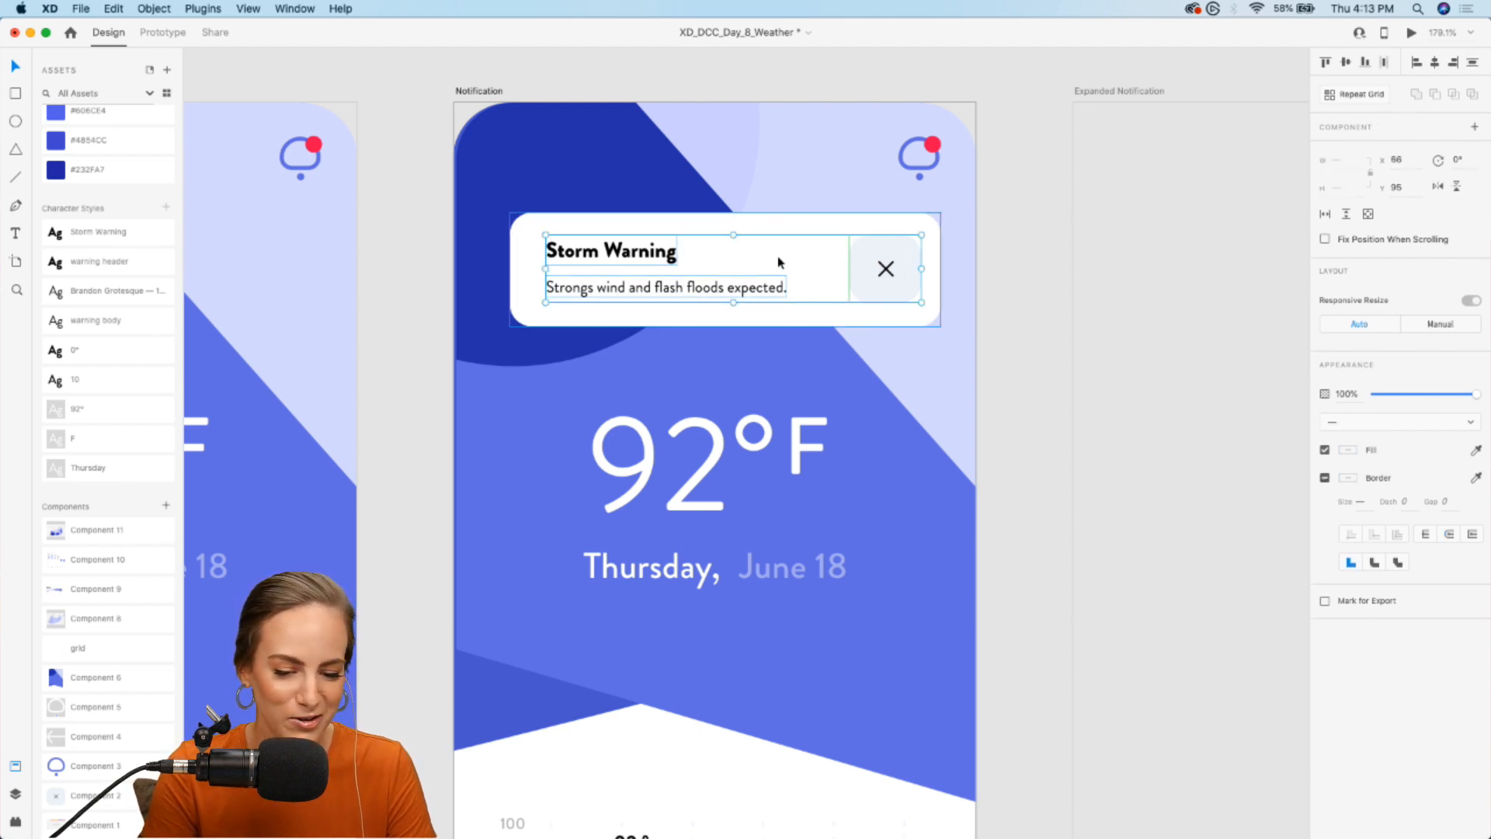
key("Escape")
left_click_drag(845, 278, 845, 278)
left_click(1015, 290)
- In Prototype mode, connect the Home artboard's notification icon to the Notification artboard with a tap transition
scroll(1014, 289, "down", 2)
scroll(1014, 294, "down", 4)
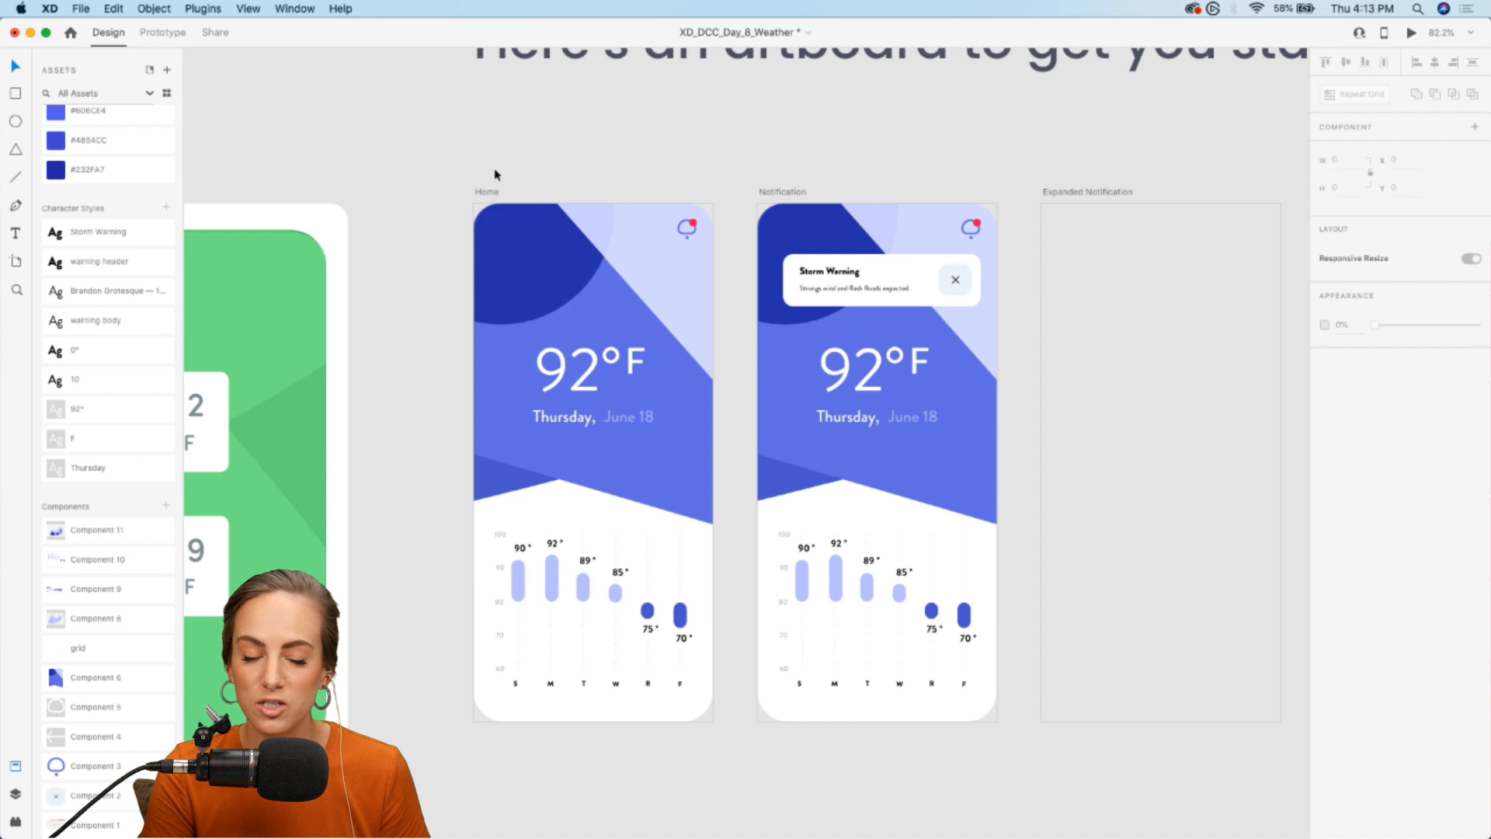
left_click(162, 32)
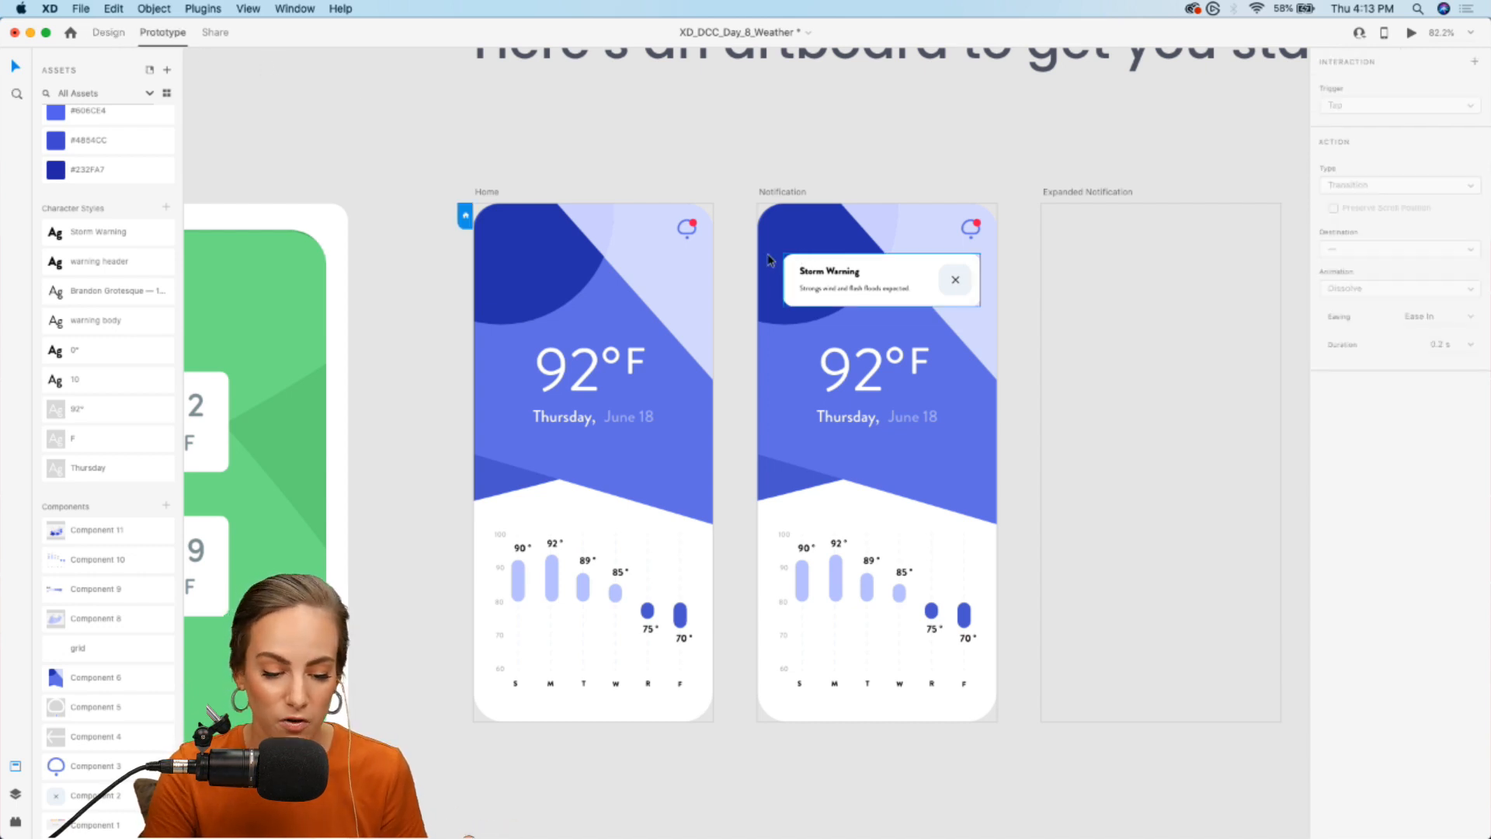
scroll(673, 264, "up", 3)
scroll(671, 261, "right", 1)
scroll(671, 260, "down", 1)
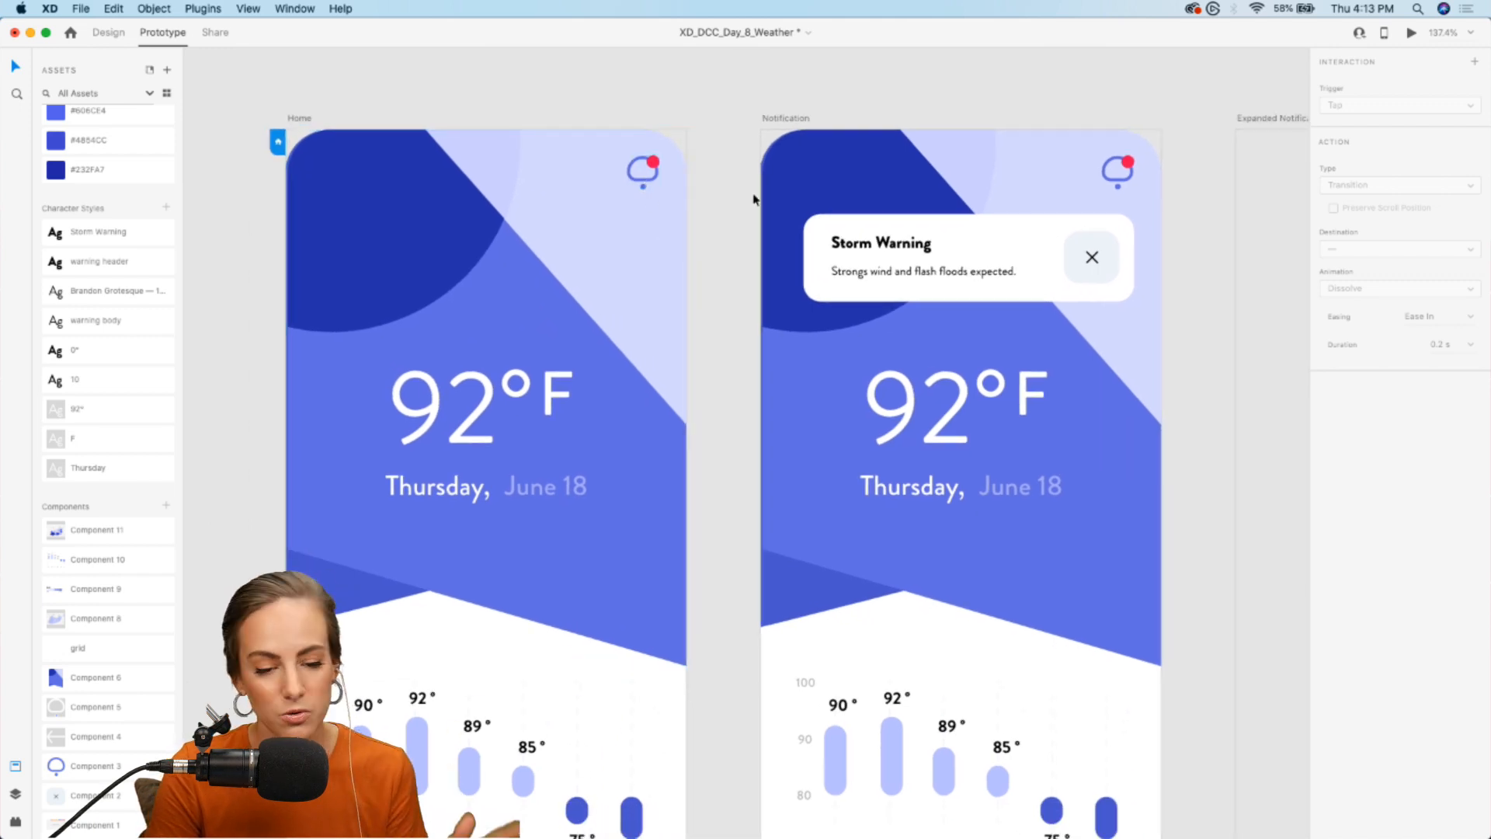
left_click(647, 187)
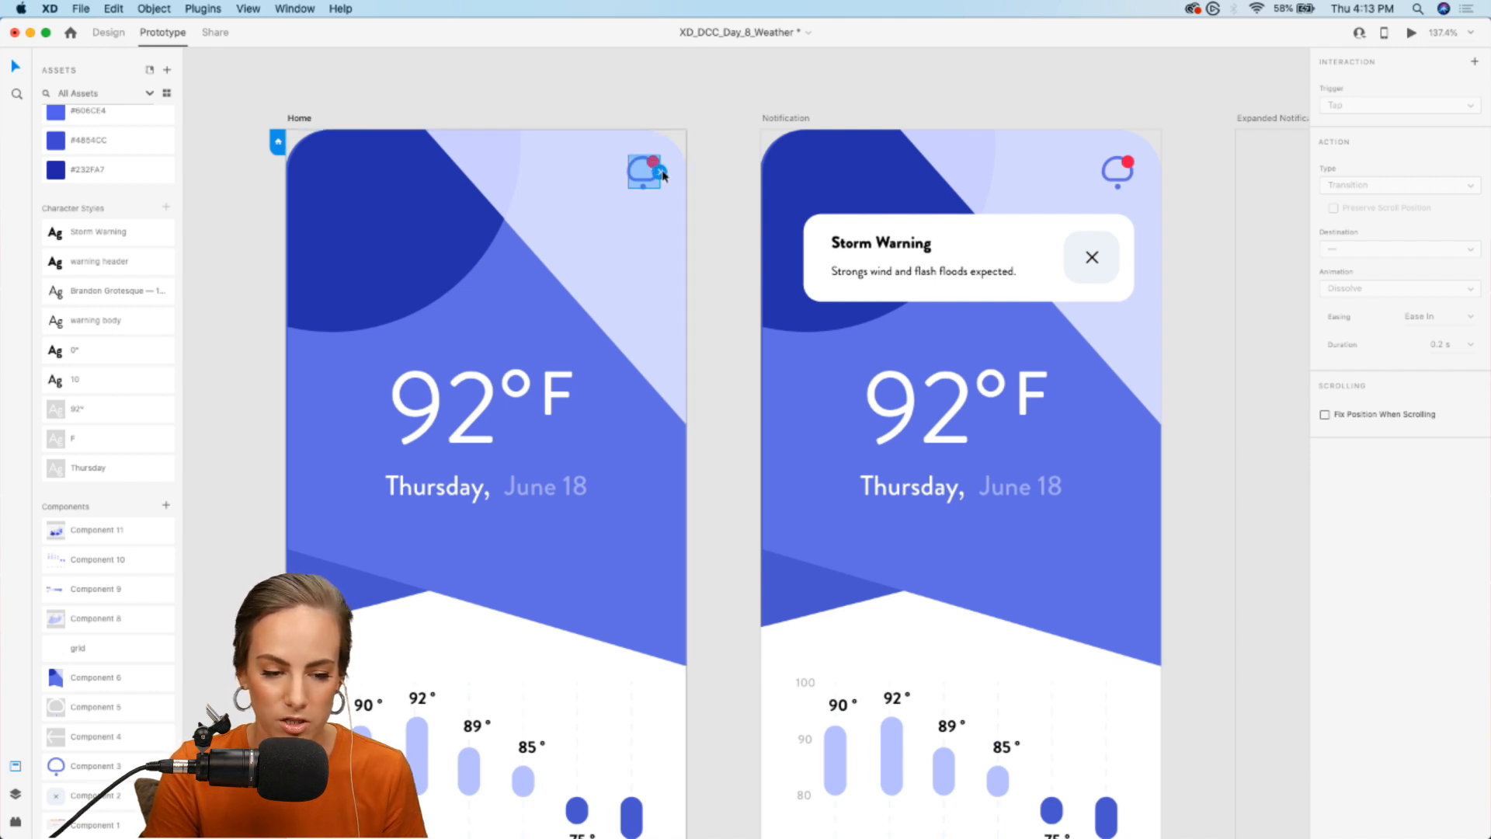
left_click_drag(664, 174, 797, 369)
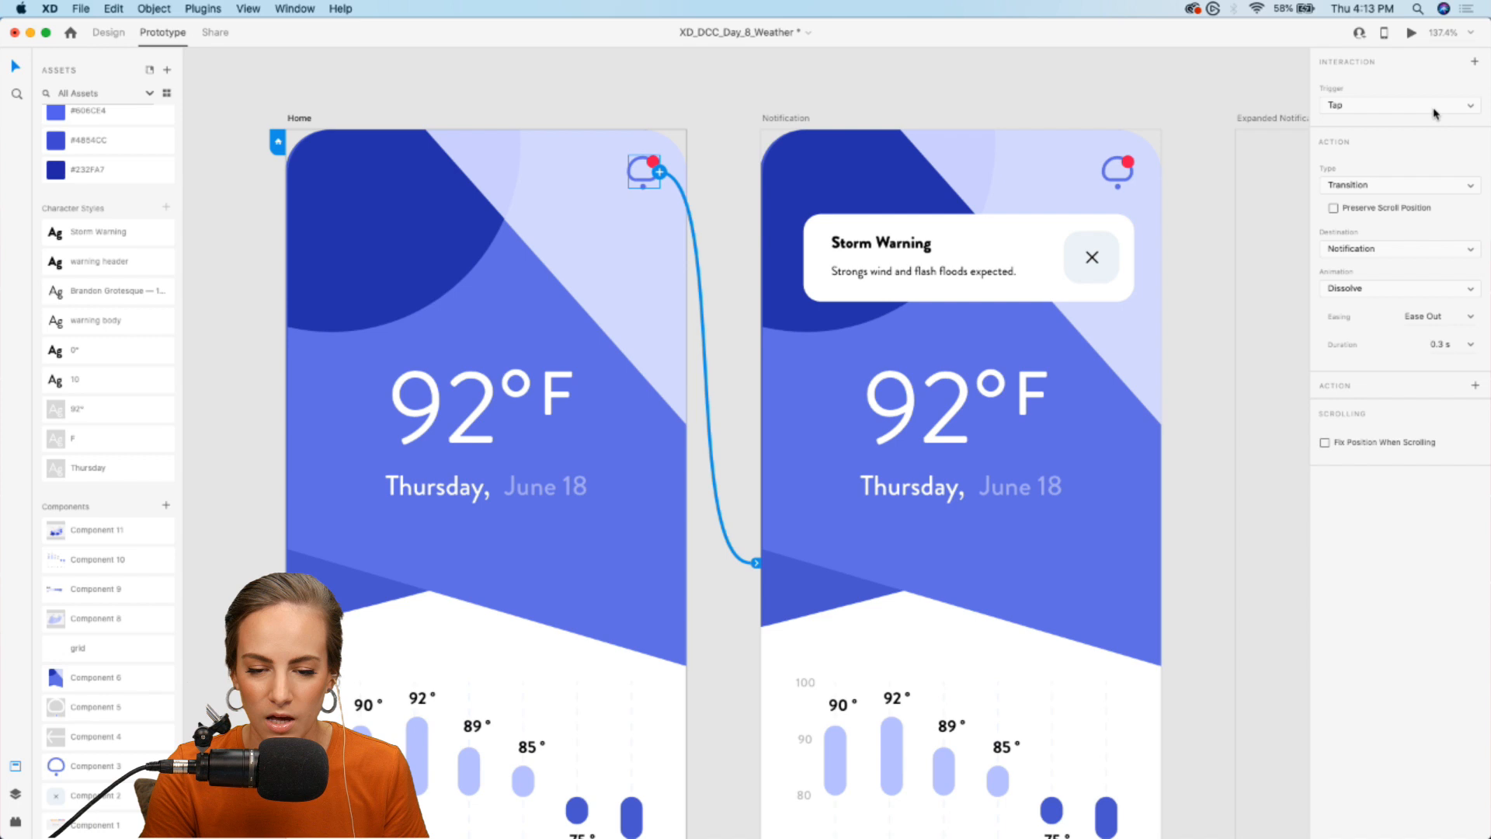
- Set the animation of the notification icon's tap transition to None
left_click(1376, 105)
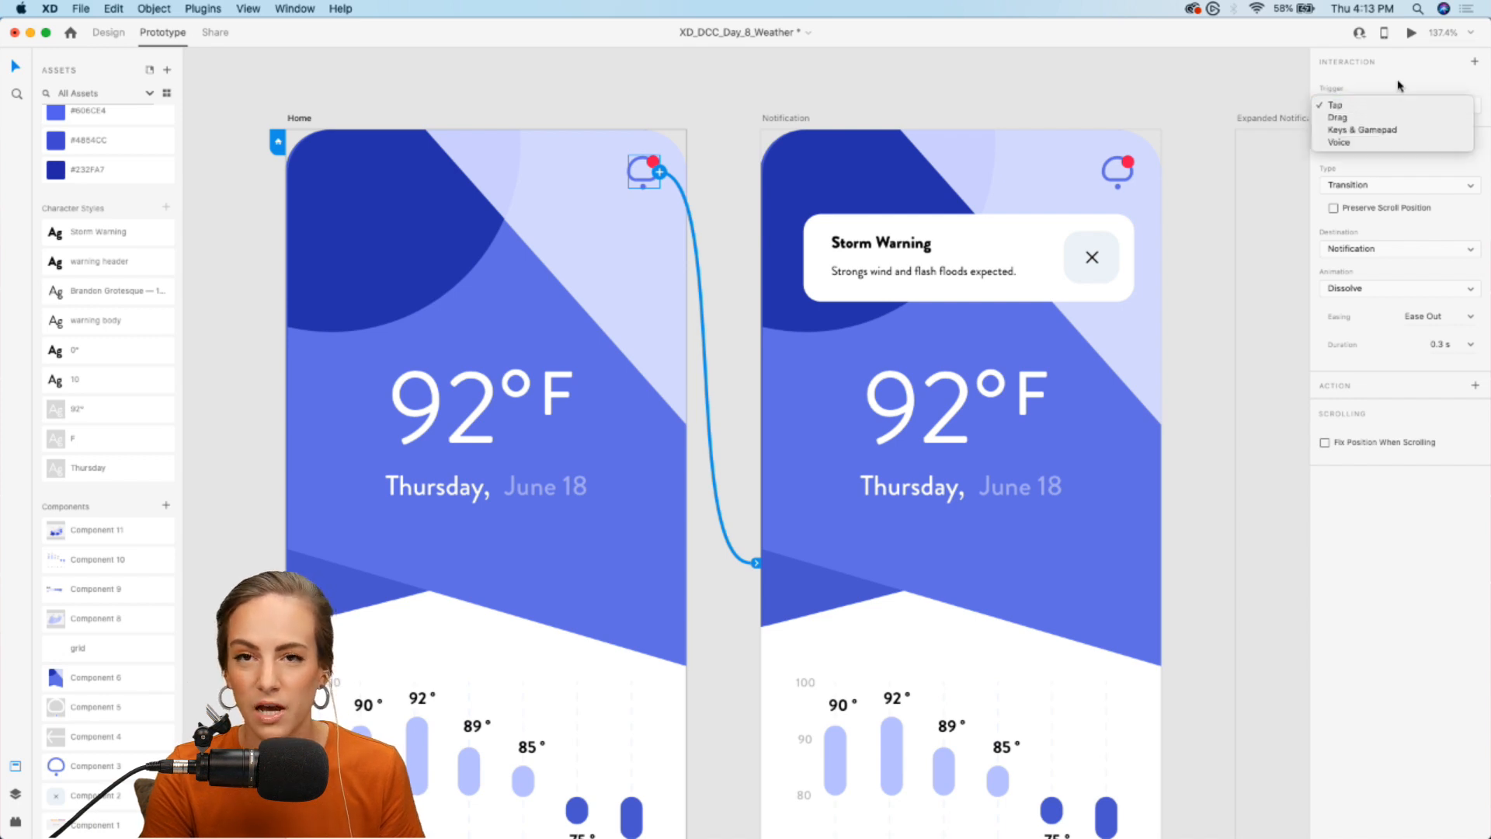
left_click(1400, 85)
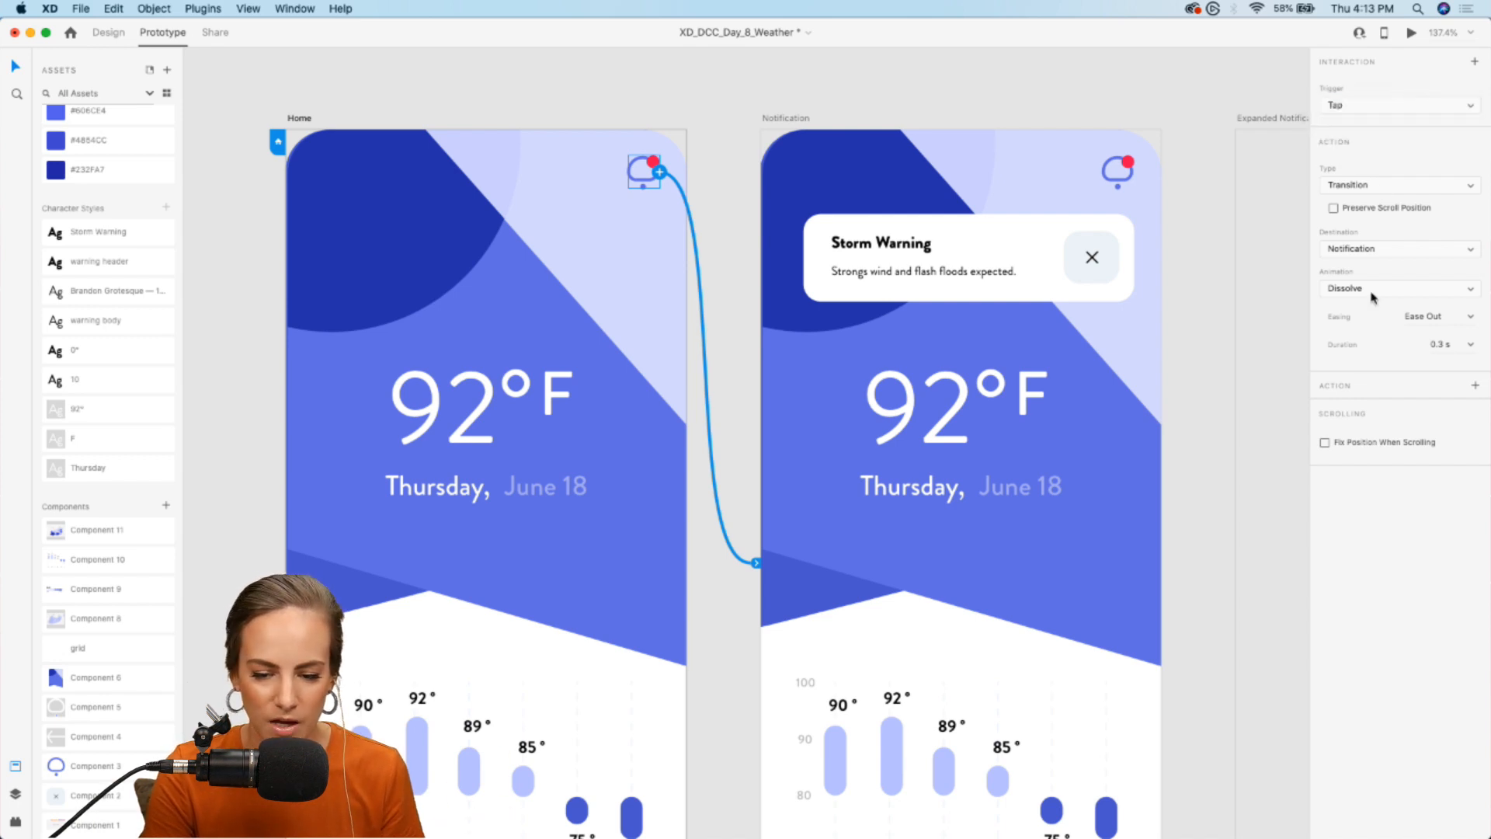
left_click(1382, 293)
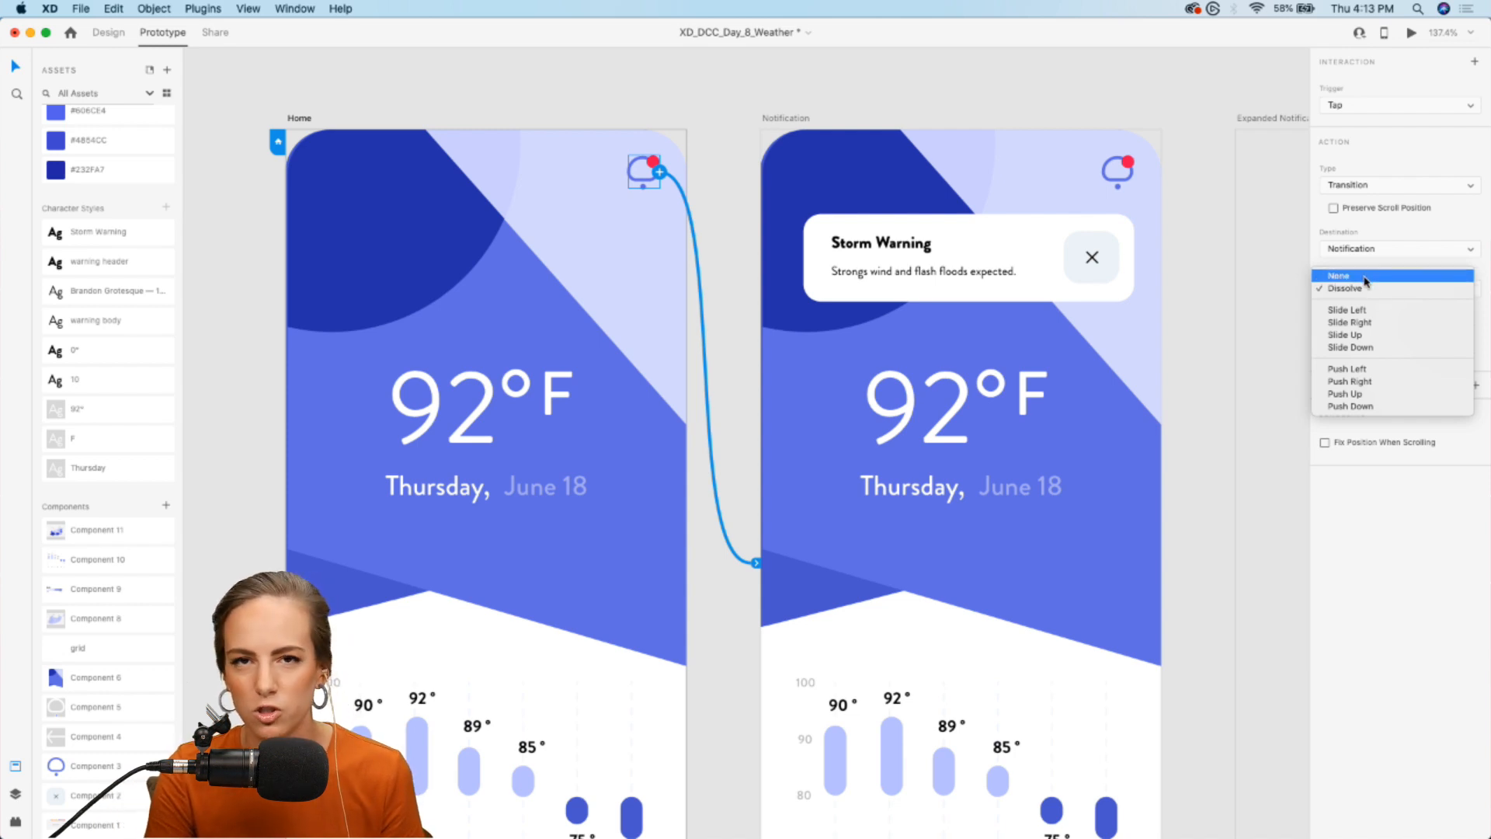
left_click(1365, 276)
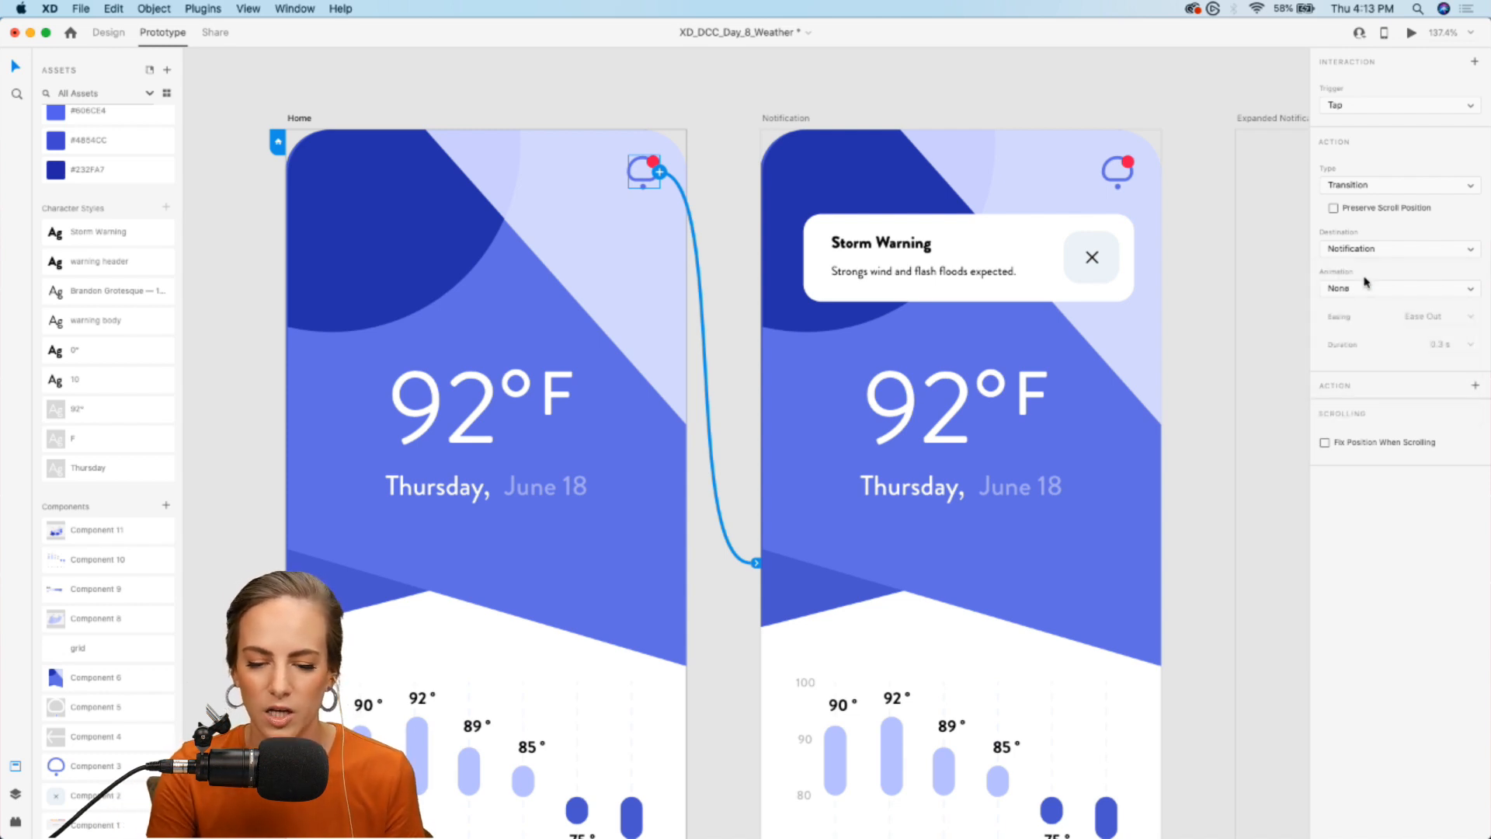
left_click(1367, 293)
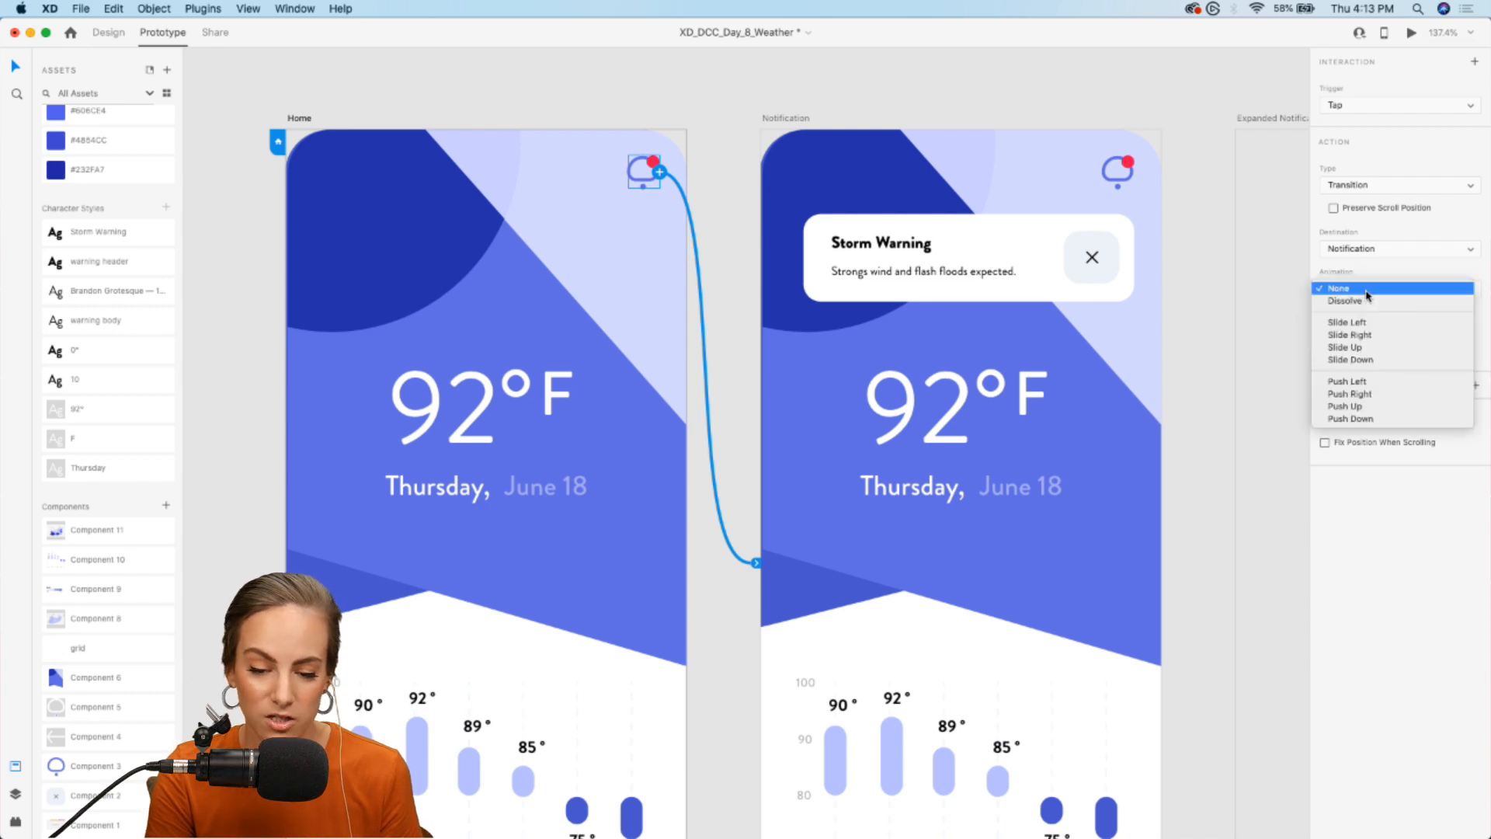
left_click(1381, 289)
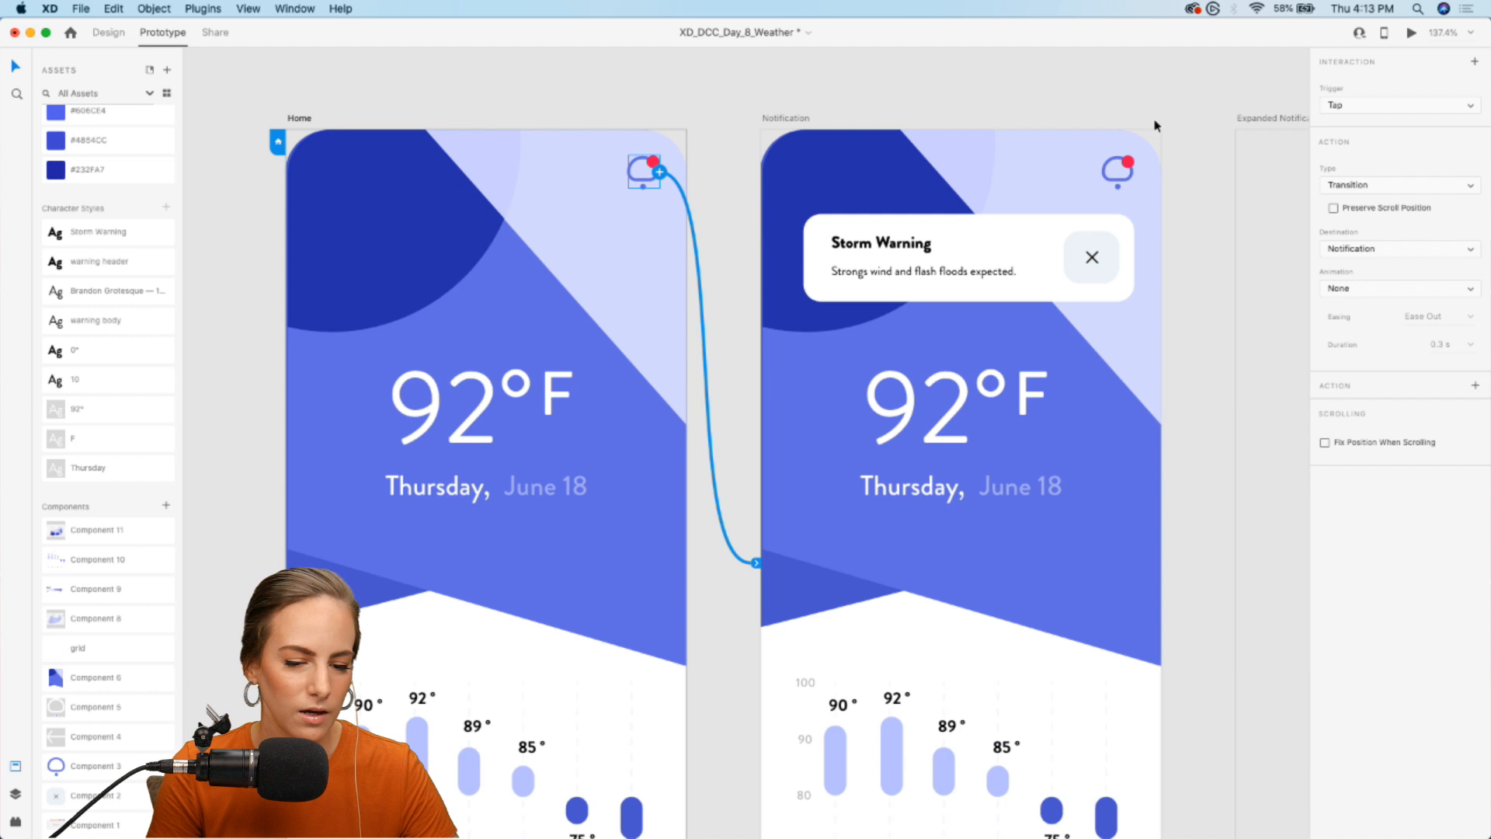
- Look over the artboards around Notification for a destination for the card's close button
left_click(962, 262)
scroll(983, 260, "right", 1)
scroll(1072, 276, "down", 5)
scroll(1073, 275, "right", 2)
scroll(1012, 281, "right", 15)
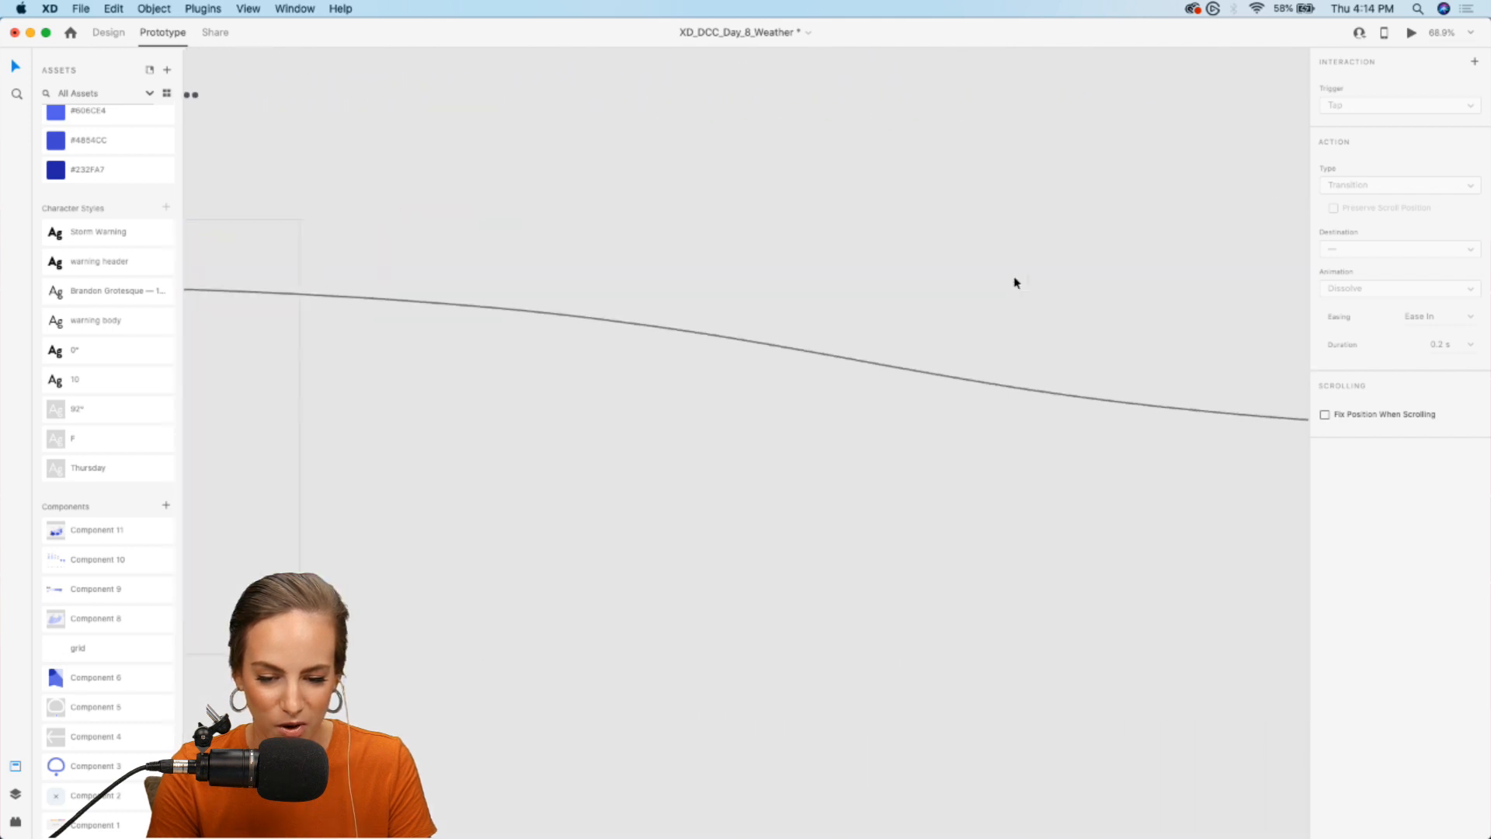
scroll(1013, 278, "left", 2)
left_click_drag(974, 310, 761, 385)
scroll(761, 385, "left", 15)
scroll(761, 384, "left", 10)
scroll(762, 384, "up", 5)
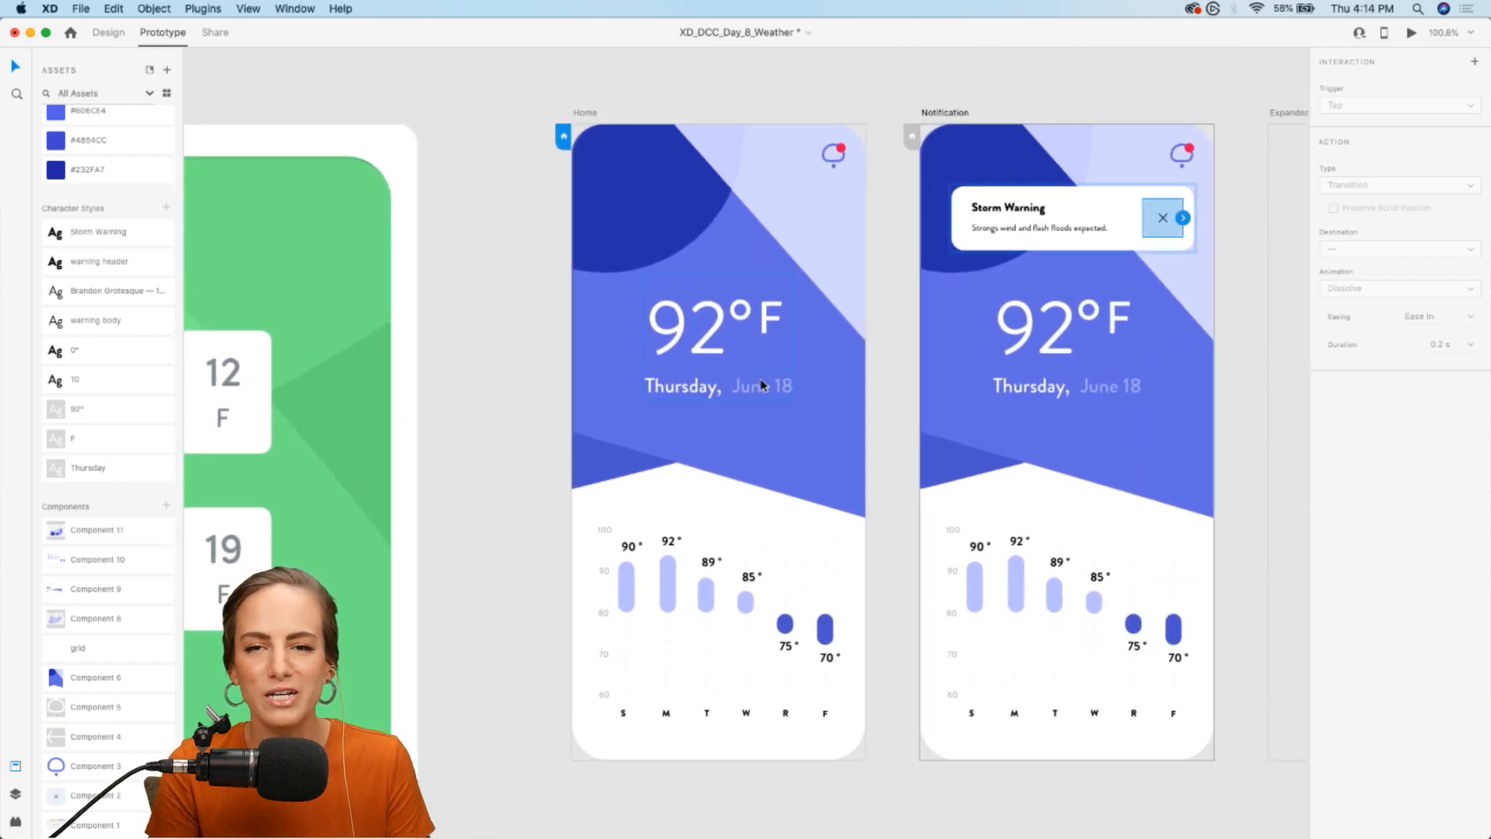
scroll(761, 384, "right", 10)
scroll(761, 383, "up", 4)
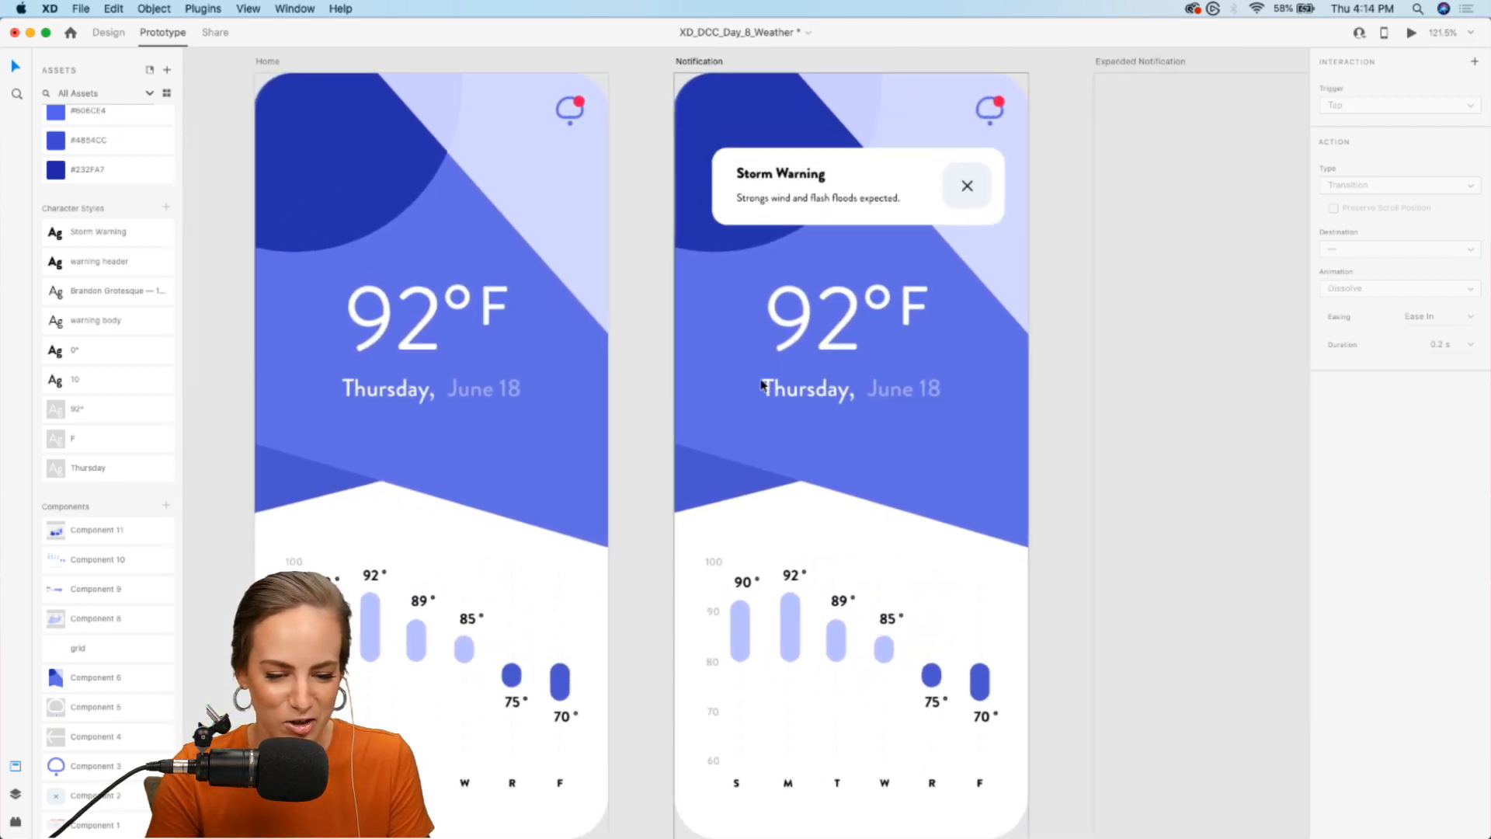
left_click(973, 98)
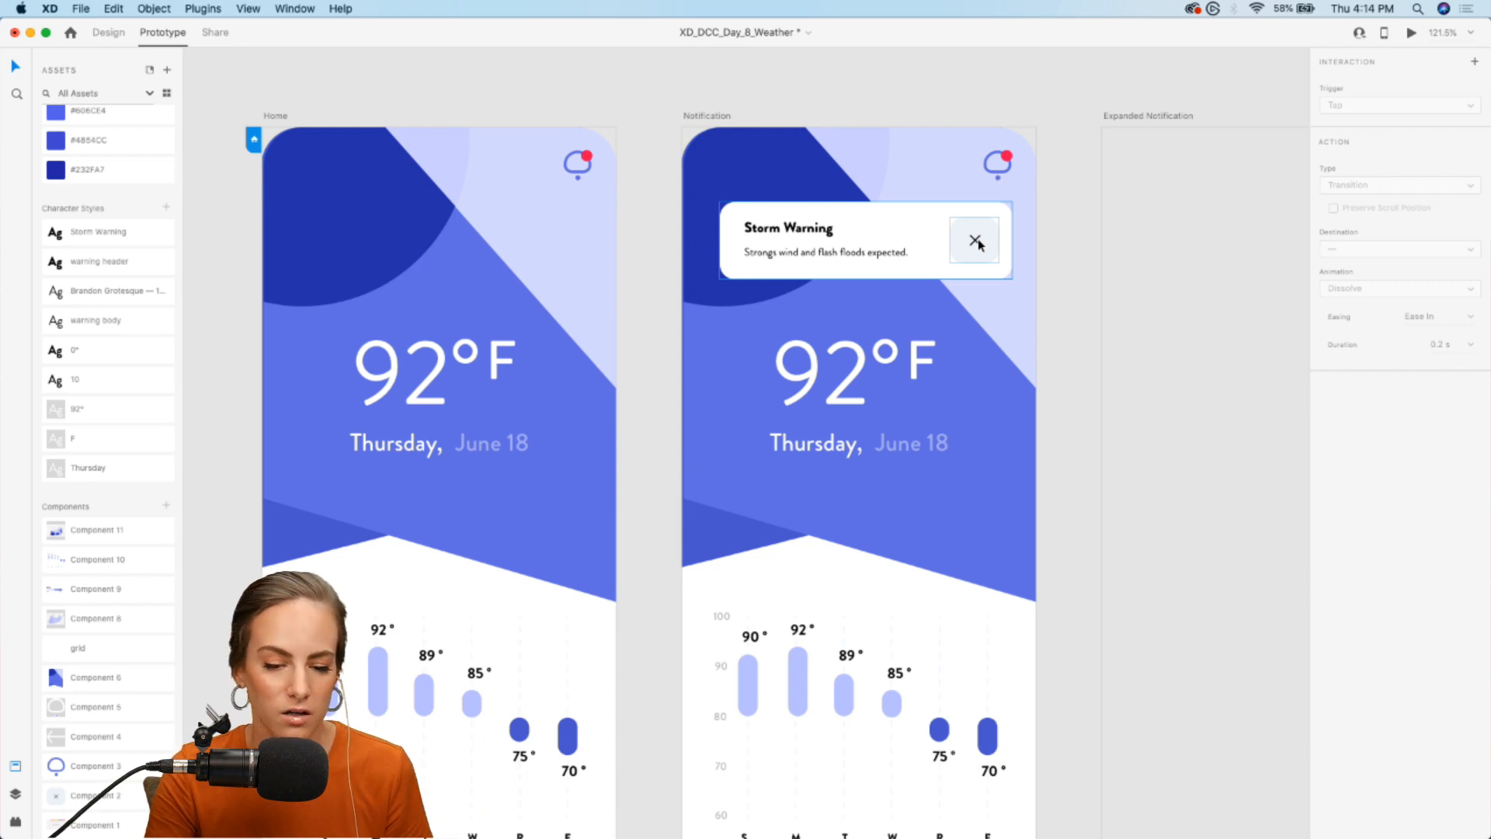
- Copy all the contents of the Home artboard and paste them into the empty Notification – 1 artboard
scroll(977, 244, "down", 5)
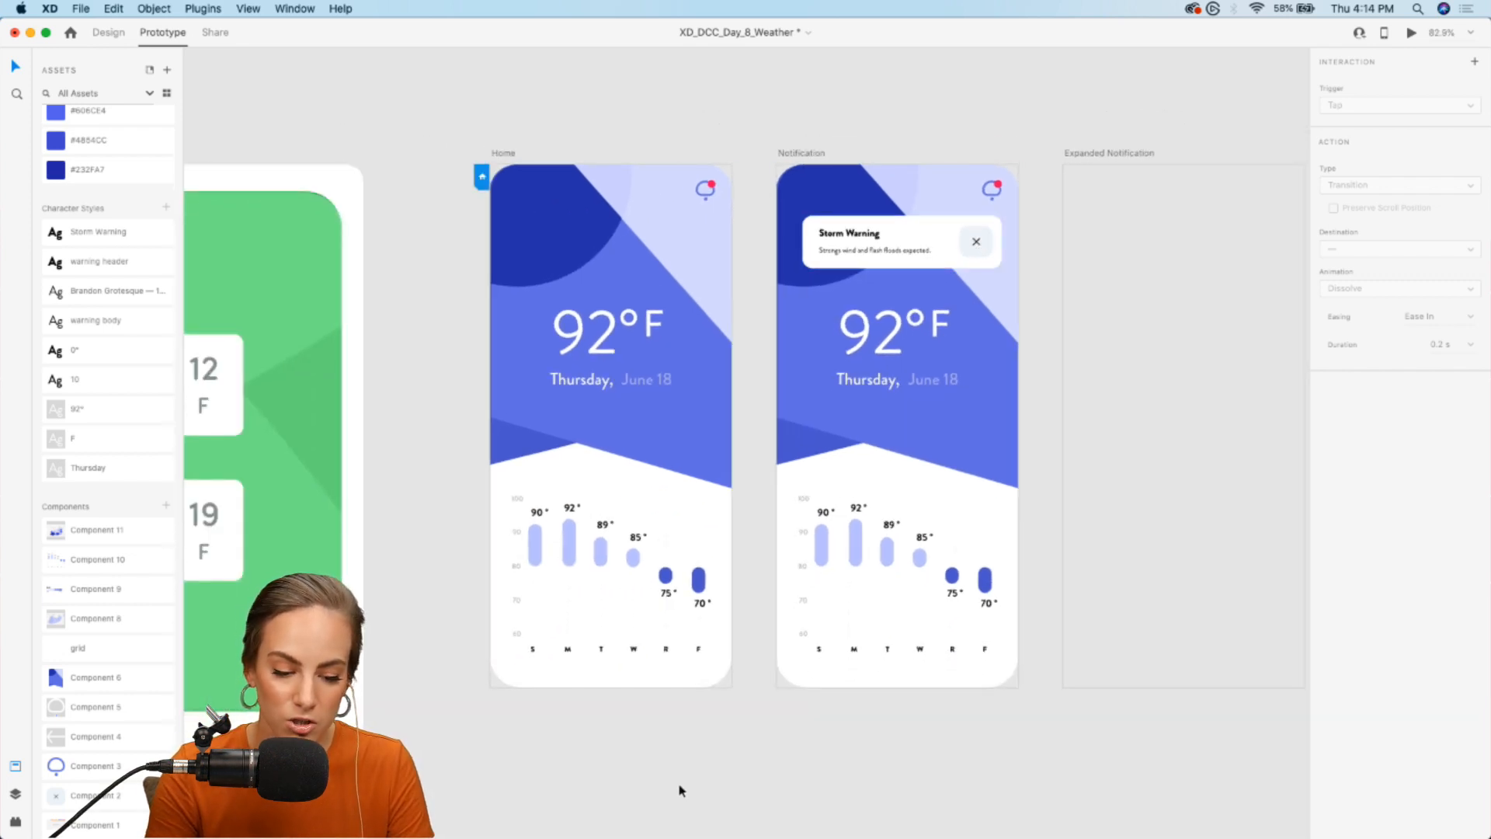
left_click(108, 32)
left_click_drag(744, 711, 485, 177)
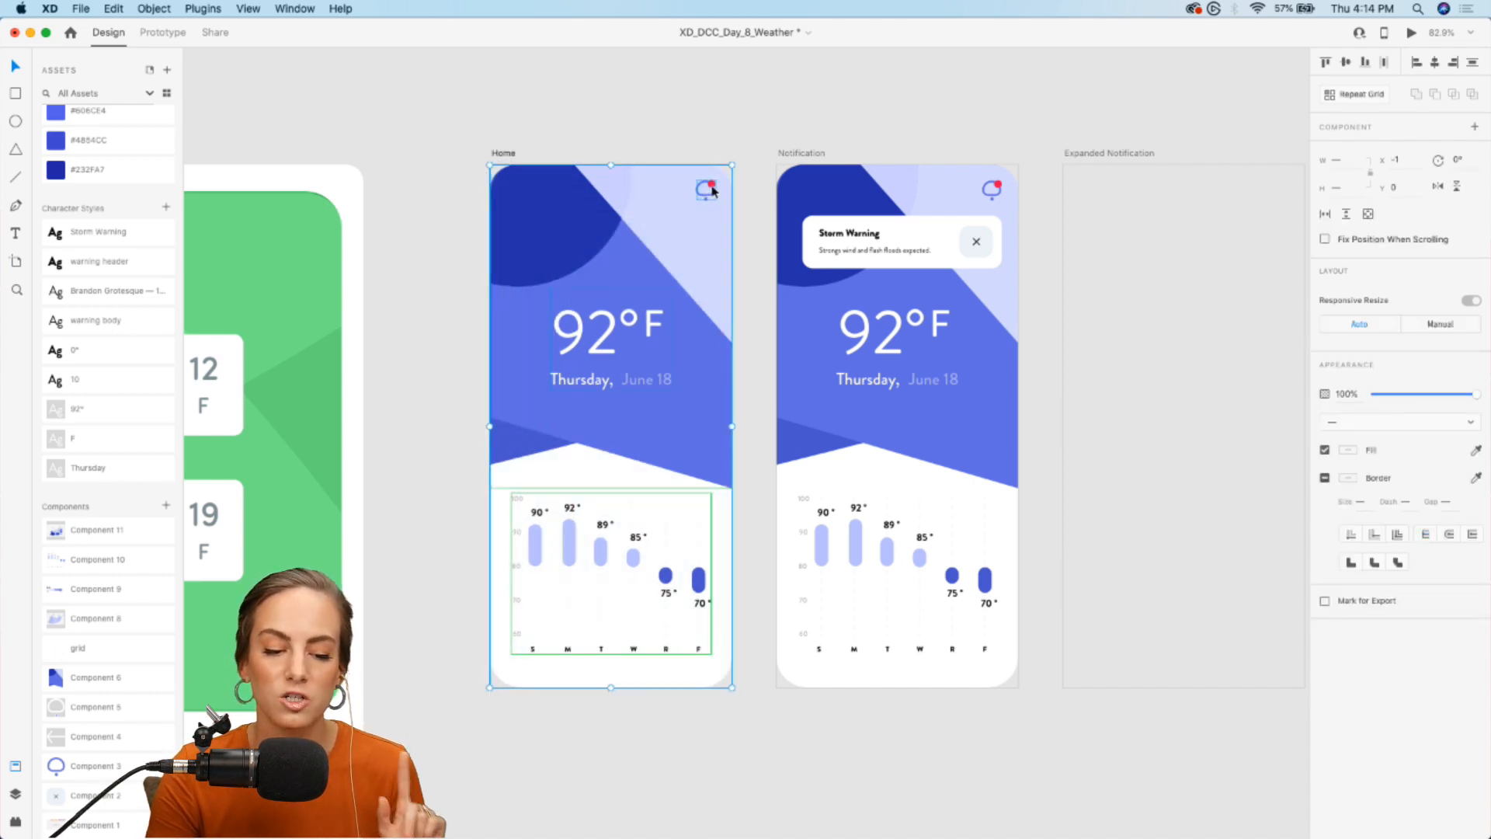
scroll(713, 190, "right", 10)
left_click(892, 293)
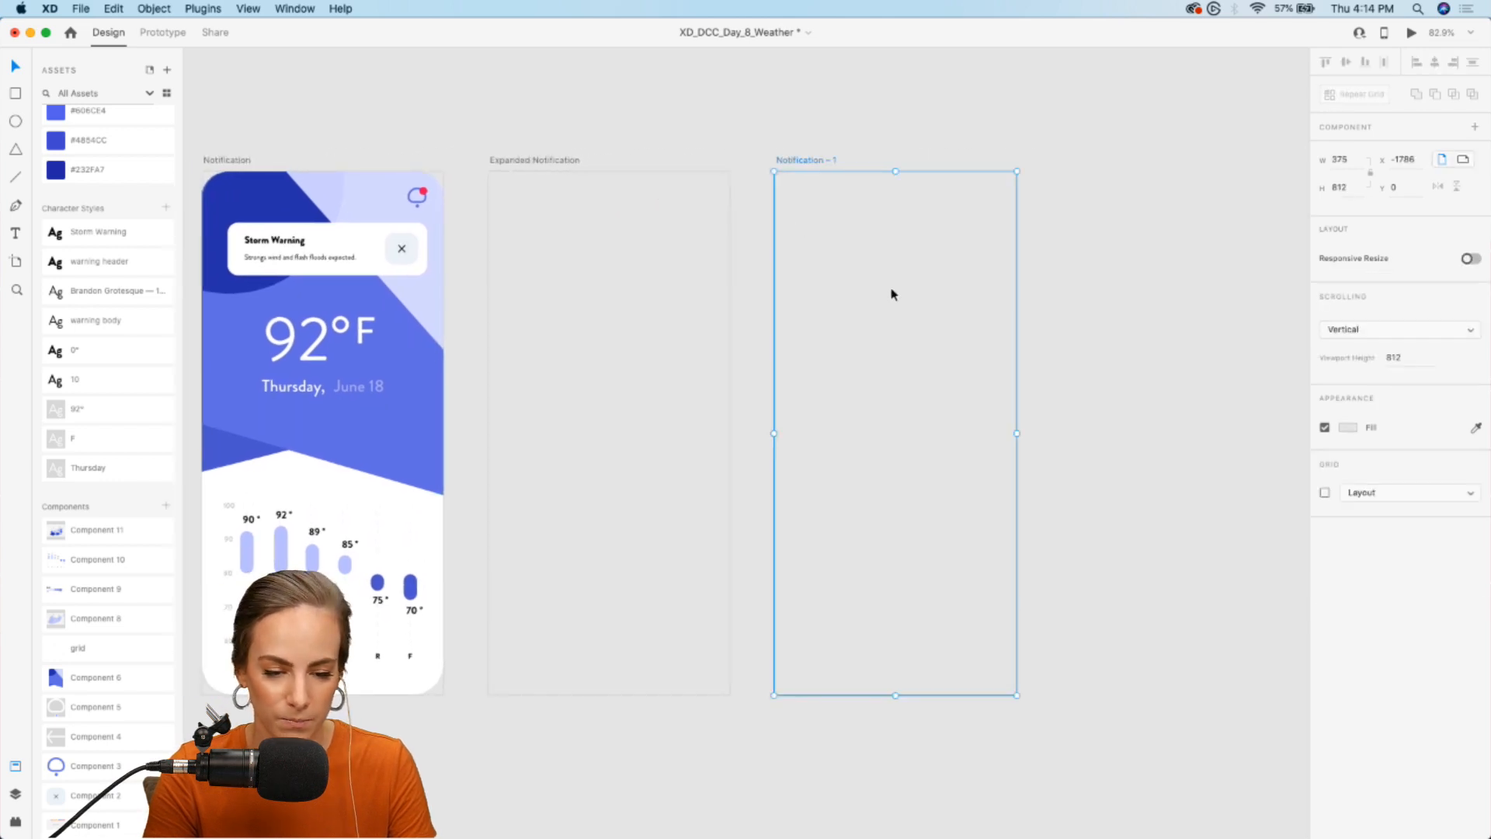
key("super+v")
- Delete the red alert dot from the notification icon on the Notification – 1 artboard
scroll(1022, 150, "up", 5)
left_click(984, 231)
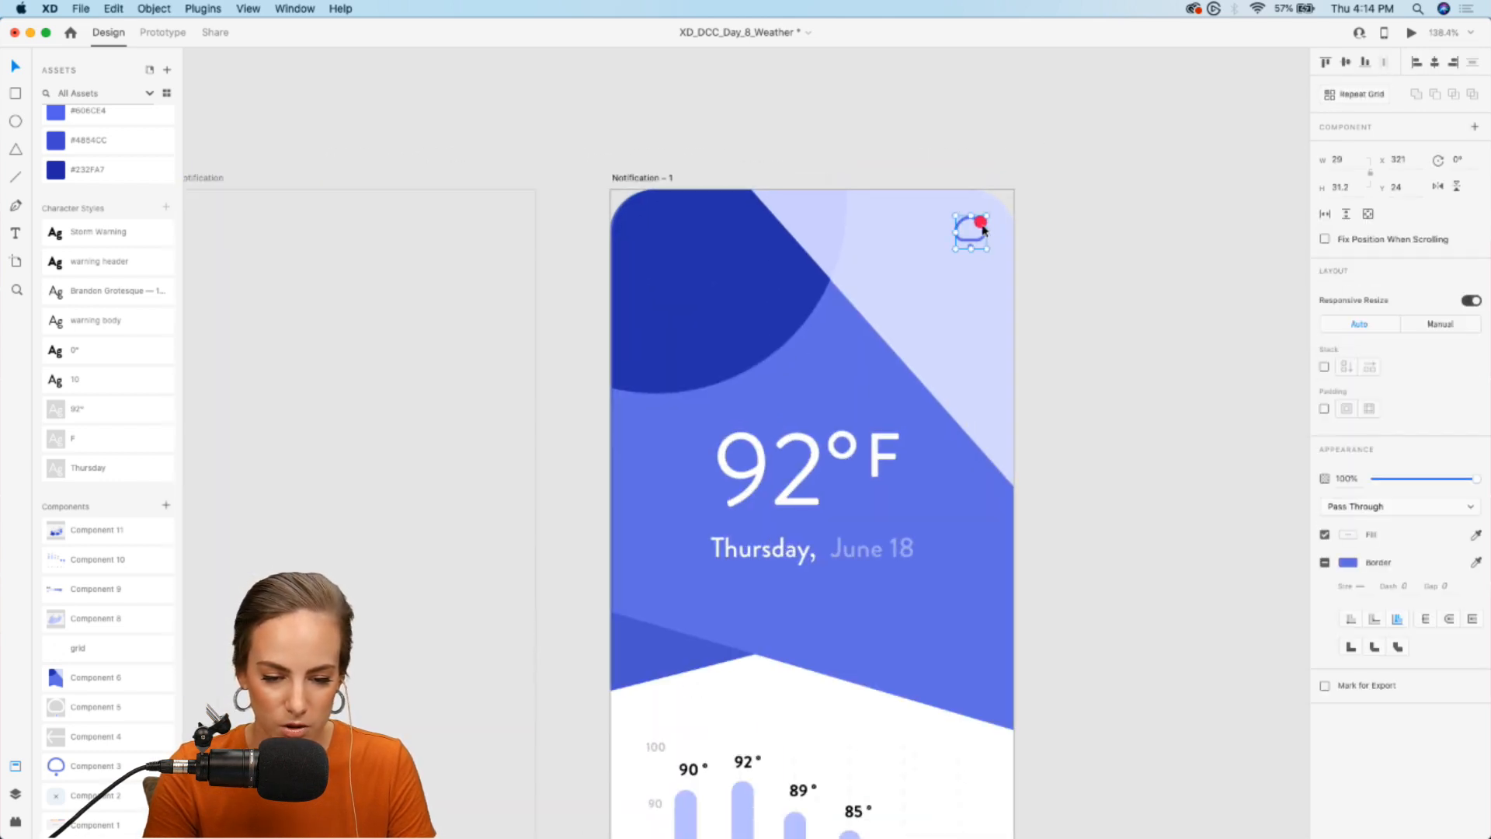
double_click(982, 224)
key("Delete")
scroll(906, 140, "down", 5)
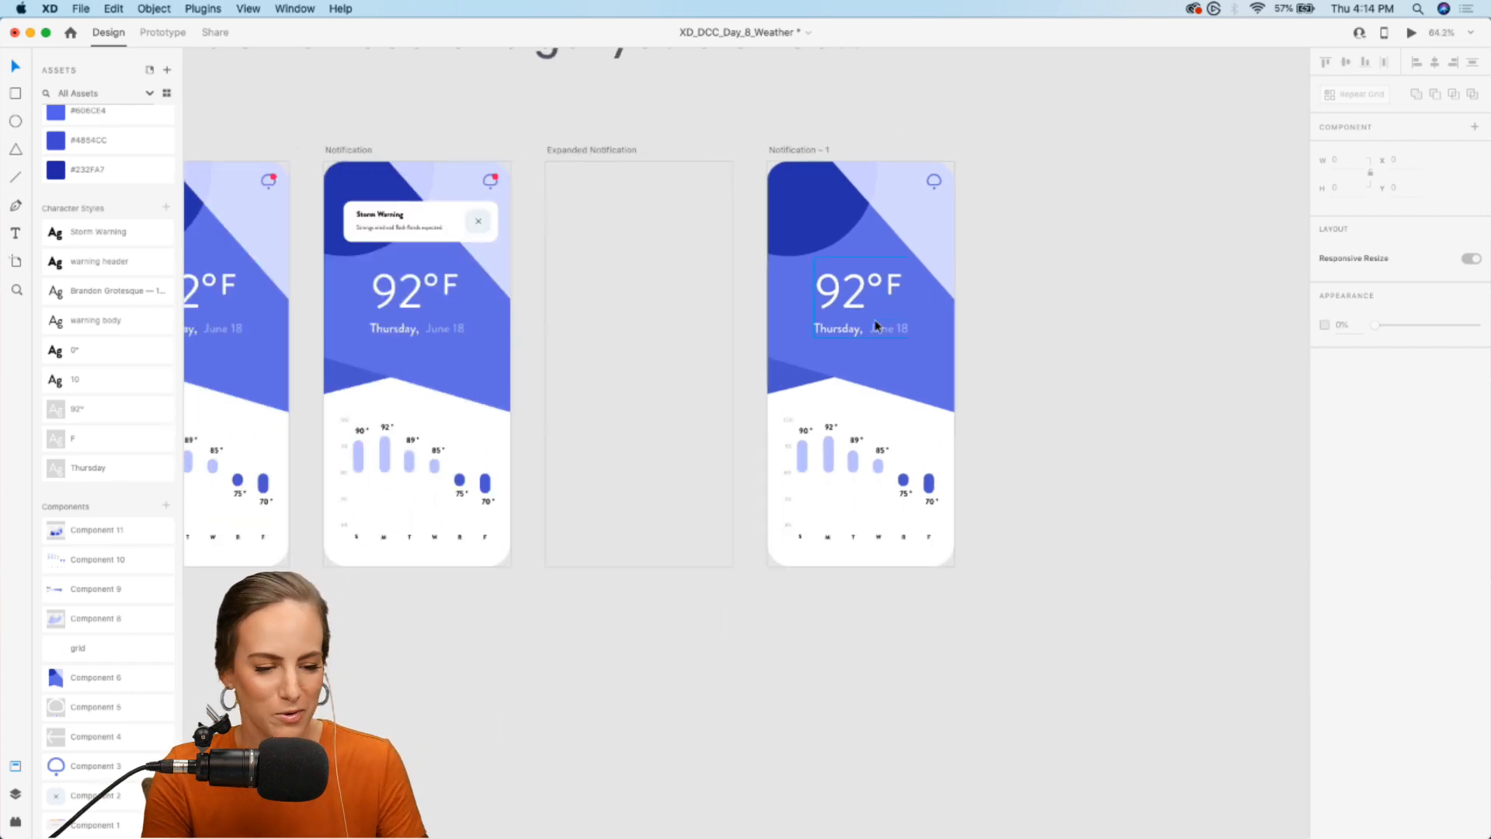
- In Prototype mode, connect the notification card's close button to Notification – 1 with a tap transition and animation None
scroll(876, 324, "left", 5)
scroll(875, 323, "up", 5)
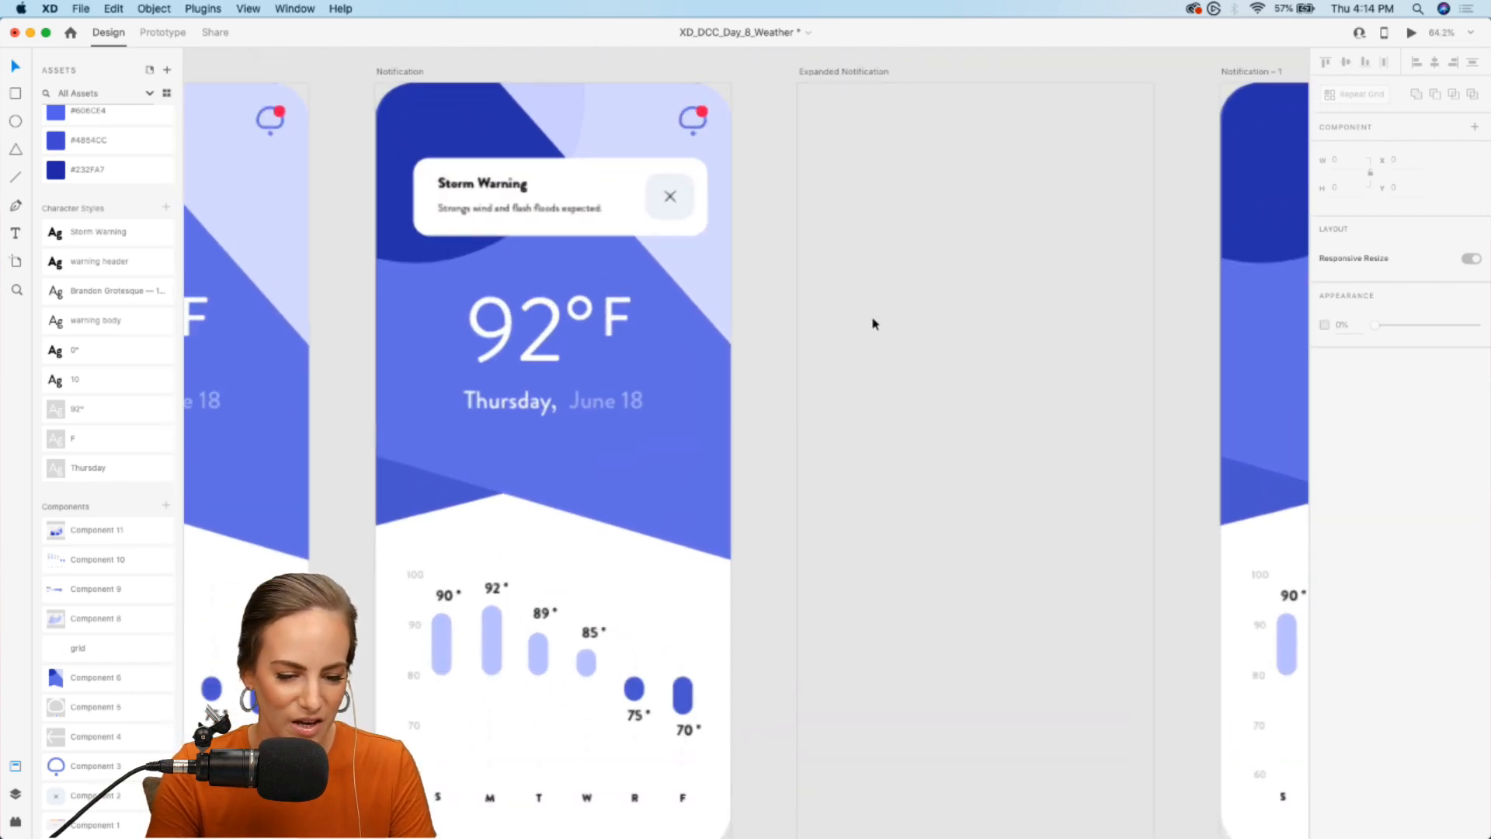
left_click(173, 35)
scroll(931, 244, "left", 5)
left_click(845, 215)
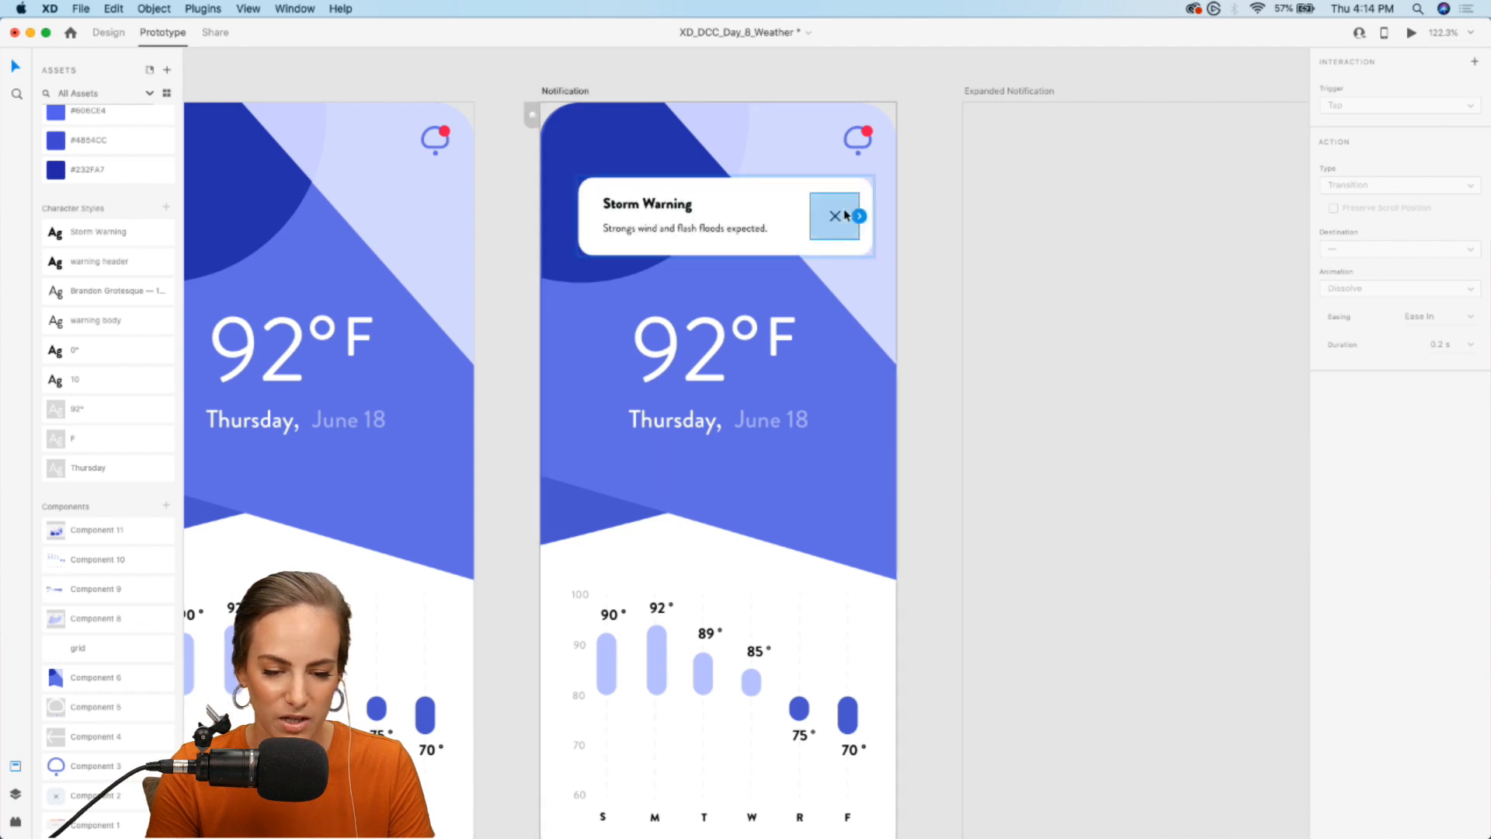
scroll(861, 236, "right", 5)
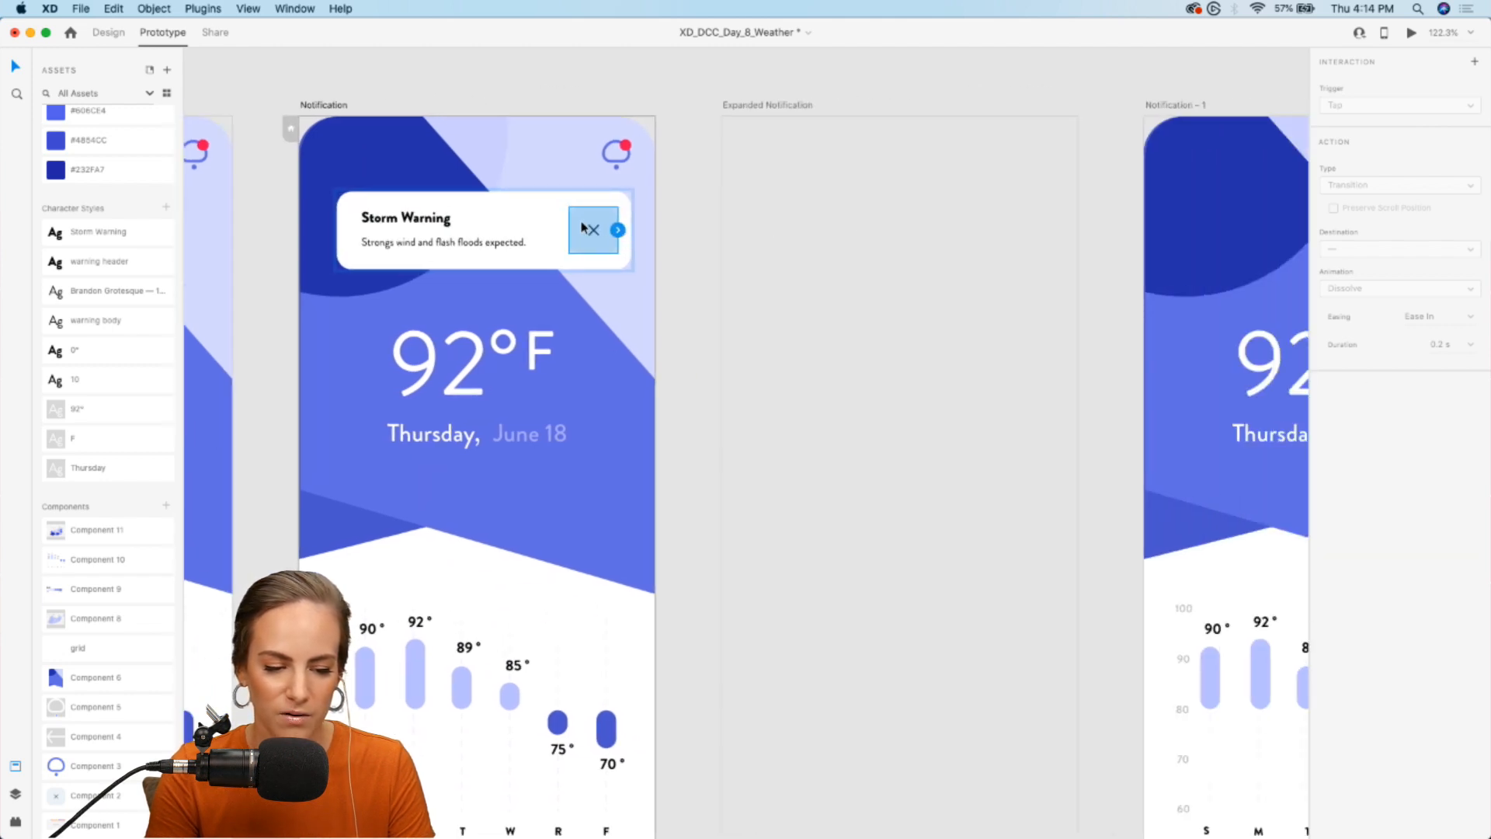
left_click_drag(618, 230, 953, 333)
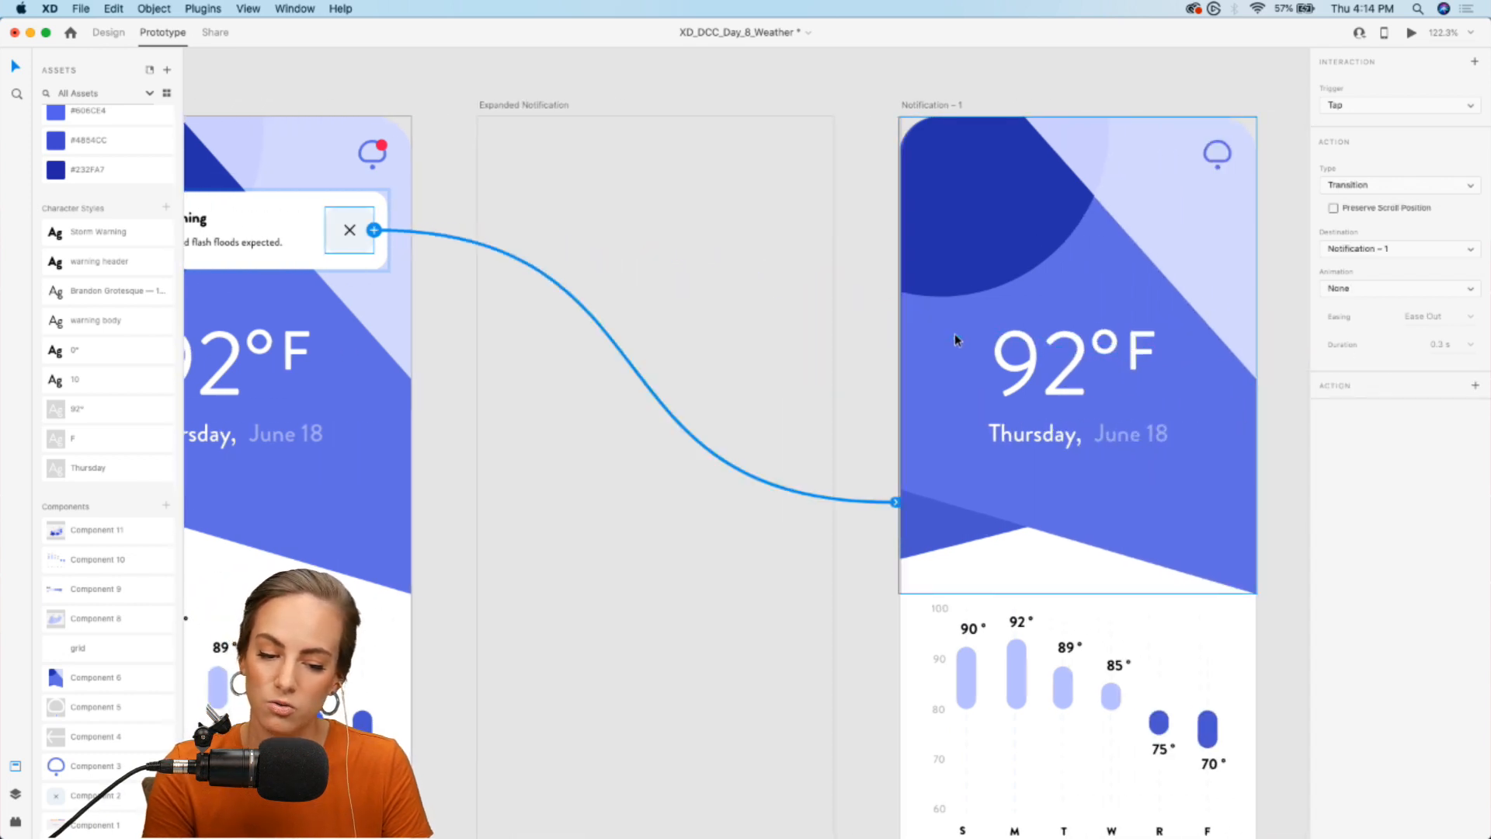
scroll(954, 333, "right", 3)
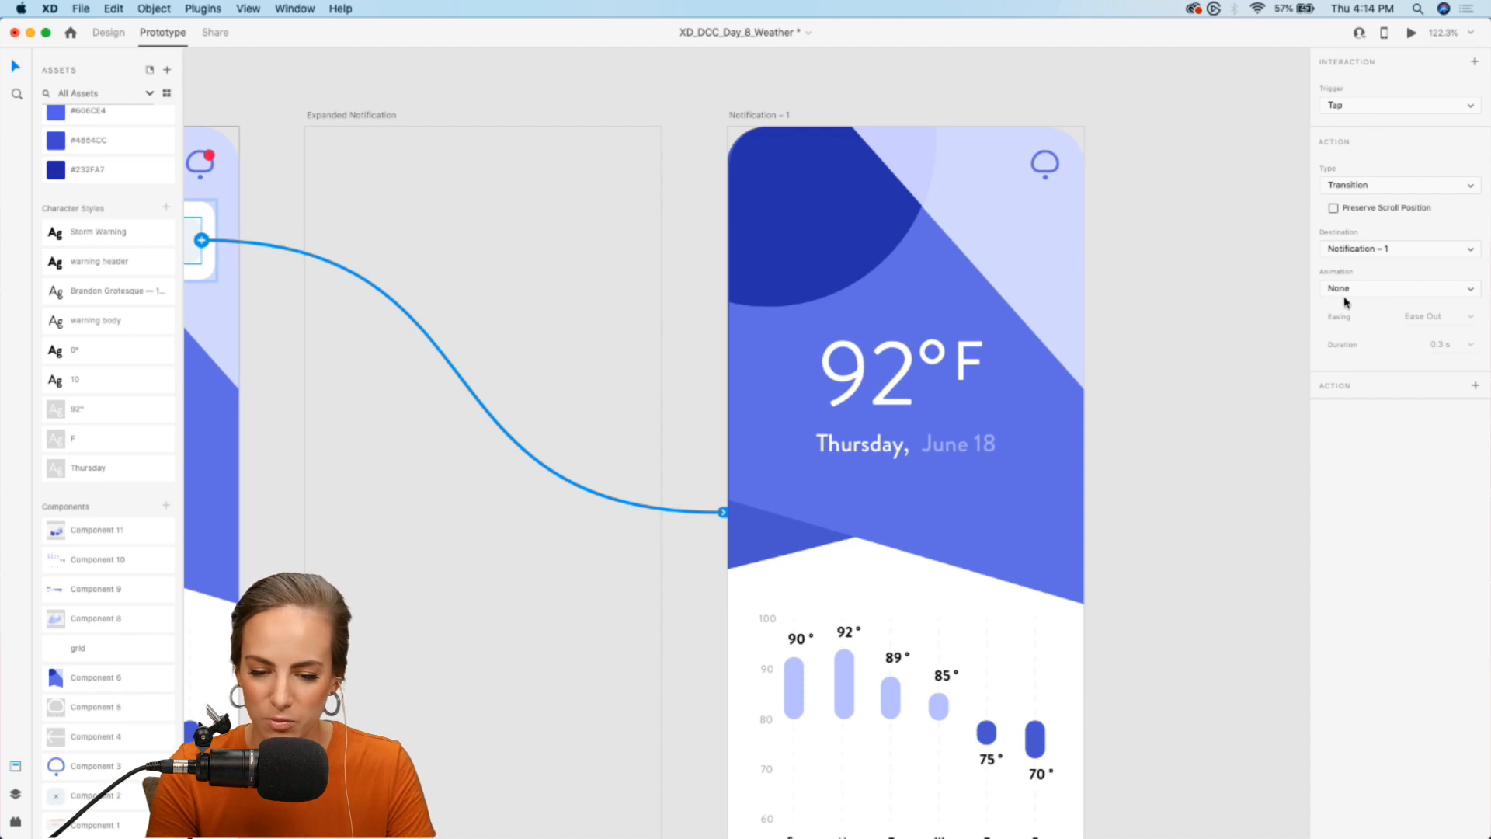
left_click(1217, 293)
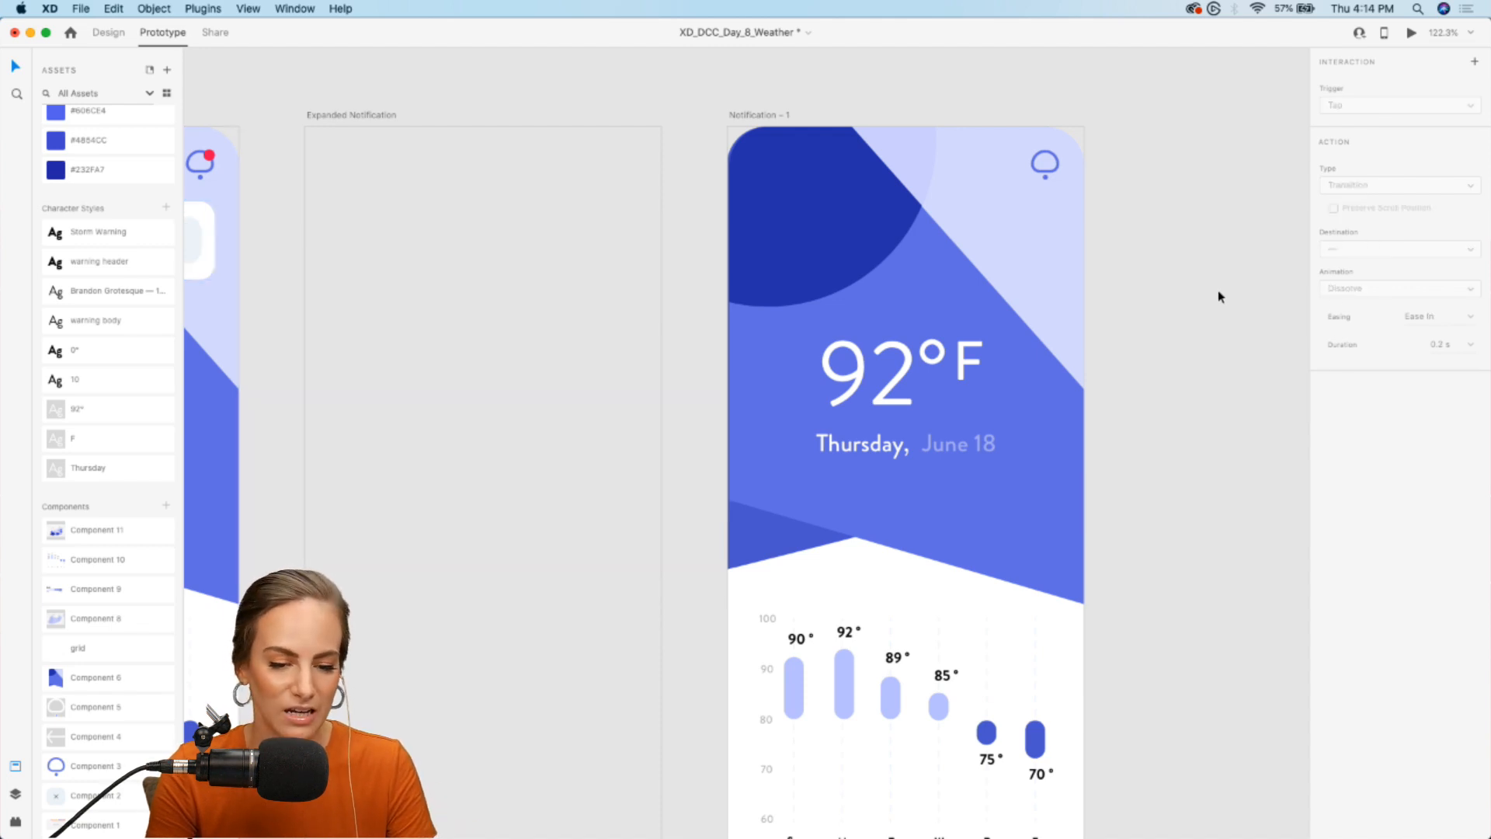
- Preview the prototype from the Home artboard, testing the notification icon and the card's close button
key("super+0")
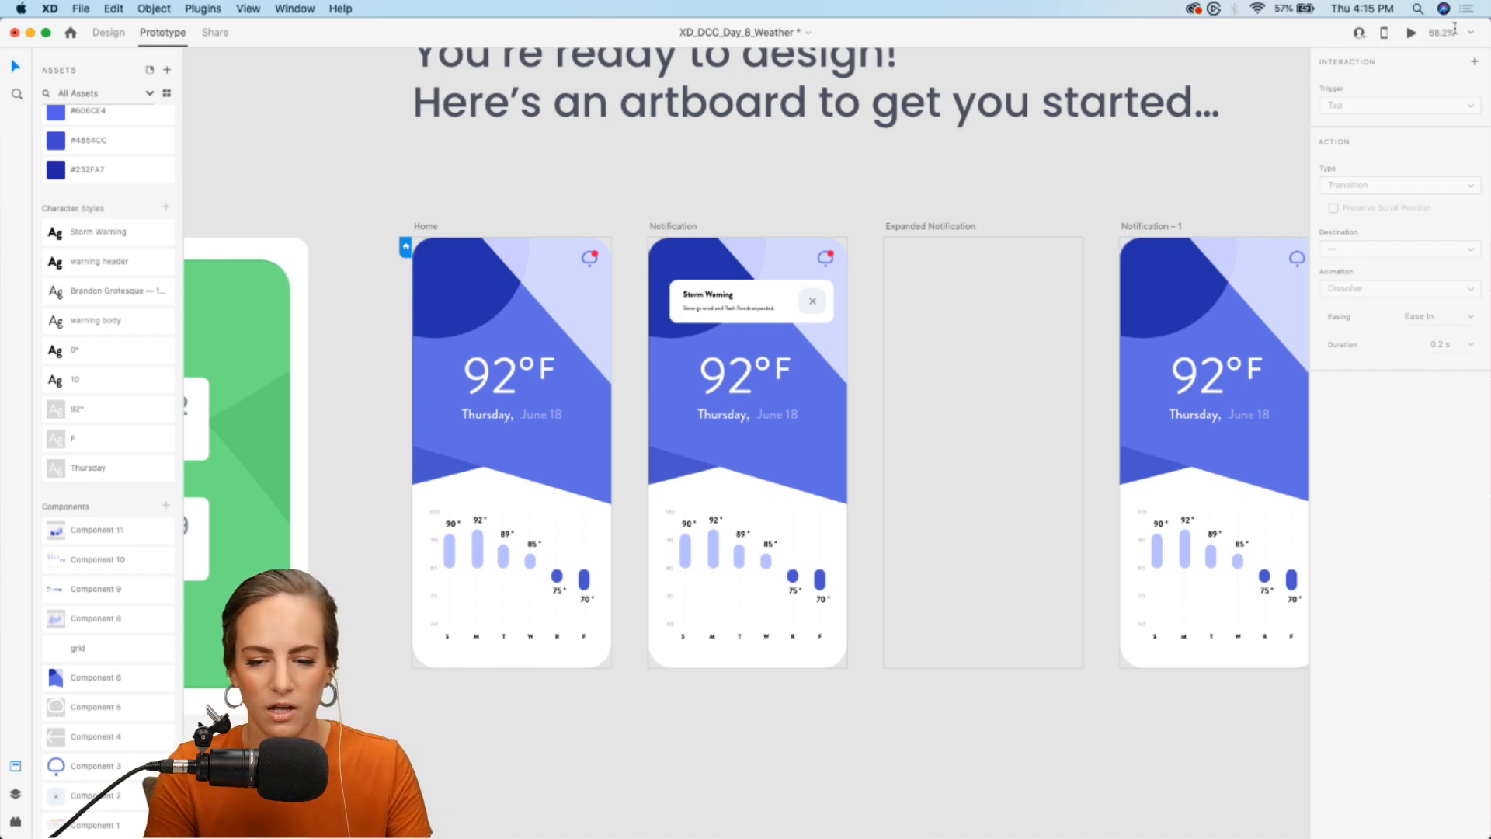
left_click(1411, 32)
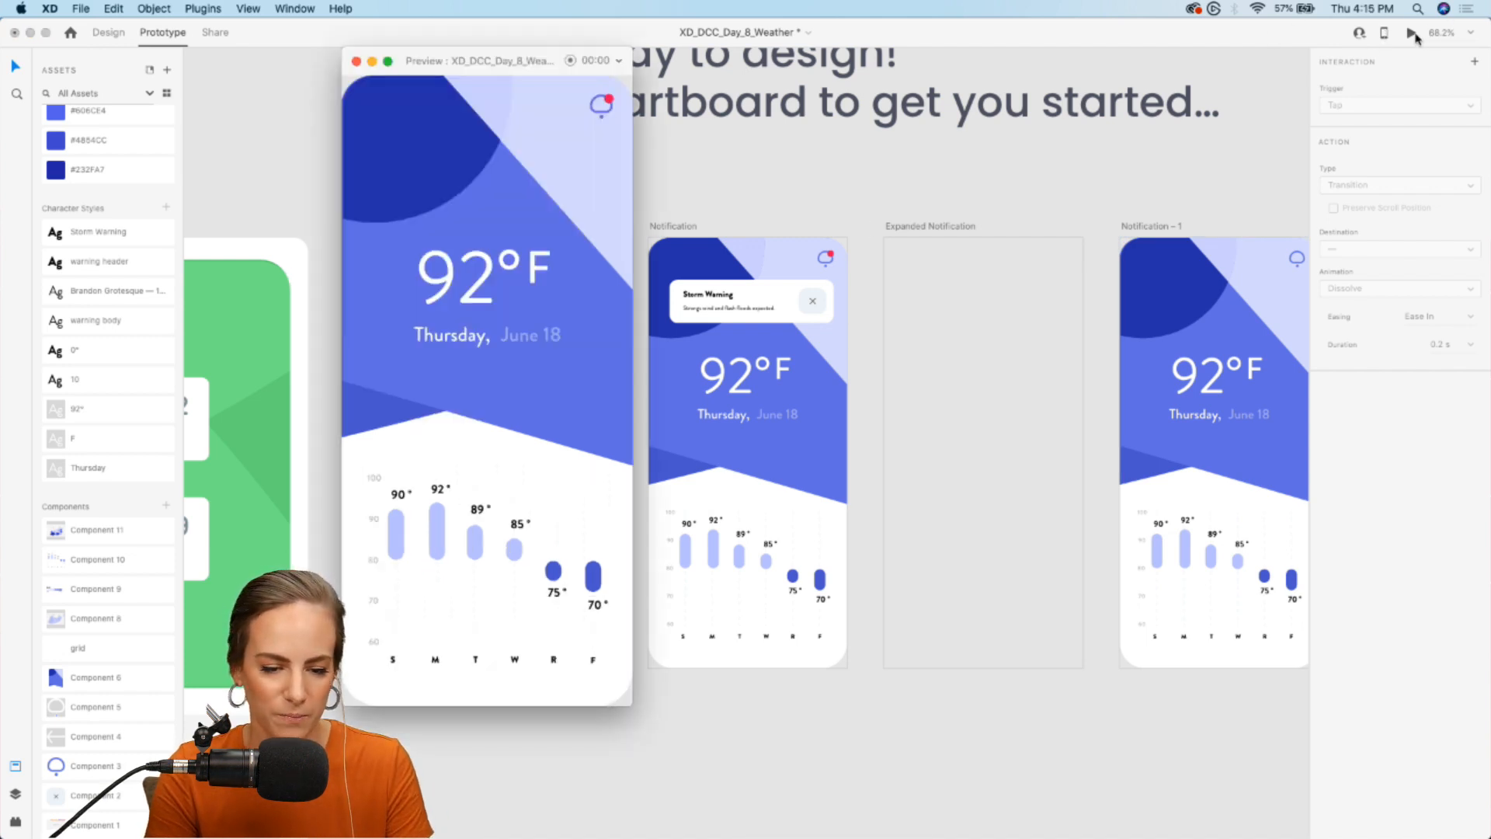
left_click(355, 61)
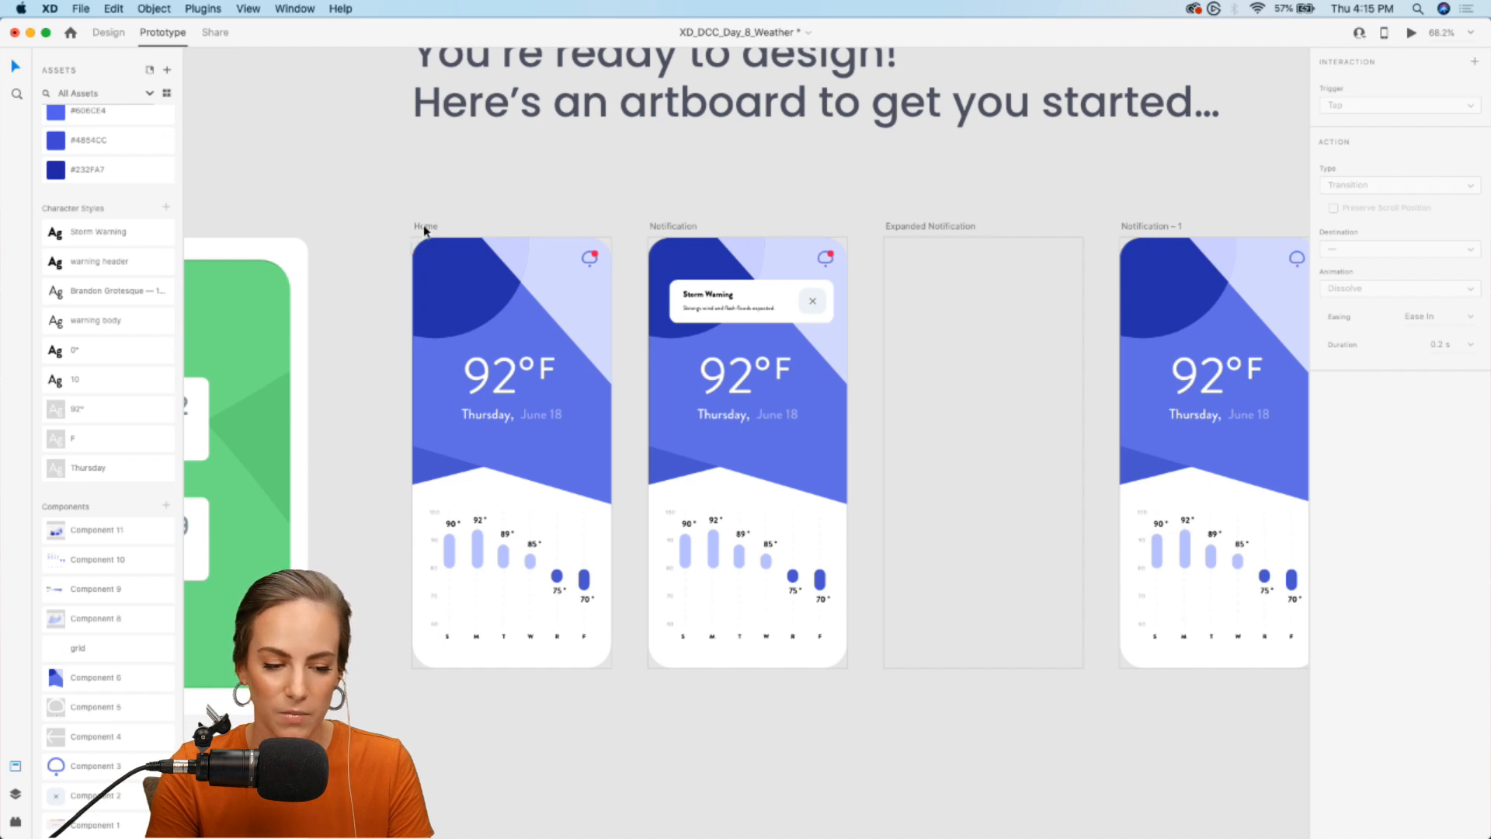
left_click(423, 228)
left_click(406, 248)
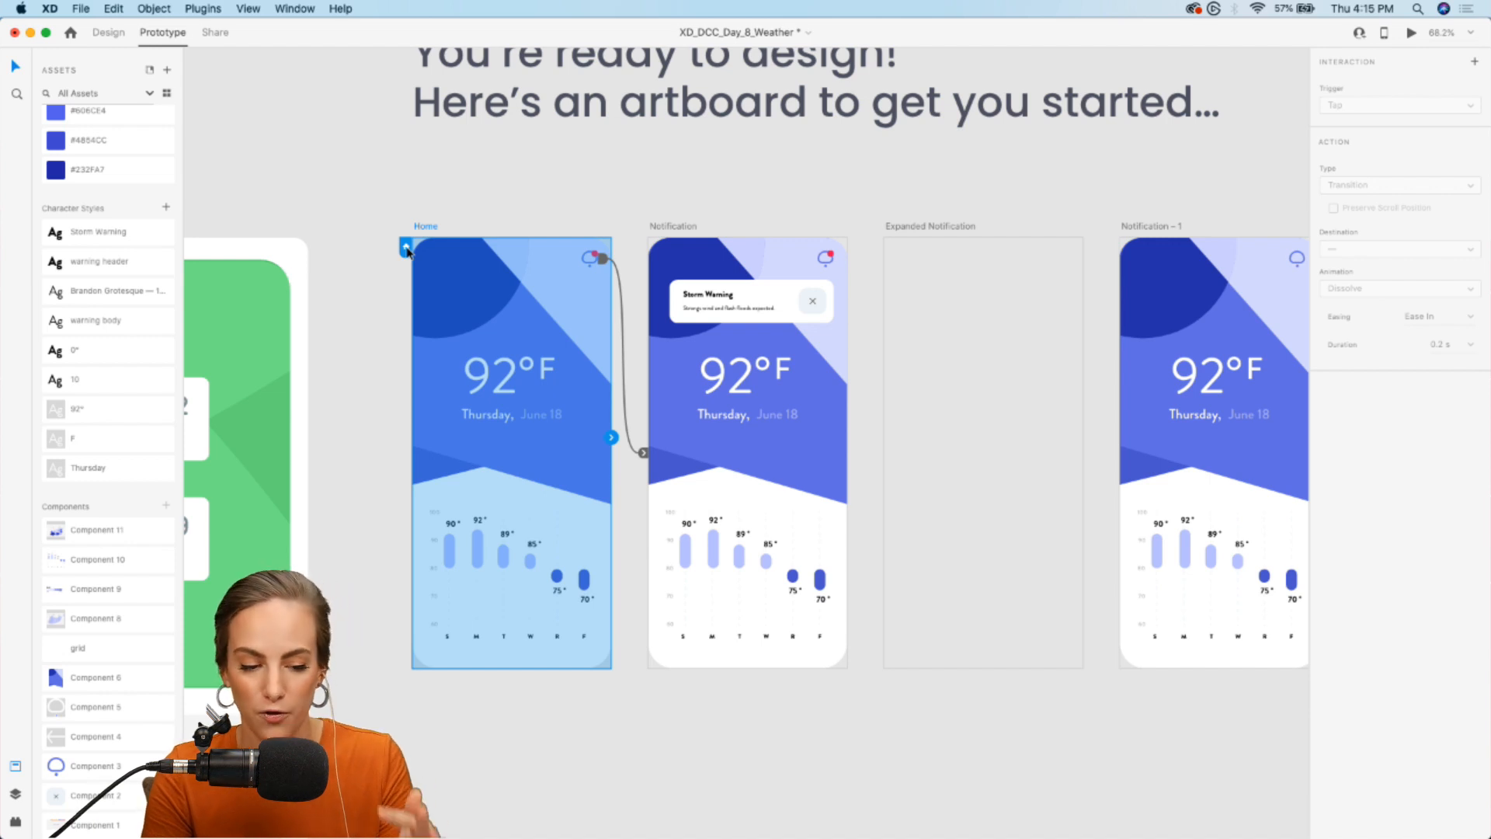
left_click(1409, 36)
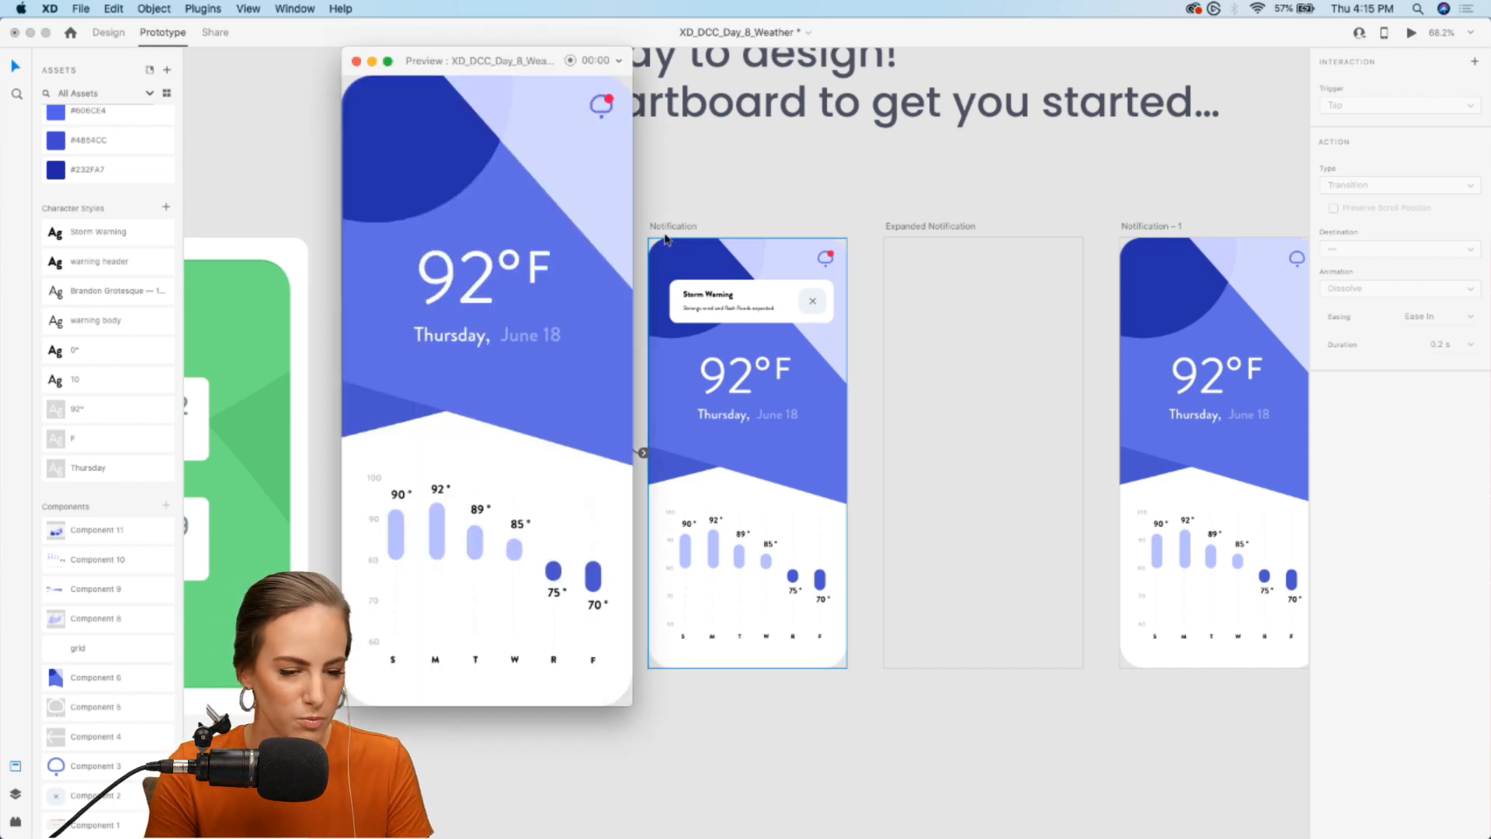
left_click_drag(450, 66, 747, 68)
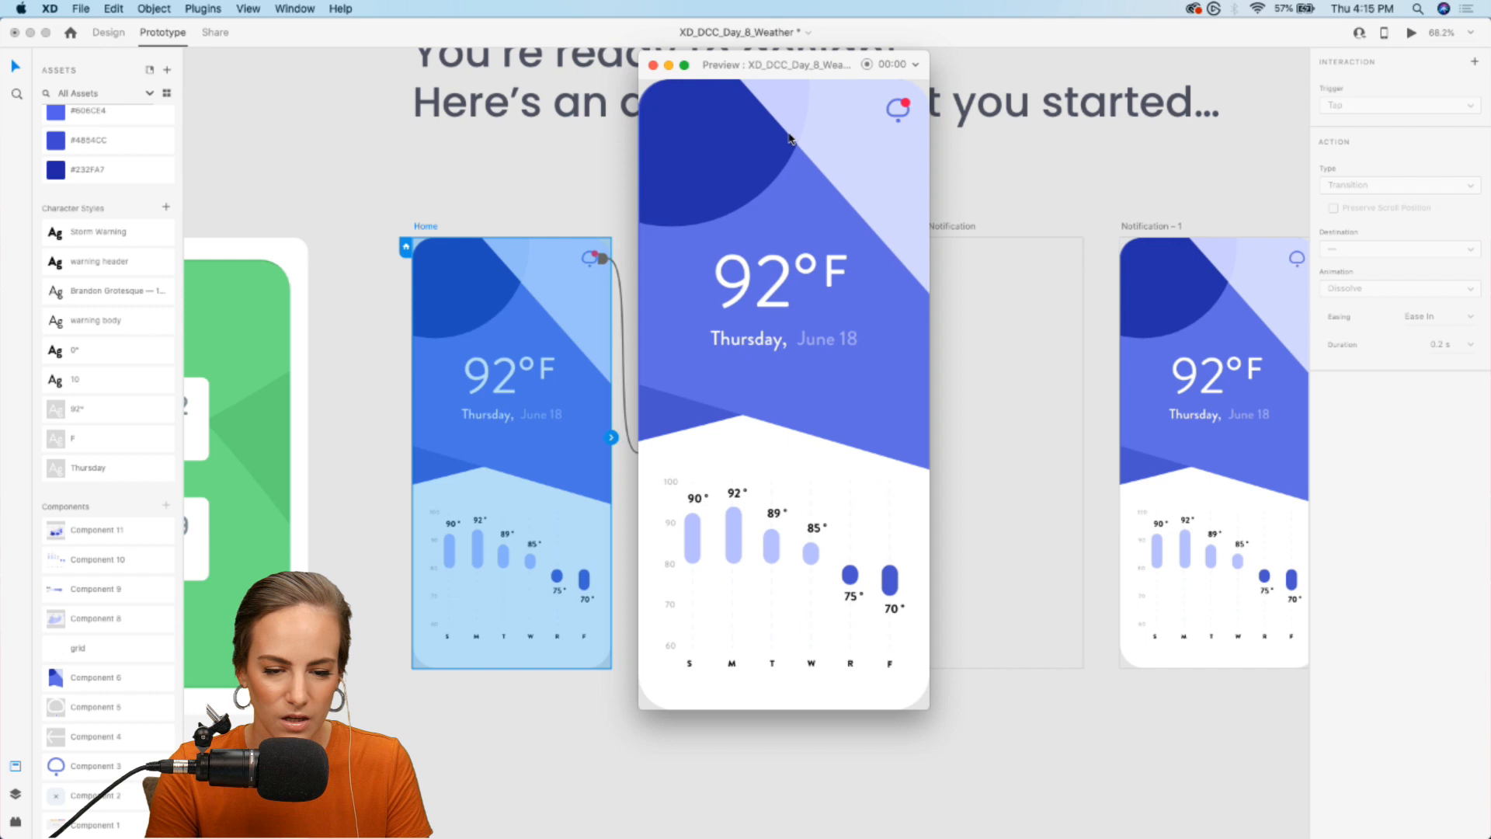
left_click(899, 118)
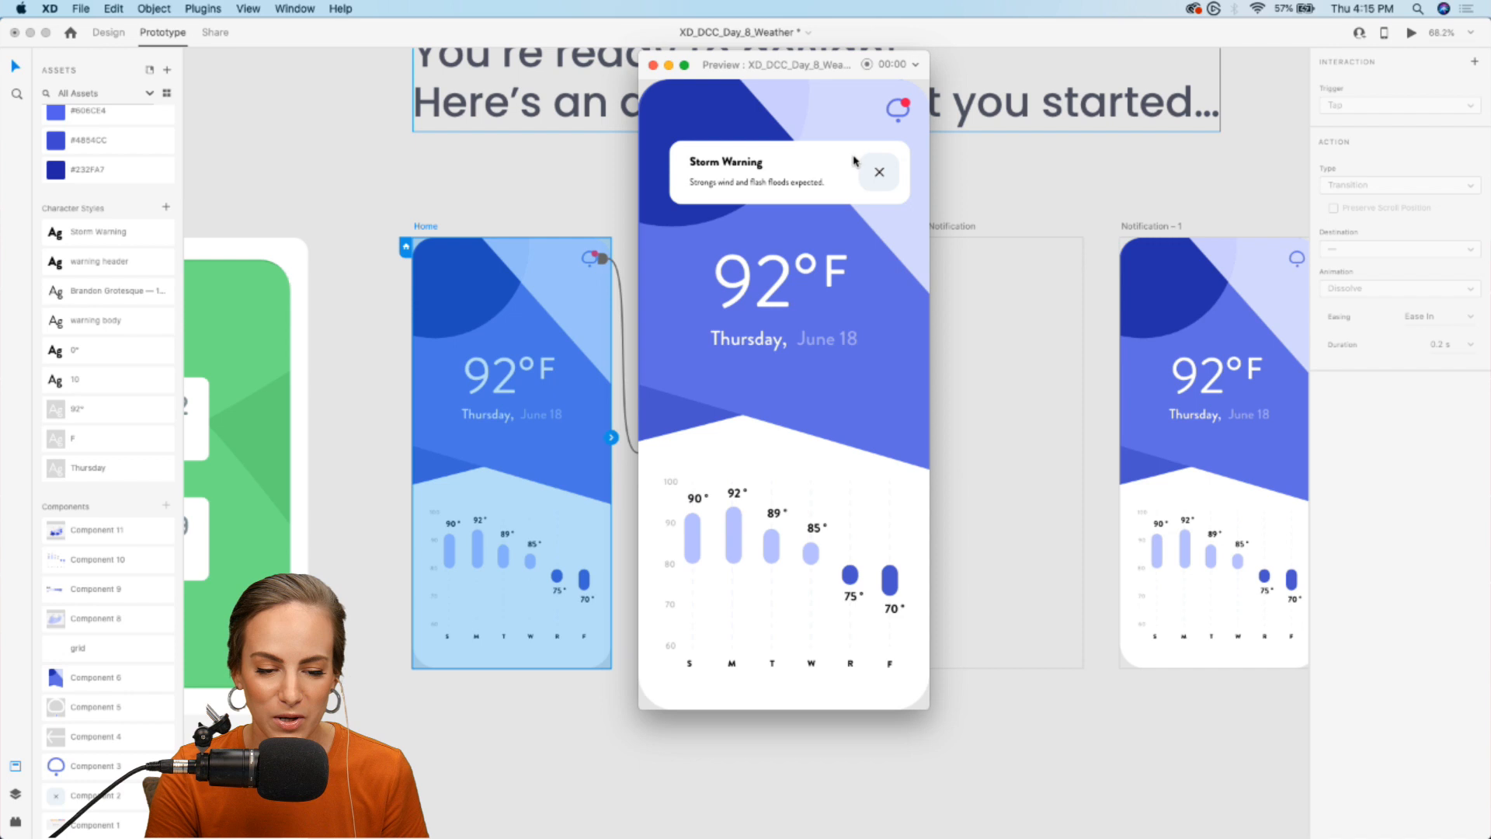
left_click(880, 174)
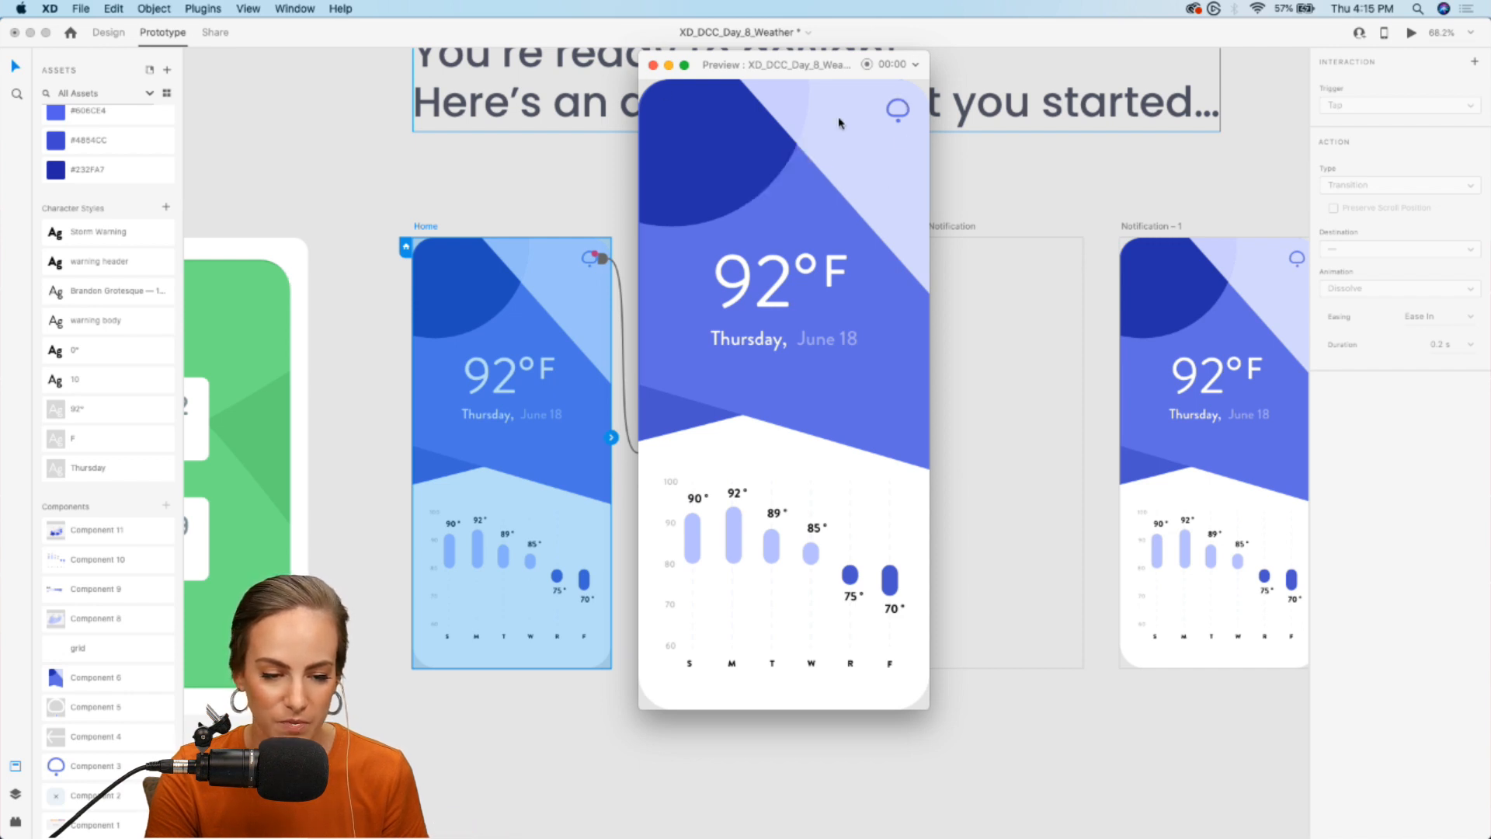
left_click(654, 65)
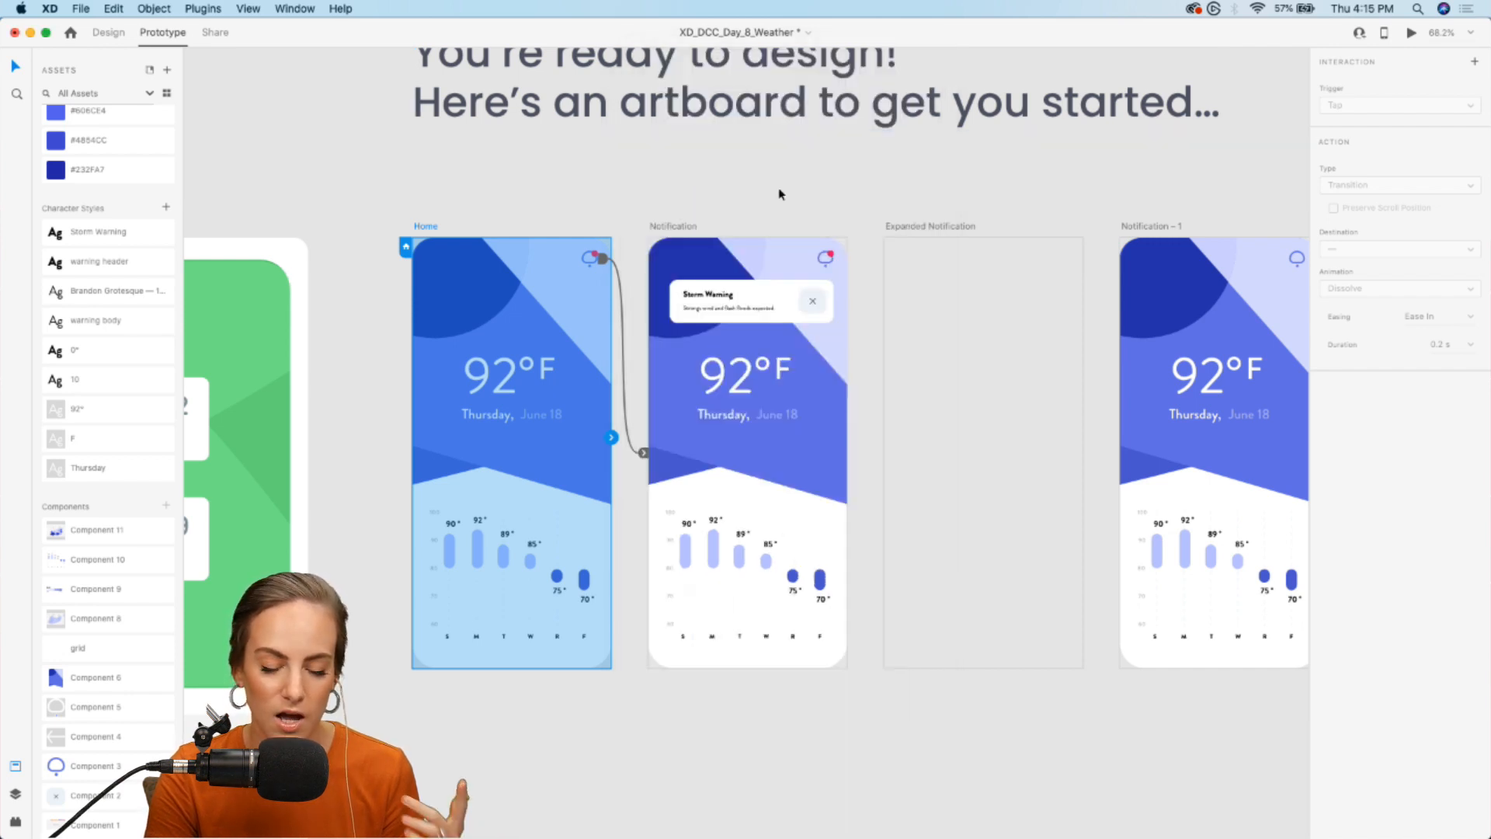
- Connect the whole Storm Warning card on the Notification artboard to the Notification – 1 artboard in Prototype mode
scroll(829, 225, "right", 2)
scroll(828, 220, "up", 3)
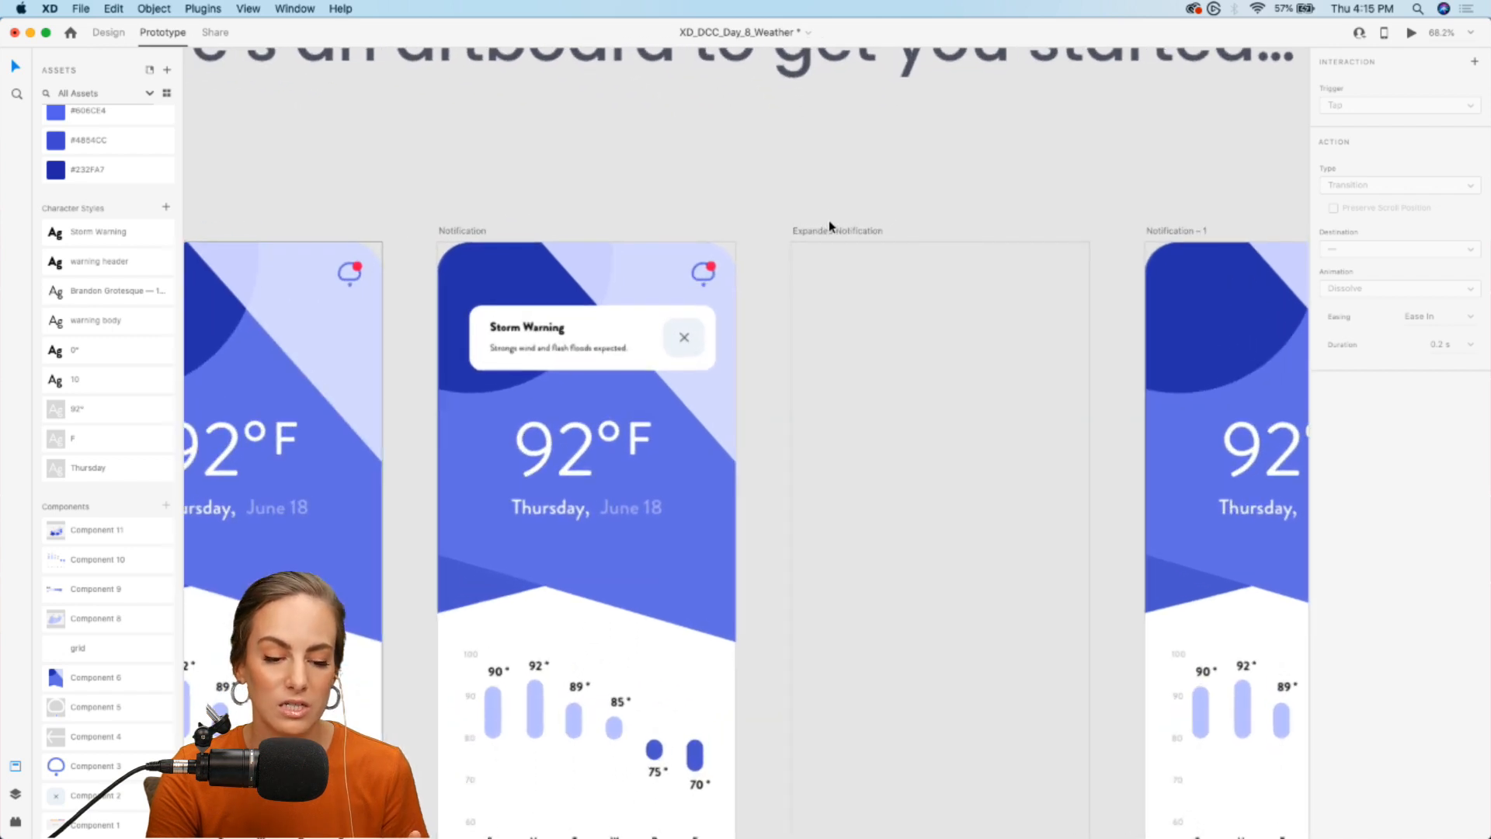
left_click(108, 31)
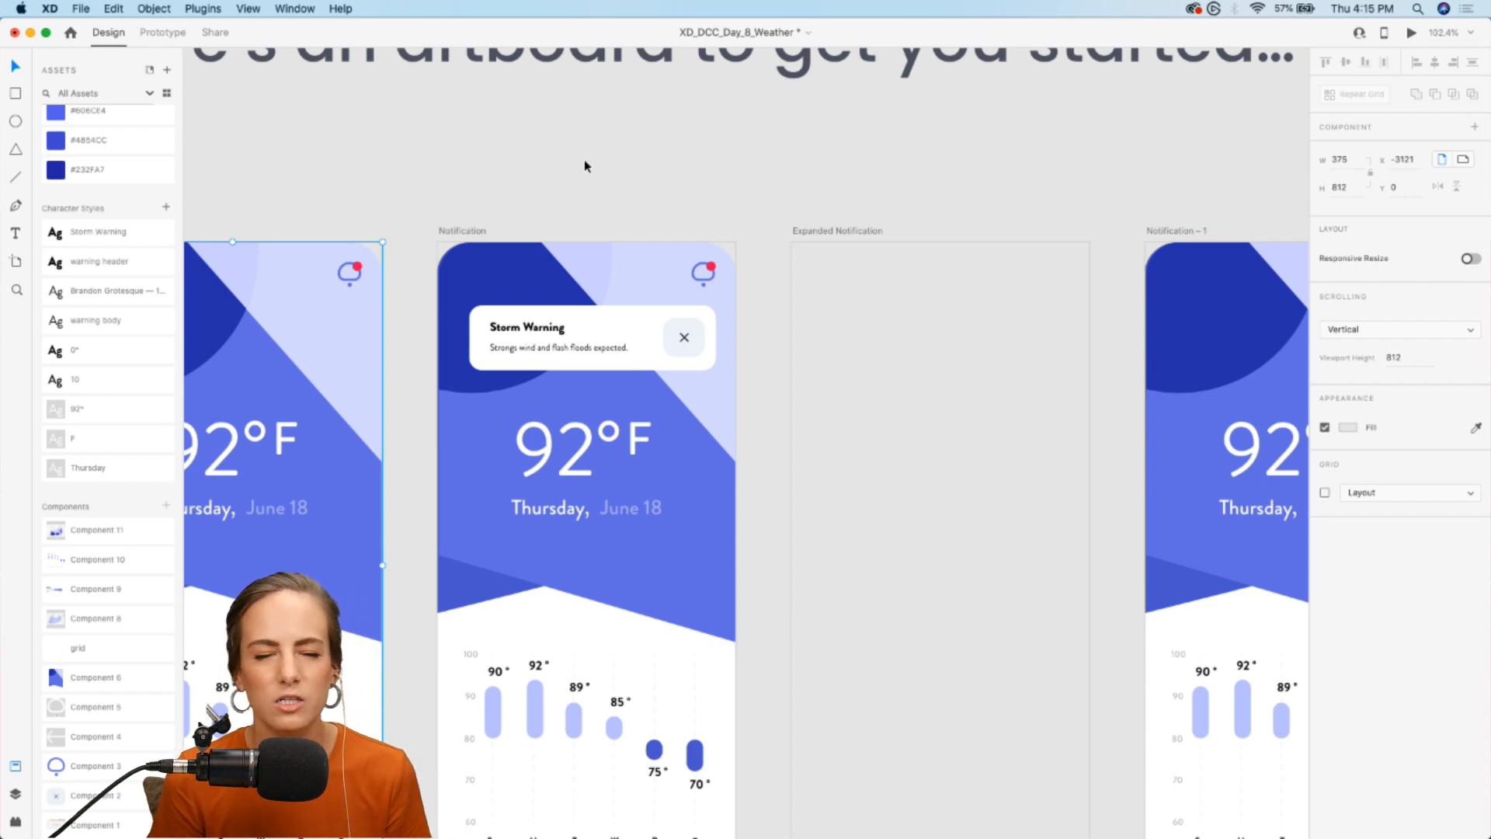
scroll(584, 158, "up", 2)
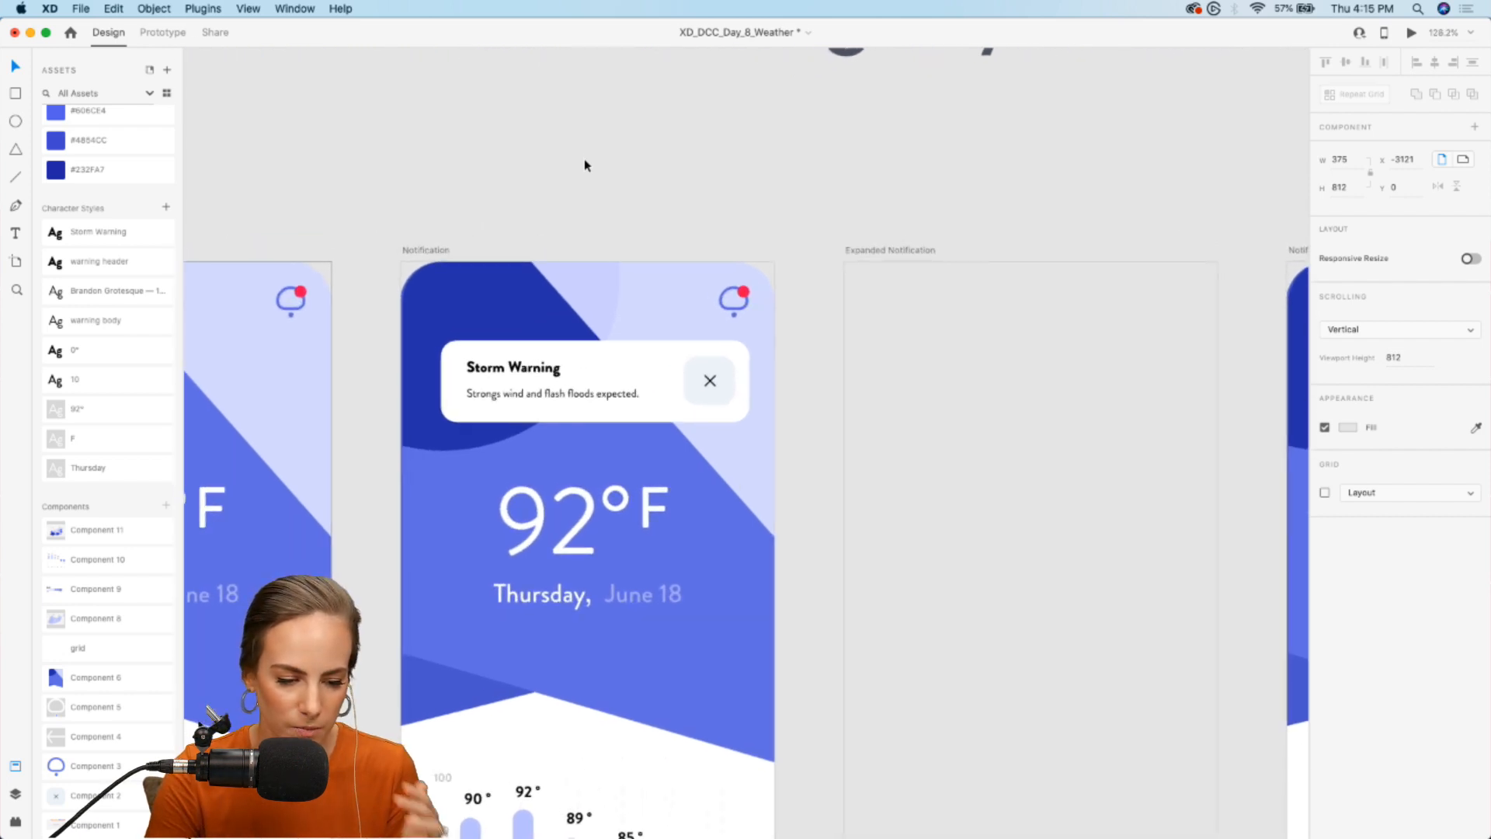
scroll(584, 159, "down", 2)
left_click(695, 258)
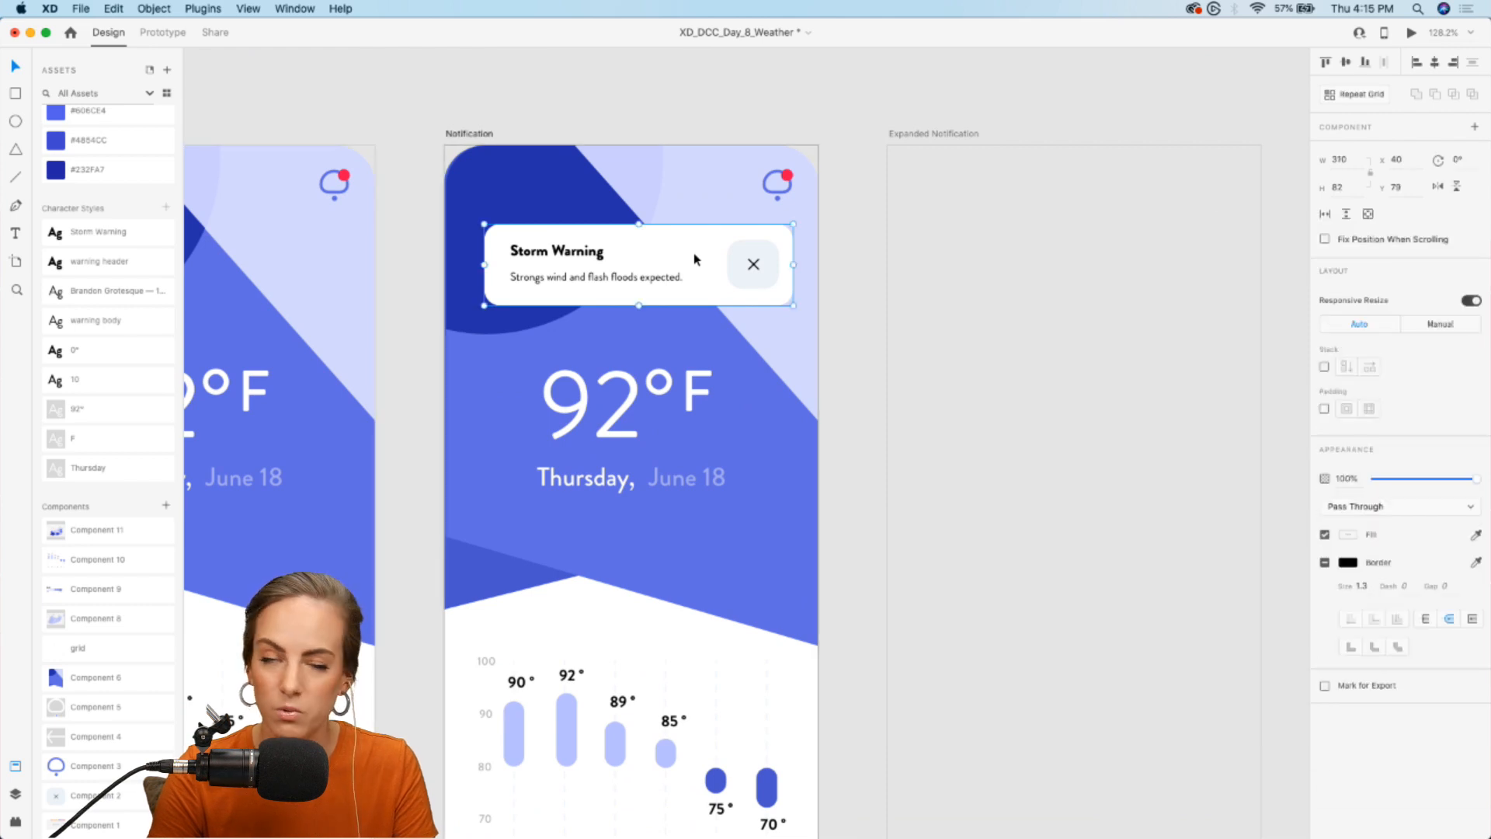
left_click(162, 32)
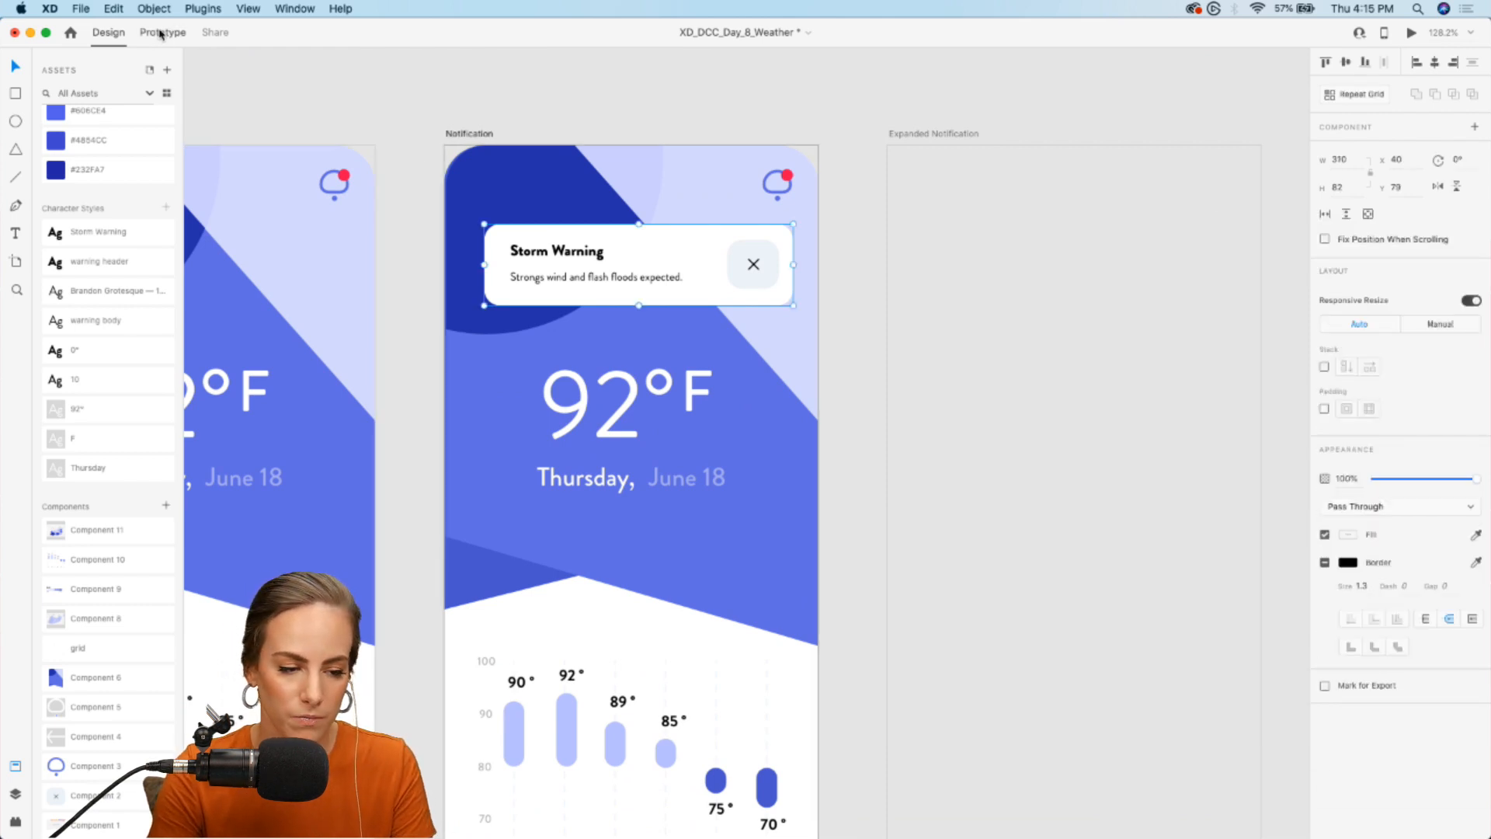
scroll(807, 233, "down", 3)
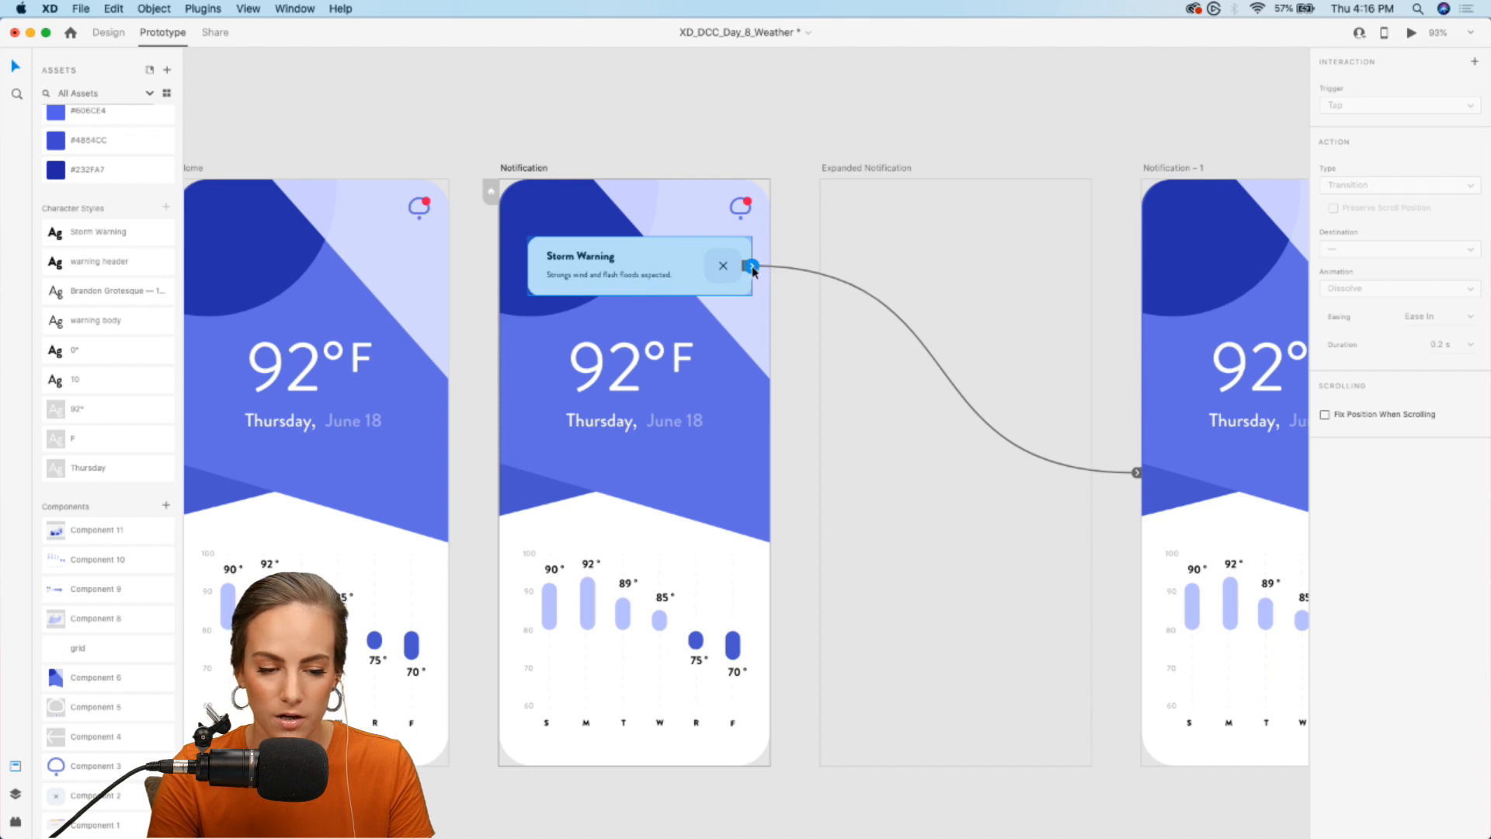
left_click_drag(766, 281, 1174, 578)
scroll(1173, 578, "right", 5)
scroll(1174, 578, "up", 1)
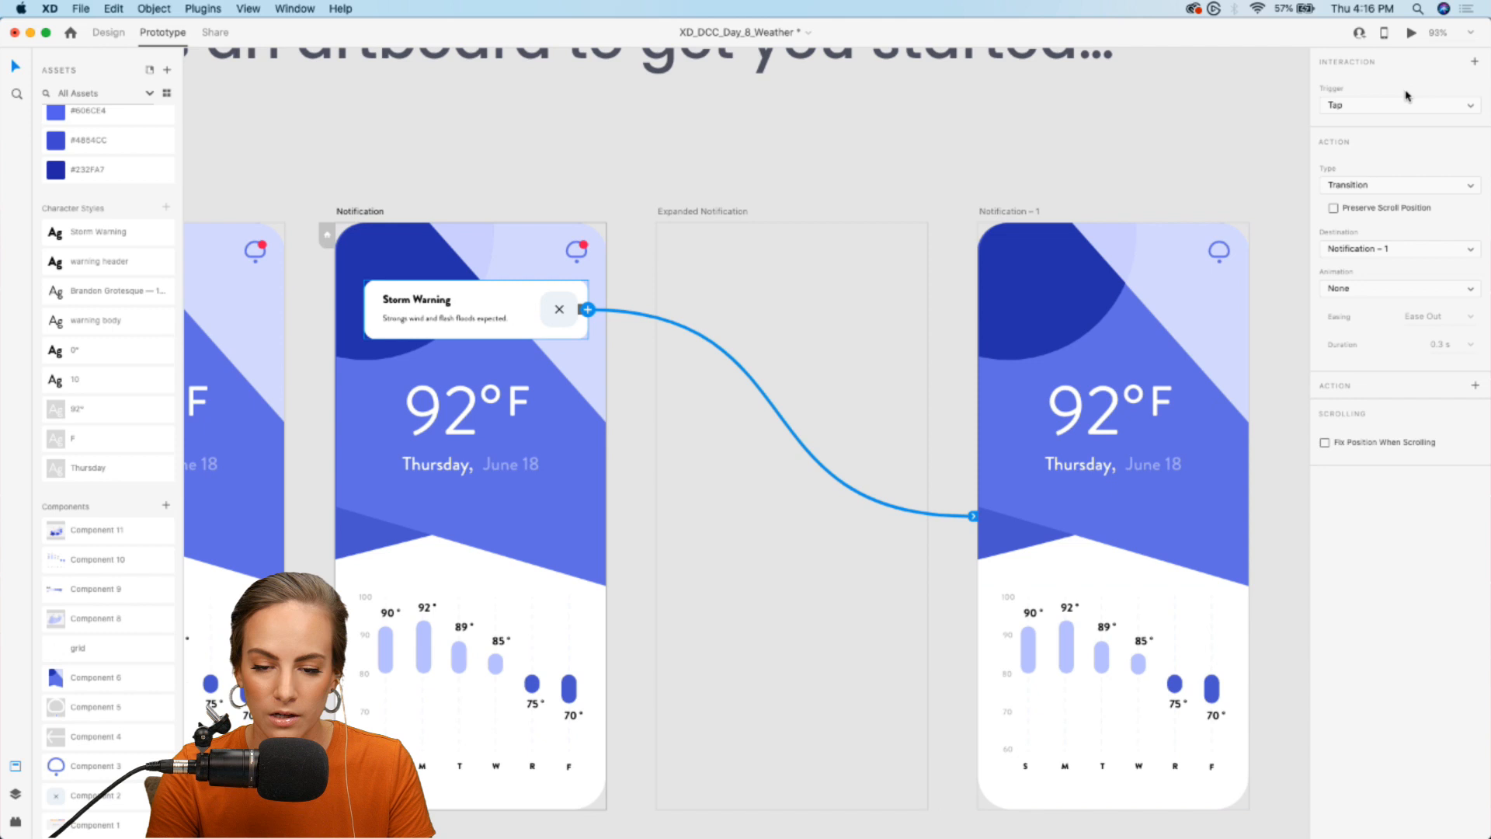
- Set the Storm Warning card's interaction trigger to Drag, with Auto-Animate as the action type
left_click(1396, 107)
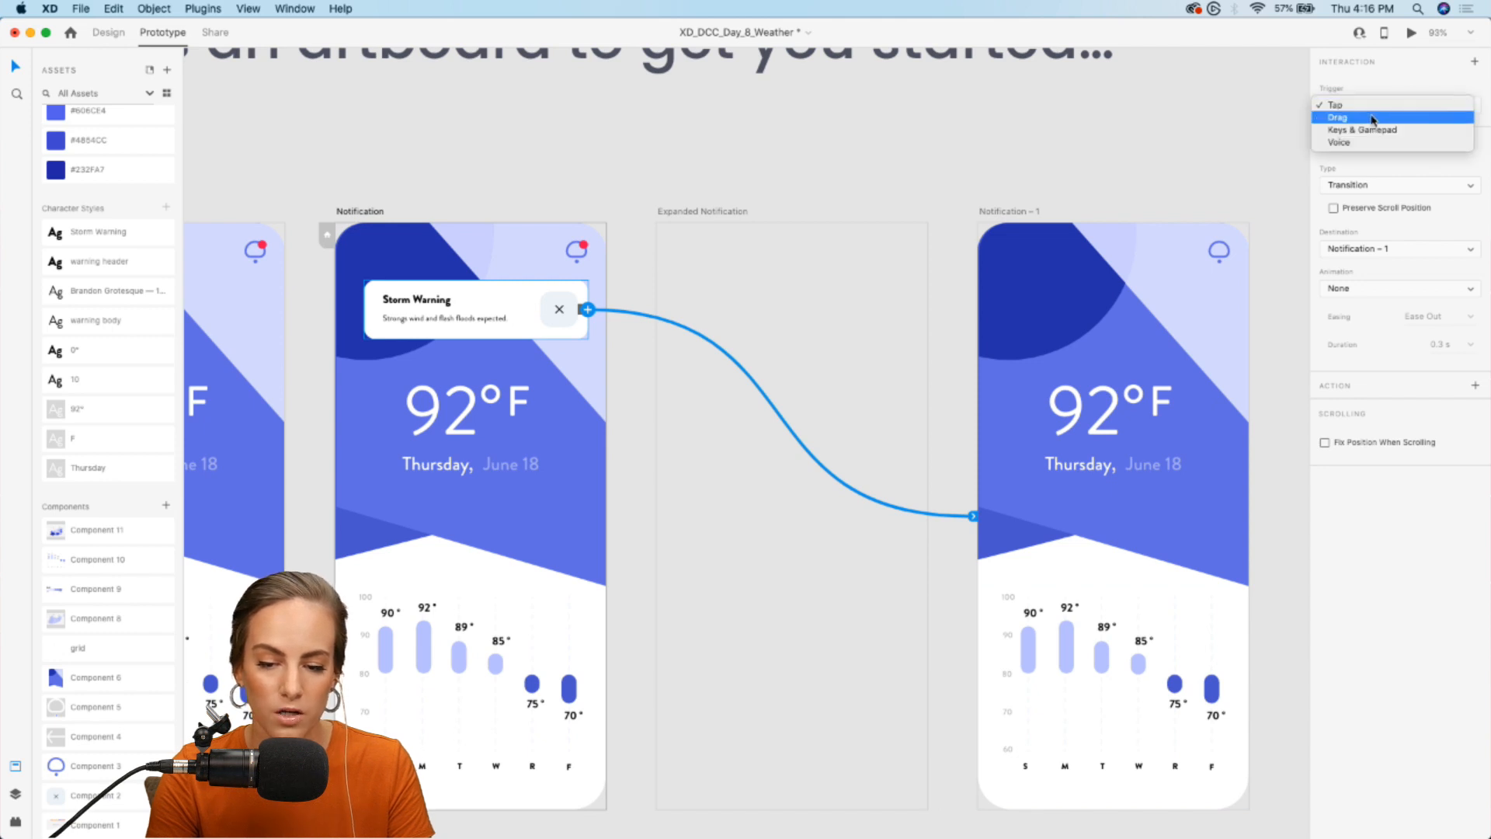
left_click(1373, 119)
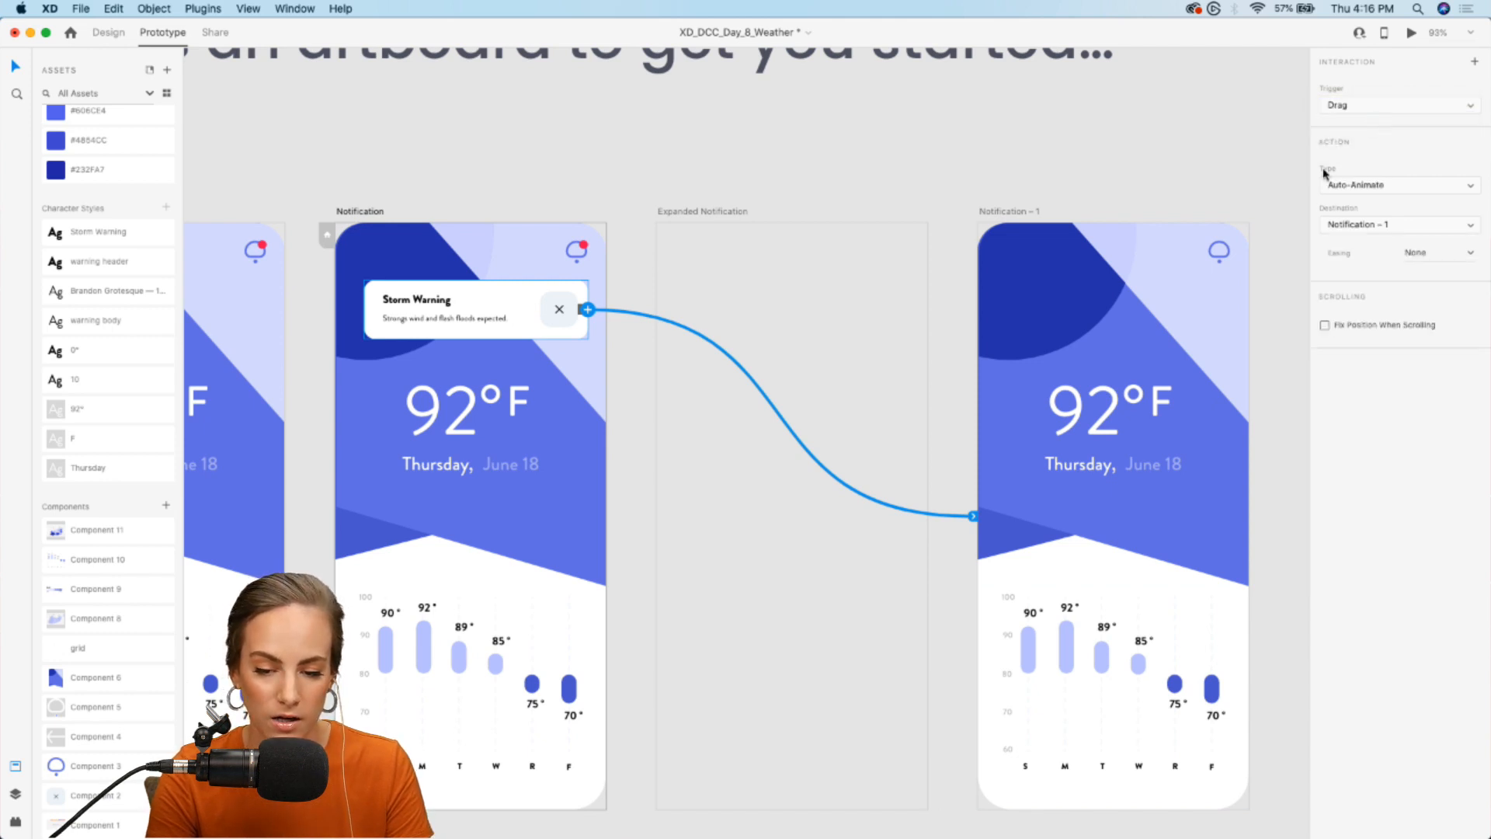
left_click(1432, 185)
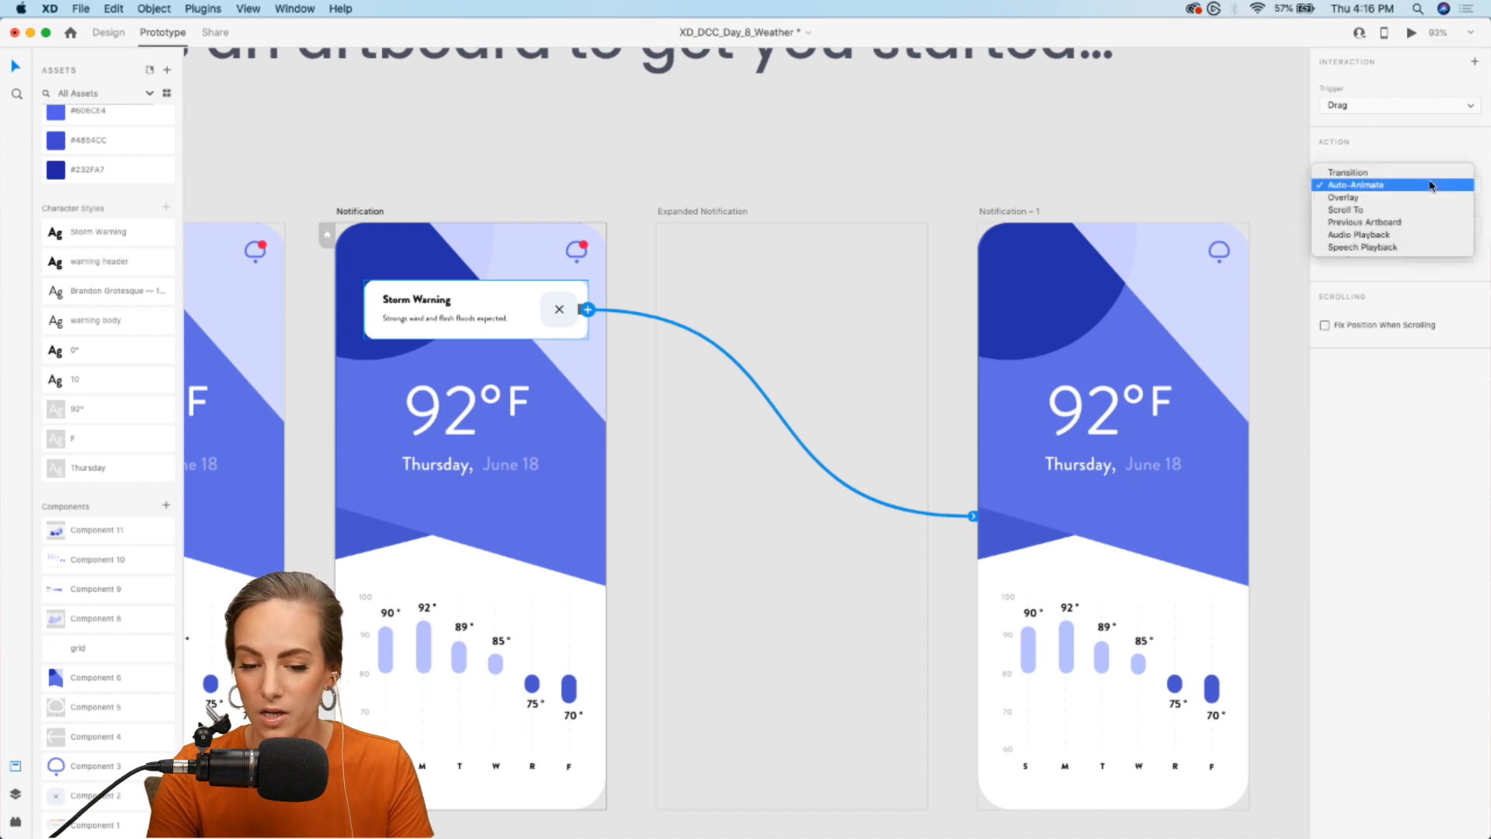
left_click(1438, 163)
left_click(898, 133)
- Copy the Storm Warning card onto Notification – 1 in Design mode and move it past the artboard's left edge, to about X -271
left_click(498, 318)
left_click(108, 32)
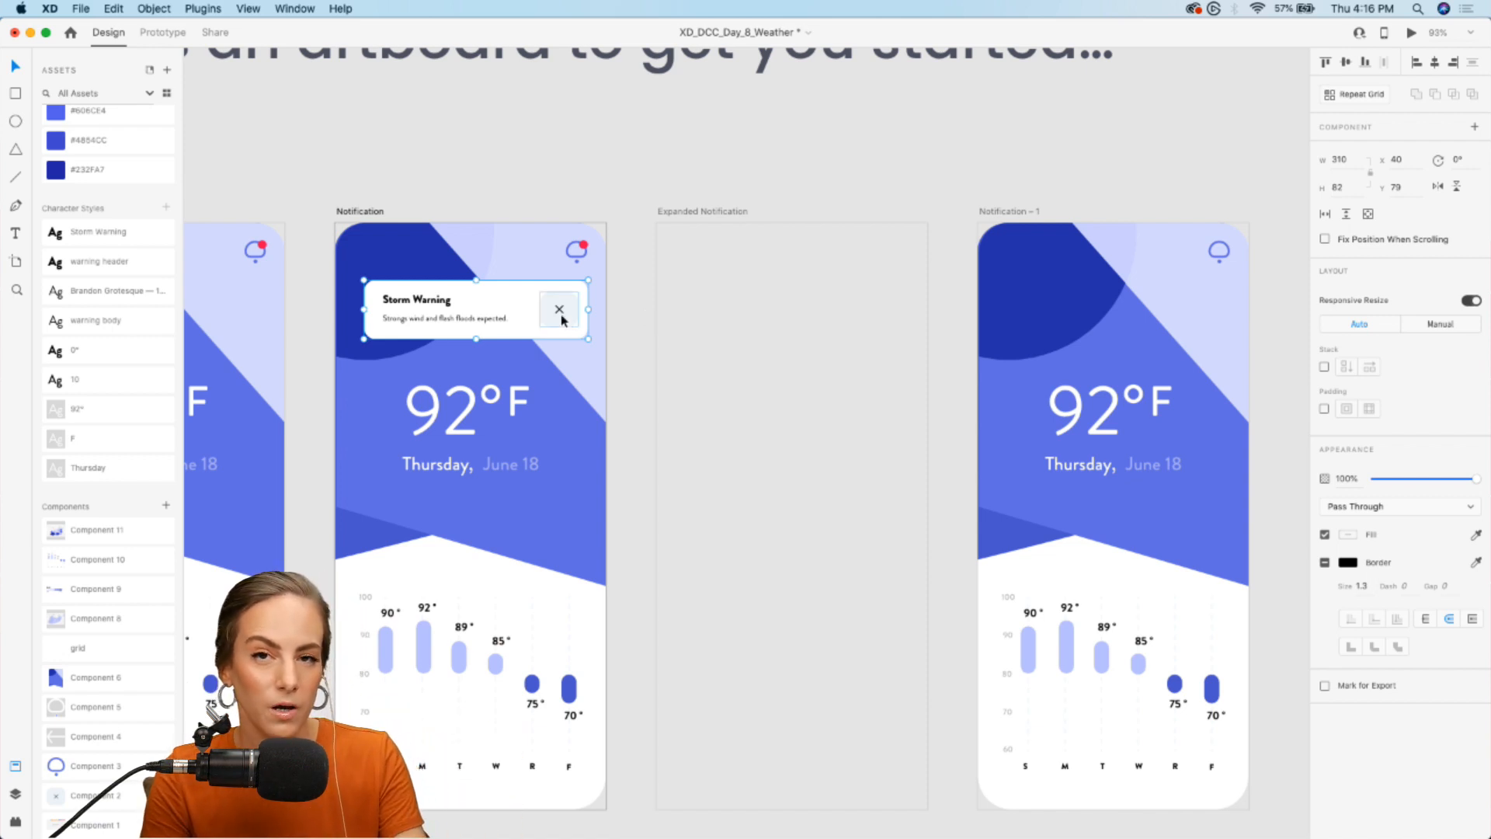
key("super+c")
left_click(1117, 285)
key("super+v")
scroll(1115, 247, "right", 5)
scroll(1115, 246, "up", 2)
left_click_drag(1047, 322, 819, 323)
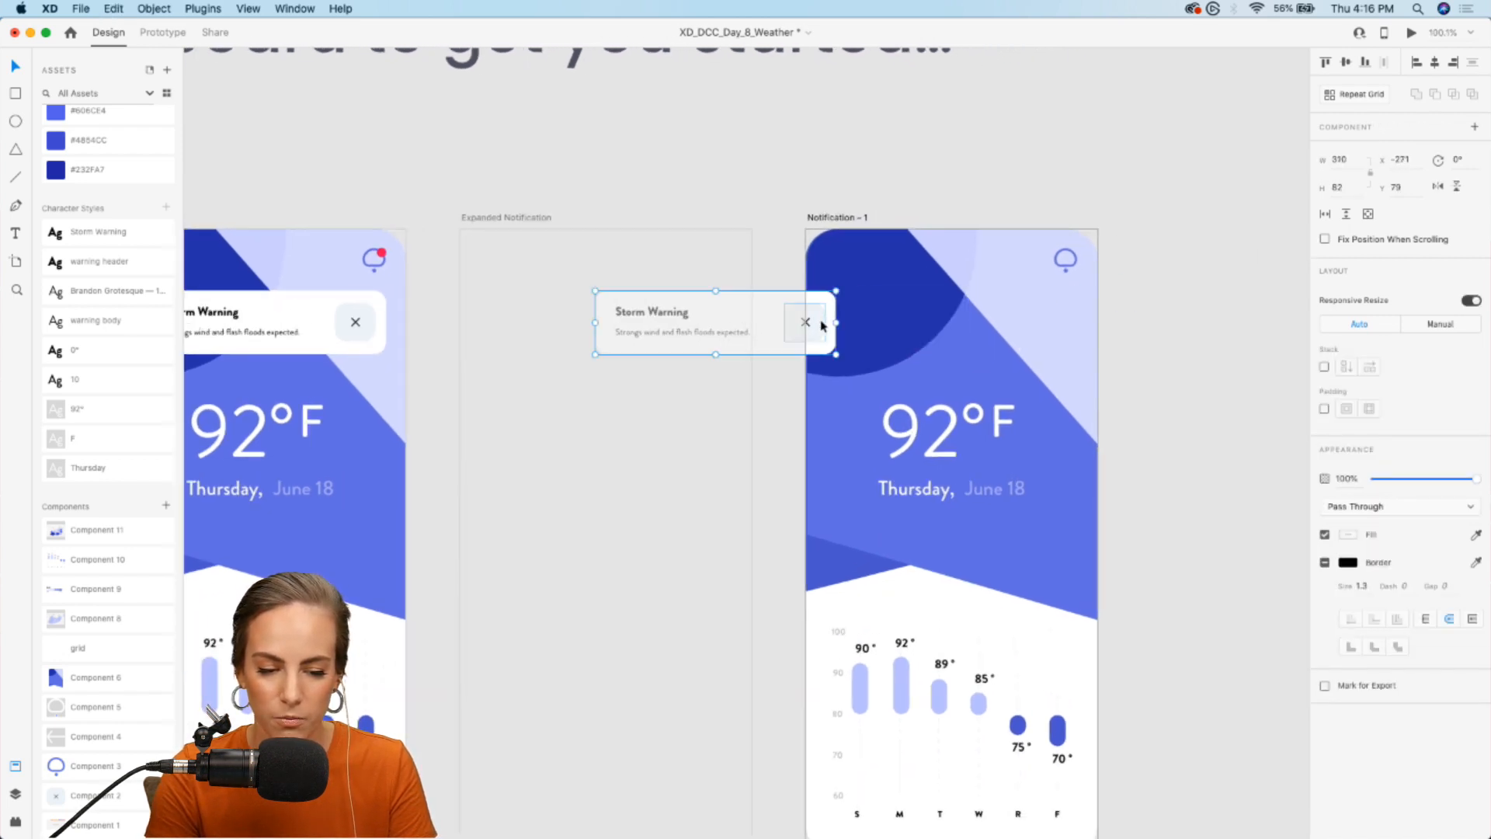
- Set the opacity of the copied Storm Warning card on Notification – 1 to 0%
left_click(1419, 480)
left_click_drag(1418, 480, 1316, 455)
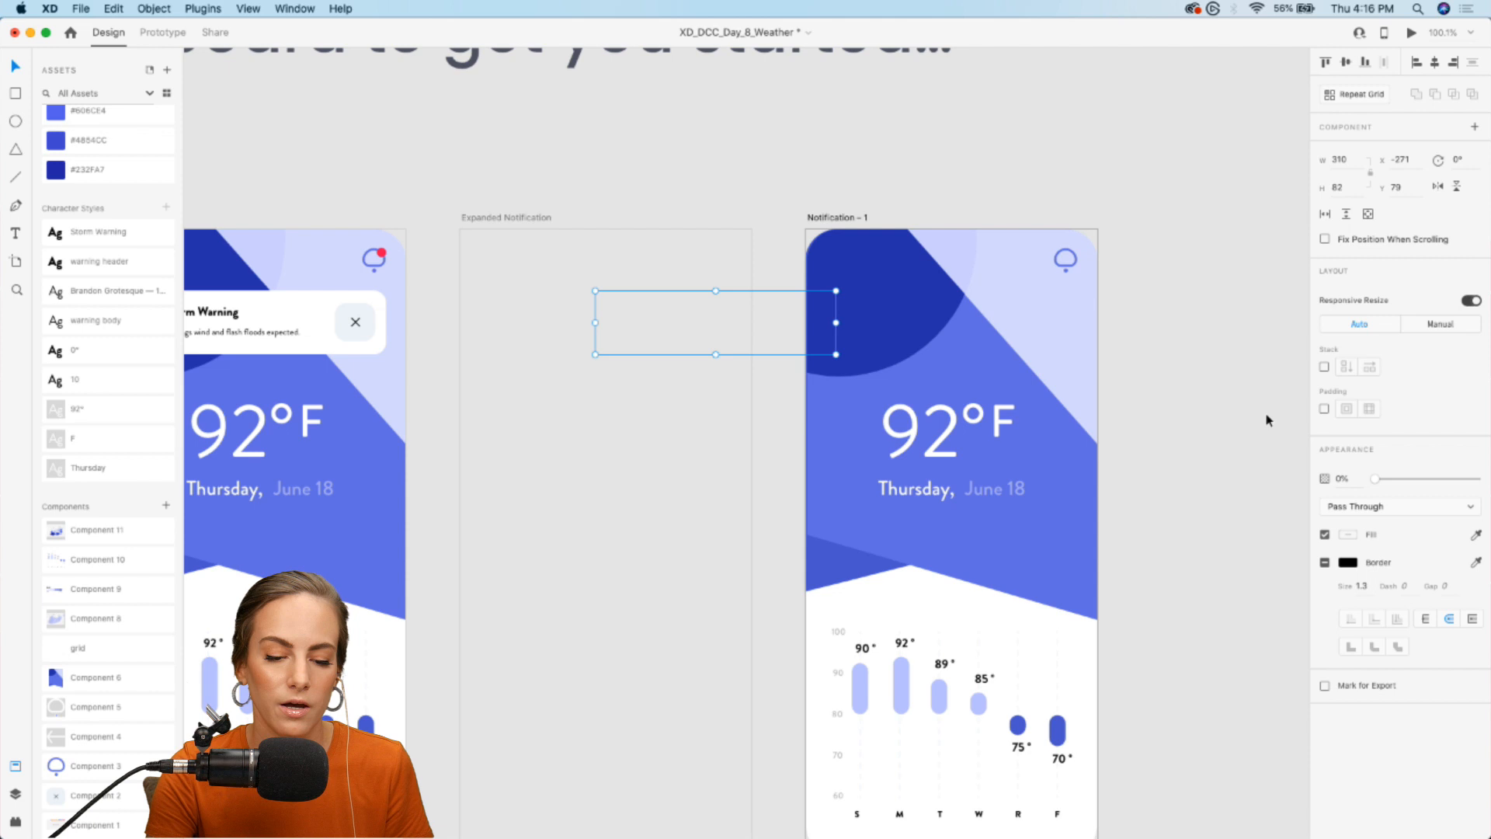
scroll(1268, 420, "down", 2)
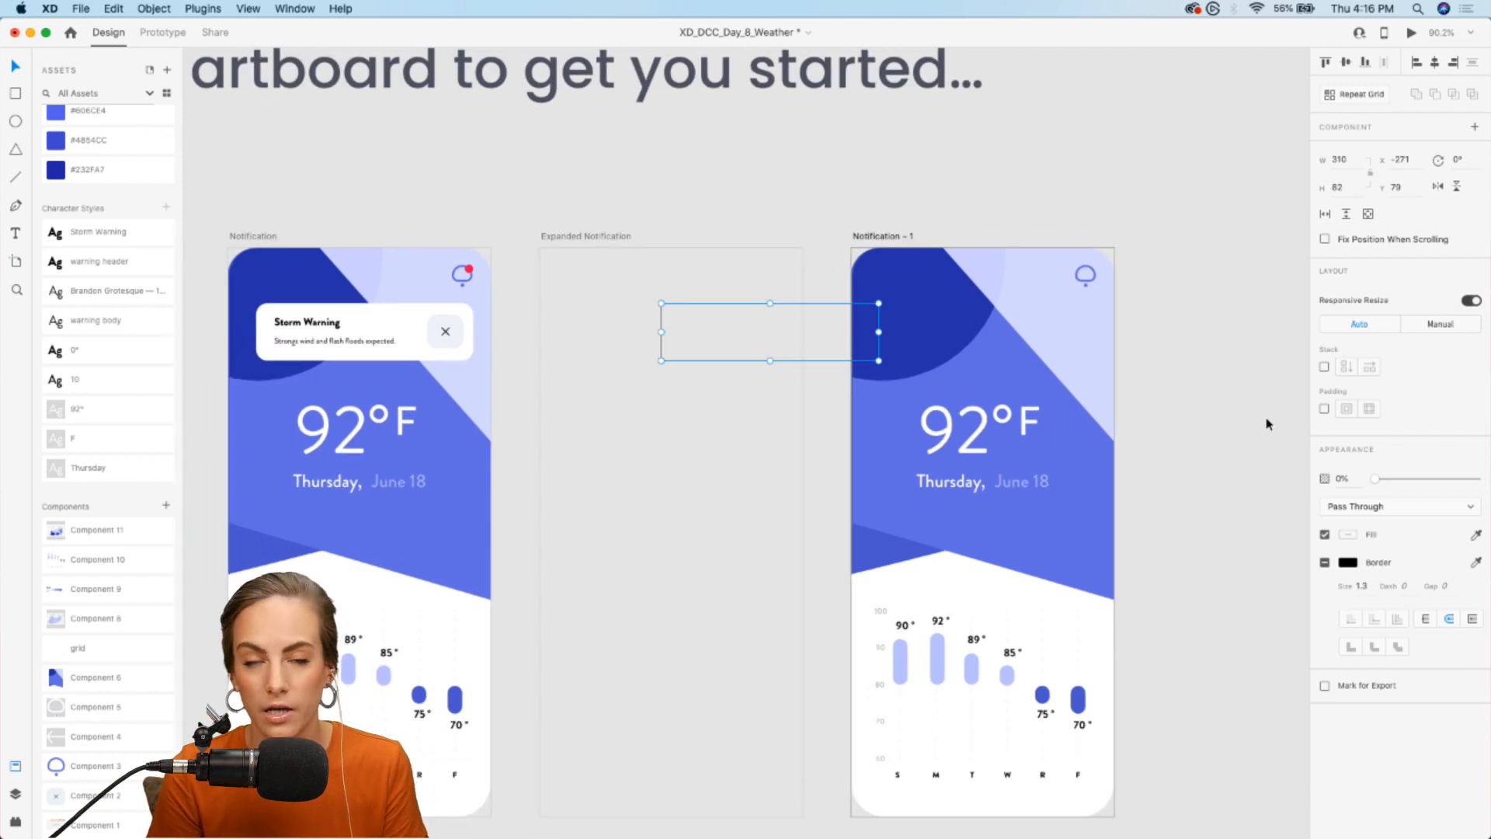
left_click(1215, 425)
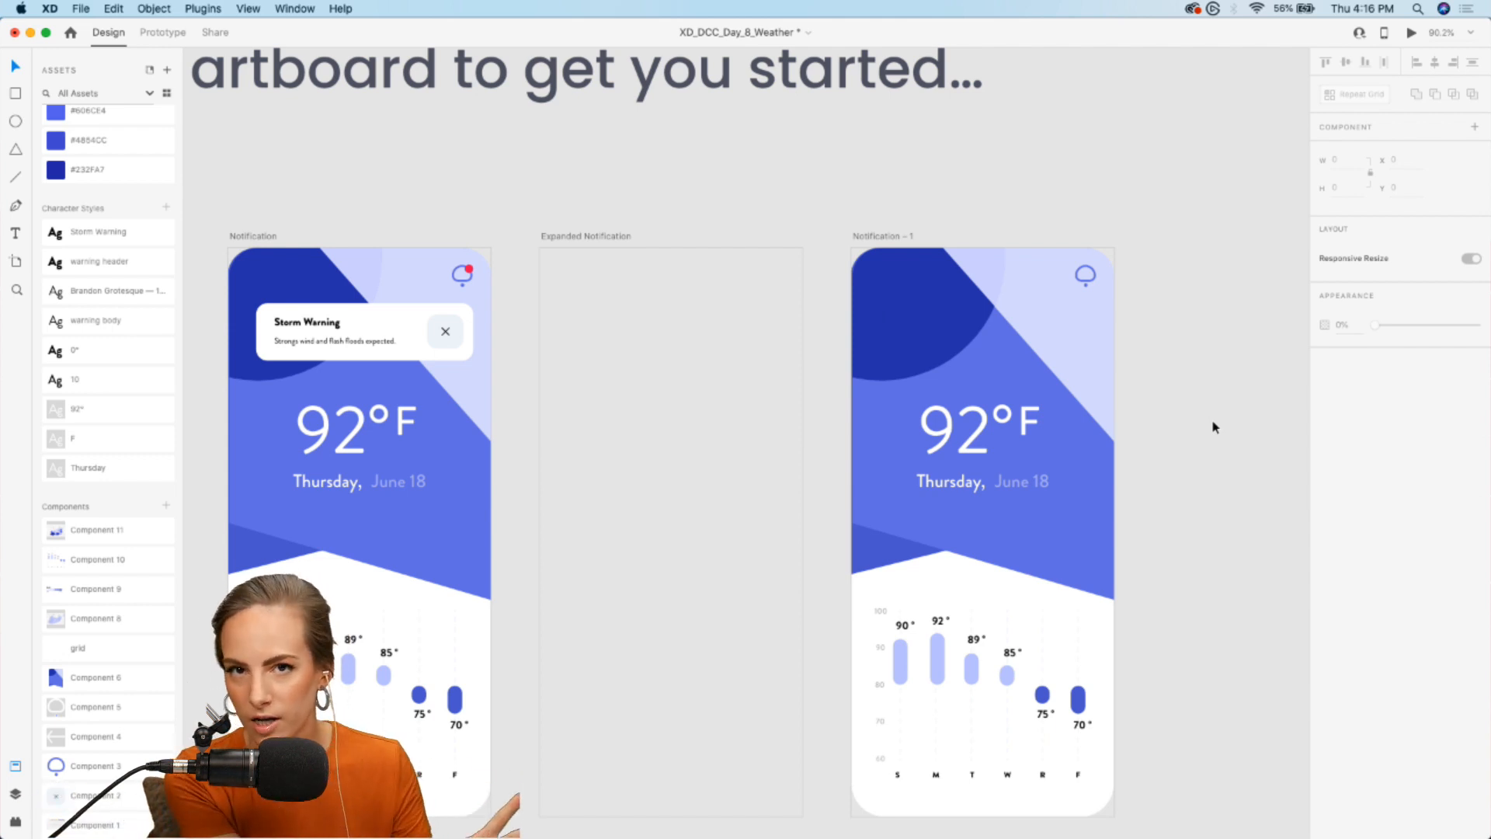
- Preview the prototype from the Home artboard, opening the notification from the bell icon and dismissing the Storm Warning card
scroll(1215, 426, "left", 3)
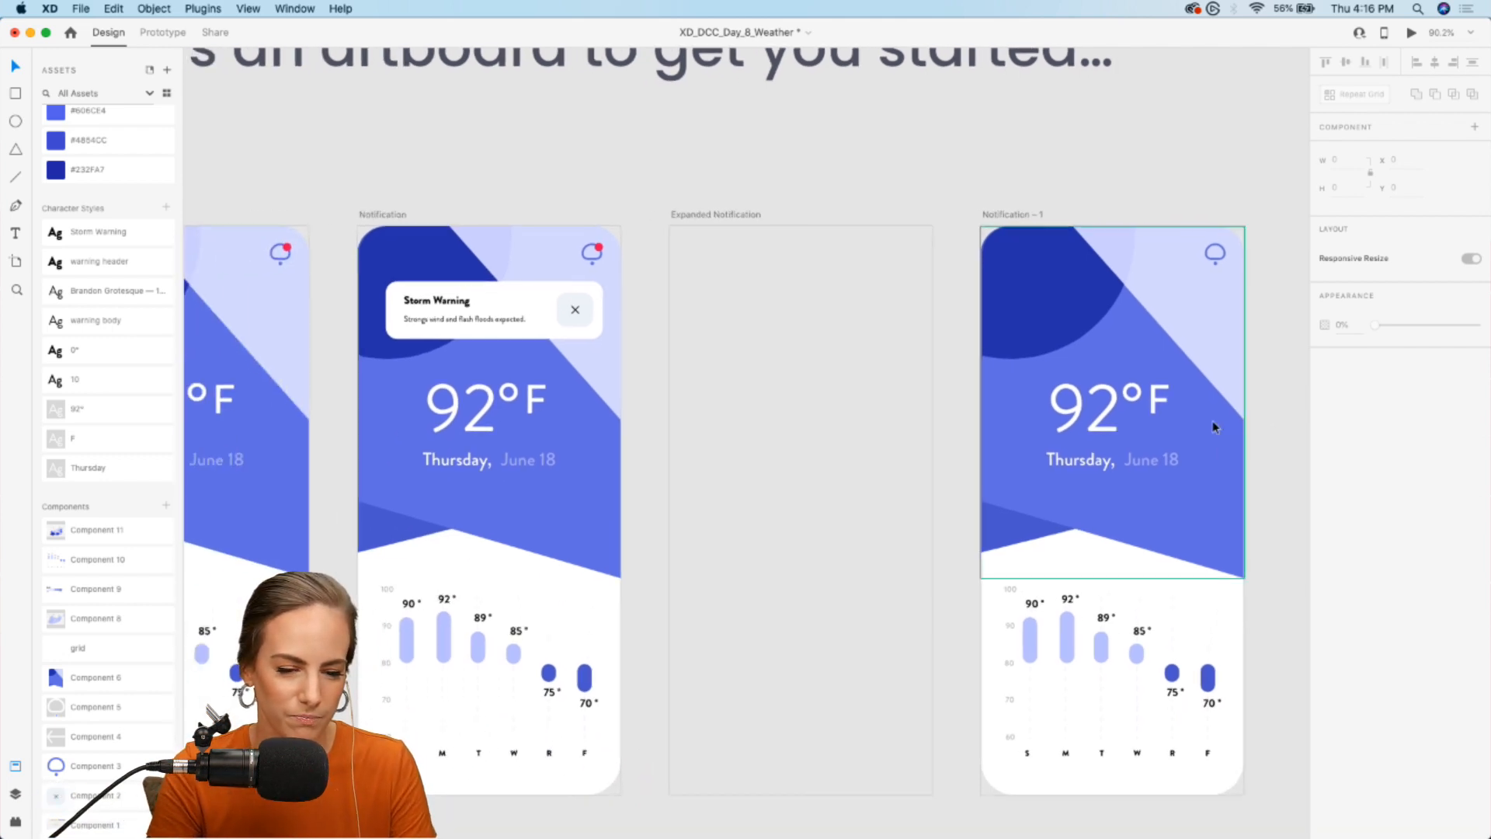
left_click(162, 32)
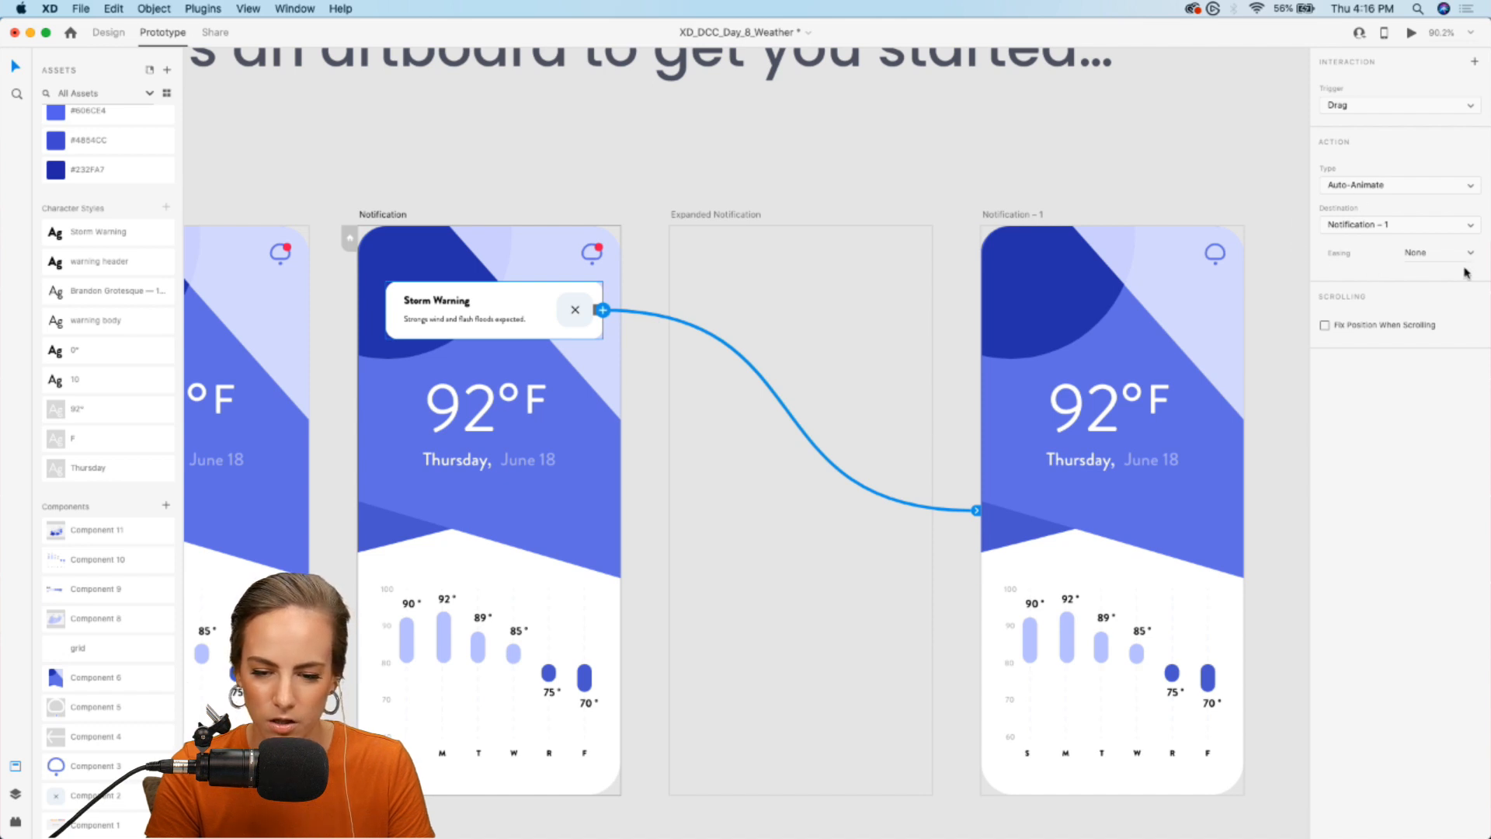
left_click(1091, 190)
scroll(1108, 191, "left", 4)
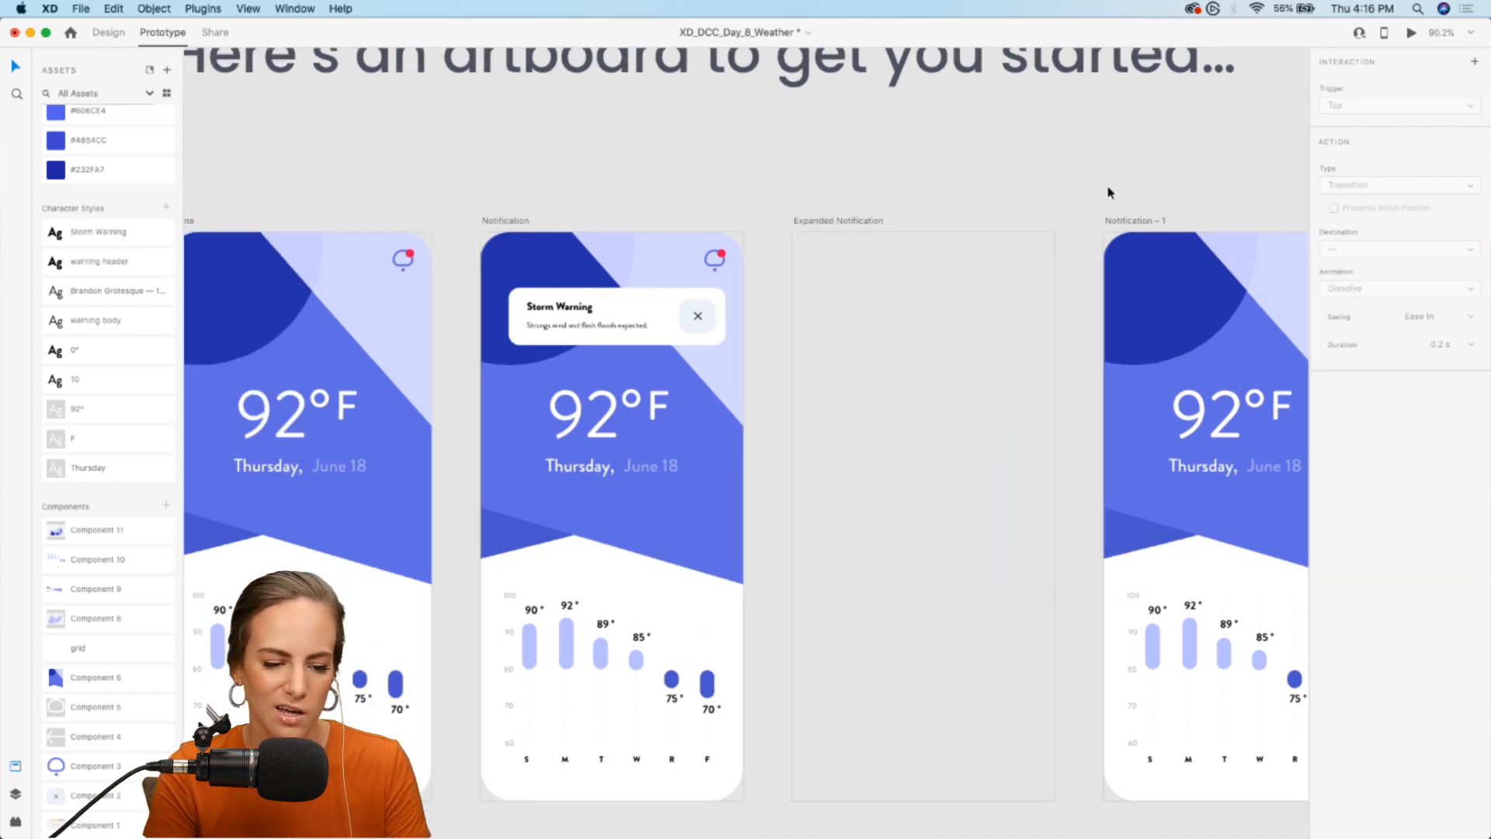
left_click(1411, 33)
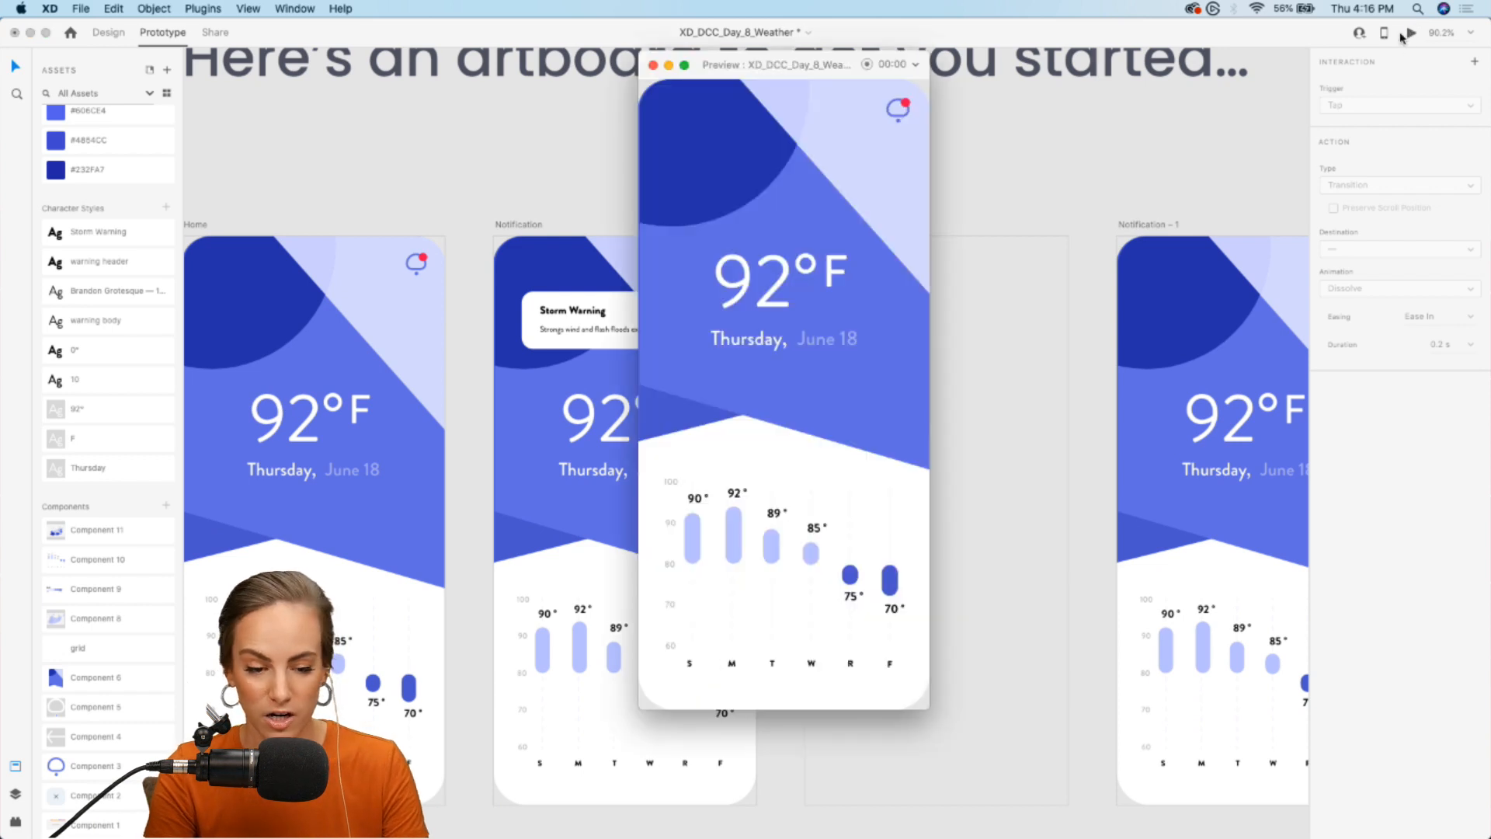
left_click(904, 107)
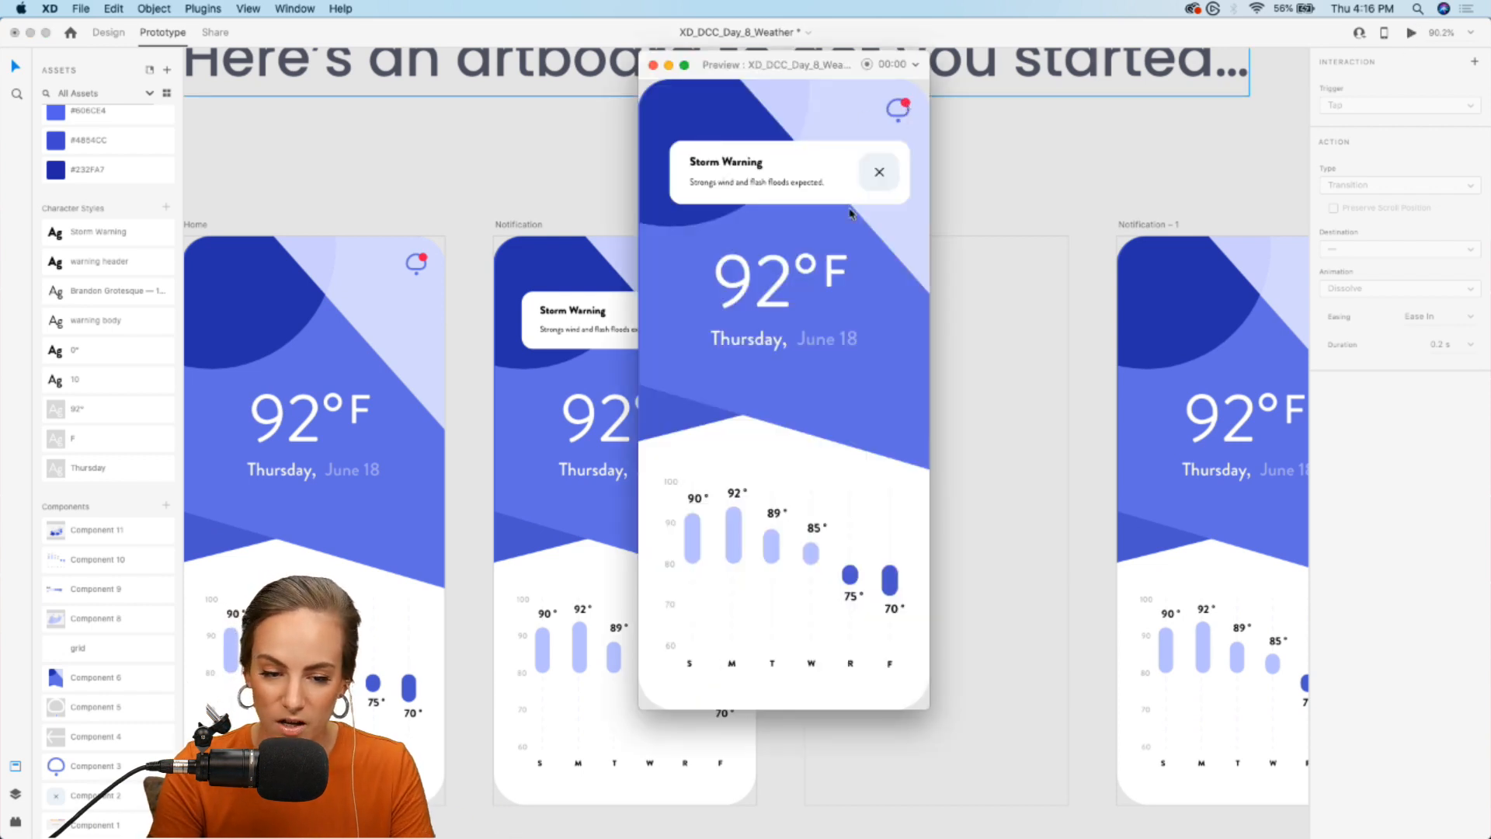
left_click(873, 171)
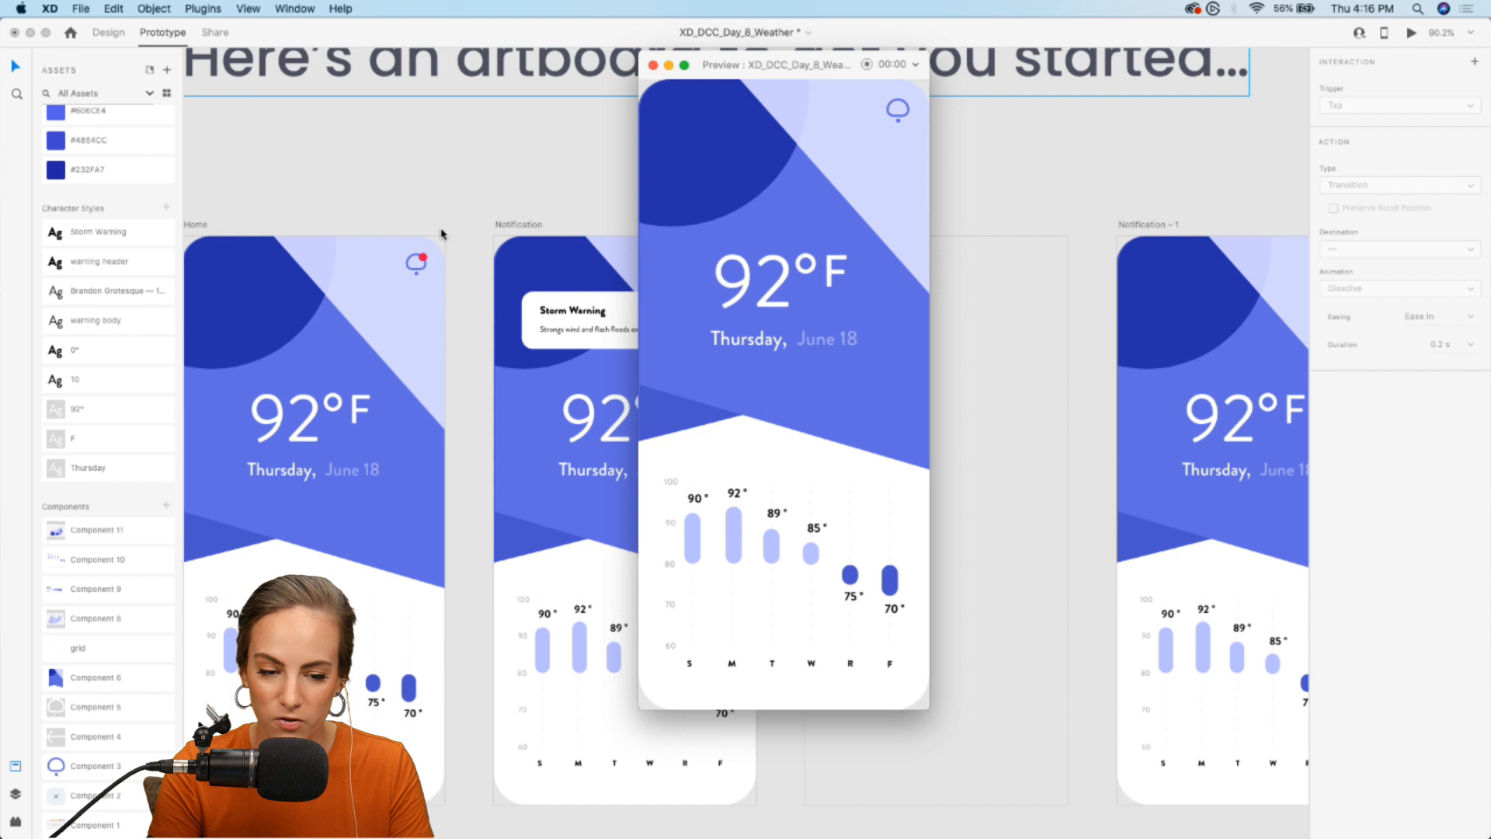
left_click(653, 65)
- Copy all the contents of the Notification artboard into the empty Expanded Notification artboard in Design mode
scroll(677, 270, "up", 5)
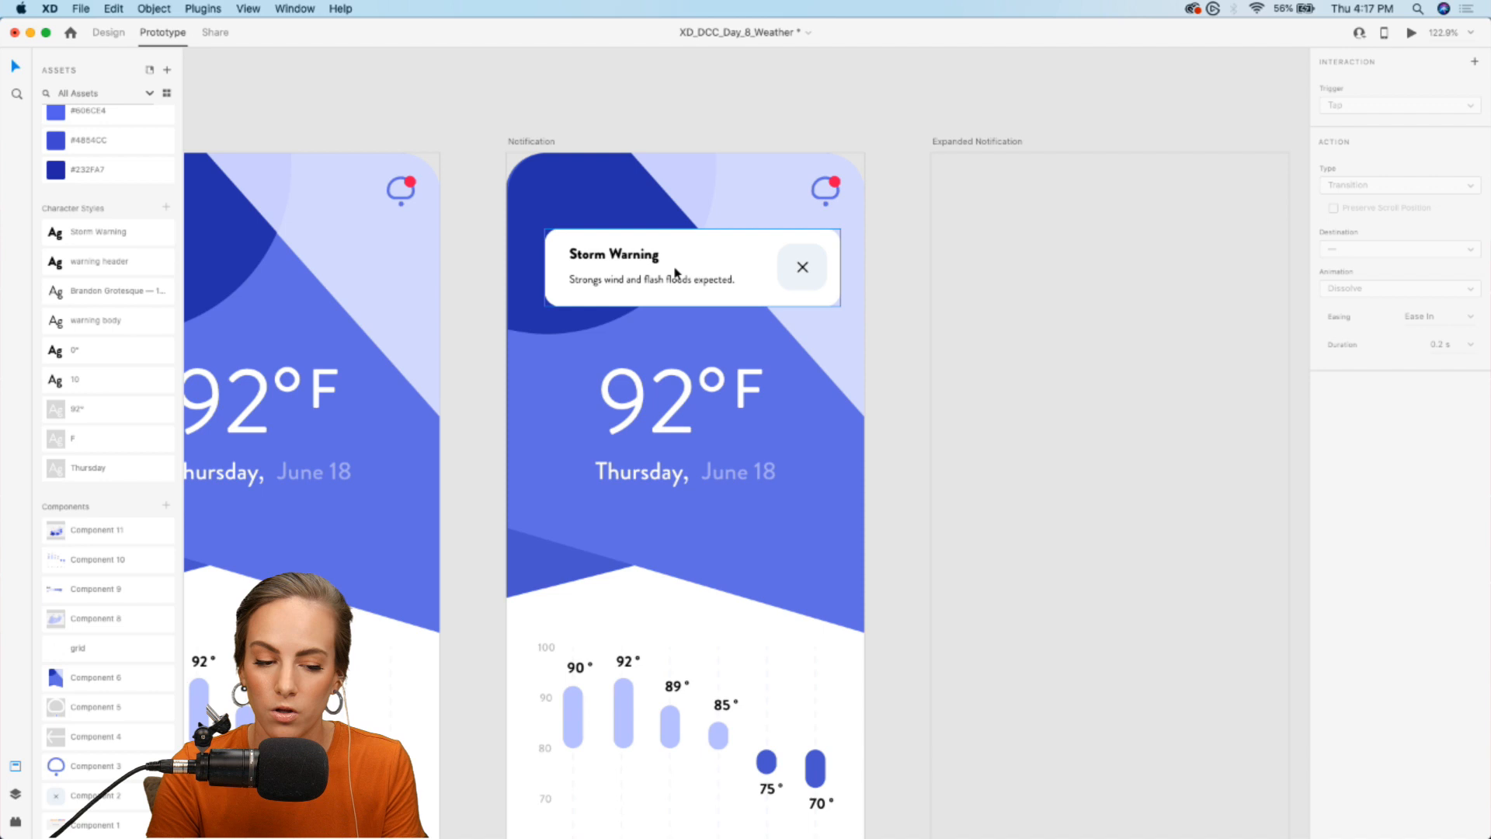
scroll(675, 272, "down", 3)
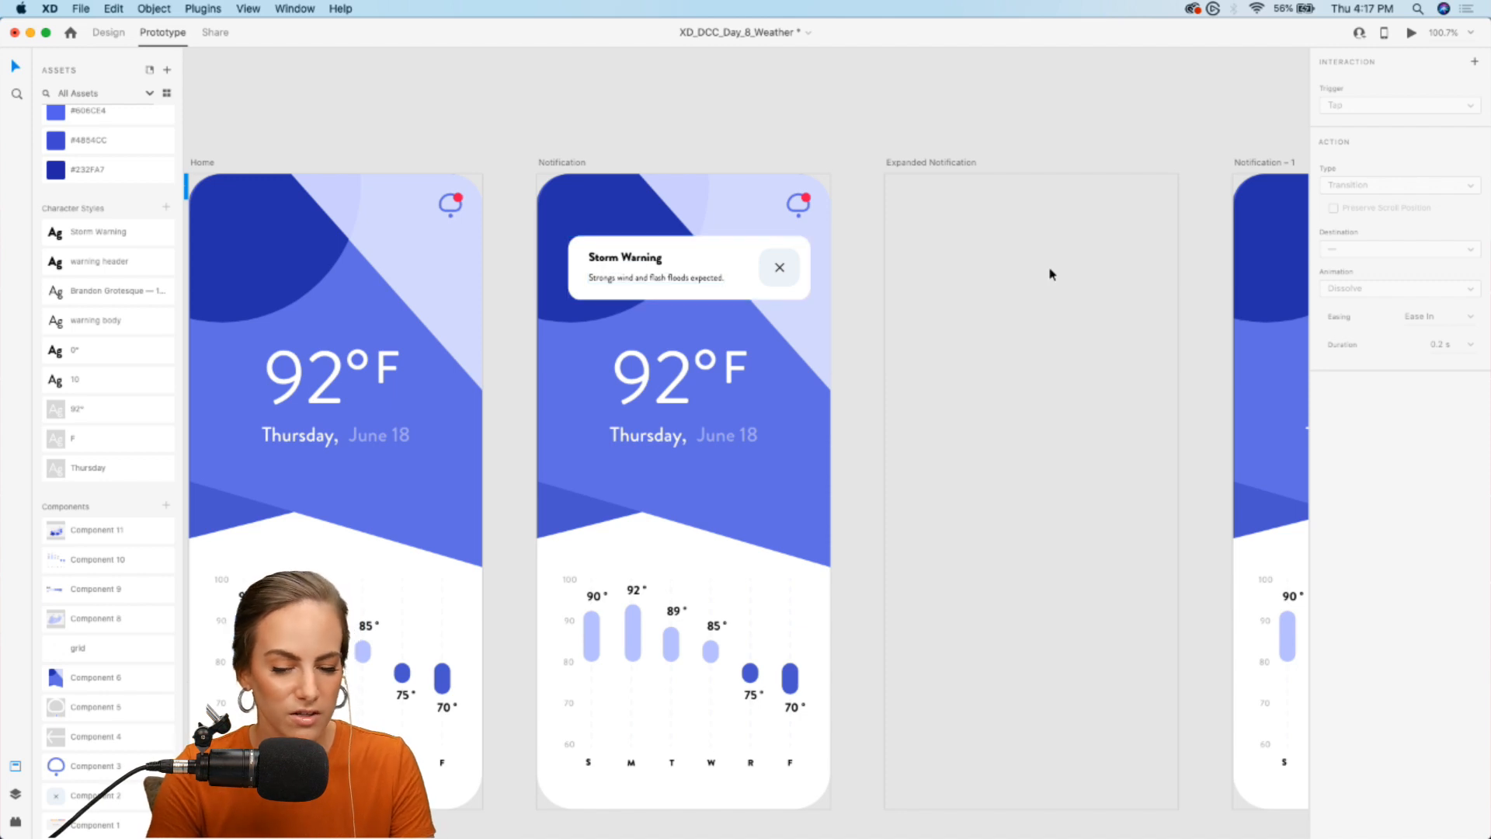
scroll(1051, 274, "right", 2)
scroll(1051, 274, "down", 2)
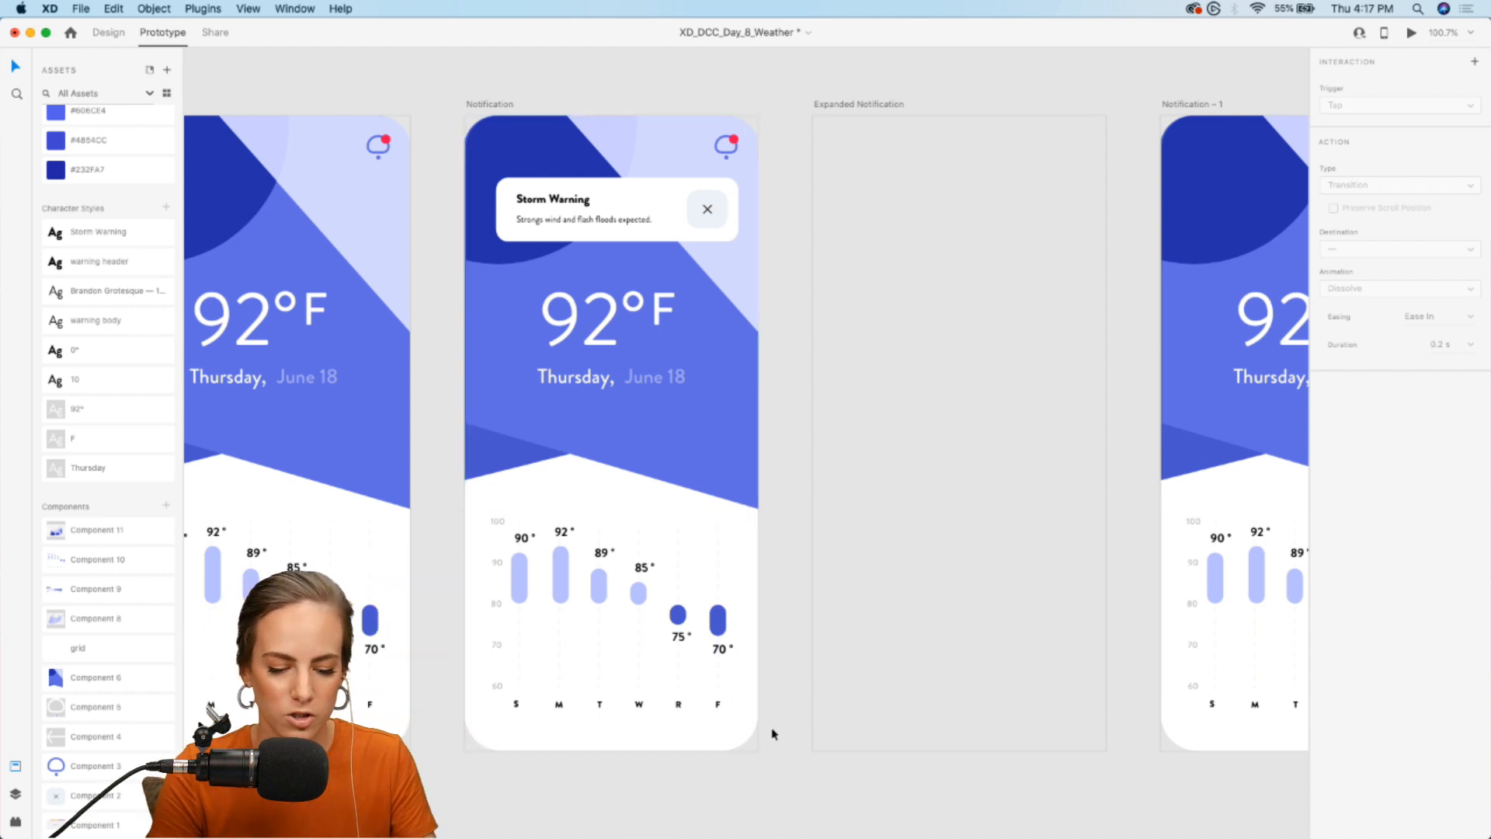
left_click(108, 32)
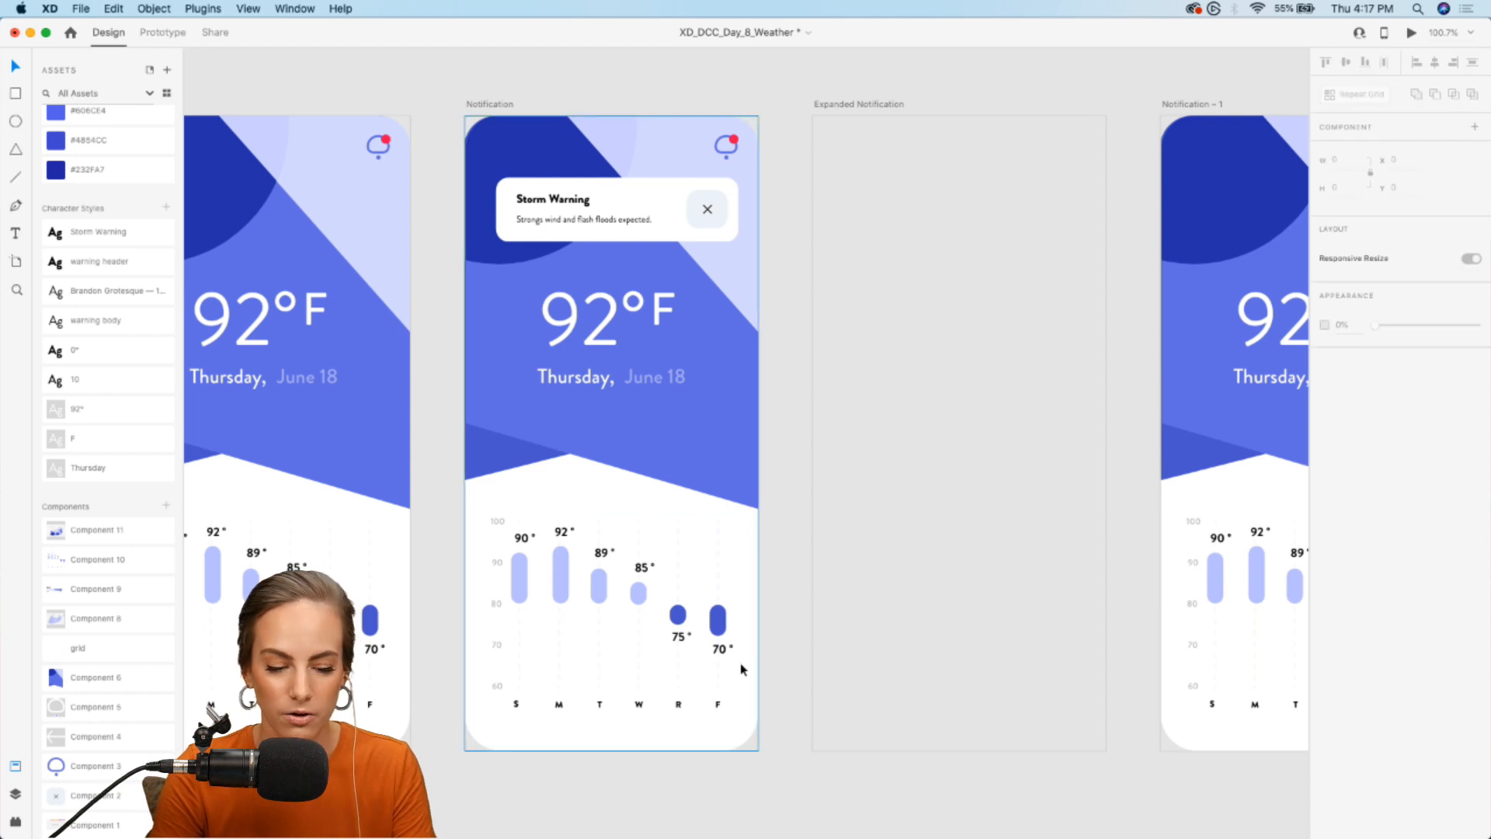
left_click_drag(777, 789, 455, 130)
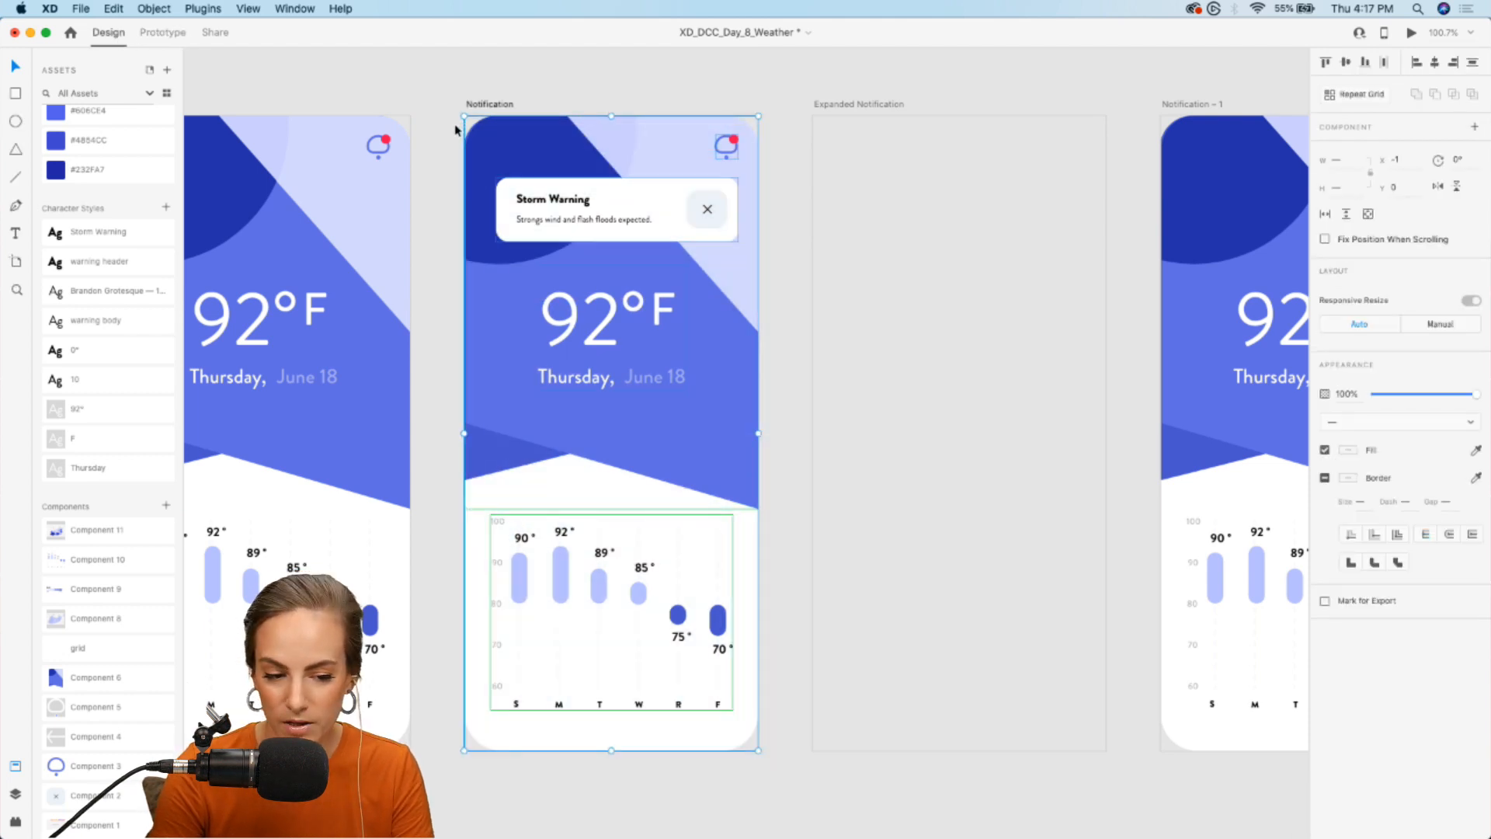
scroll(915, 326, "right", 2)
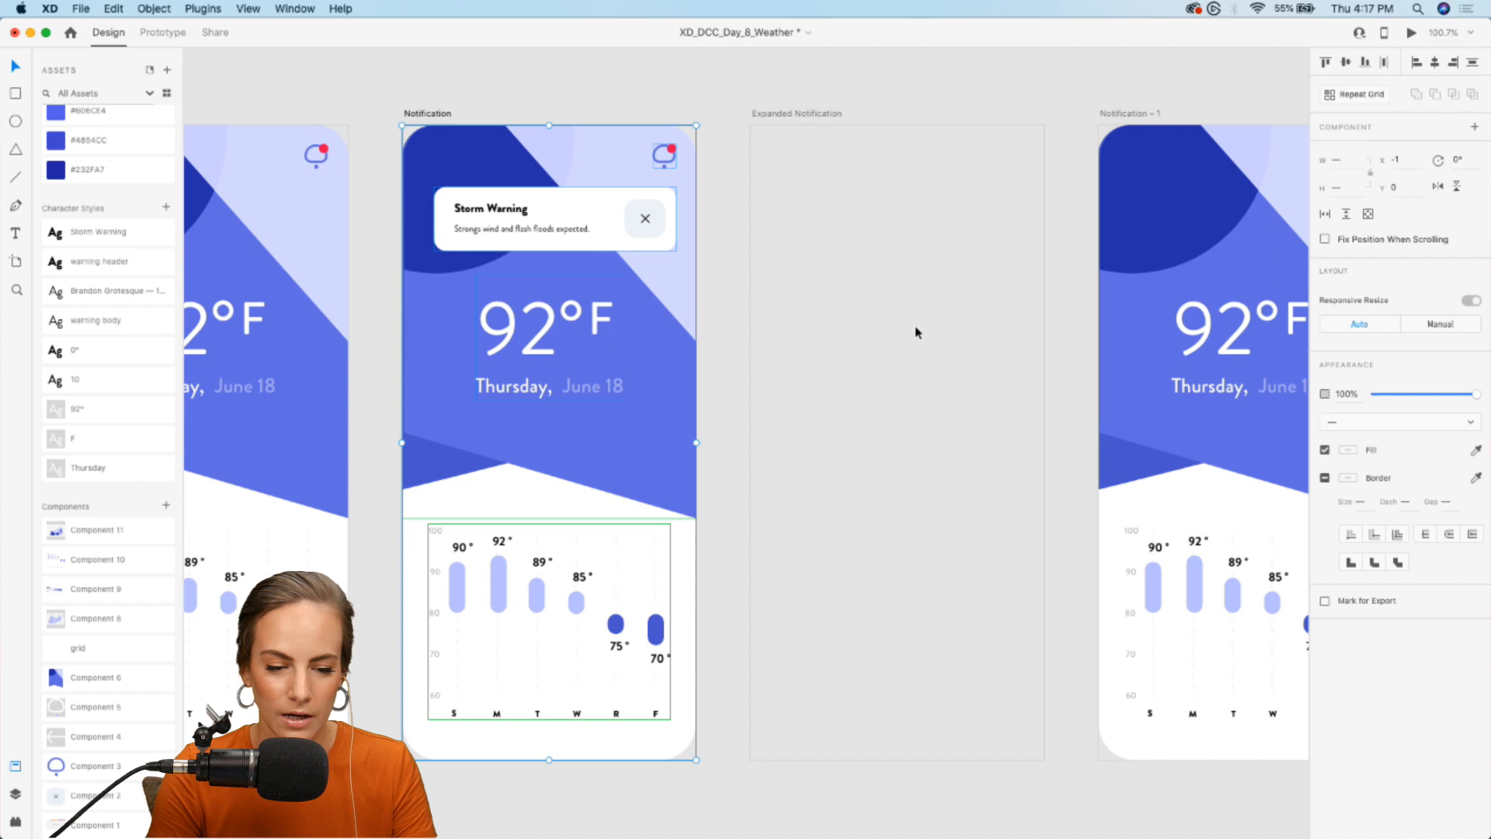
left_click(915, 333)
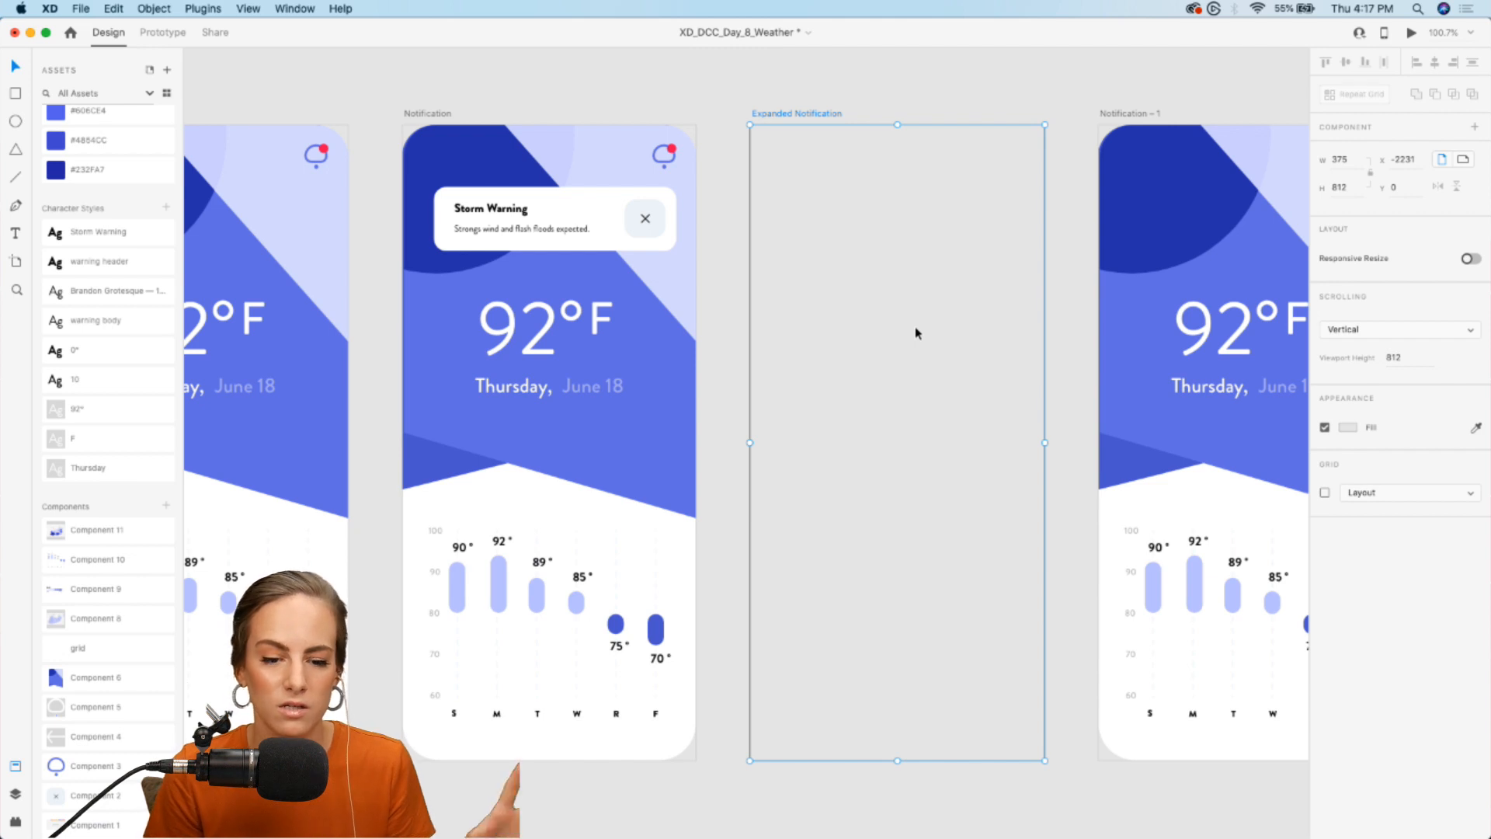
key("super+v")
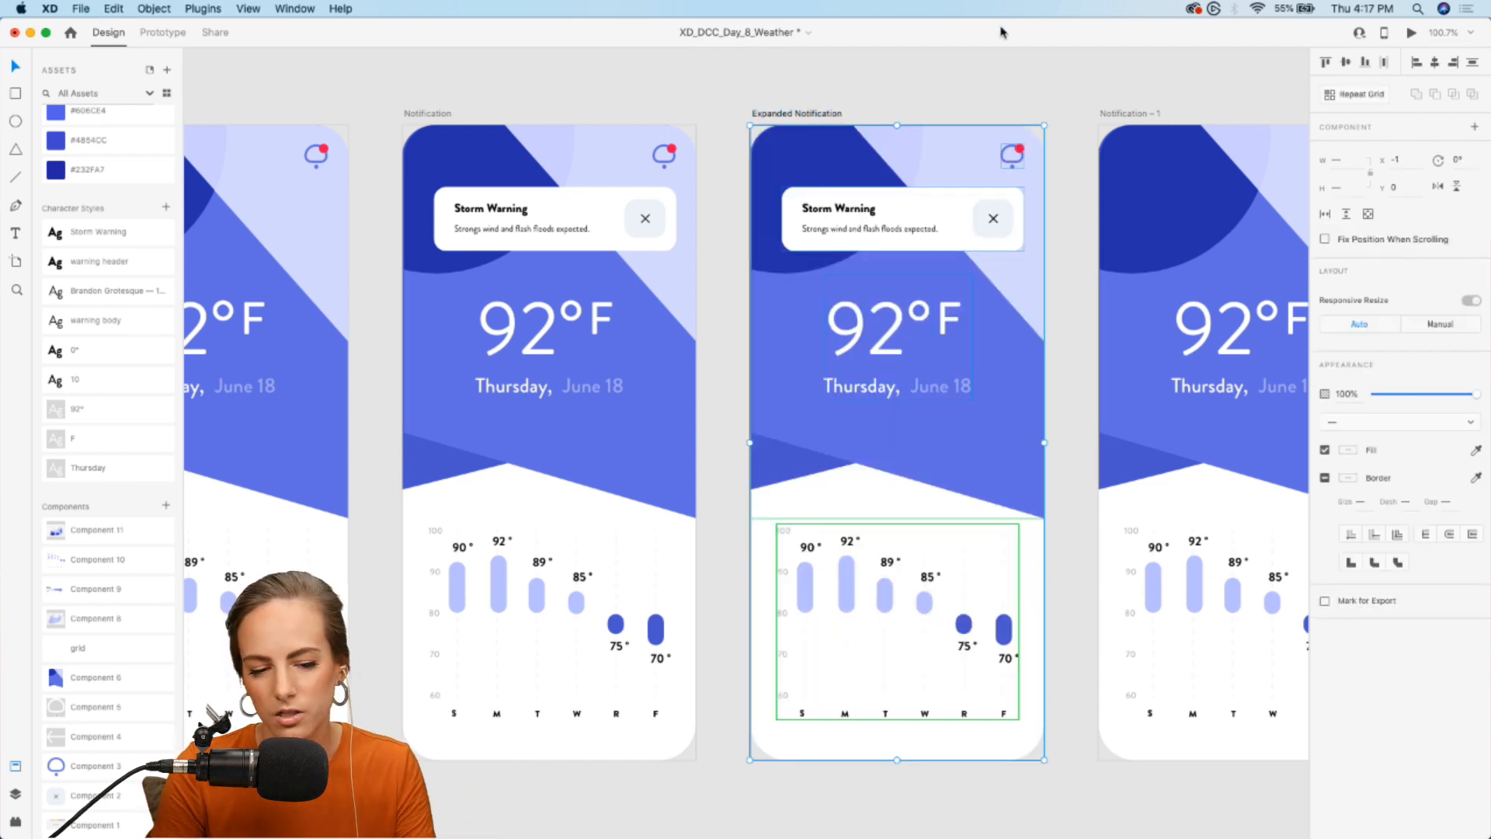
left_click(963, 79)
- Delete the temperature and date group and the weekly temperature chart from the Expanded Notification artboard
scroll(963, 80, "right", 2)
left_click(842, 227)
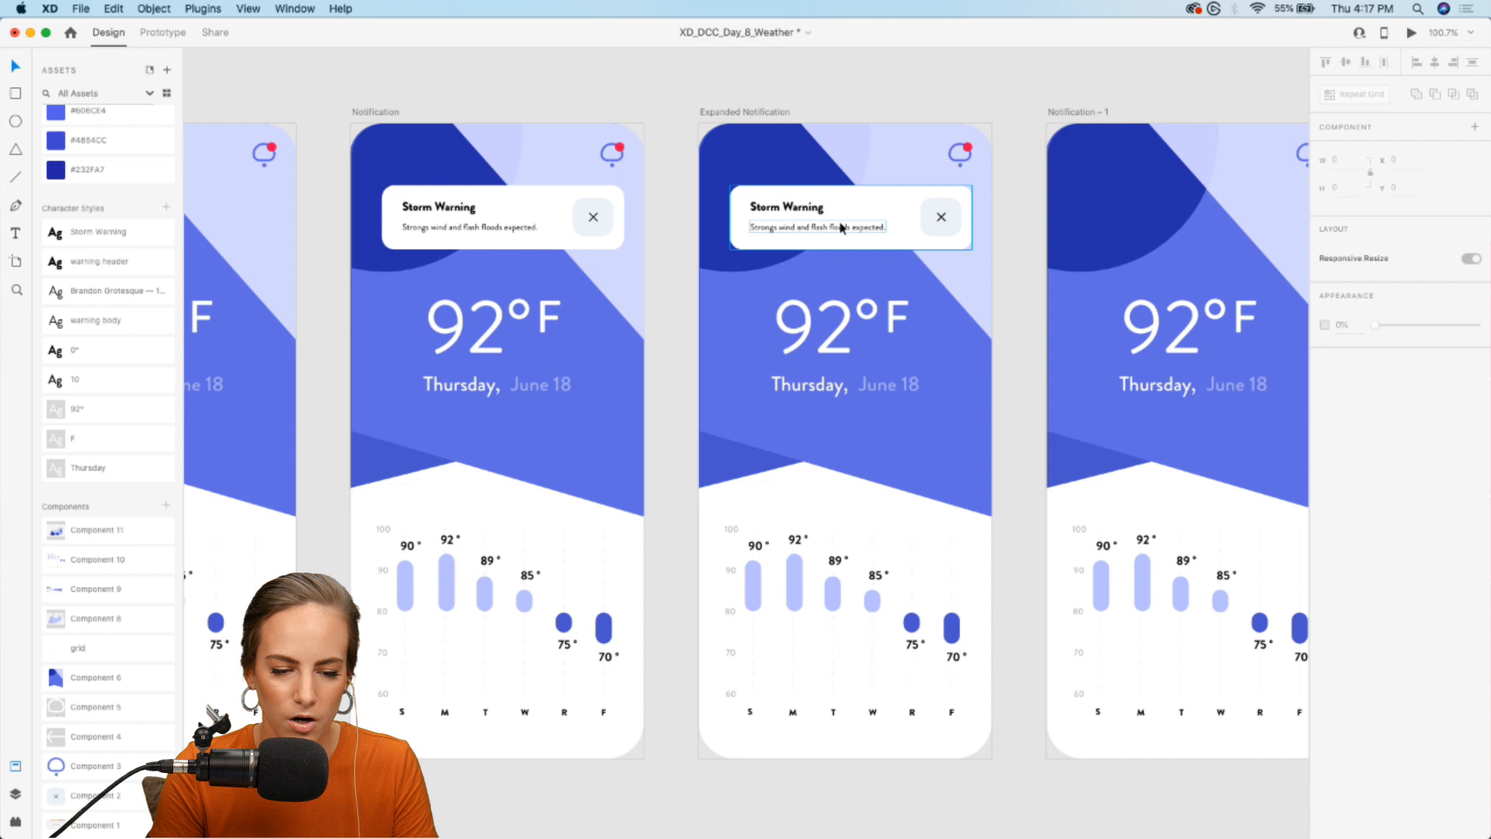
left_click(841, 228)
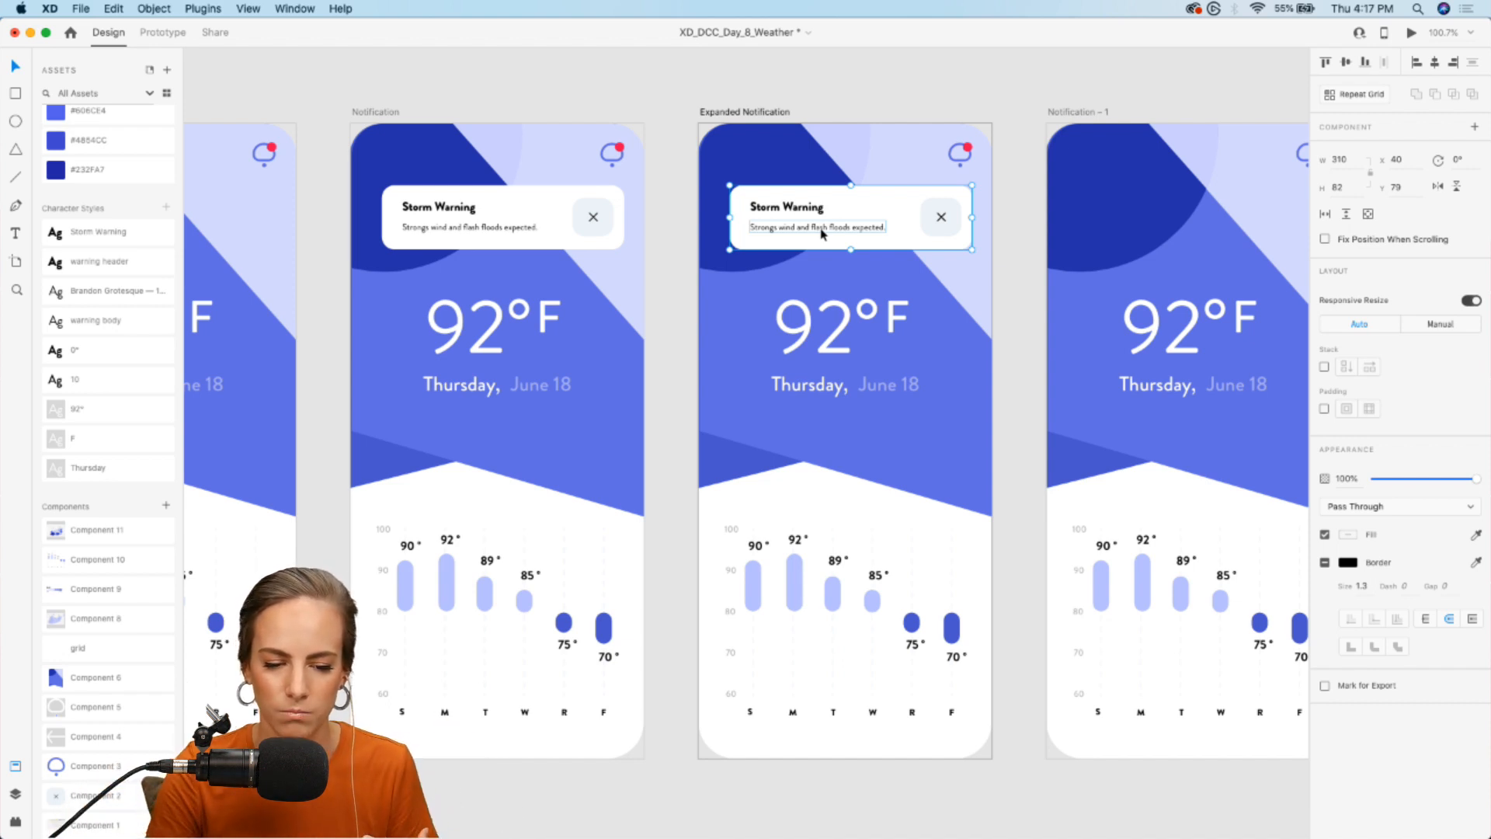
left_click(847, 351)
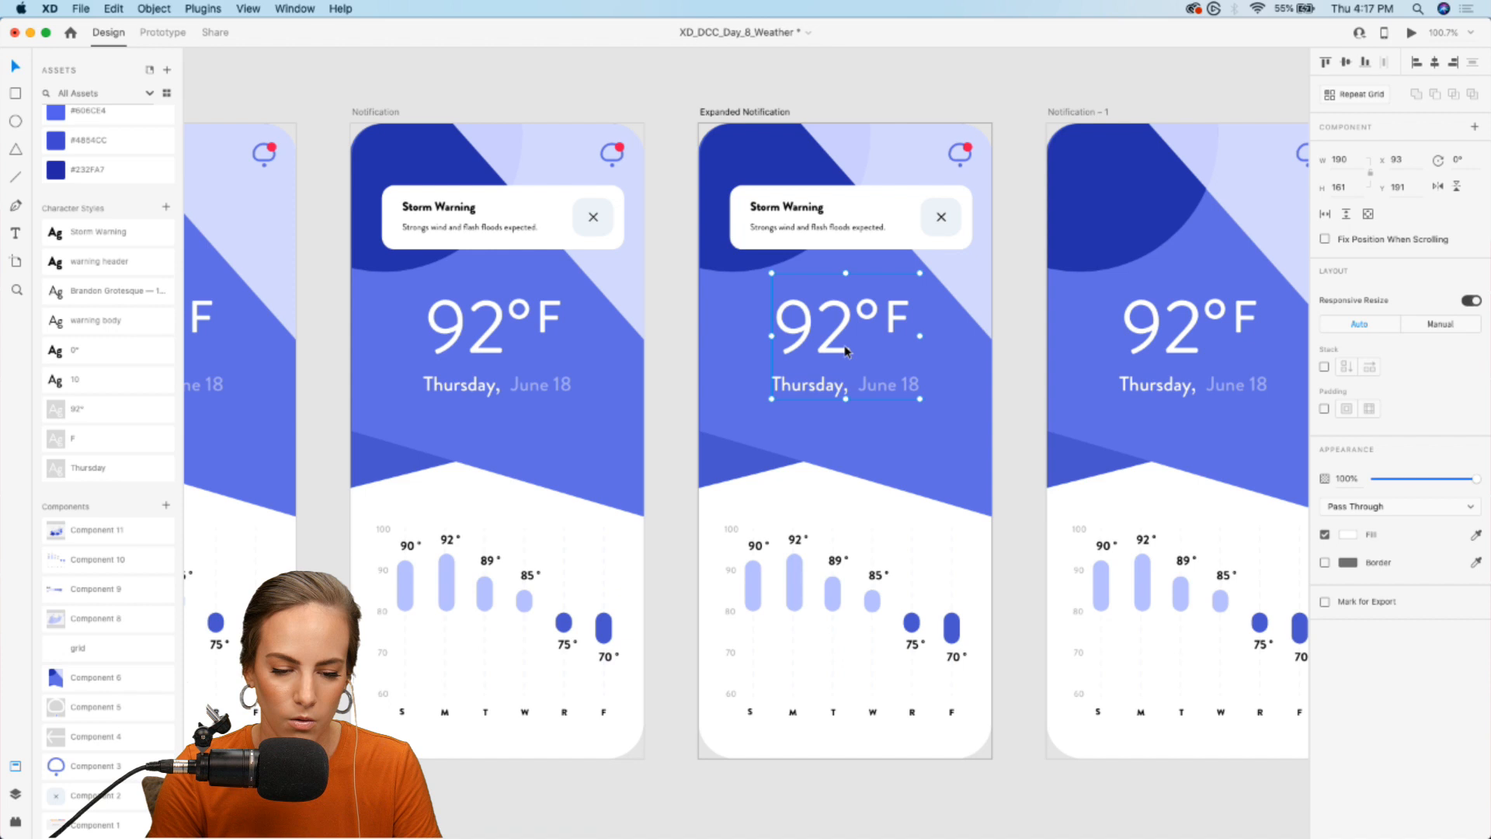
key("Delete")
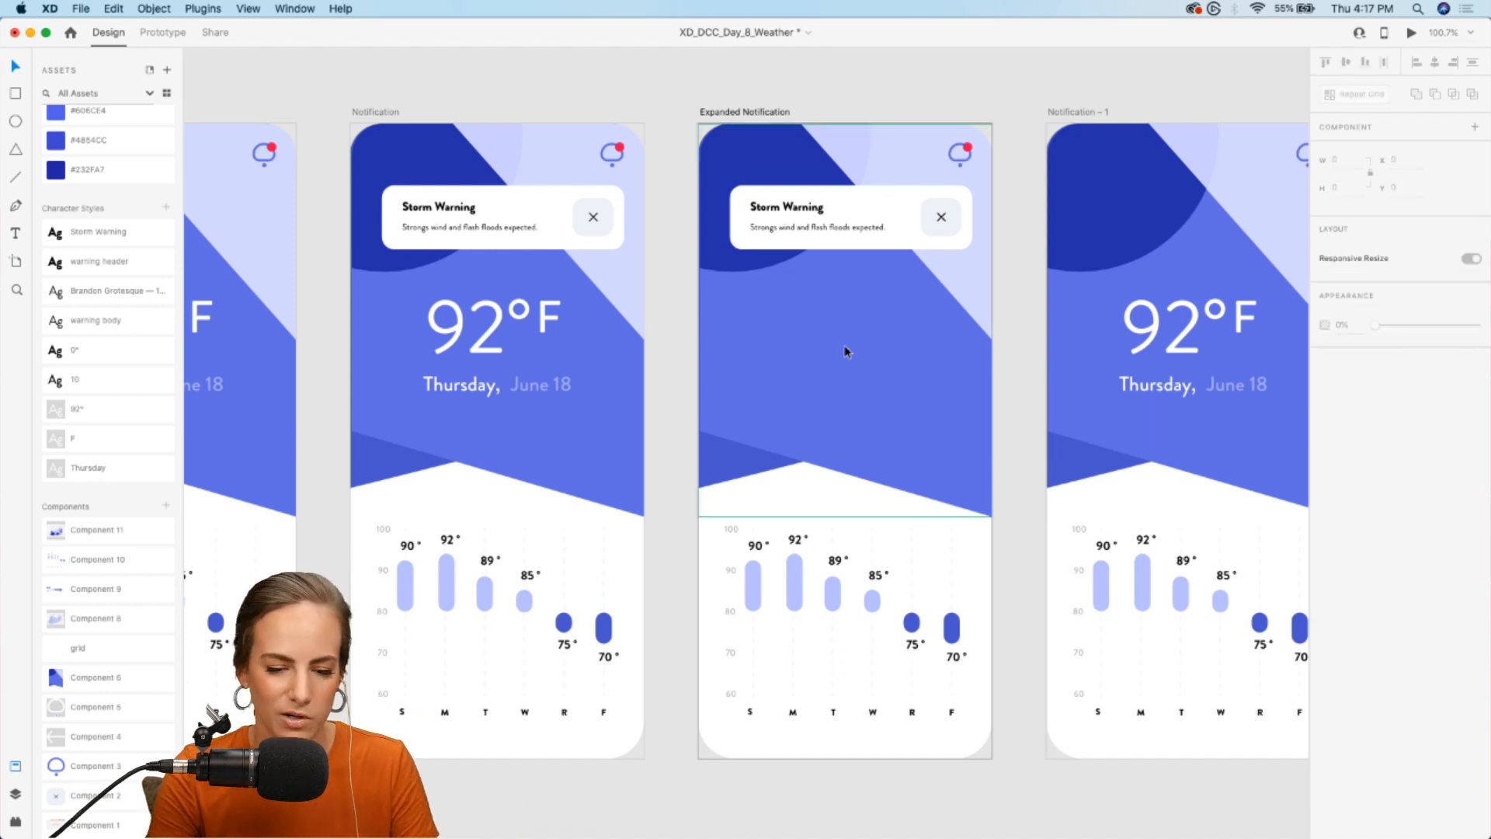
left_click(808, 573)
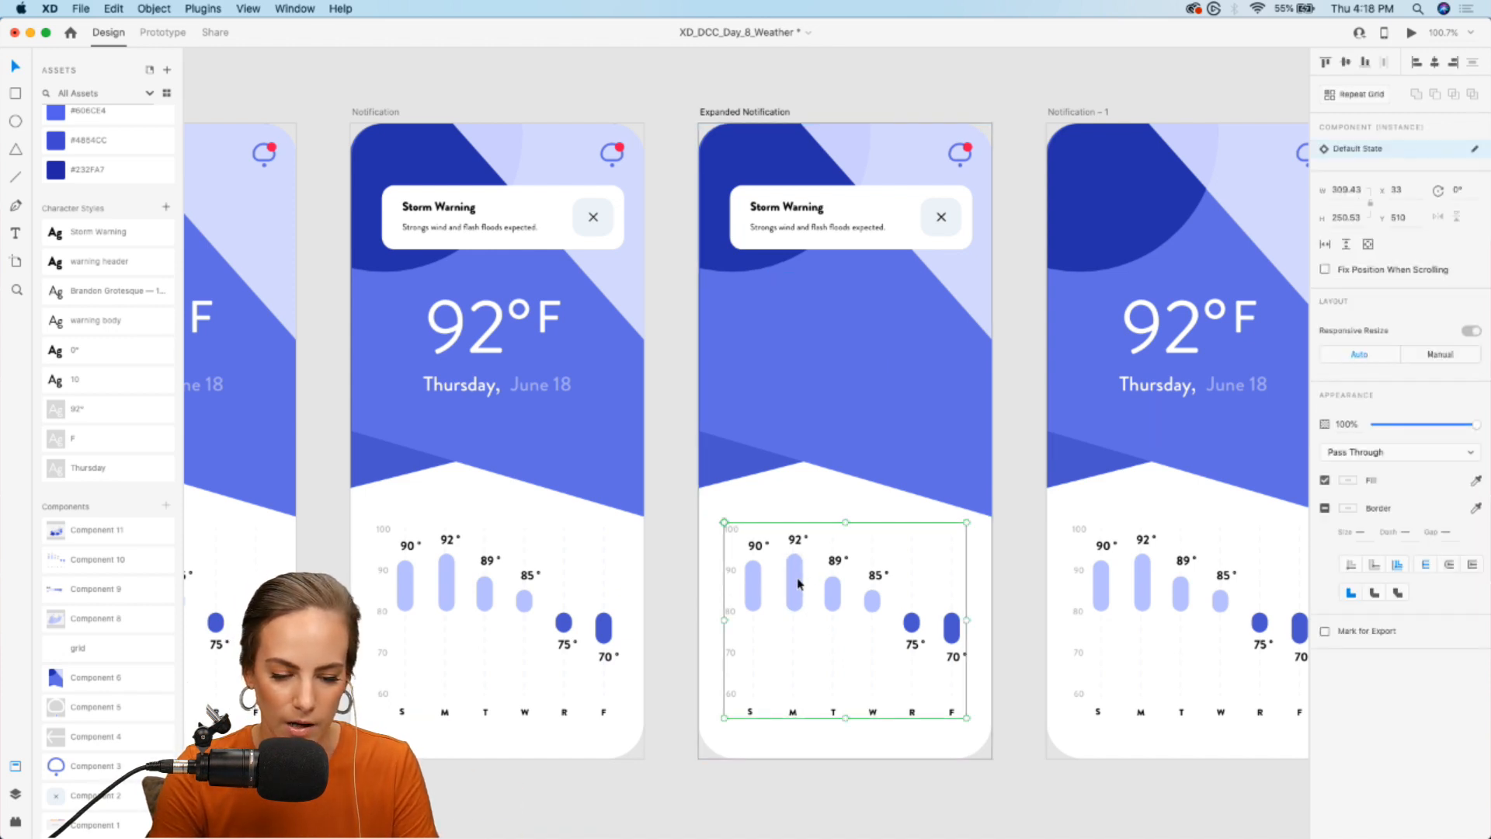
key("Delete")
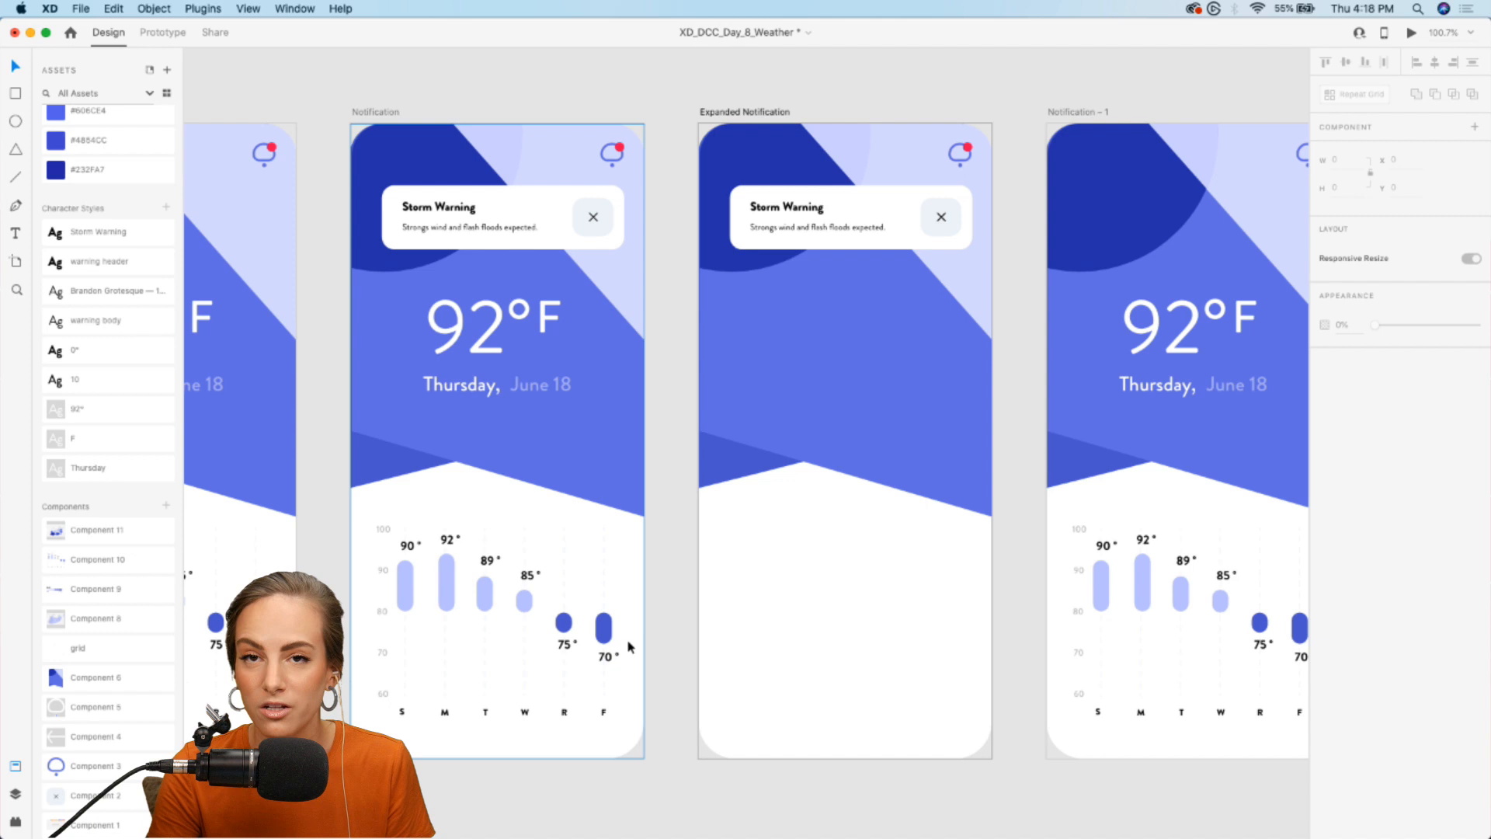
- On Expanded Notification, move the blue background up past the artboard's top edge and the Storm Warning card down to Y 232
left_click(872, 304)
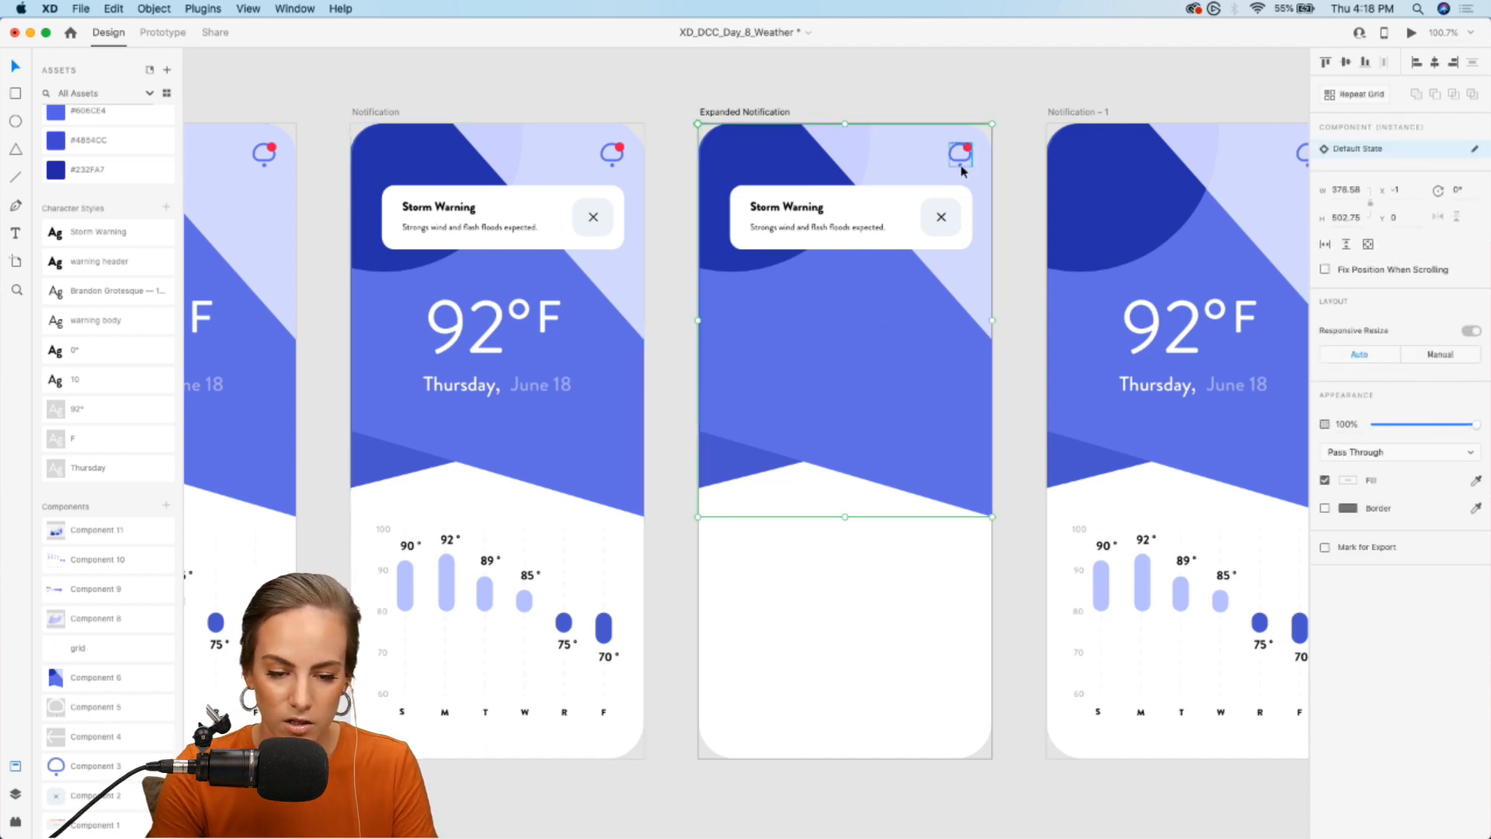
left_click_drag(888, 444, 812, 340)
left_click(1010, 141)
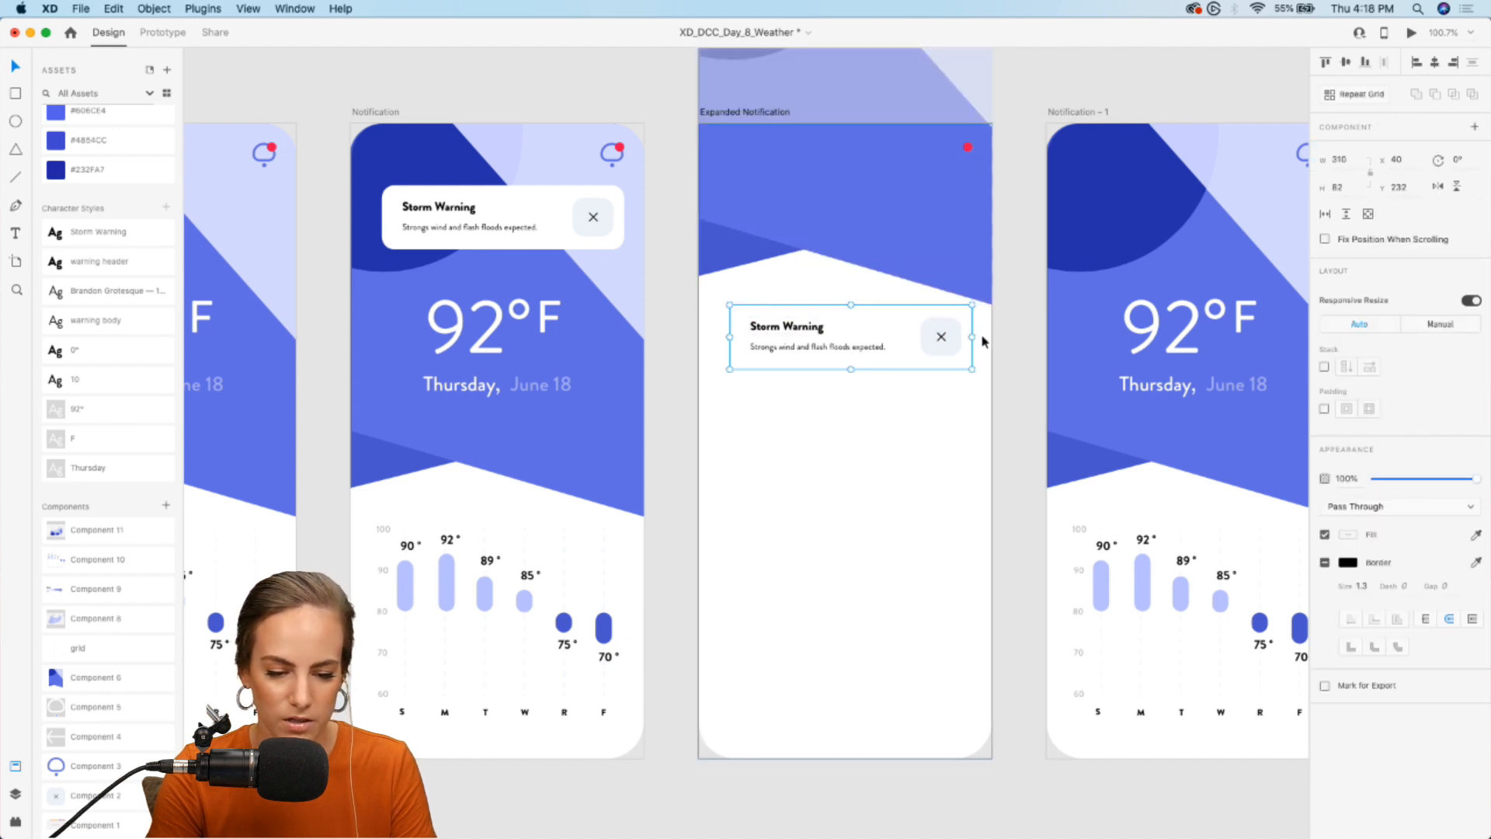
- Delete the close button from the Storm Warning card on Expanded Notification and make the card's background rectangle transparent
double_click(945, 347)
key("Escape")
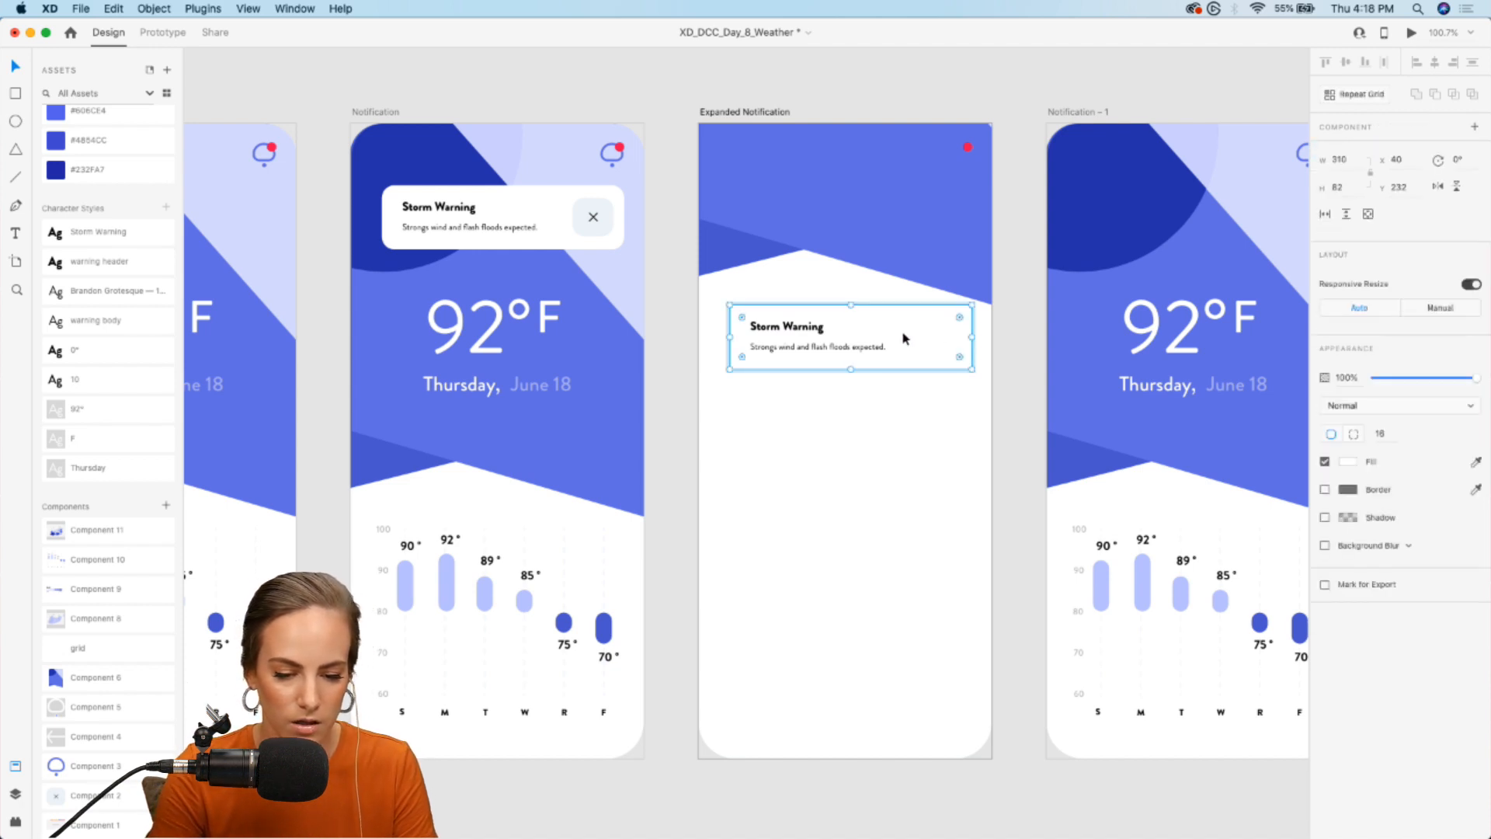
left_click_drag(1400, 378, 1275, 380)
- Move the card's Storm Warning heading and description text together to the left, to X 51
double_click(799, 332)
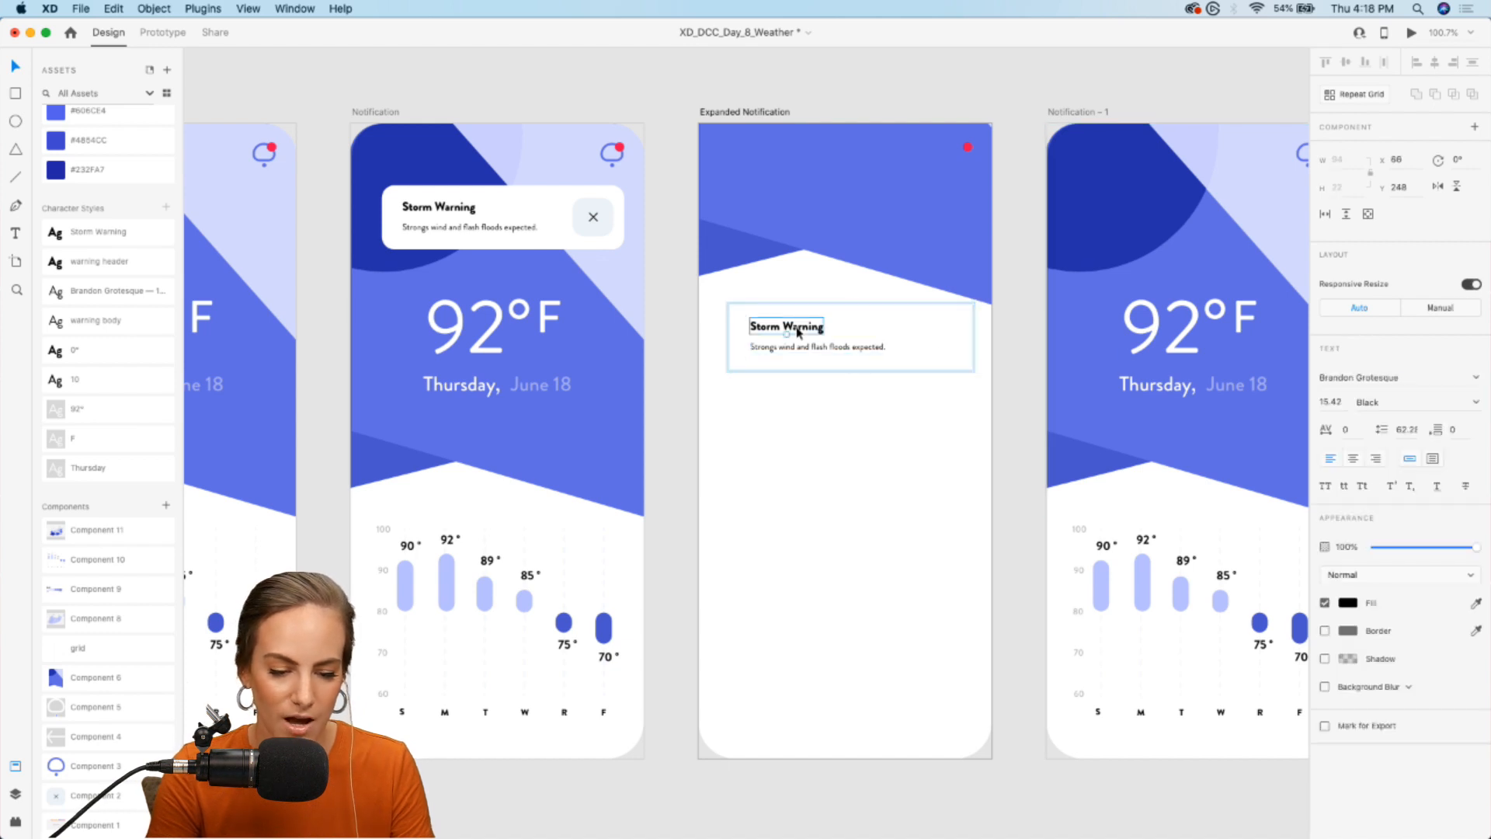
left_click(782, 350, "shift")
left_click_drag(786, 352, 778, 352)
left_click(676, 366)
- Apply the Storm Warning character style to the heading on the Expanded Notification artboard
left_click(793, 339)
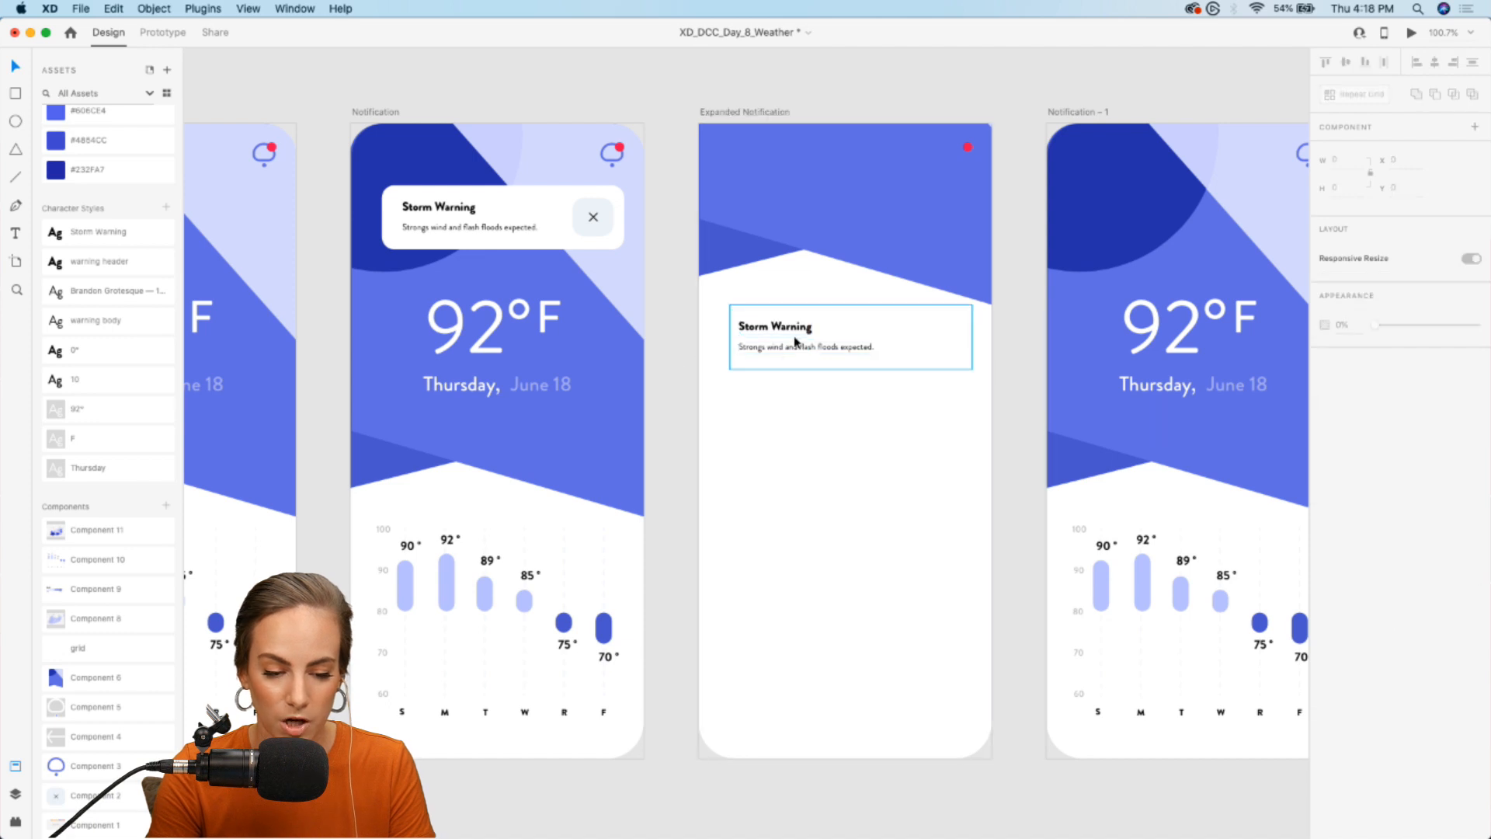
double_click(802, 332)
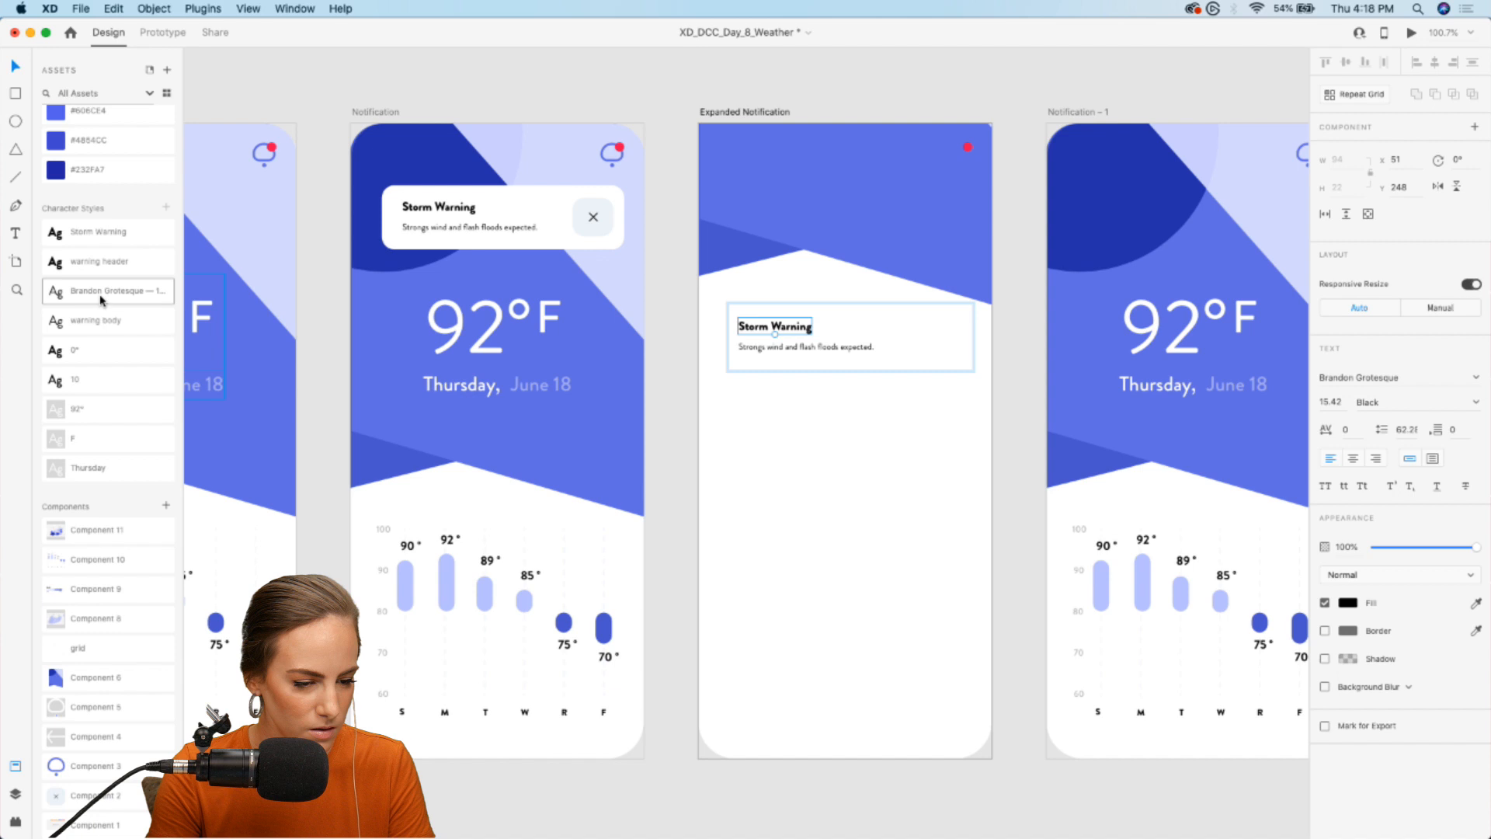
left_click(111, 235)
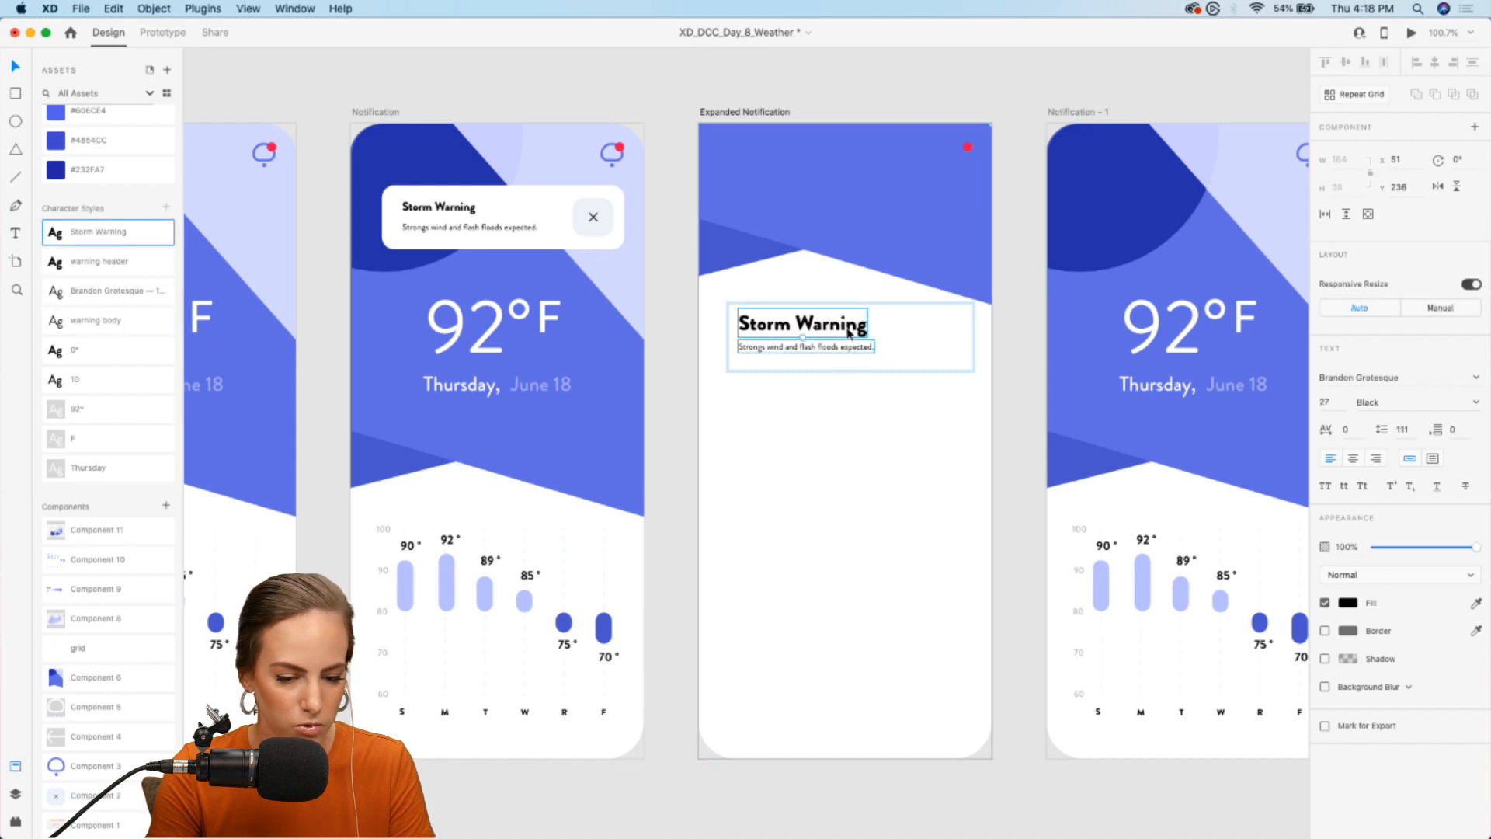
- Set the description text under the Storm Warning heading to size 14 and move it down to Y 282
left_click(779, 348)
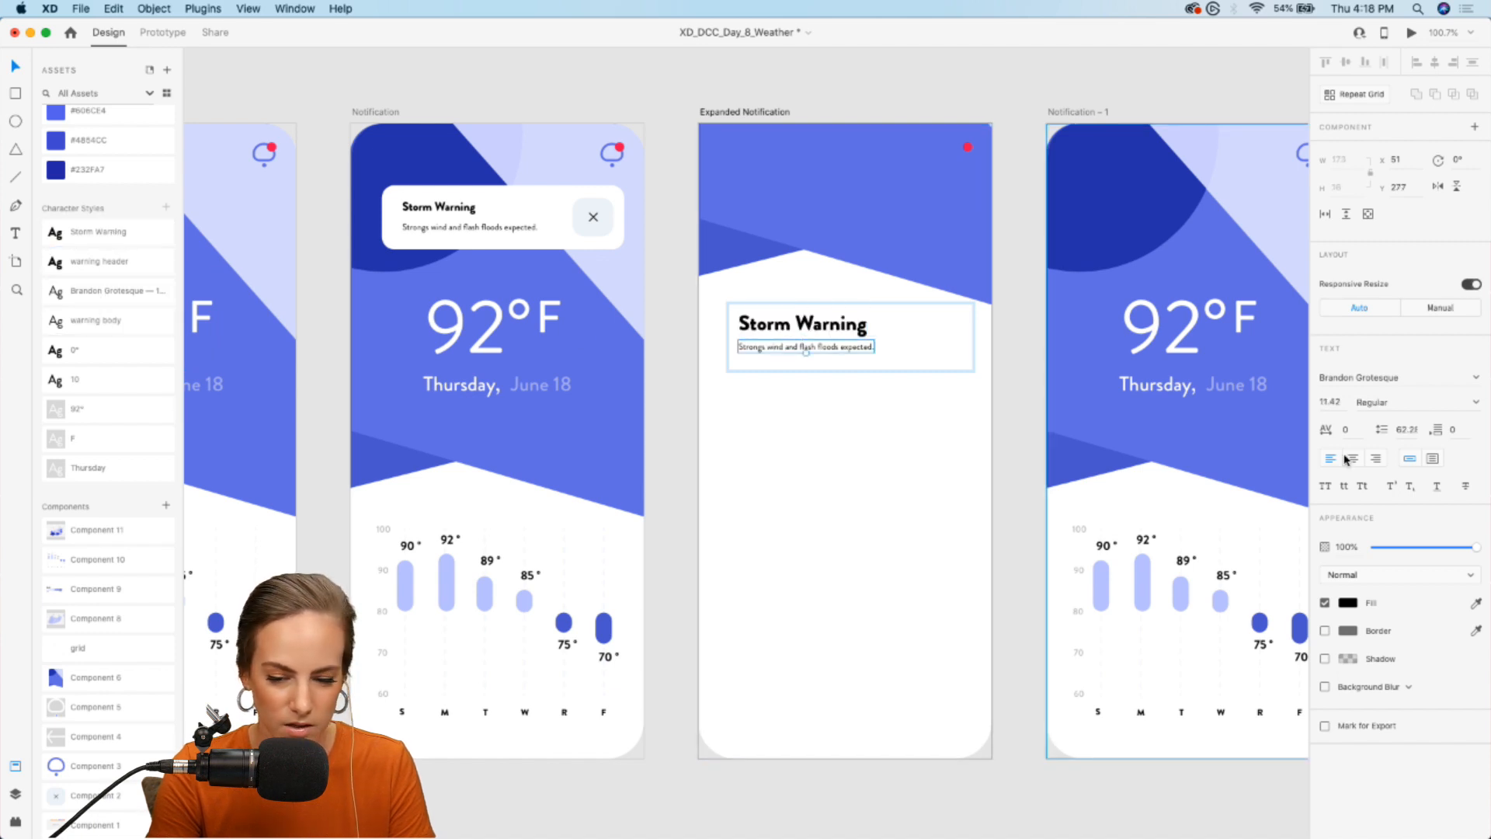
left_click(1335, 400)
key("Up")
key("Up")
key("Up")
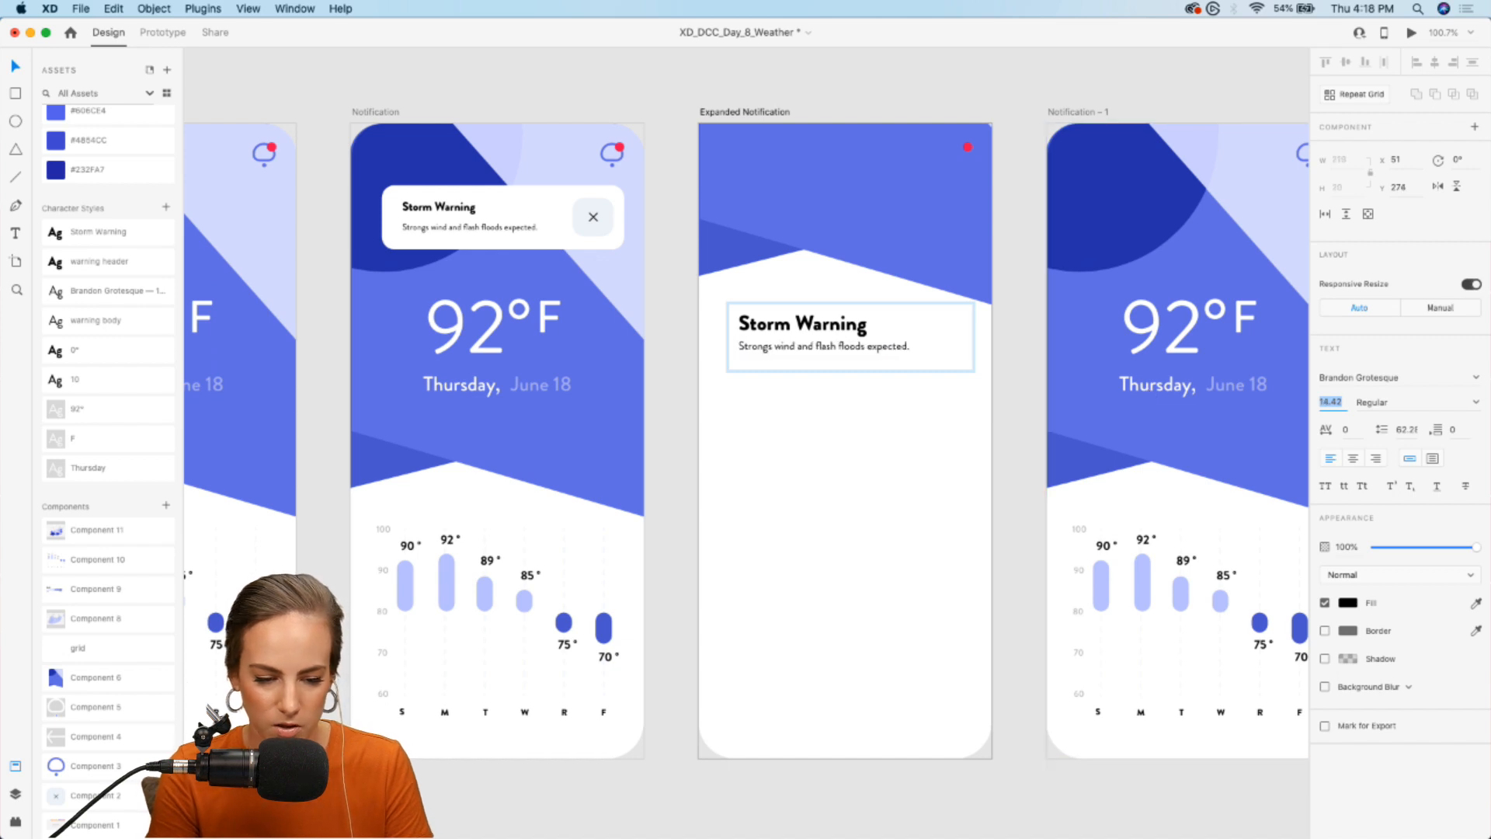
type("14")
key("Return")
left_click_drag(777, 346, 778, 352)
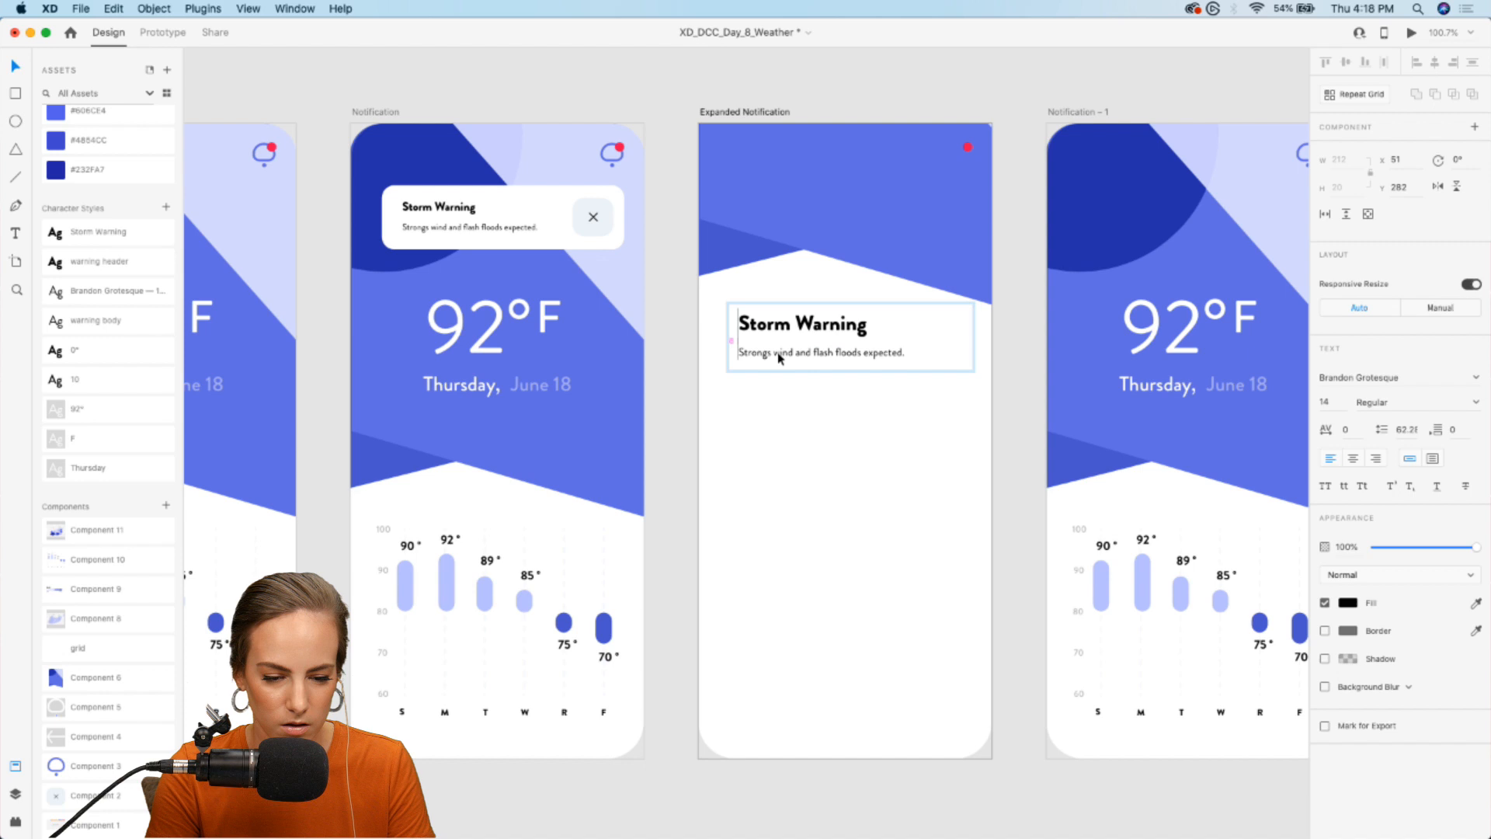
- Change the border color of the bell icon on Expanded Notification to white, #FFFFFF
left_click(960, 162)
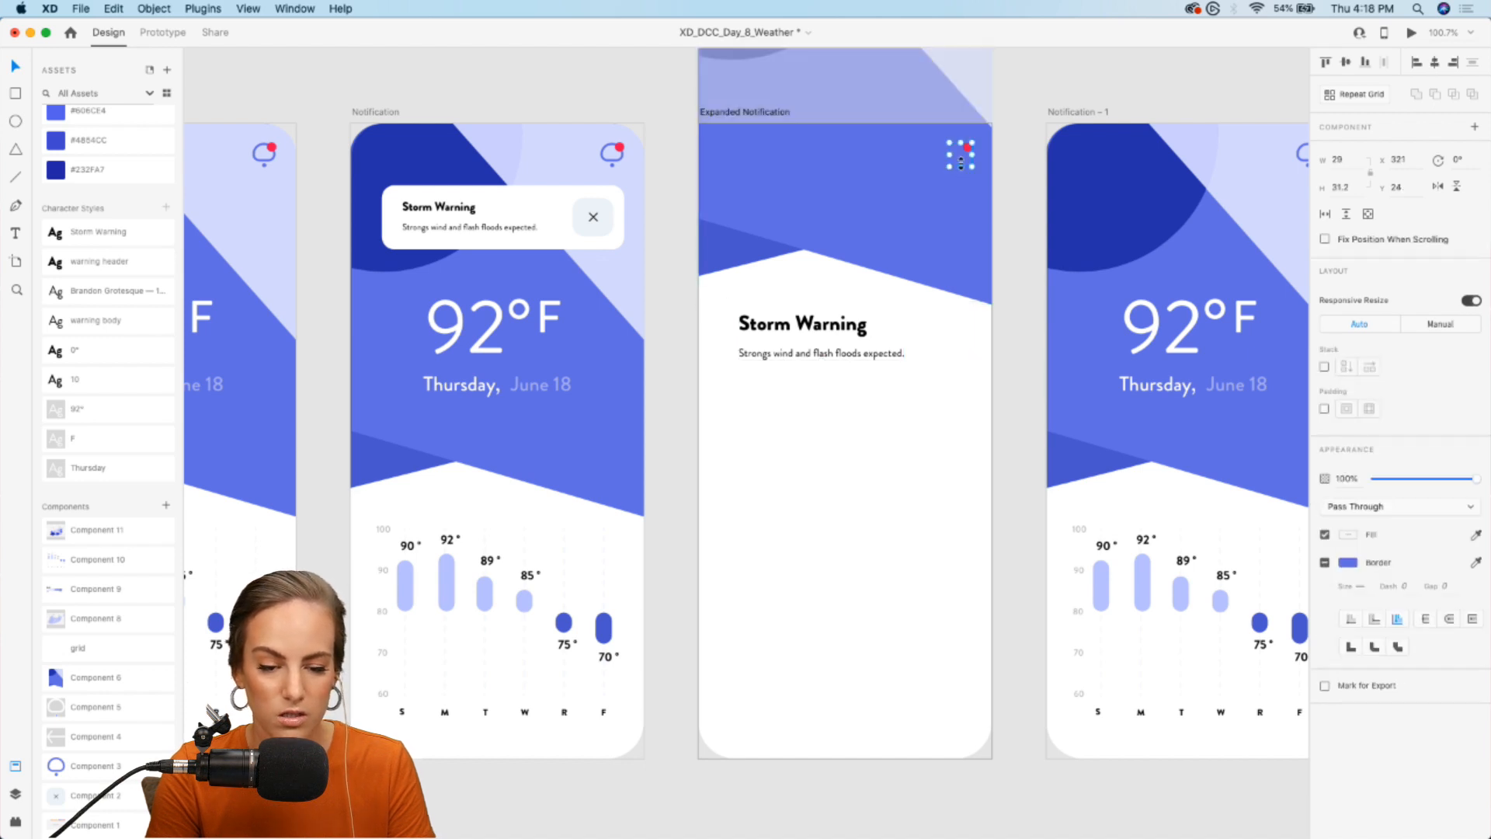
scroll(961, 163, "up", 5)
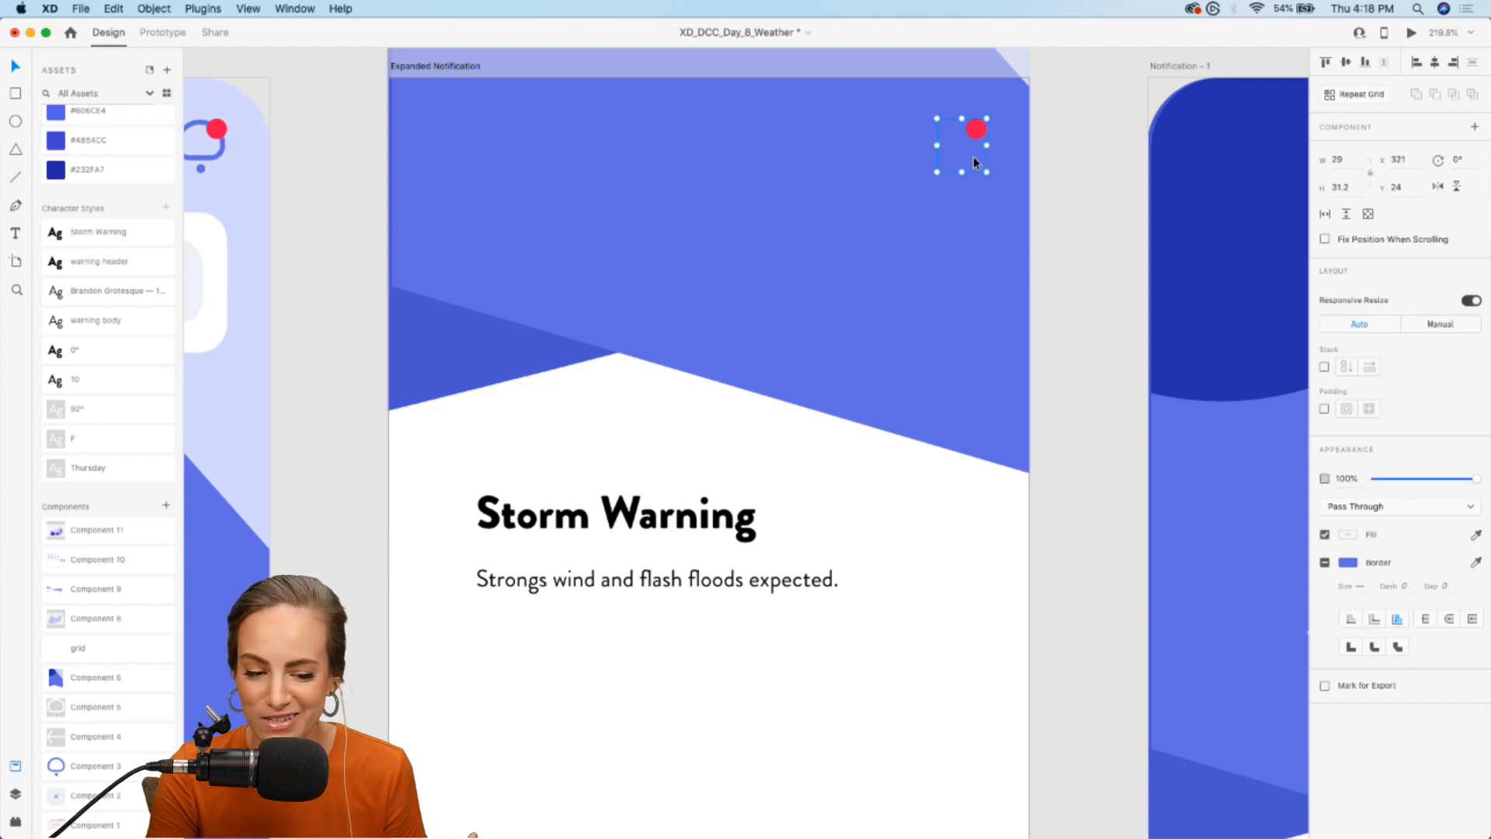
double_click(973, 156)
left_click(1348, 492)
left_click_drag(1163, 429, 1052, 267)
scroll(943, 163, "up", 10)
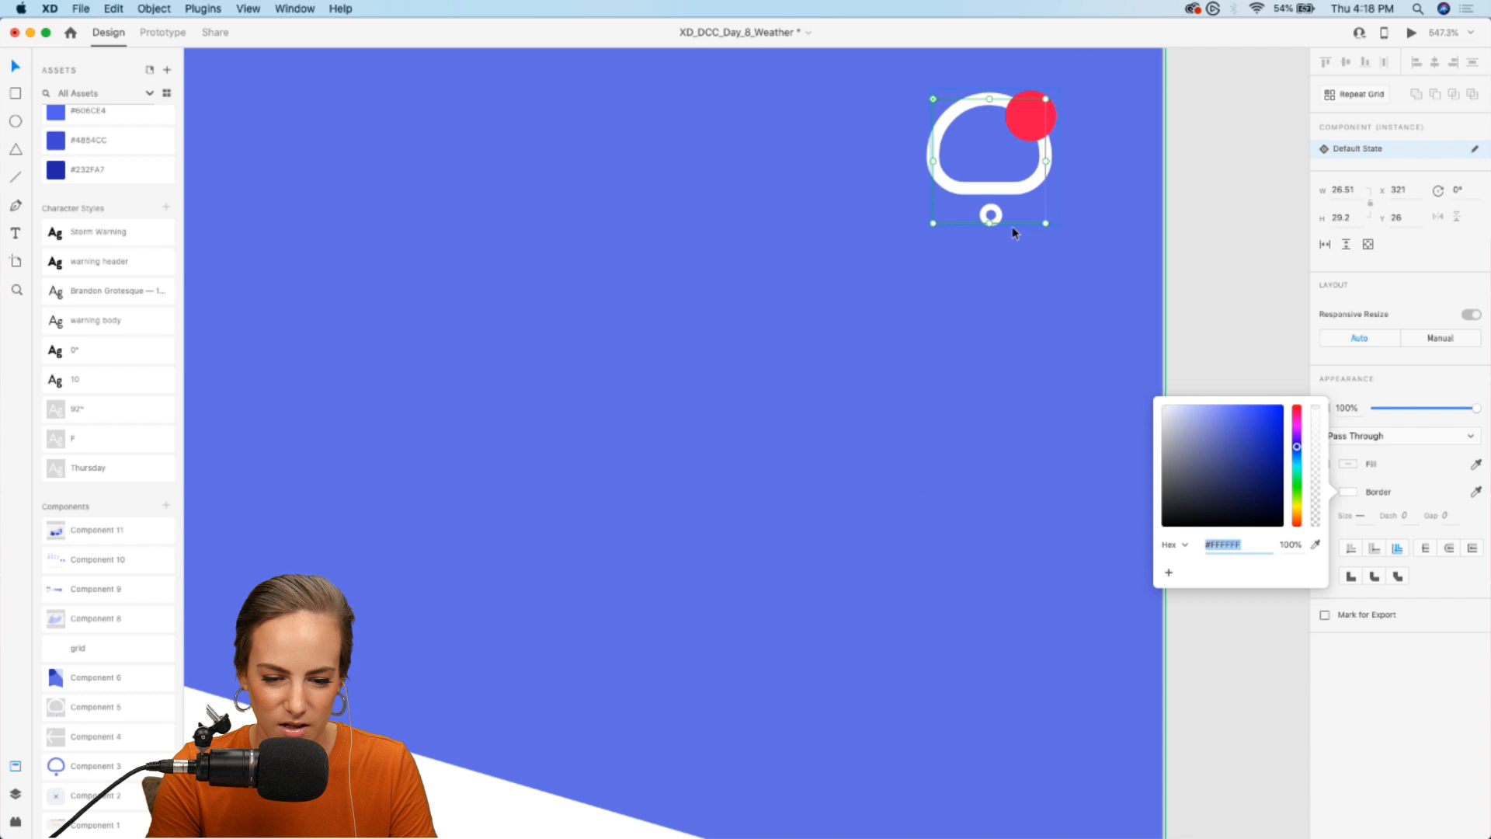
- Fill the small circle beneath the bell icon on Expanded Notification with white (fff)
left_click(978, 197)
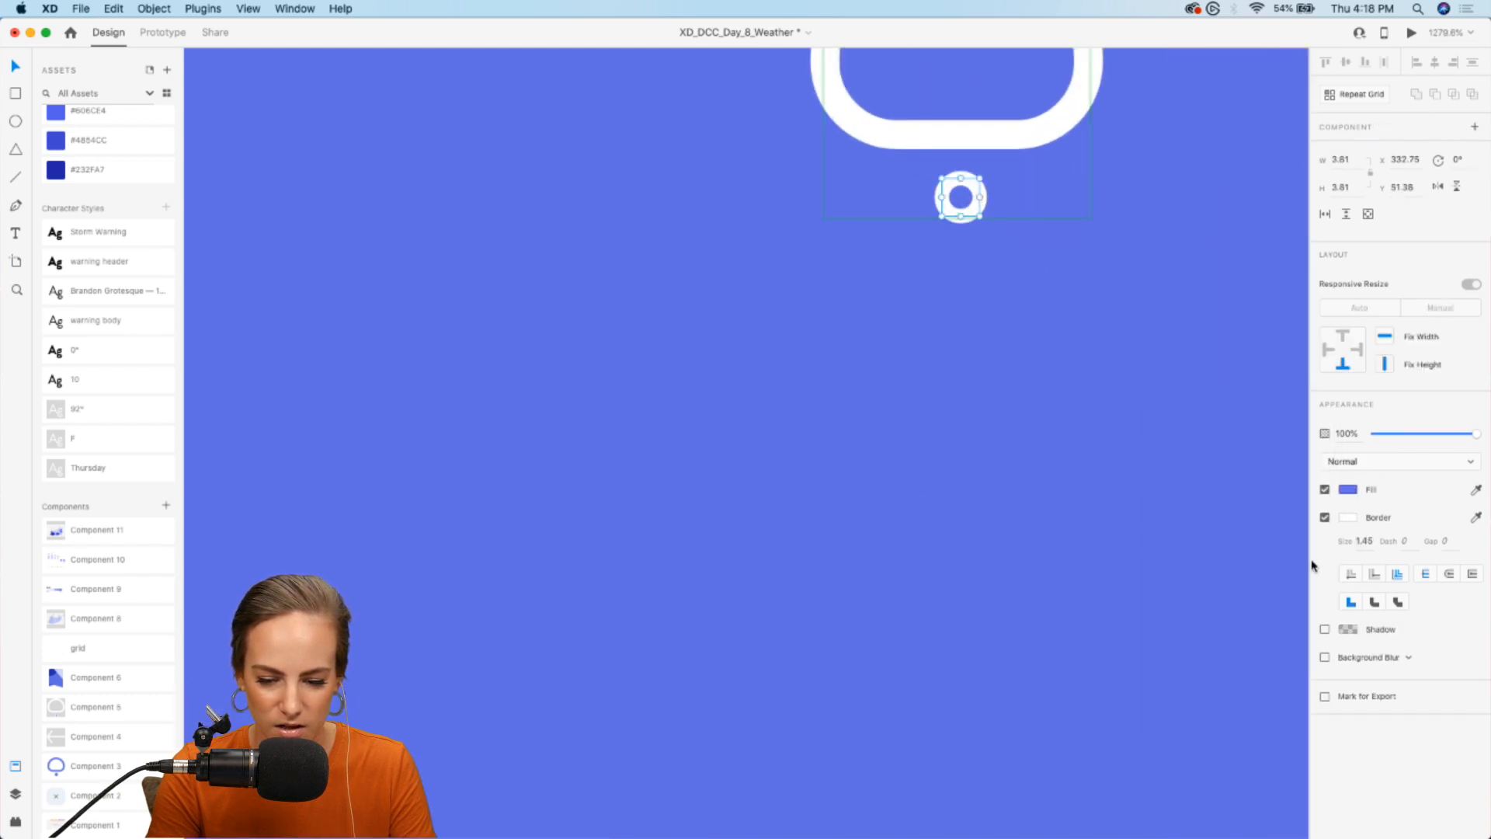
scroll(989, 298, "down", 3)
left_click(1348, 489)
type("fff")
key("Return")
left_click(1260, 323)
scroll(1259, 323, "down", 5)
scroll(1259, 323, "right", 2)
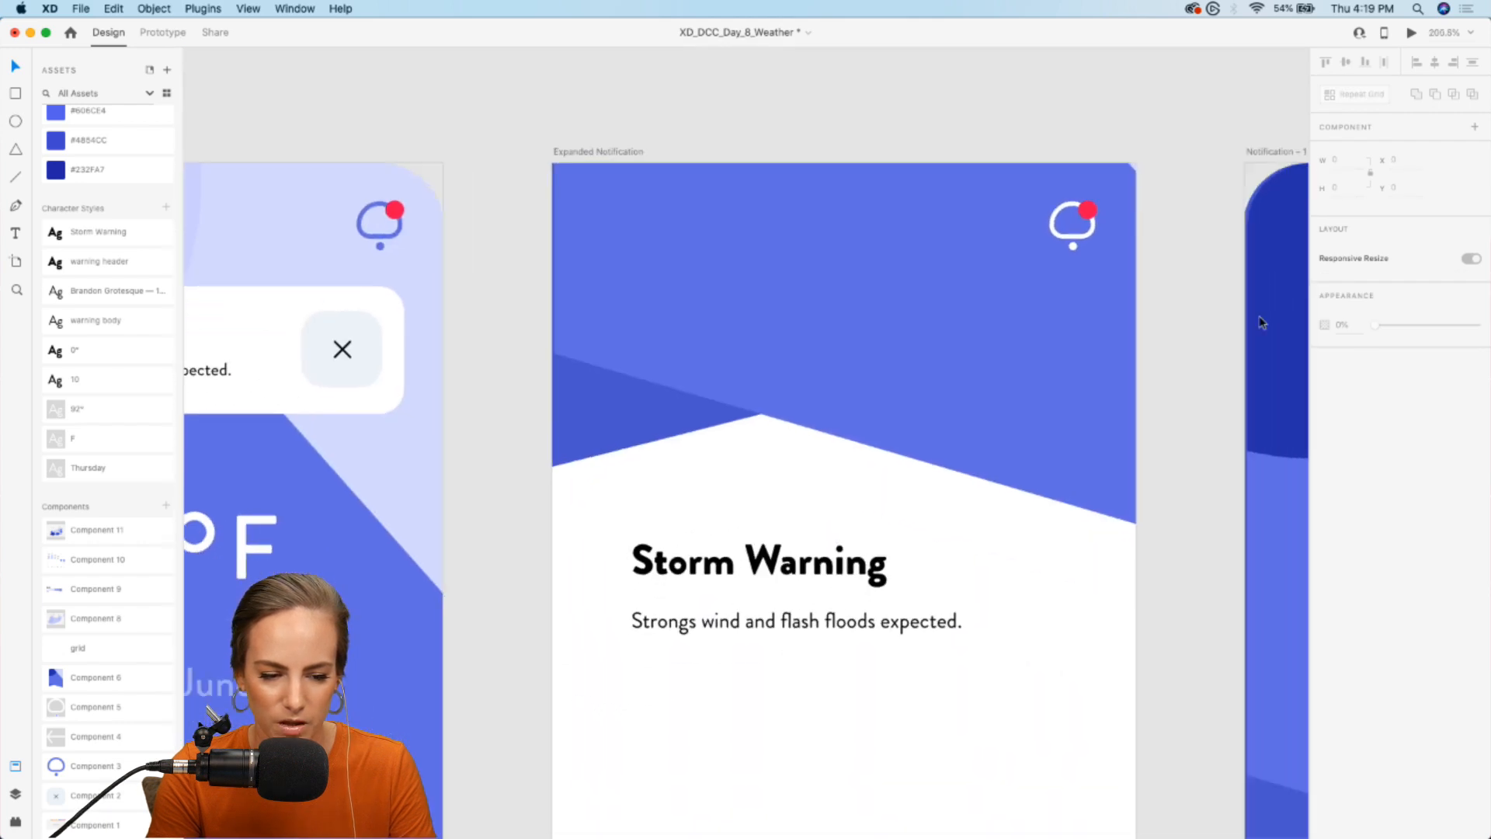
- Delete the red alert dot from the bell icon on the Expanded Notification artboard
double_click(1046, 192)
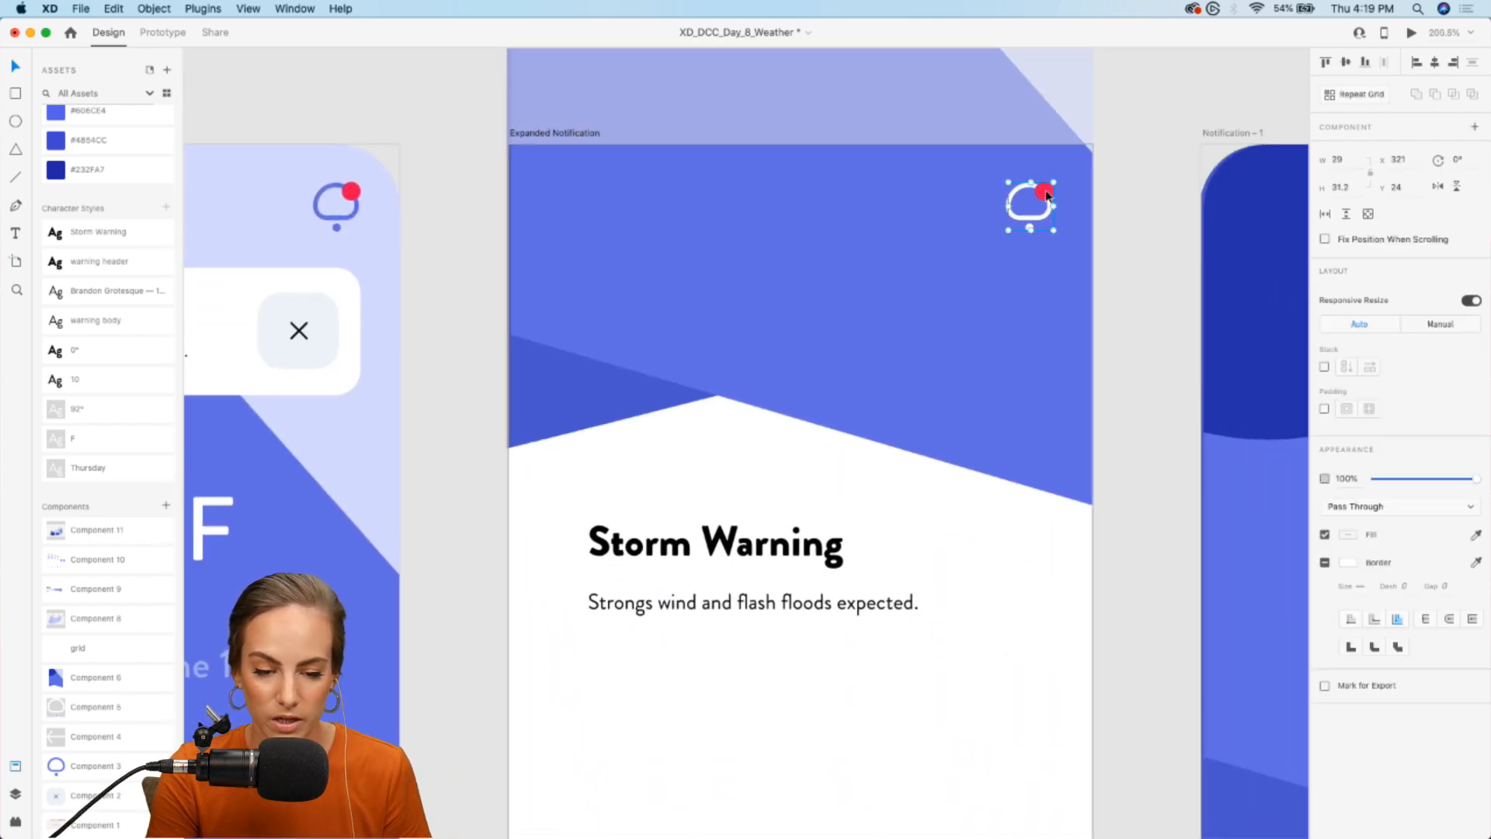
key("BackSpace")
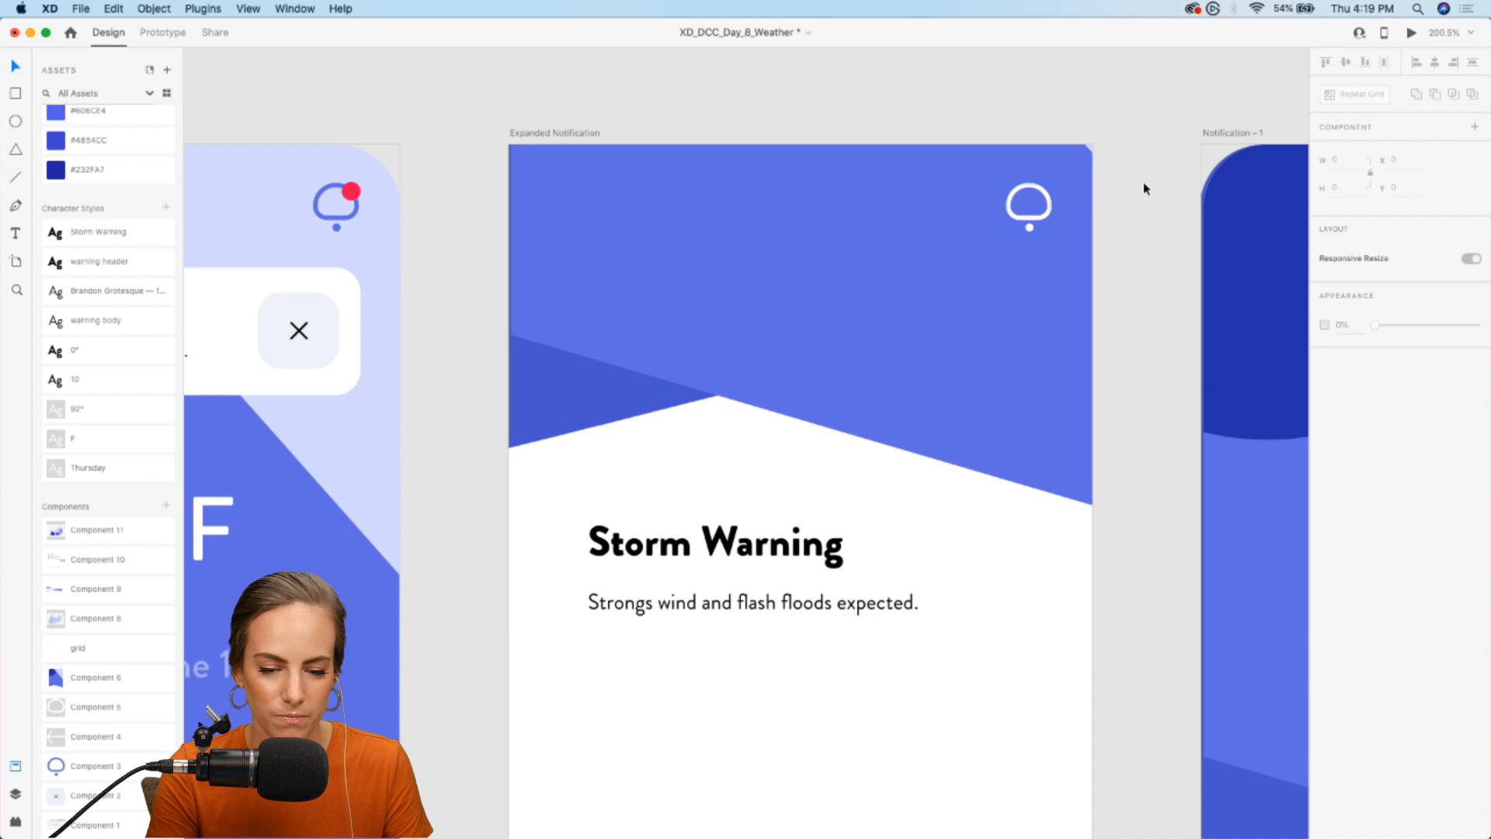
scroll(1143, 190, "down", 3)
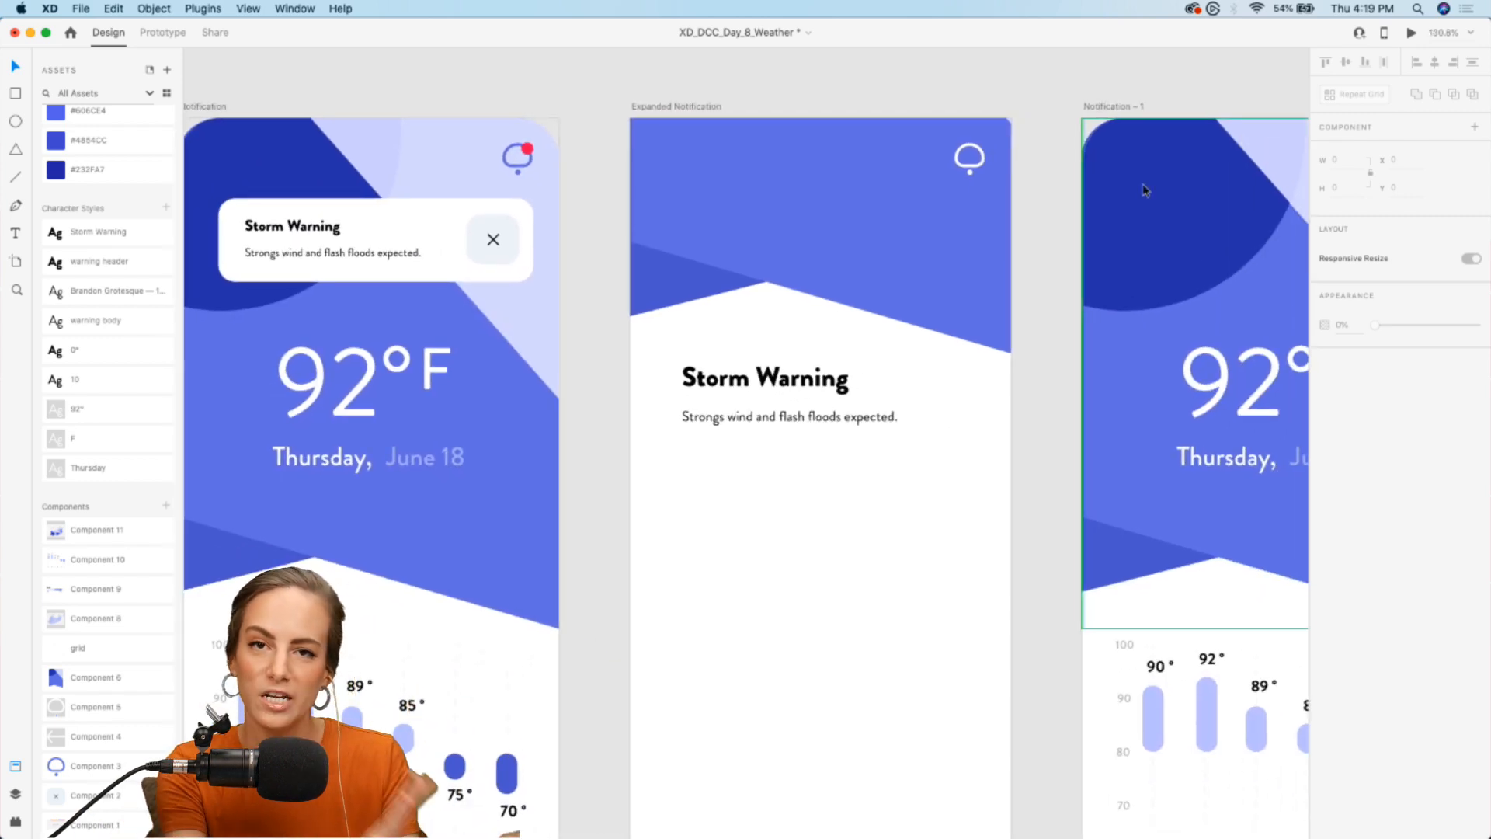
- Place the white back-arrow component (Component 4) in the upper left of Expanded Notification at about X 31, Y 33
scroll(149, 650, "down", 2)
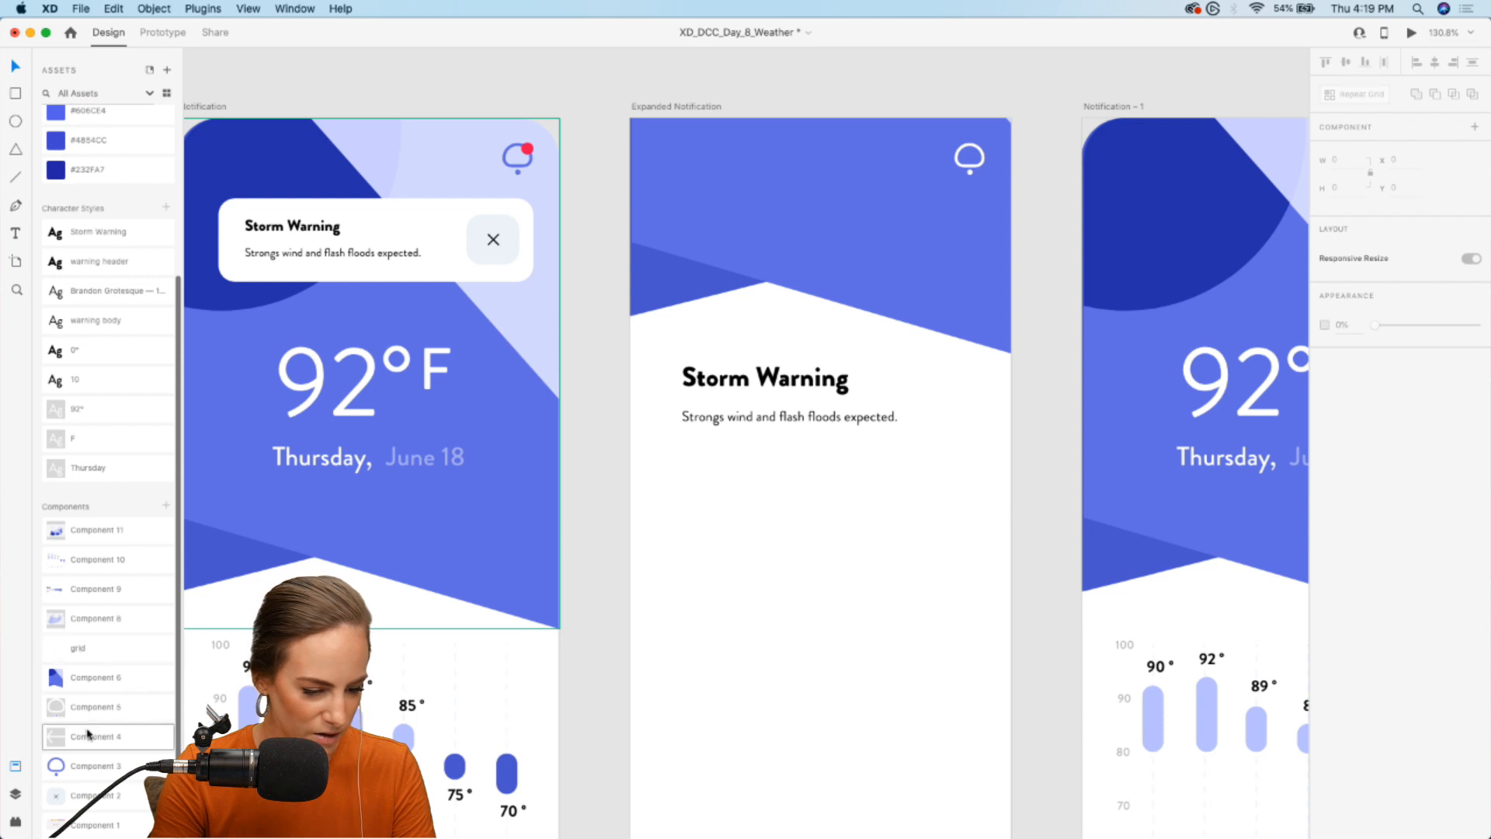
left_click_drag(75, 743, 668, 163)
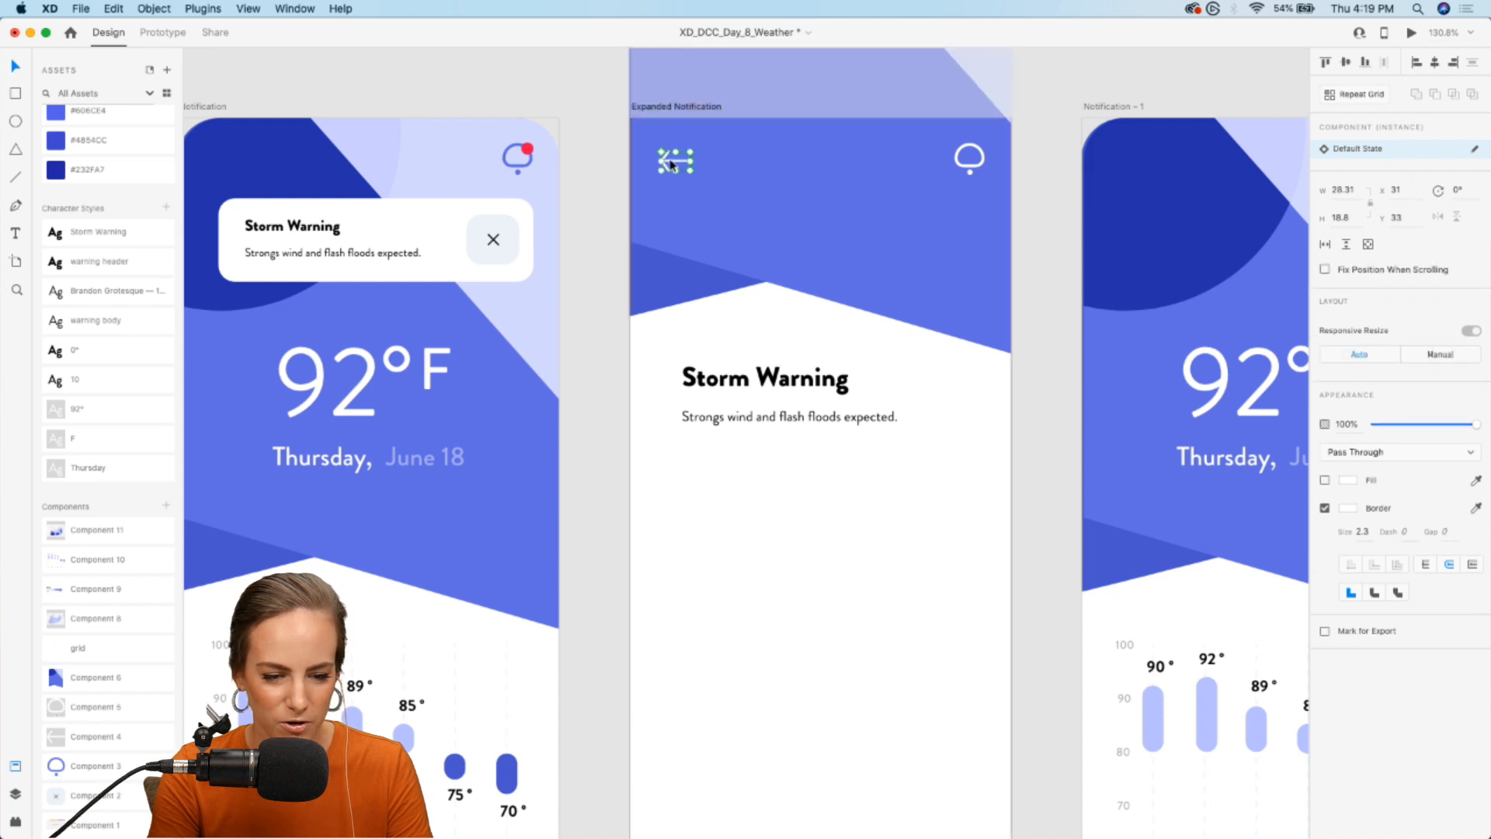
left_click(1036, 101)
scroll(858, 260, "down", 3)
scroll(858, 260, "down", 3)
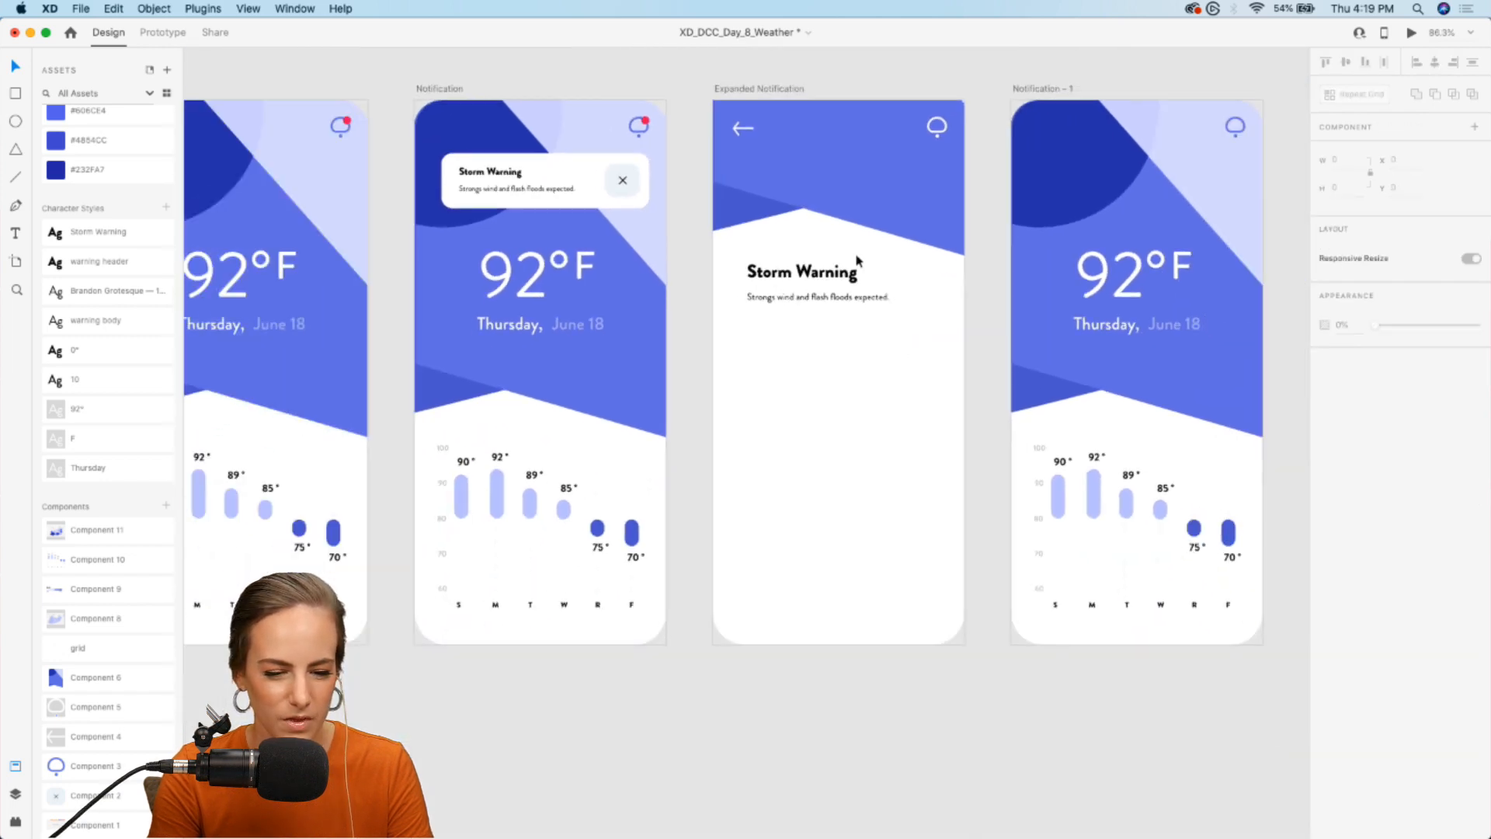
- Convert the description under the Storm Warning heading to area text and enlarge its box to about 275 by 265
double_click(841, 291)
double_click(841, 291)
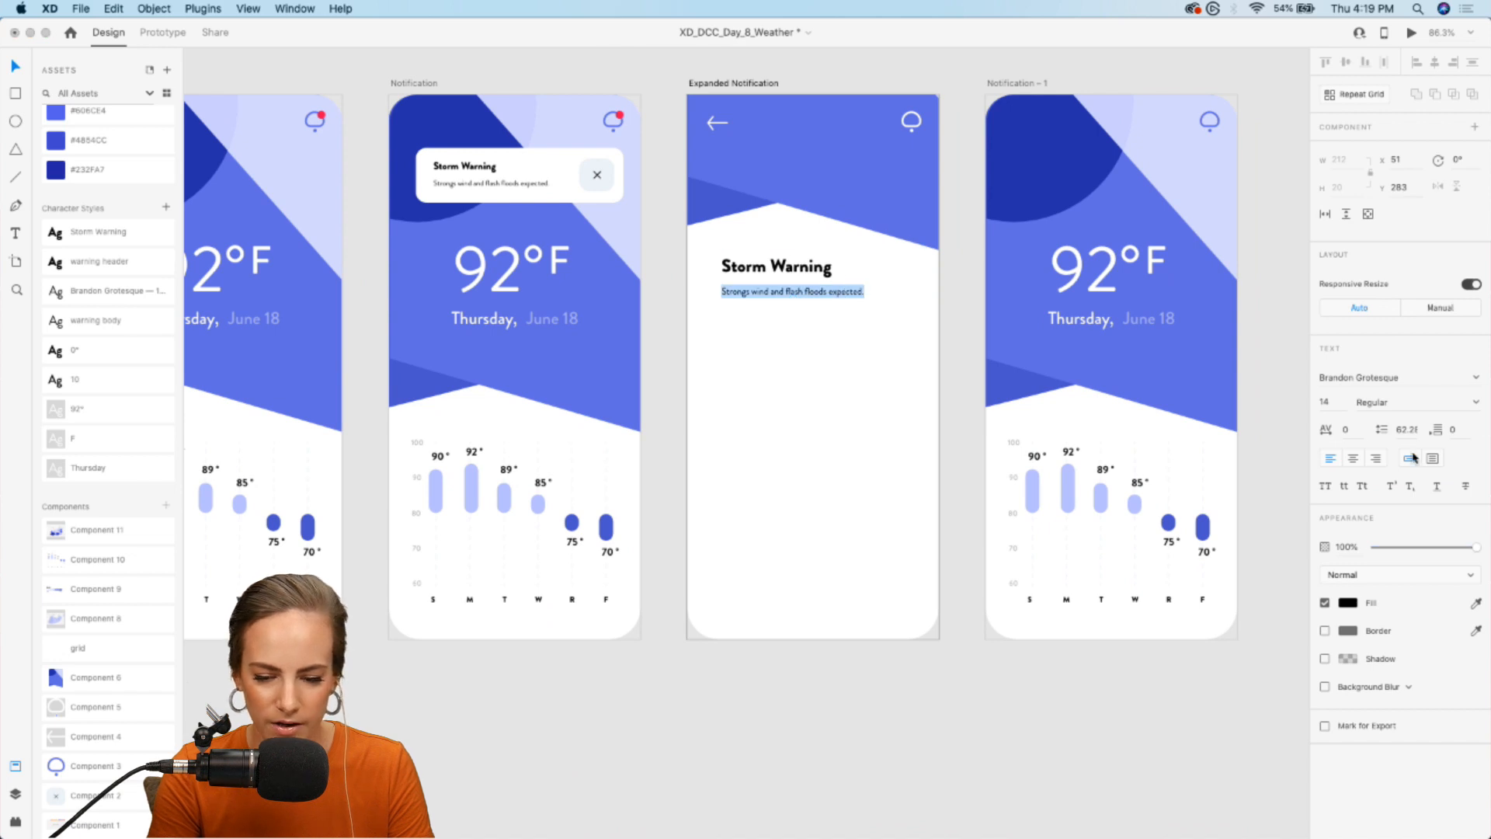
left_click(1434, 461)
left_click_drag(865, 297, 906, 462)
- Insert "Thunderstorm forecast is on the map below." before the existing sentence in the Expanded Notification description
double_click(861, 300)
left_click(870, 293)
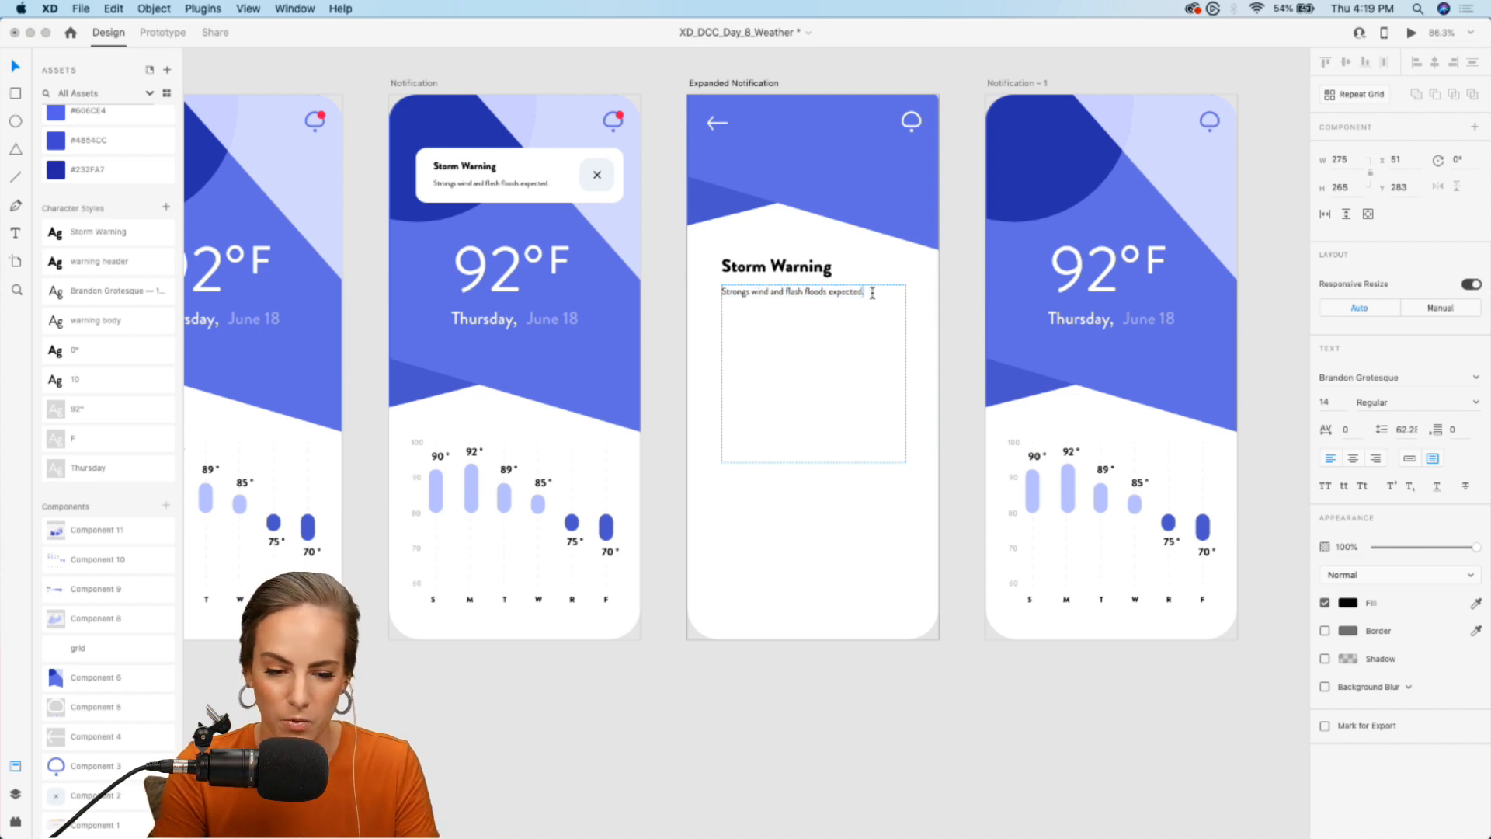
key("super+a")
left_click(725, 292)
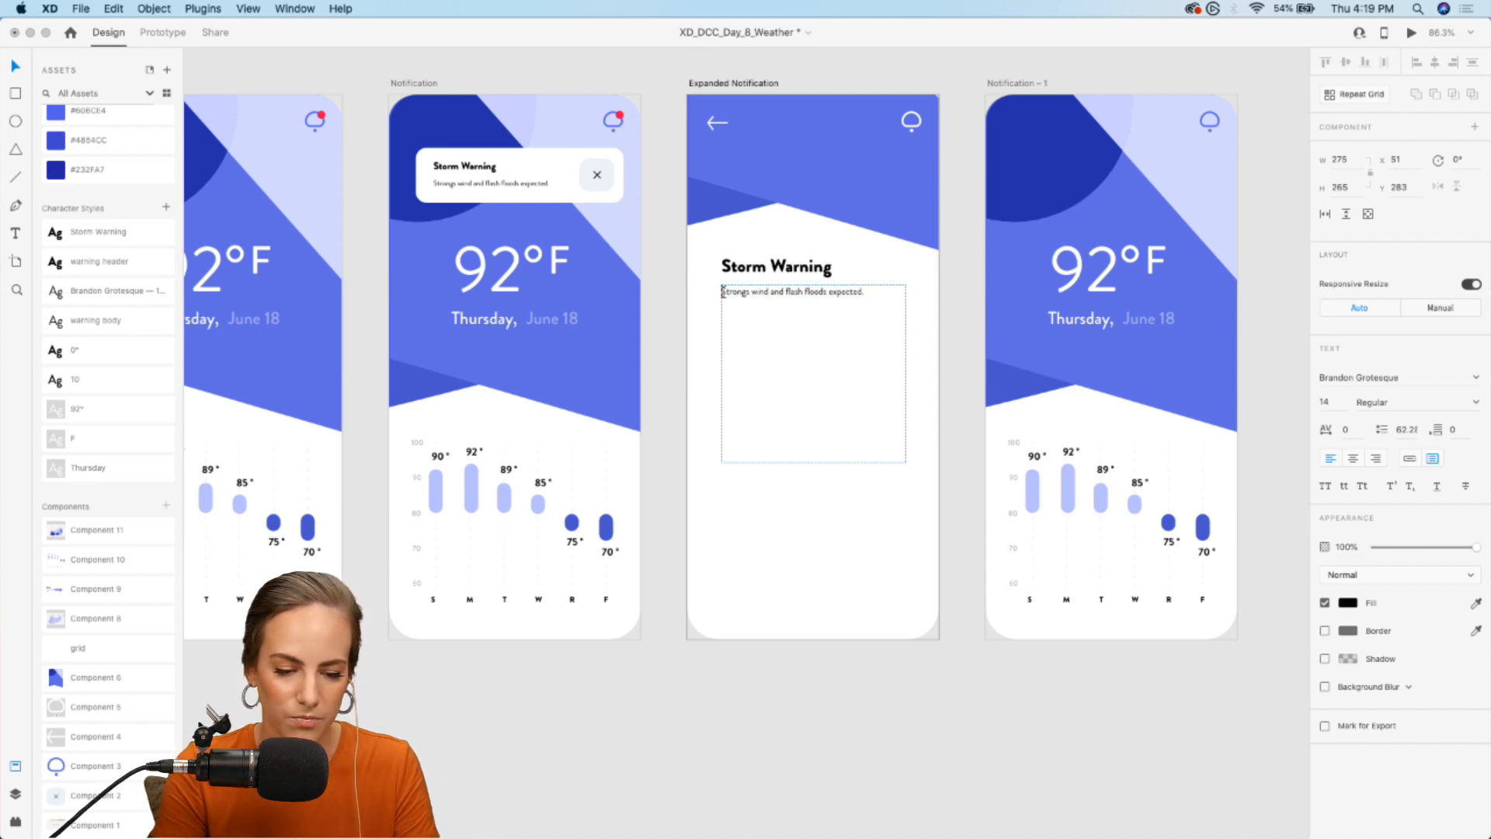
type("Thunders")
type("torm foreca")
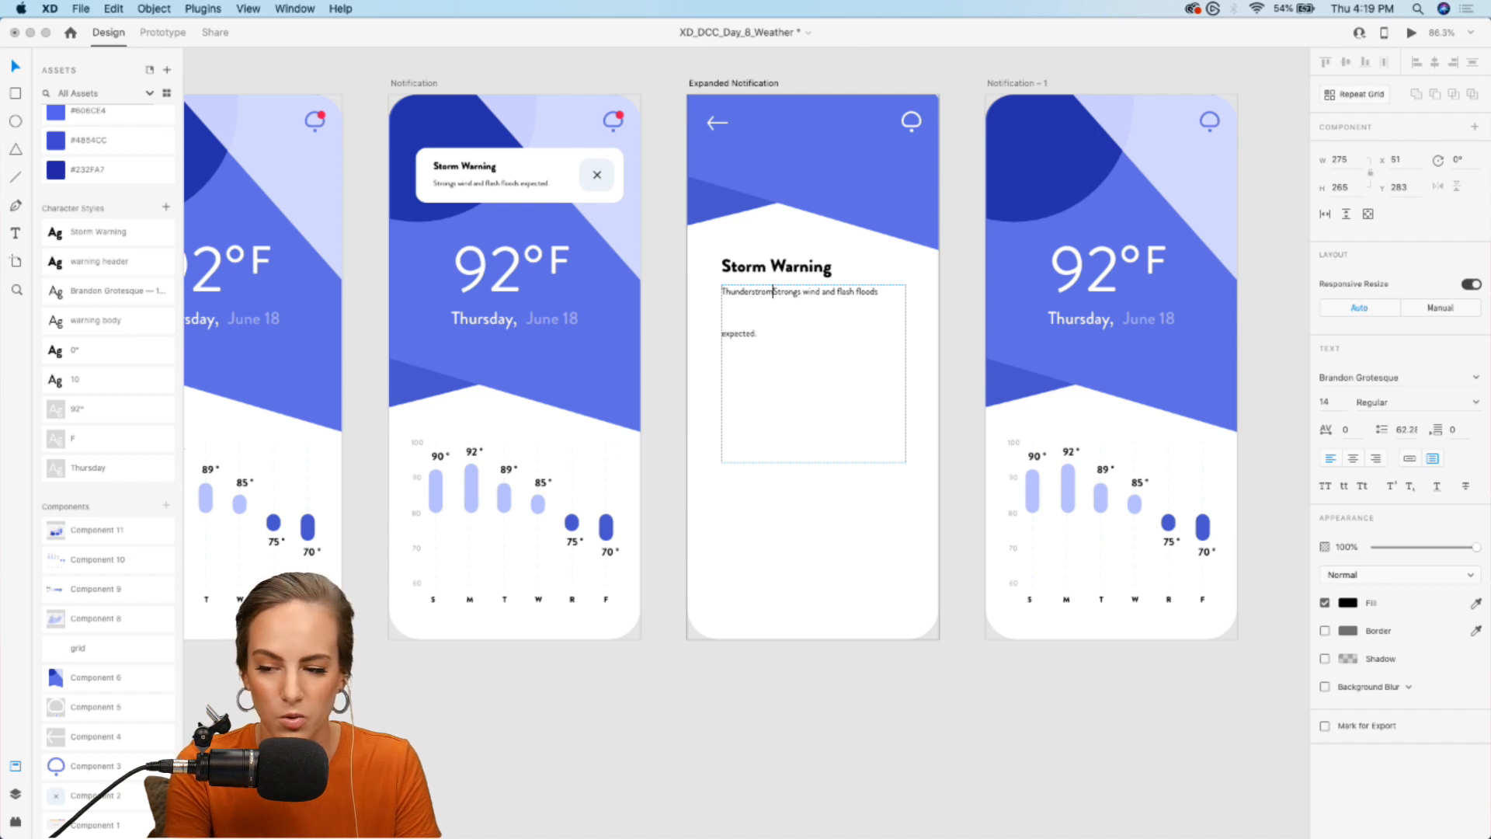
type("st is b")
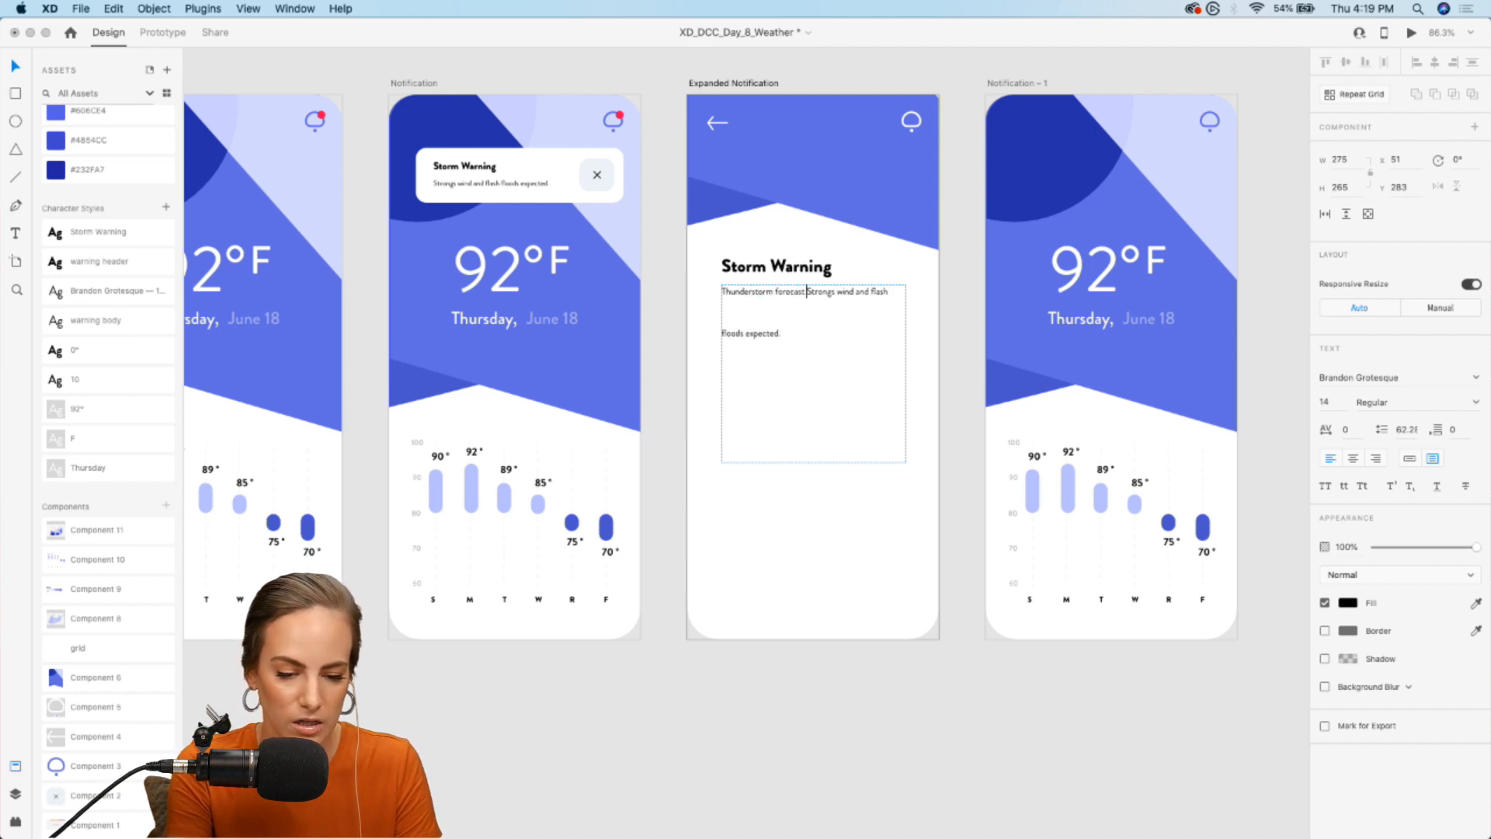
key("BackSpace")
type("on the m")
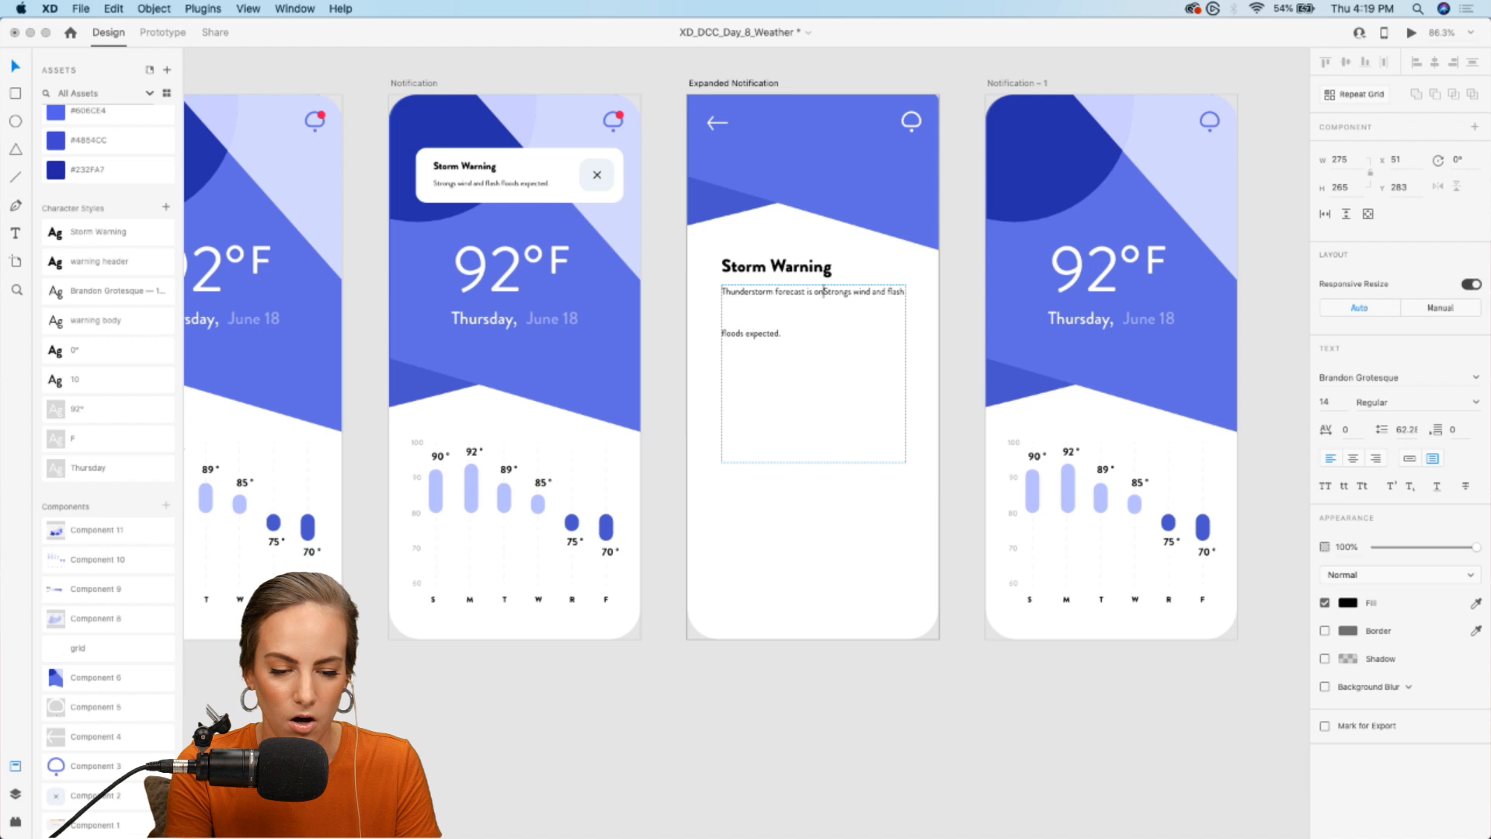
type("ap below.")
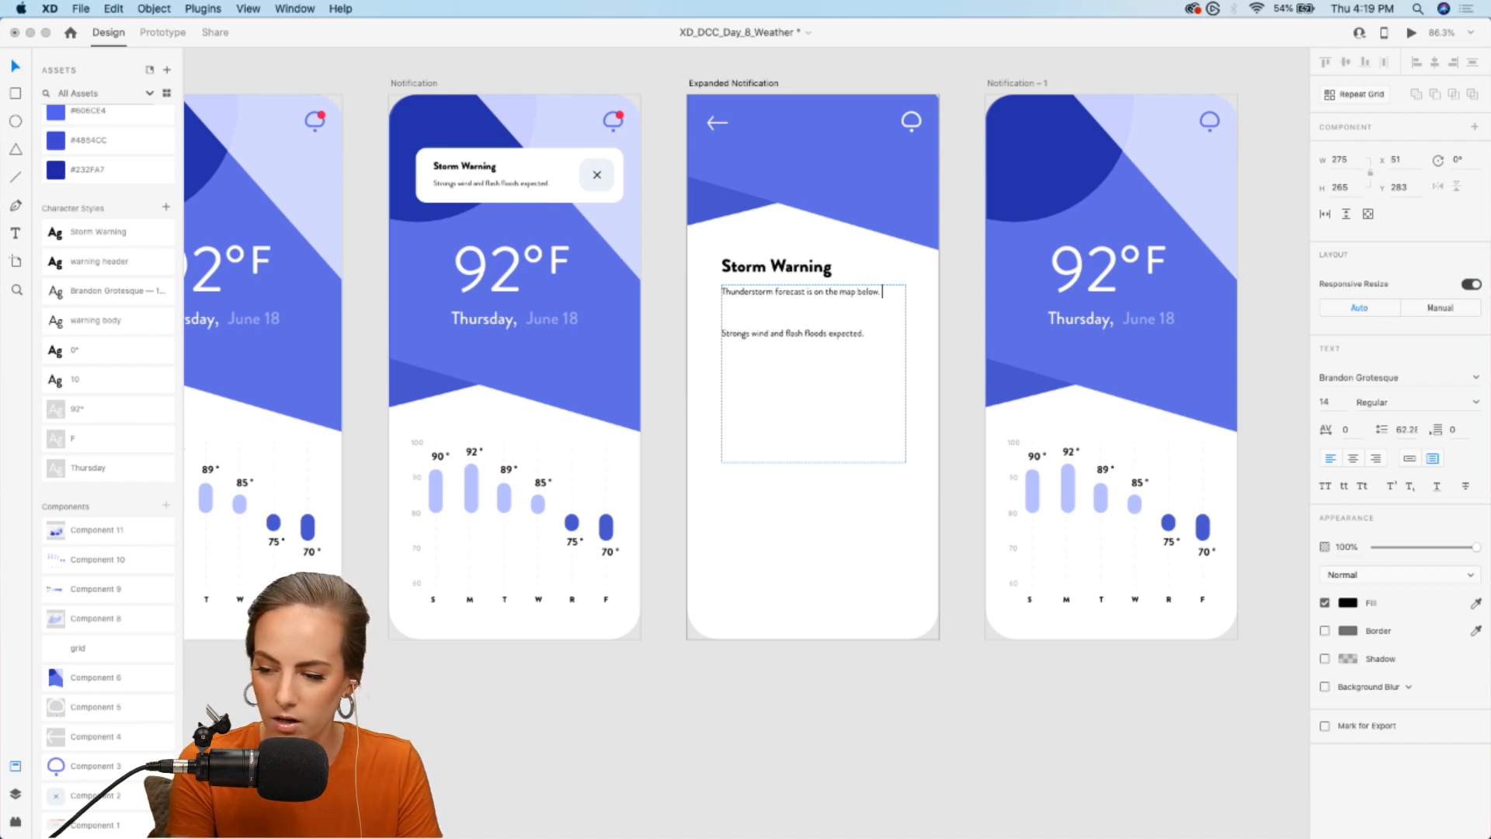
key("Escape")
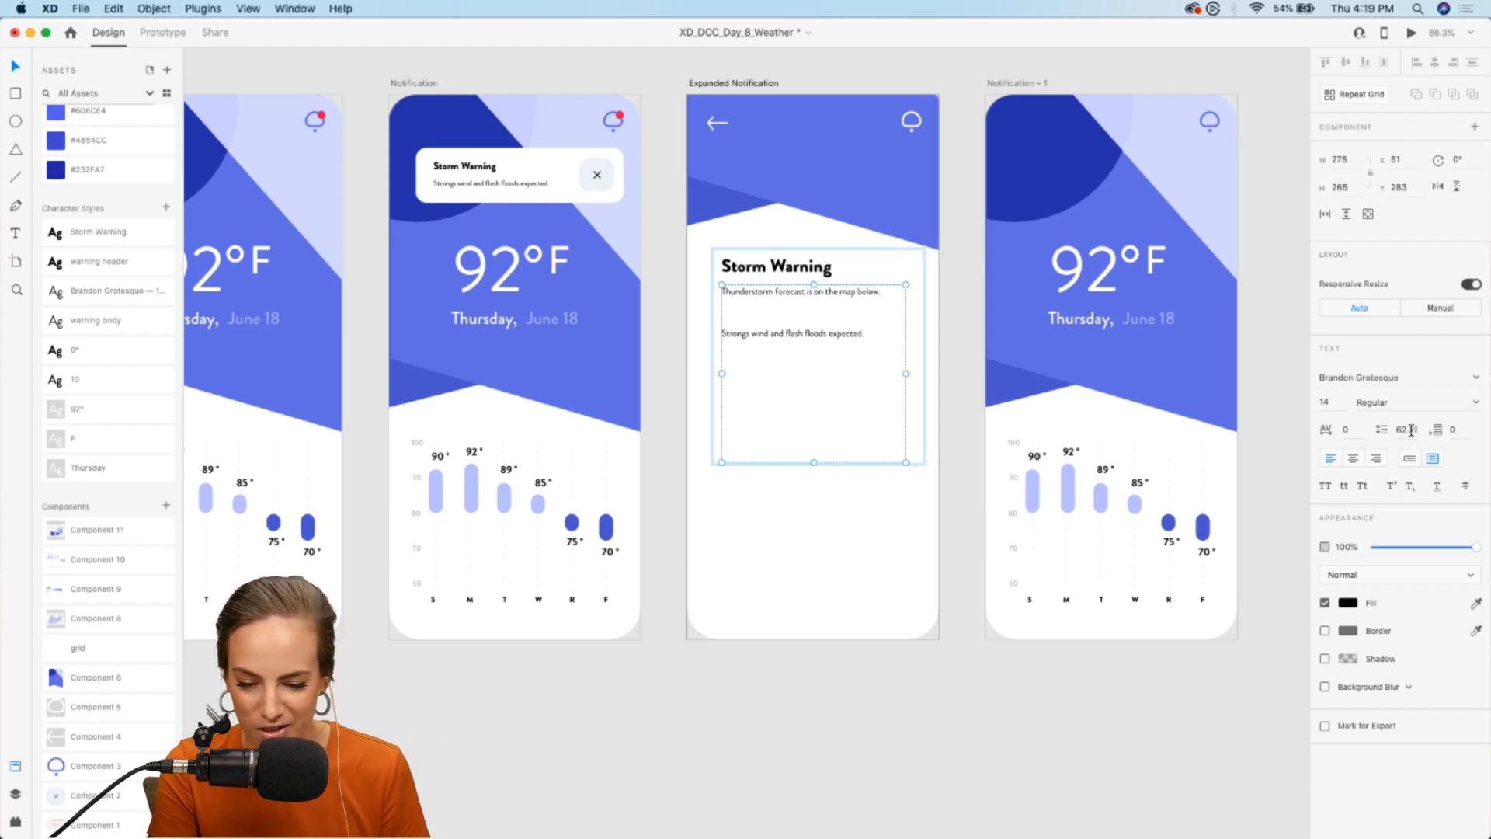
- Reduce the line spacing of the Expanded Notification description to 22.31
key("Down")
key("Down")
key("Down")
key("Down")
key("Down")
key("Down")
key("Down")
key("Down")
key("Down")
key("Down")
key("Down")
key("Down")
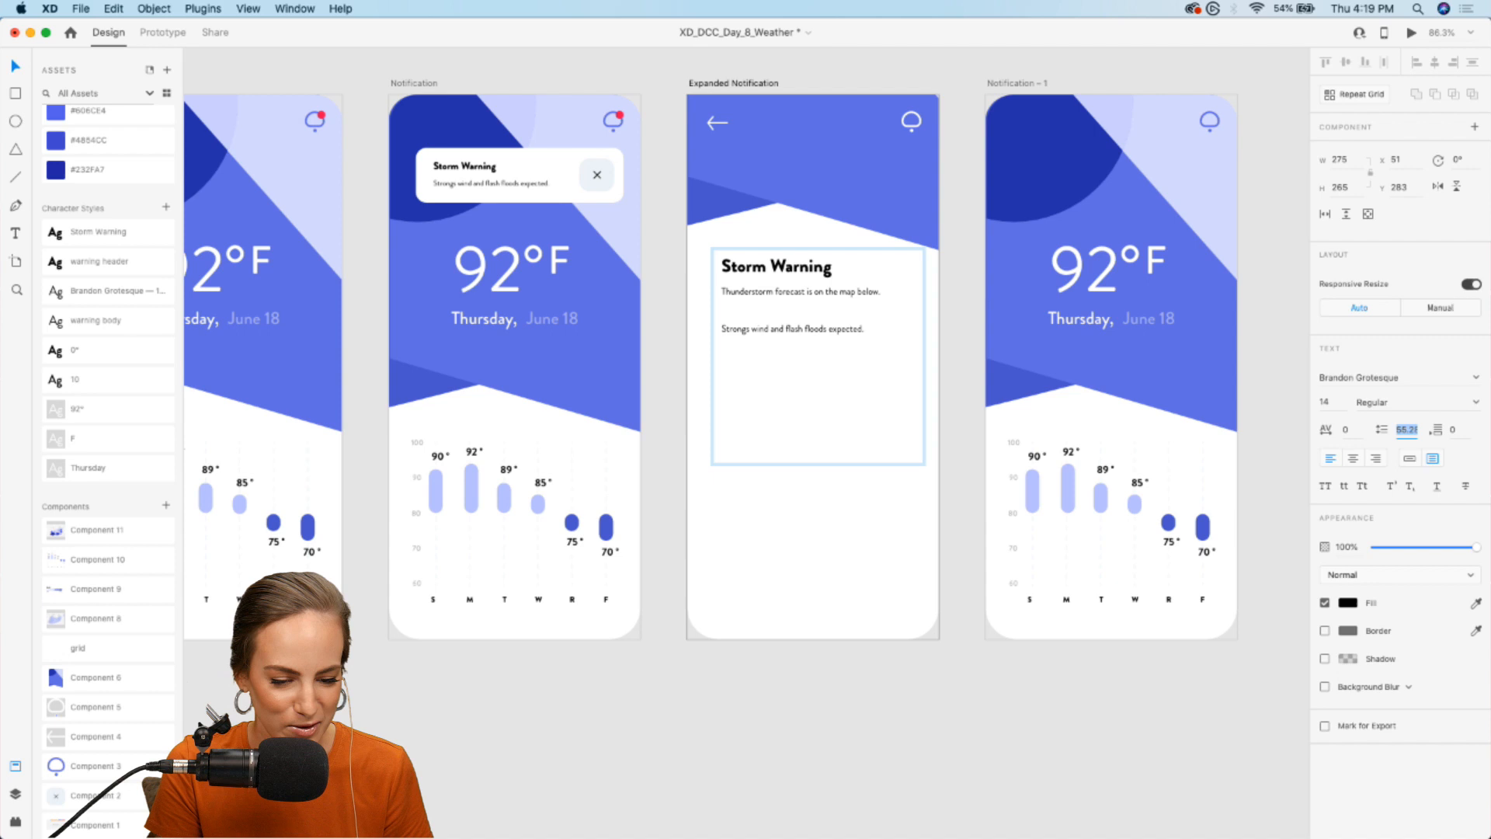
key("Down")
key("Down")
key("Down")
key("Down")
key("Down")
key("Down")
key("Down")
key("Down")
key("Down")
key("Down")
key("Down")
key("Down")
key("Down")
key("Down")
key("Down")
key("Down")
key("Down")
key("Down")
key("Down")
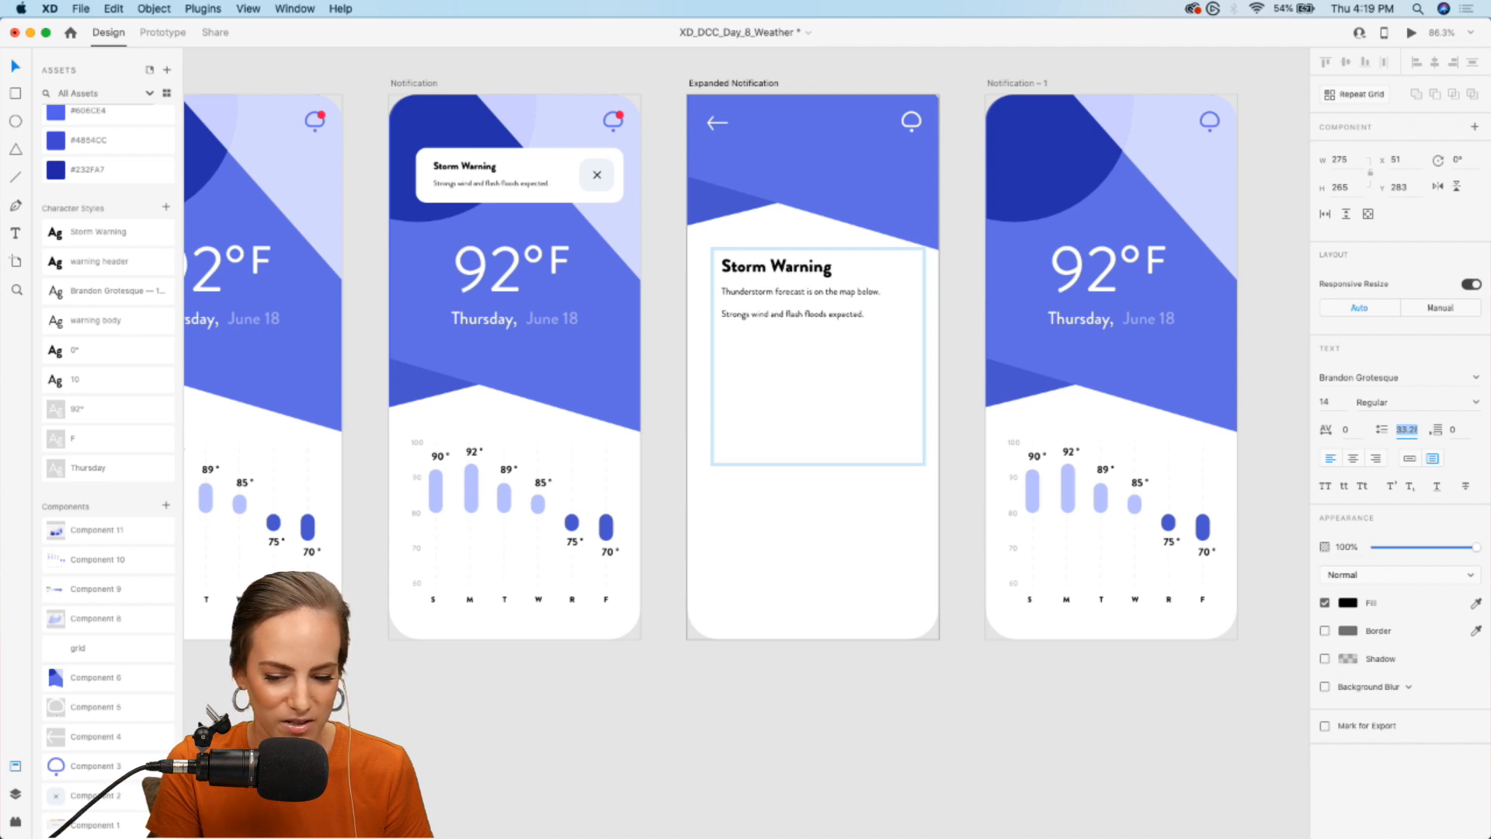
key("Down")
key("Down")
key("Down")
key("Down")
key("Down")
key("Down")
key("Down")
key("Down")
key("Down")
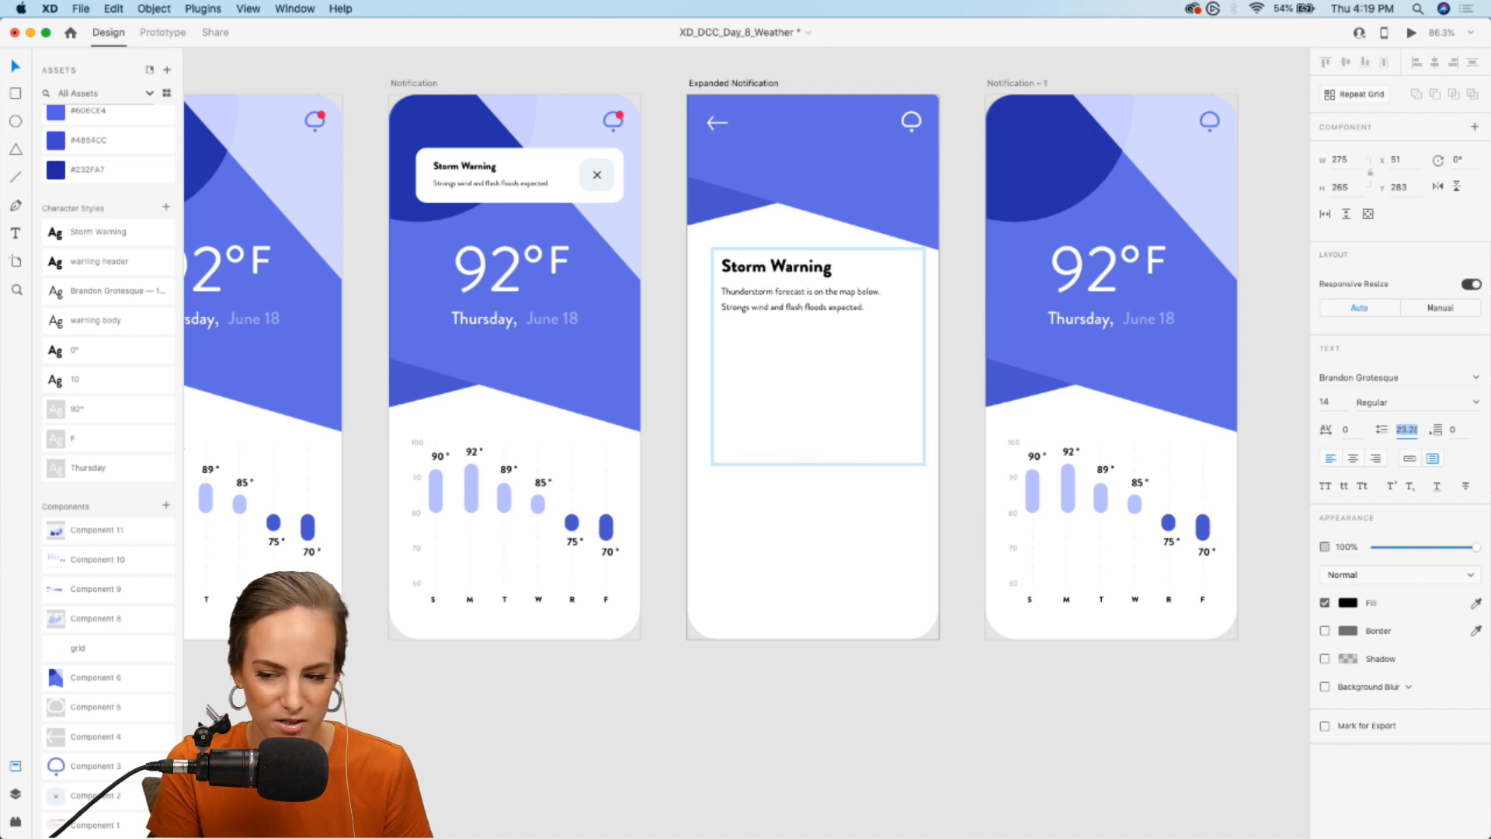
double_click(870, 308)
left_click(870, 310)
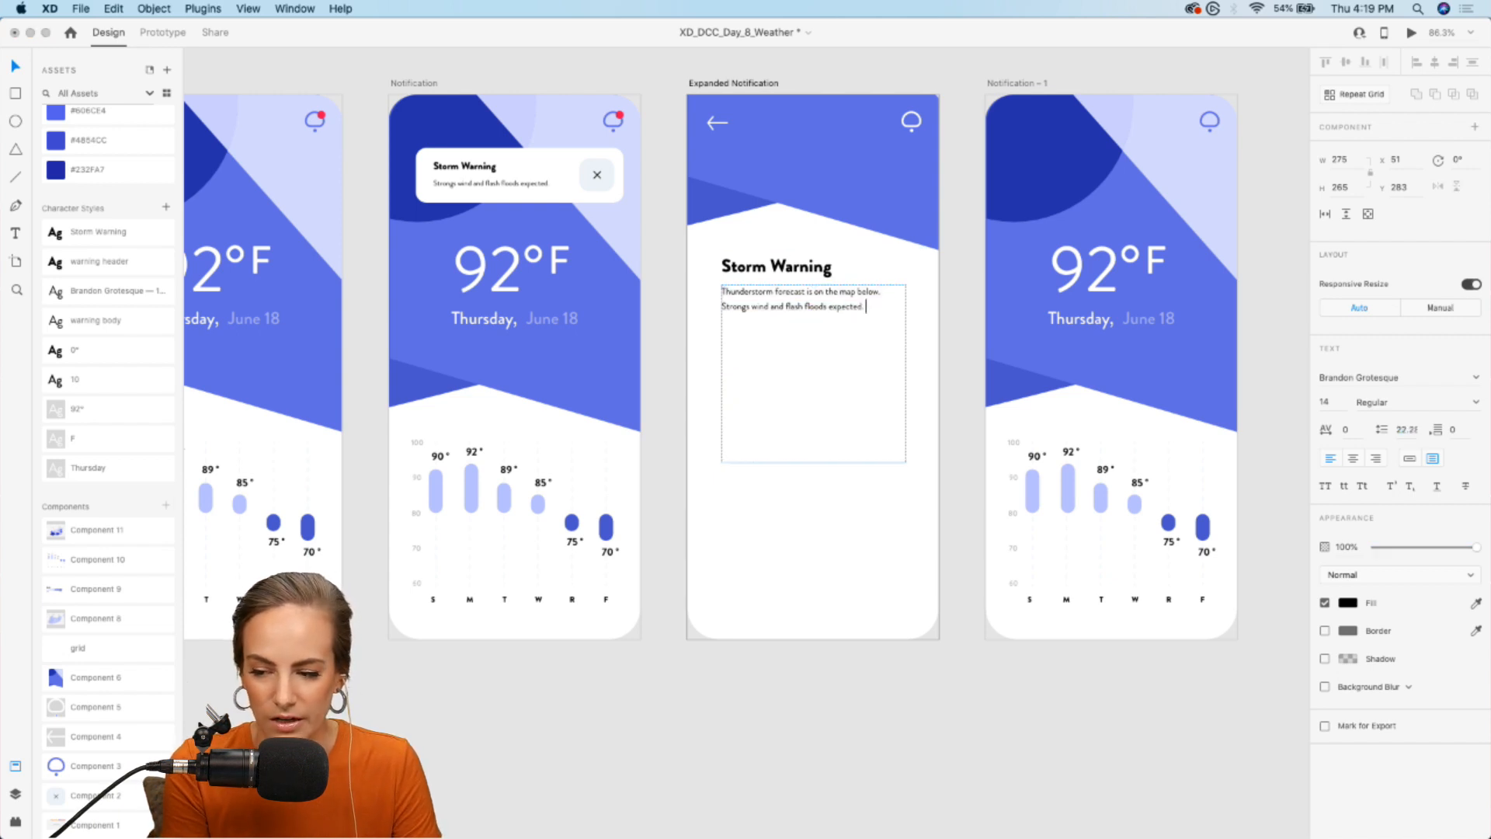
left_click(666, 433)
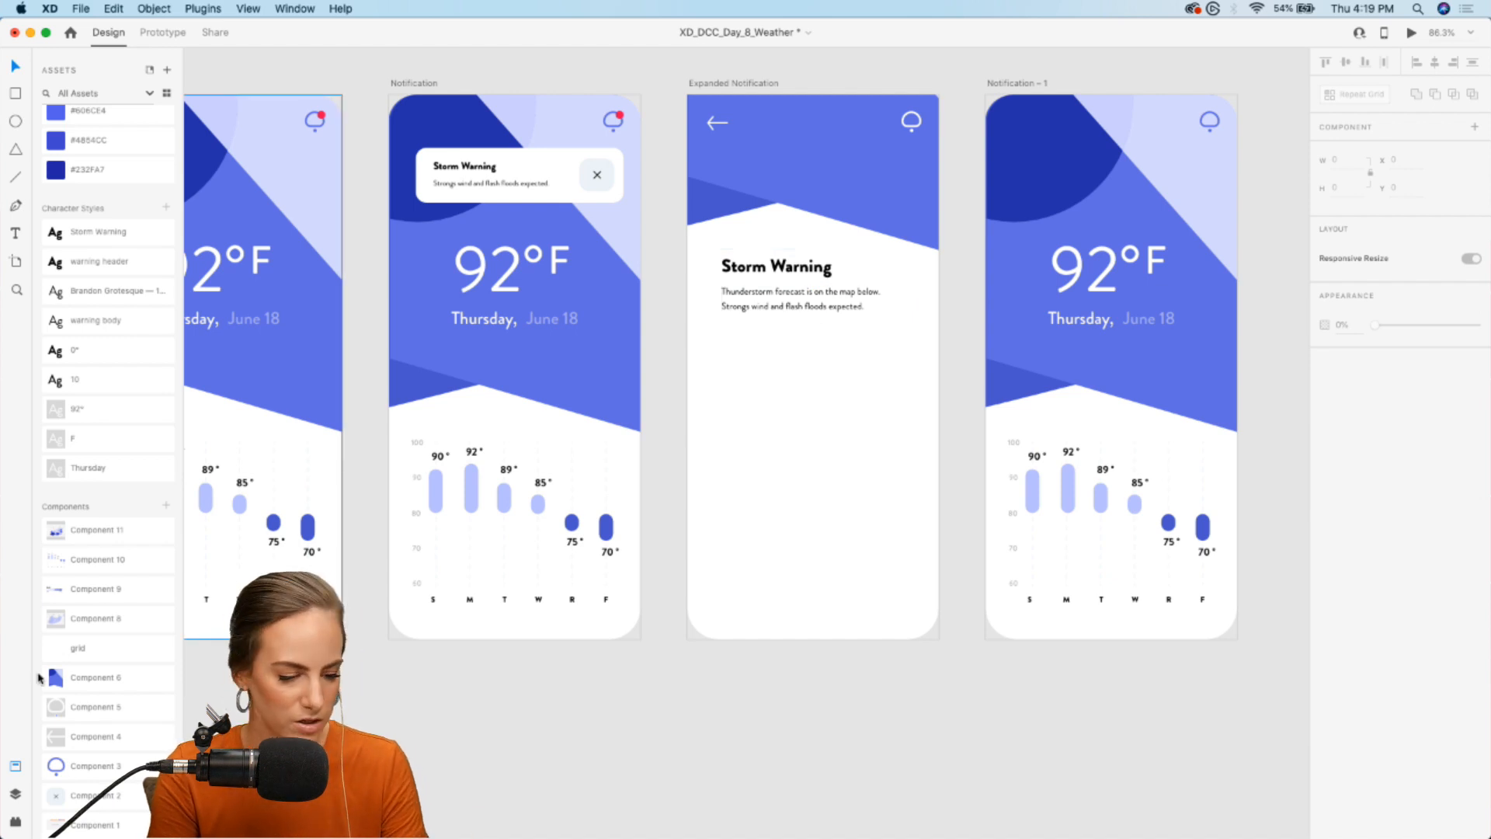
- Place the map component (Component 8) in the lower part of Expanded Notification at about X -56, Y 443
left_click_drag(92, 624, 775, 533)
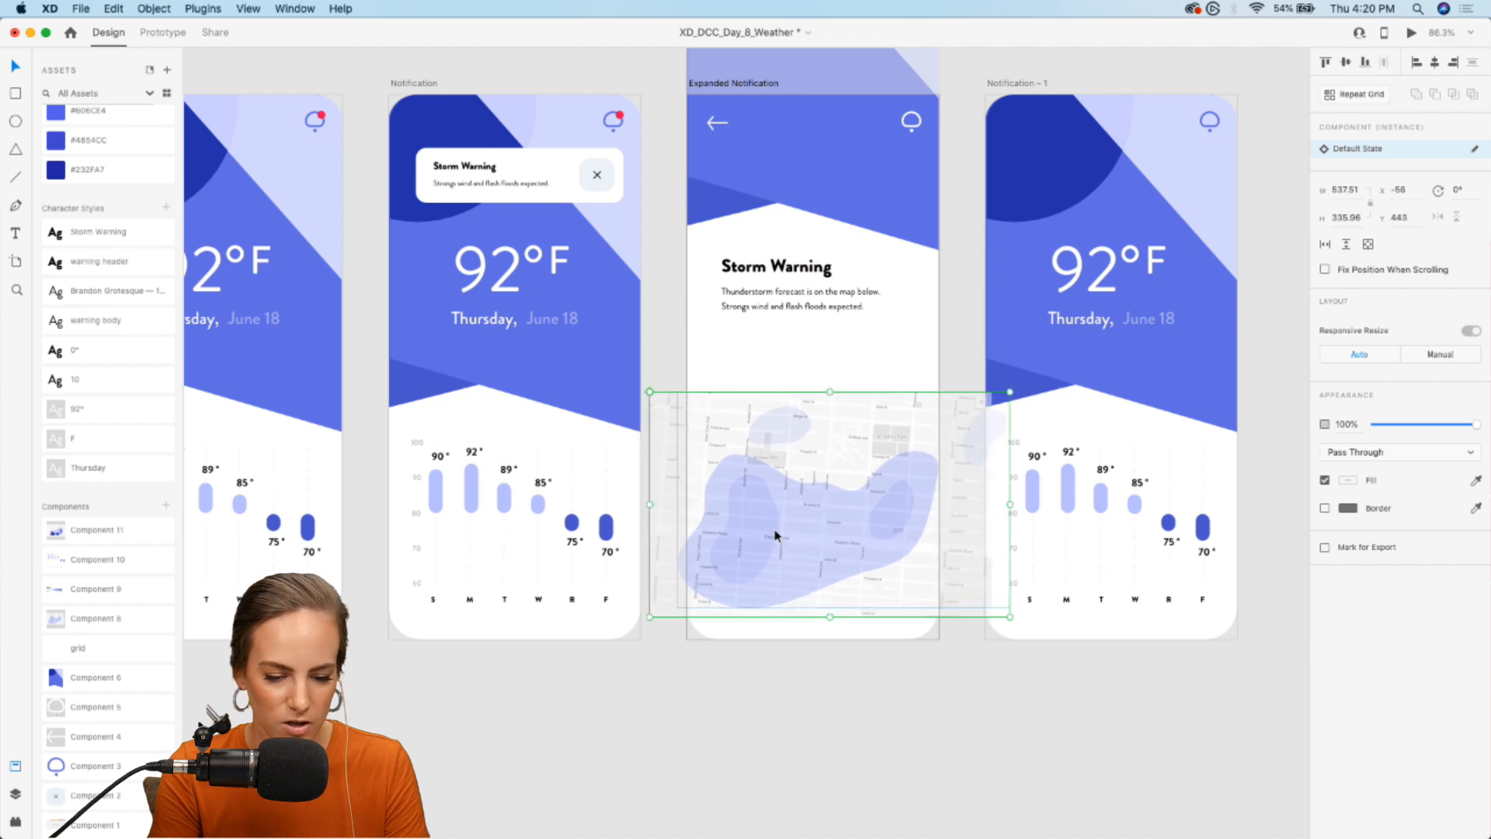
left_click(671, 657)
left_click_drag(63, 528, 740, 708)
scroll(743, 708, "down", 3)
left_click_drag(846, 613, 805, 680)
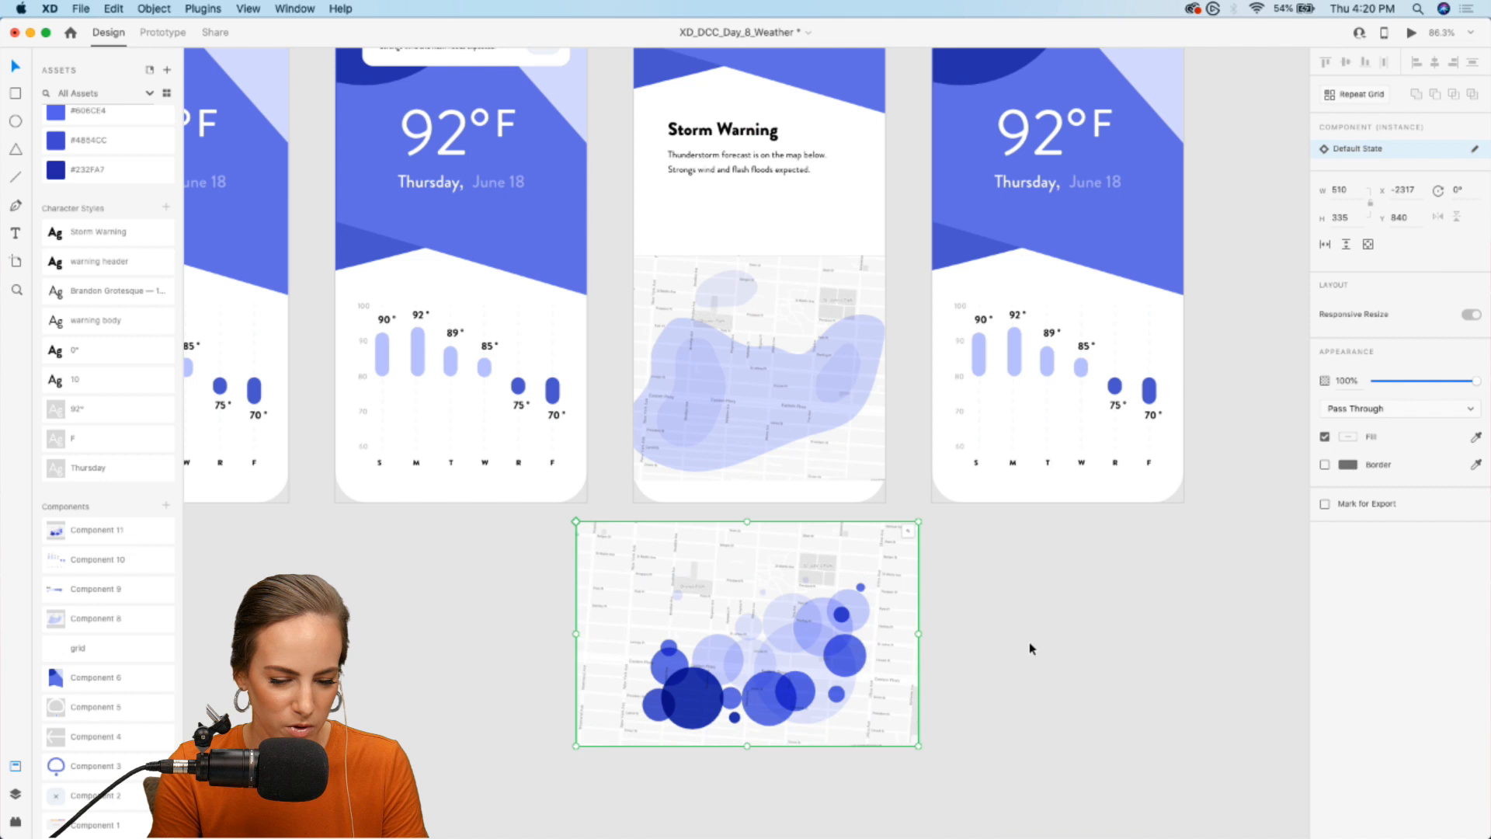
scroll(1029, 648, "up", 2)
scroll(1029, 648, "left", 2)
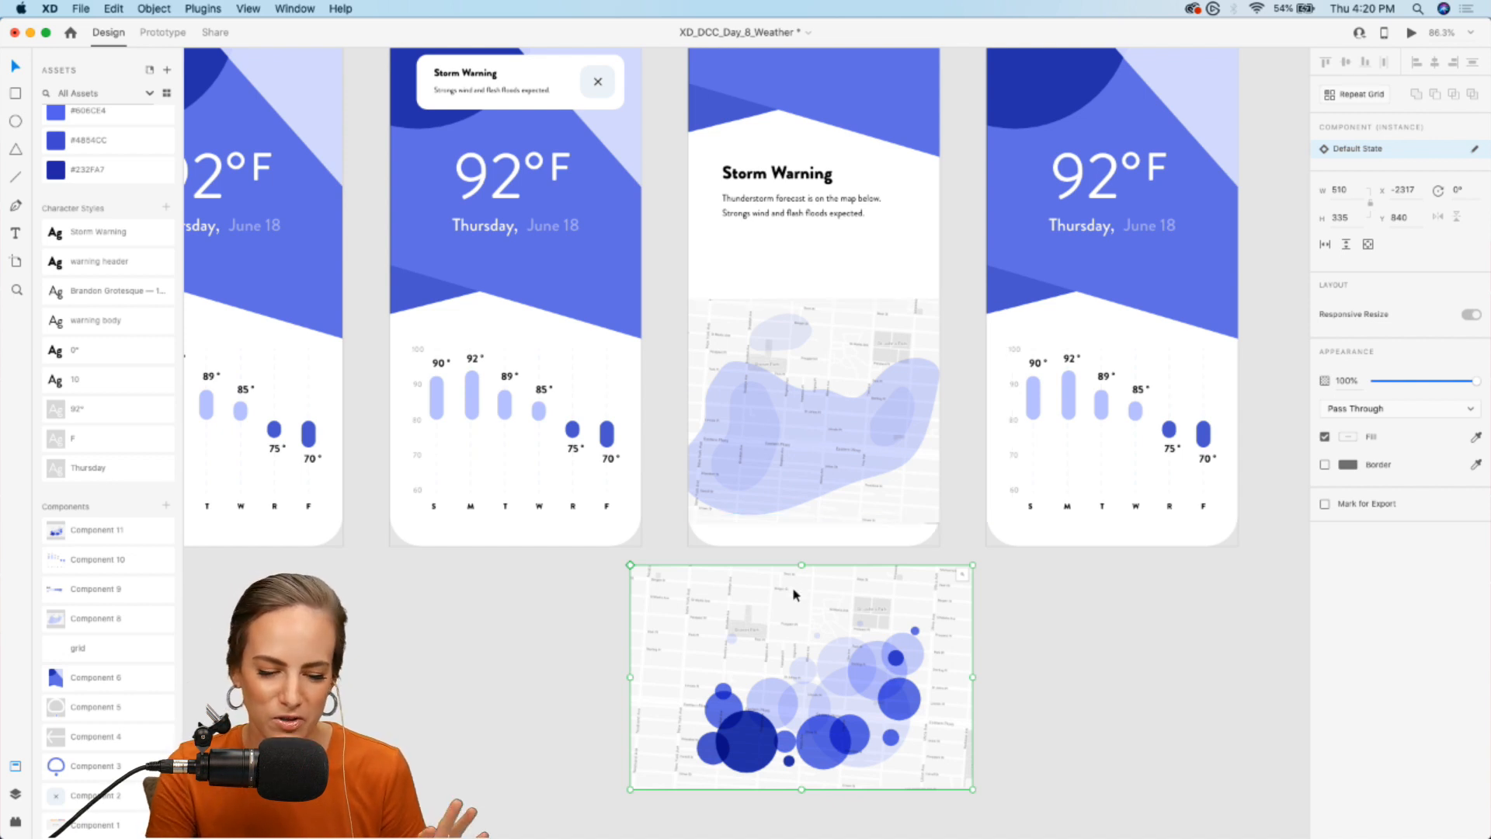
key("Delete")
- Make the map a scroll group that scrolls in both directions and inset its viewport to about 325 wide at X 26
scroll(795, 606, "up", 3)
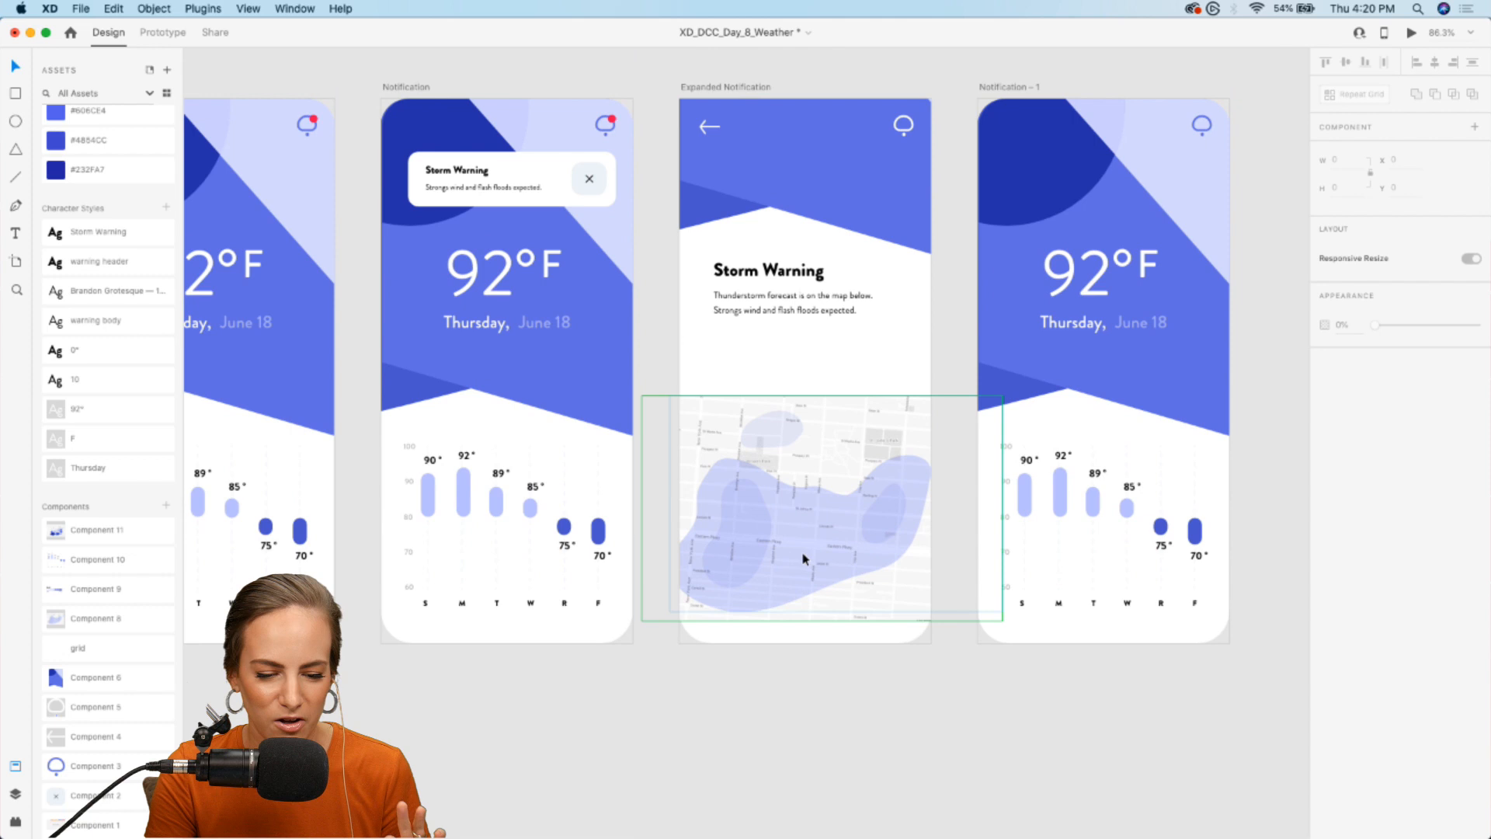
left_click(812, 534)
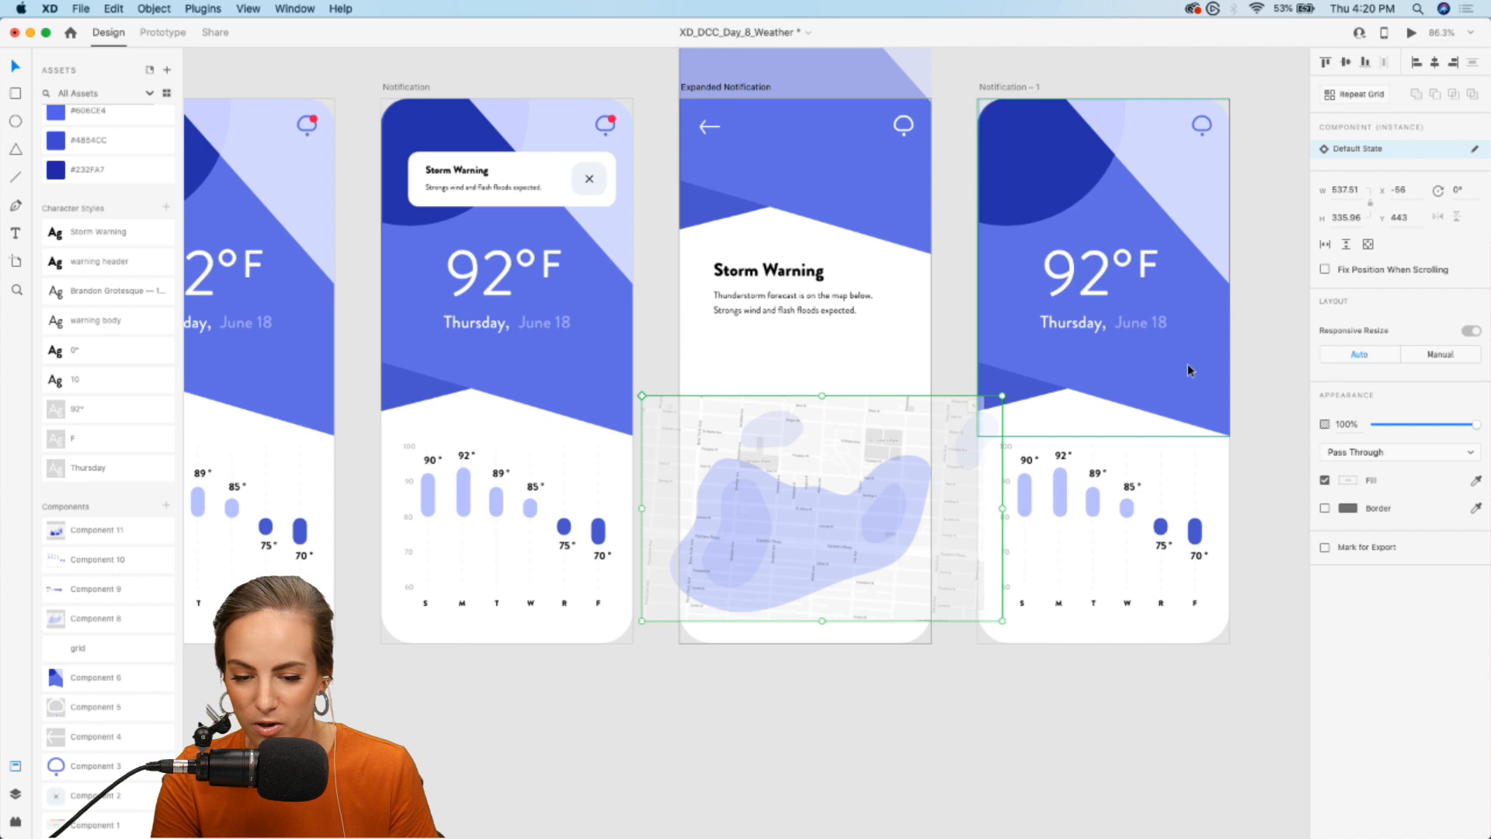
left_click(1369, 246)
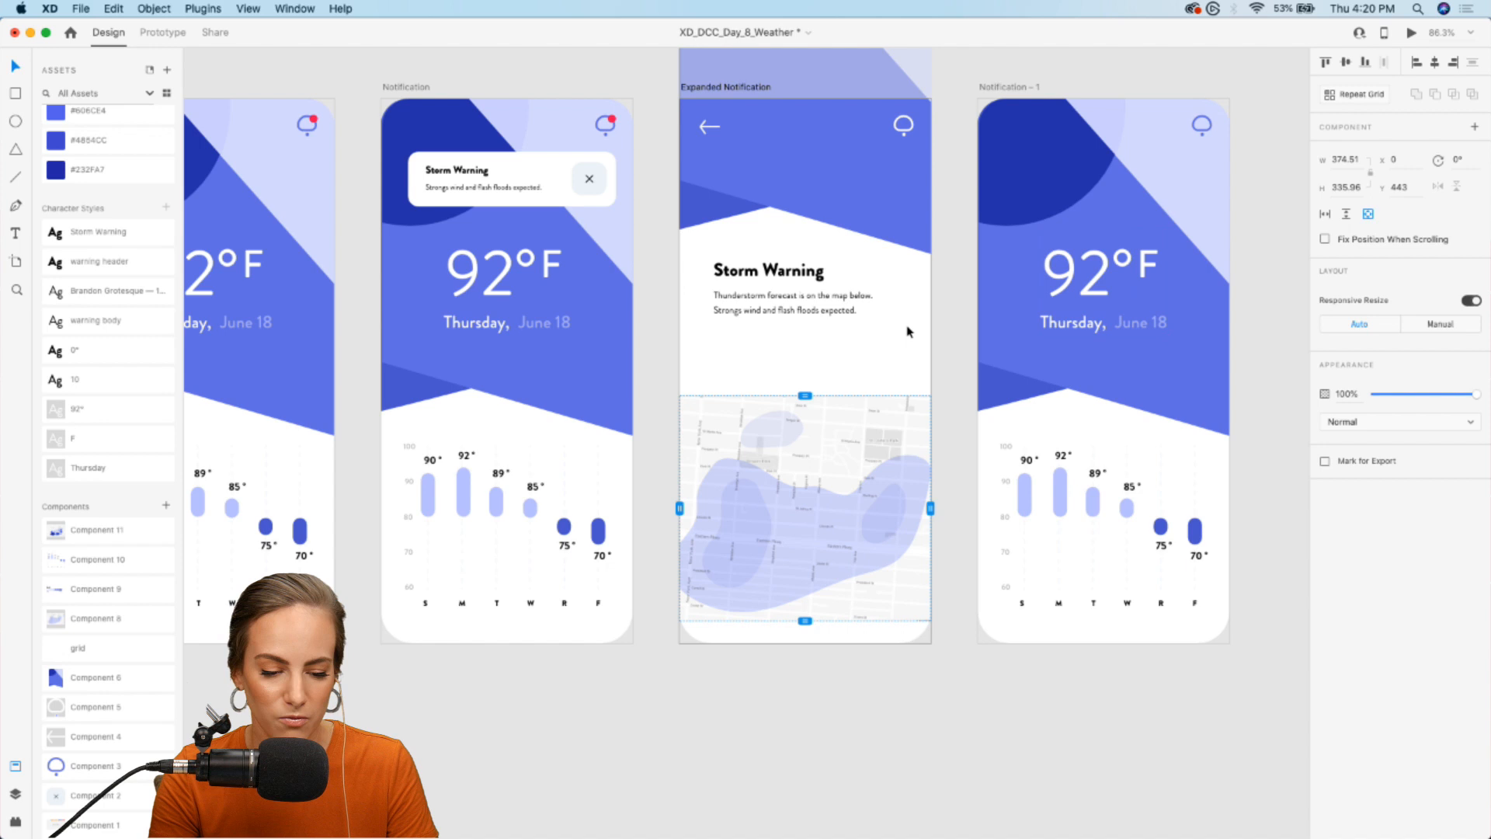
left_click_drag(679, 508, 696, 509)
left_click_drag(924, 507, 913, 508)
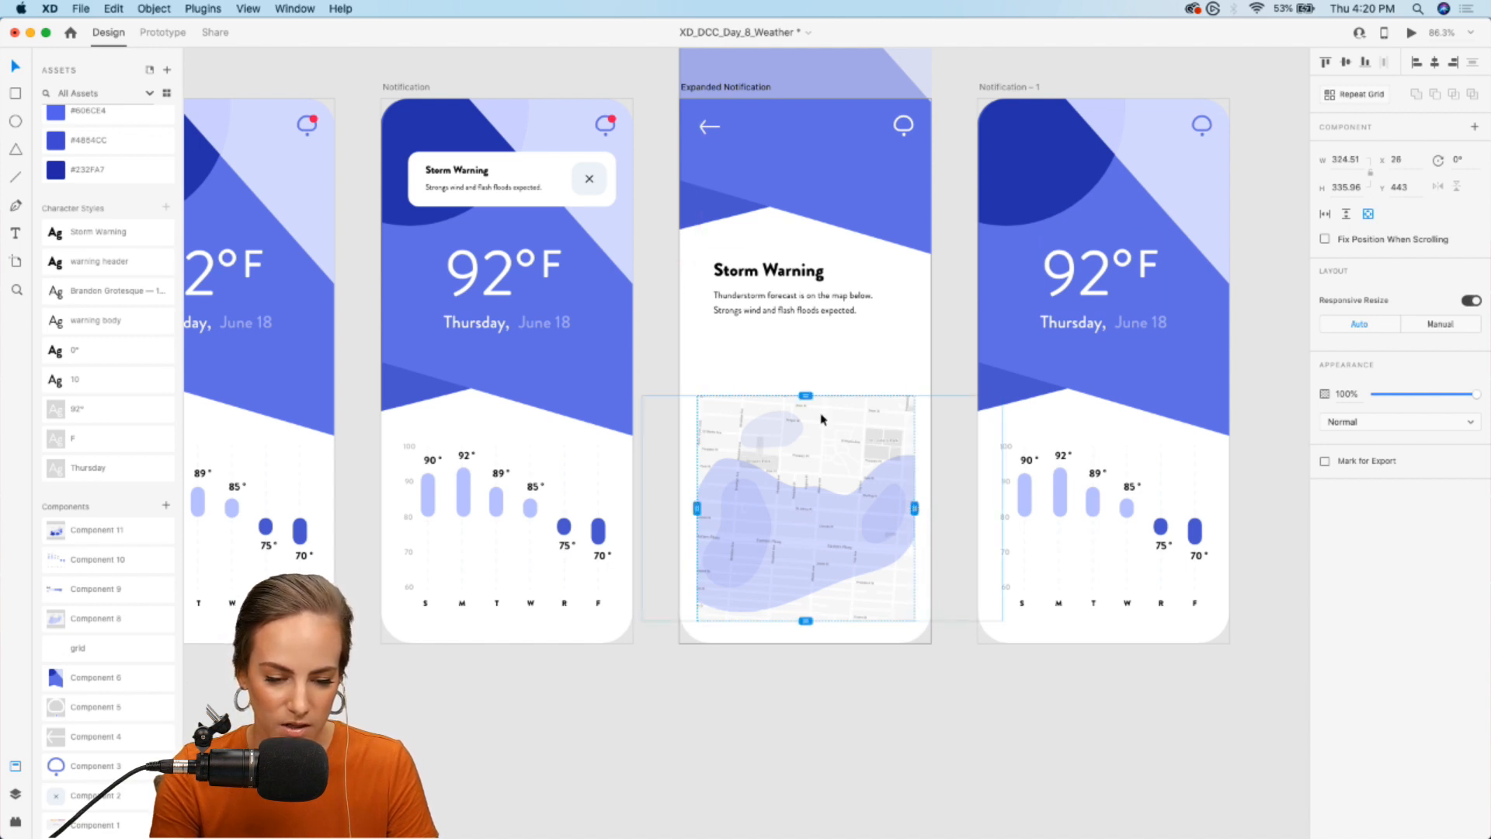
left_click(804, 747)
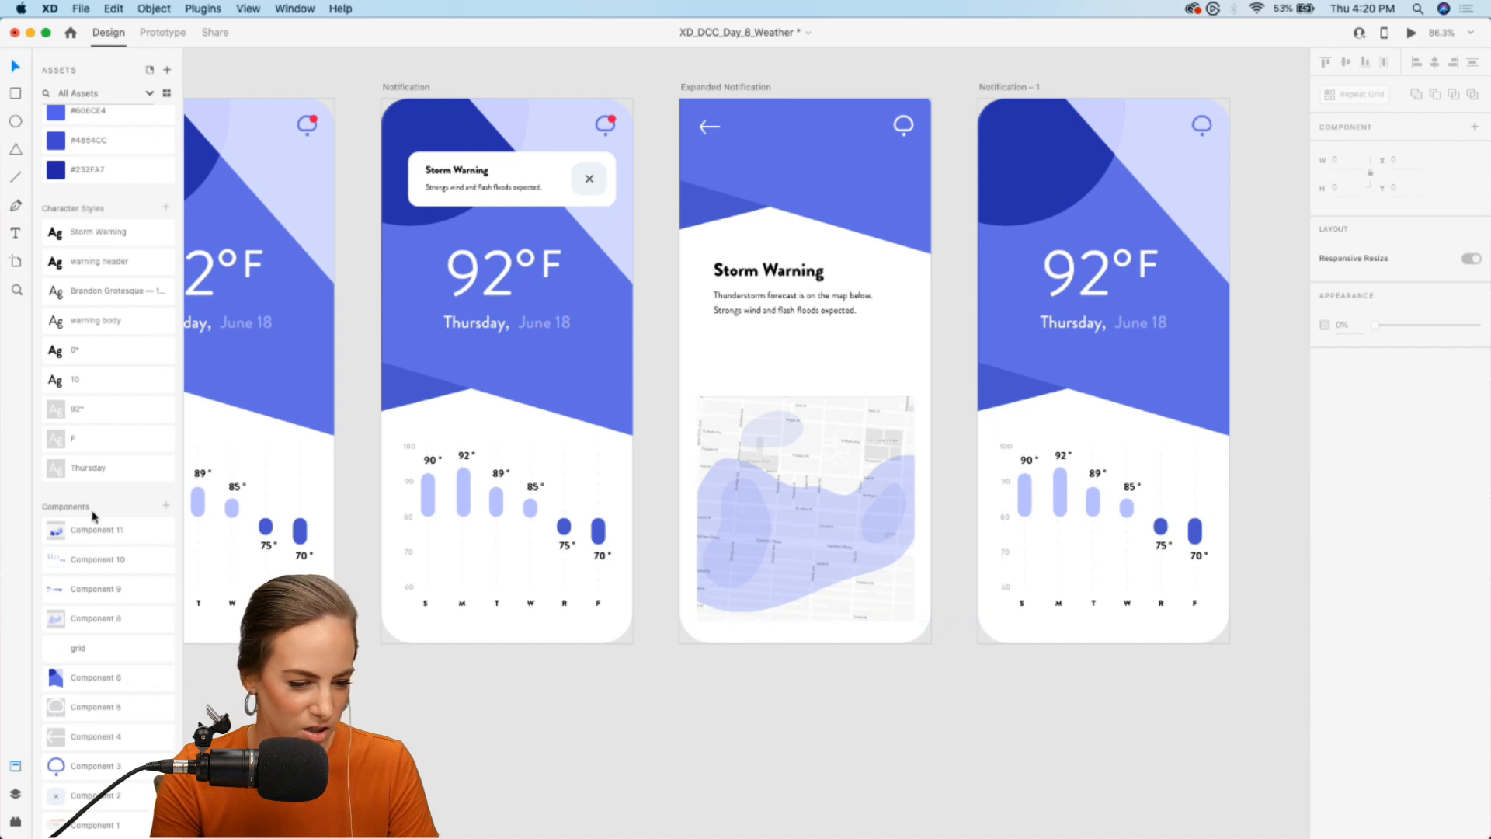
- Place the RAIN legend component (Component 9) over the upper right corner of the map on Expanded Notification
left_click_drag(57, 589, 873, 425)
scroll(832, 363, "up", 4)
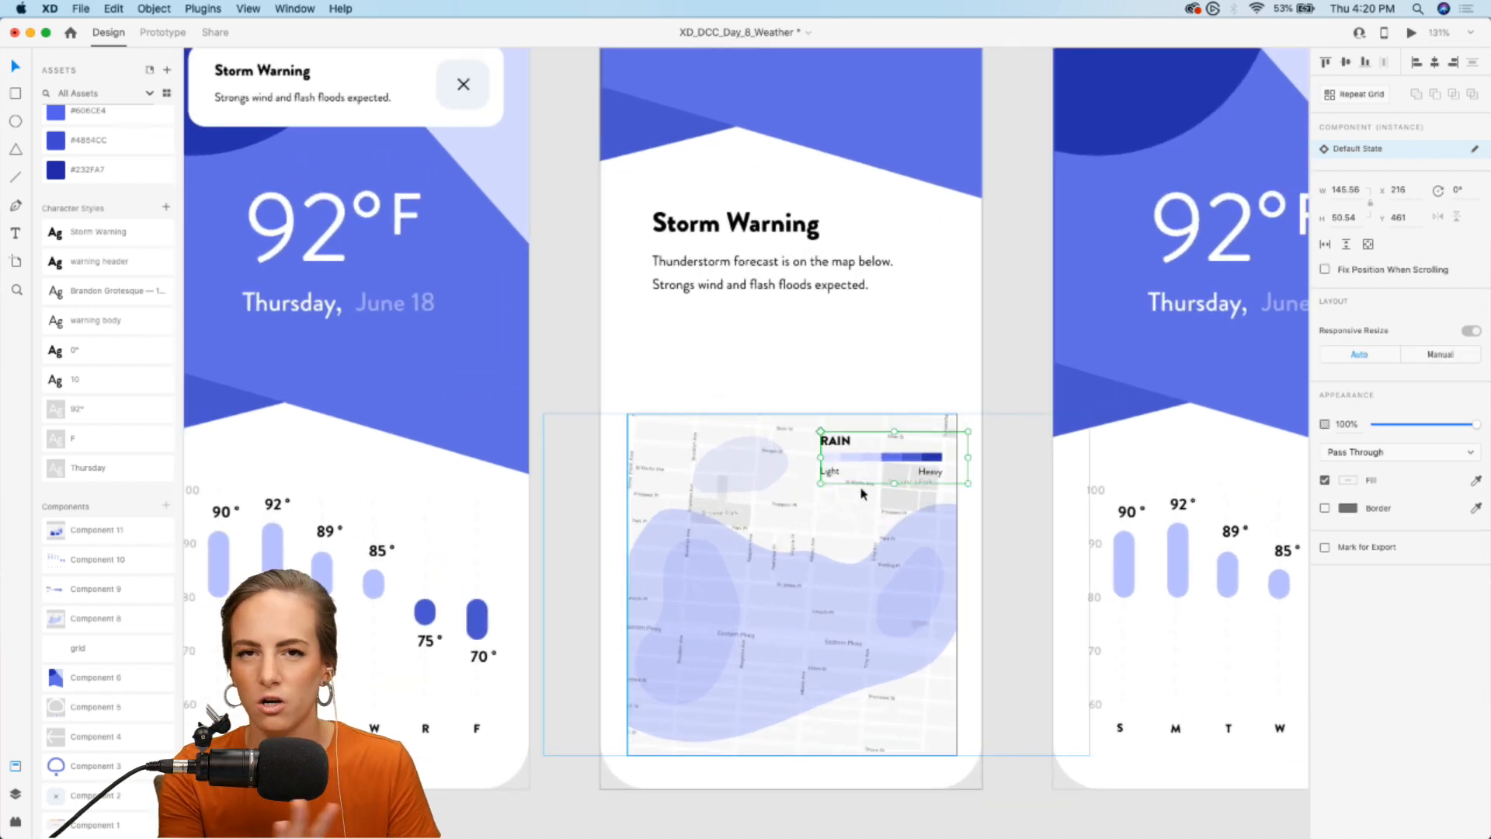
left_click_drag(871, 458, 868, 458)
scroll(868, 458, "down", 4)
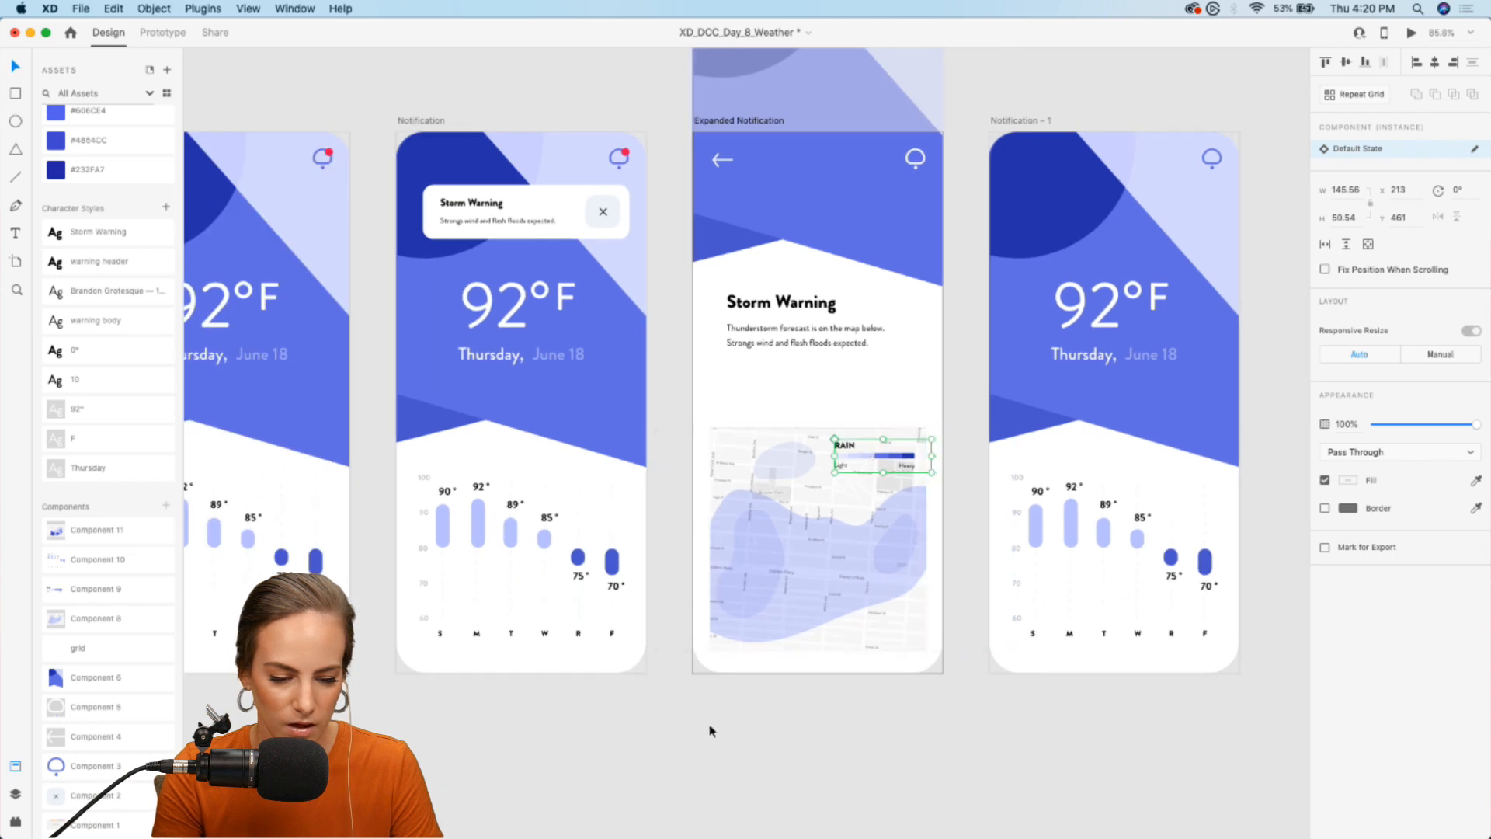
- Shift the map artwork slightly to the left inside its scroll viewport on Expanded Notification
left_click(809, 576)
left_click_drag(656, 650, 610, 687)
key("super+z")
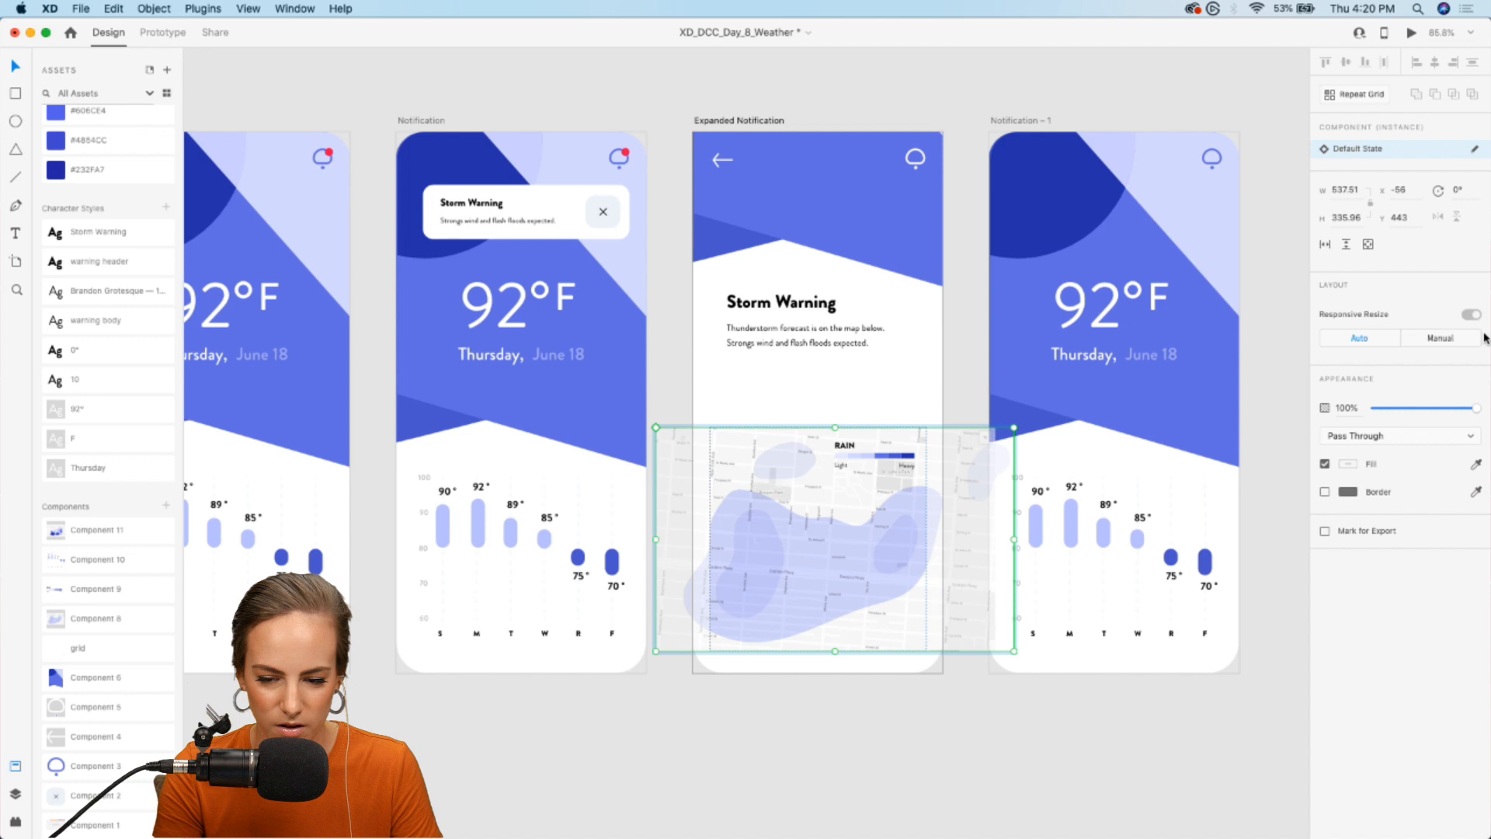
left_click_drag(851, 582, 819, 581)
left_click(812, 724)
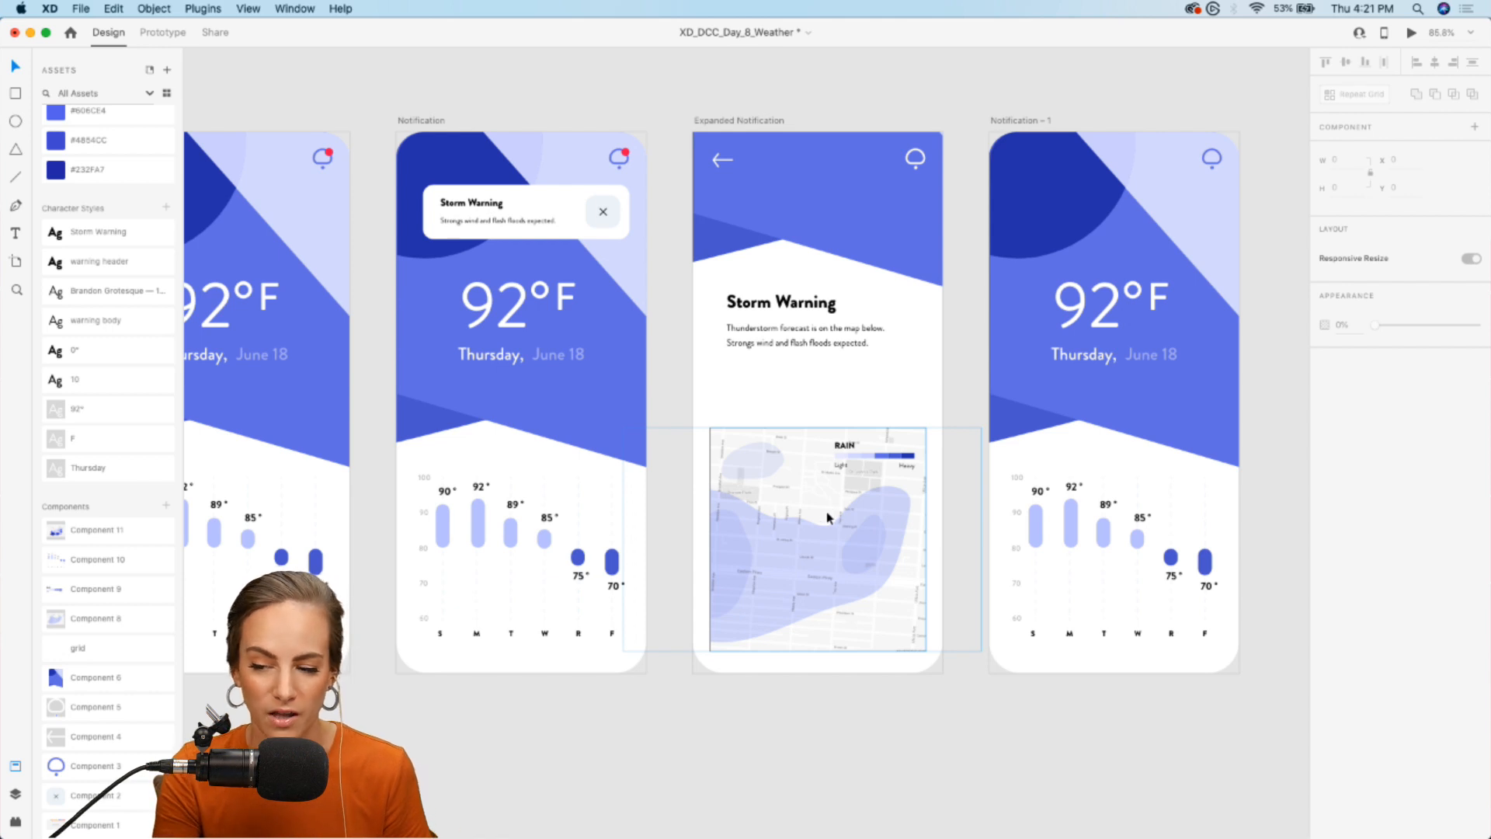
- Append "Dark purple areas on the map indicate the highest chance of rain." to the Expanded Notification description
double_click(861, 346)
double_click(858, 346)
left_click(875, 342)
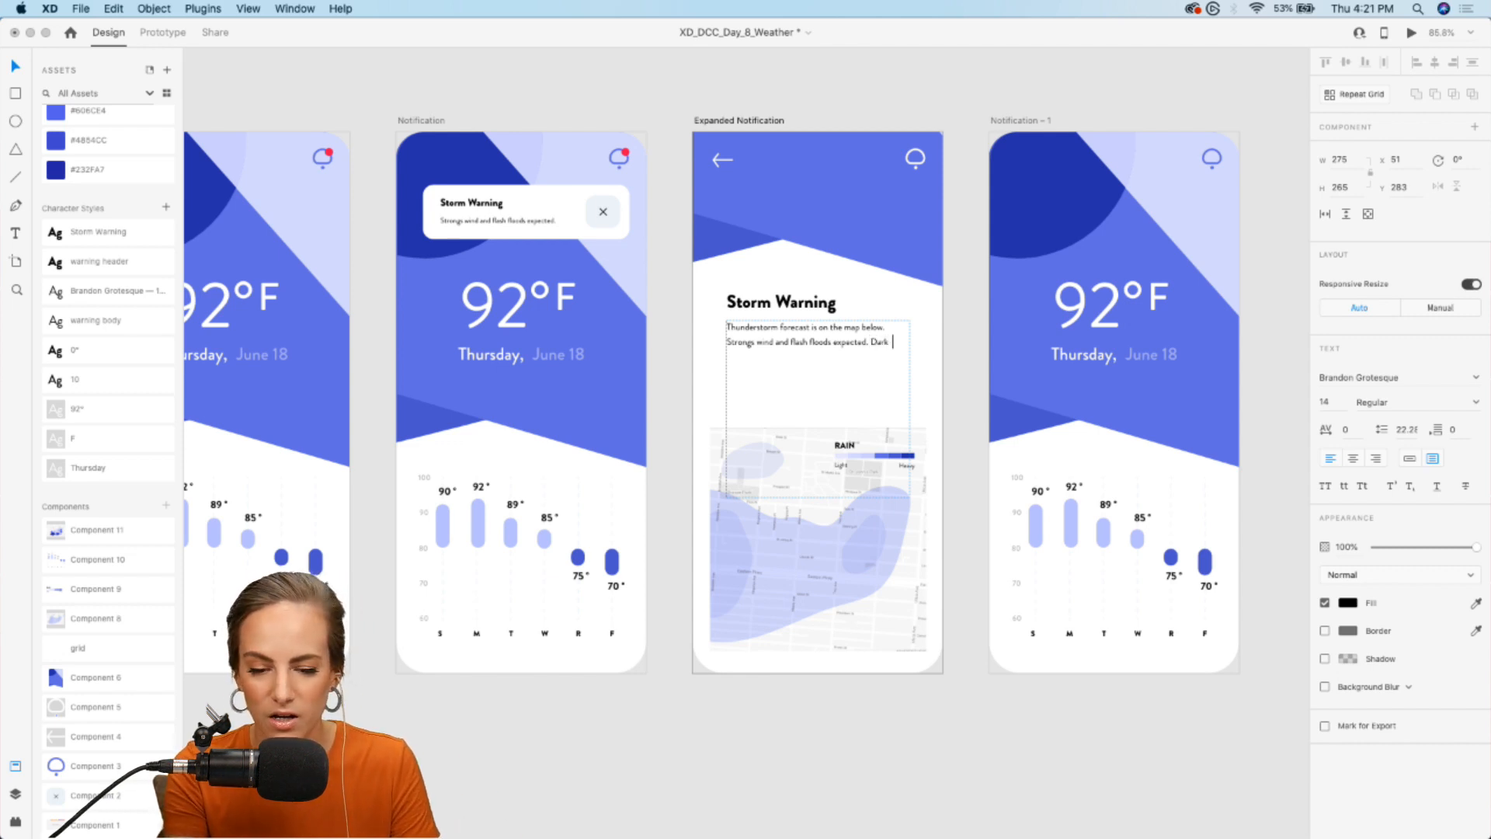
type("Dark purple areas on the map indicate the highest cha")
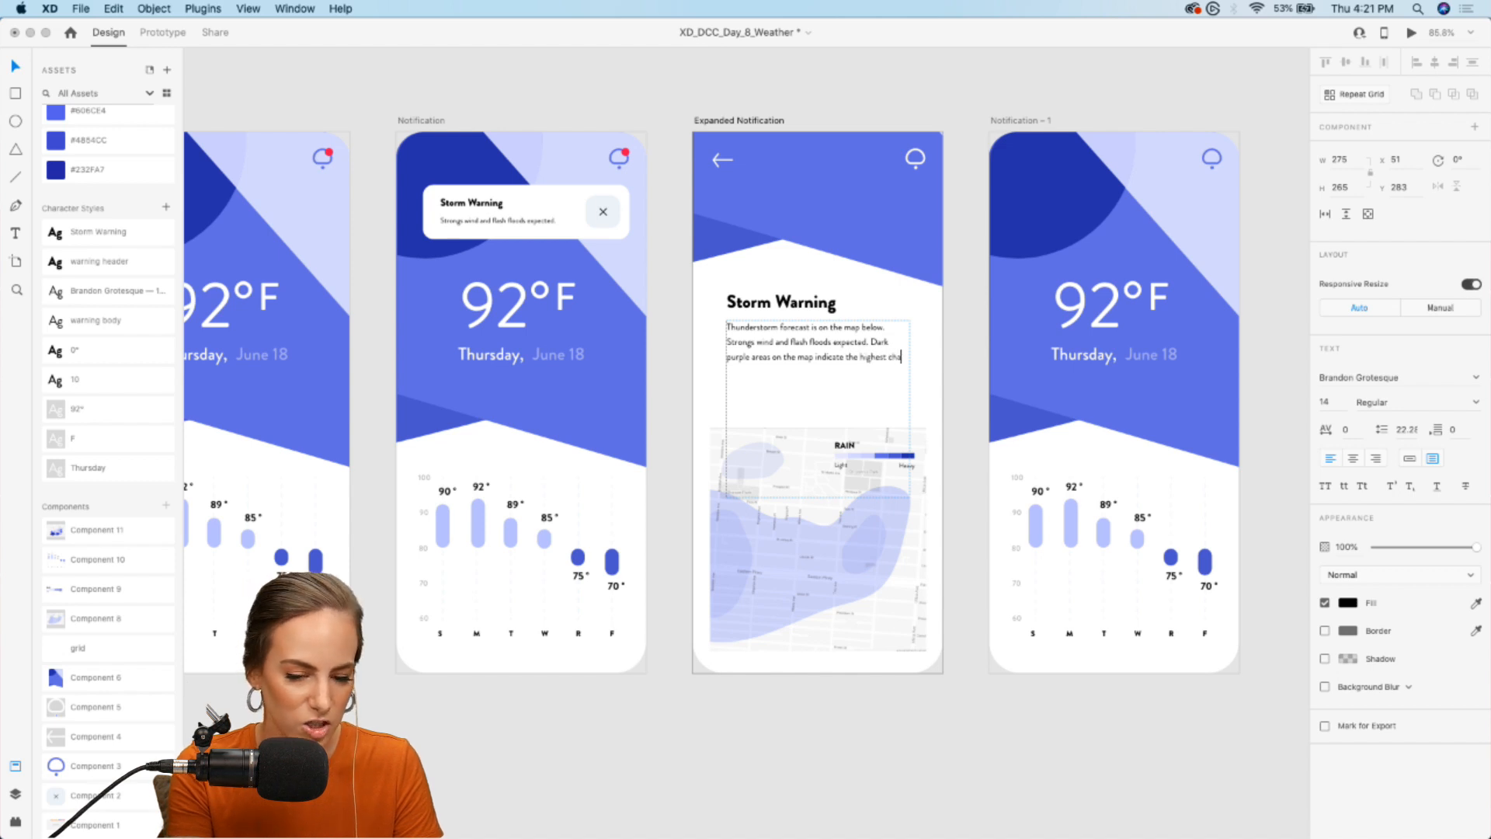
type("of rain.")
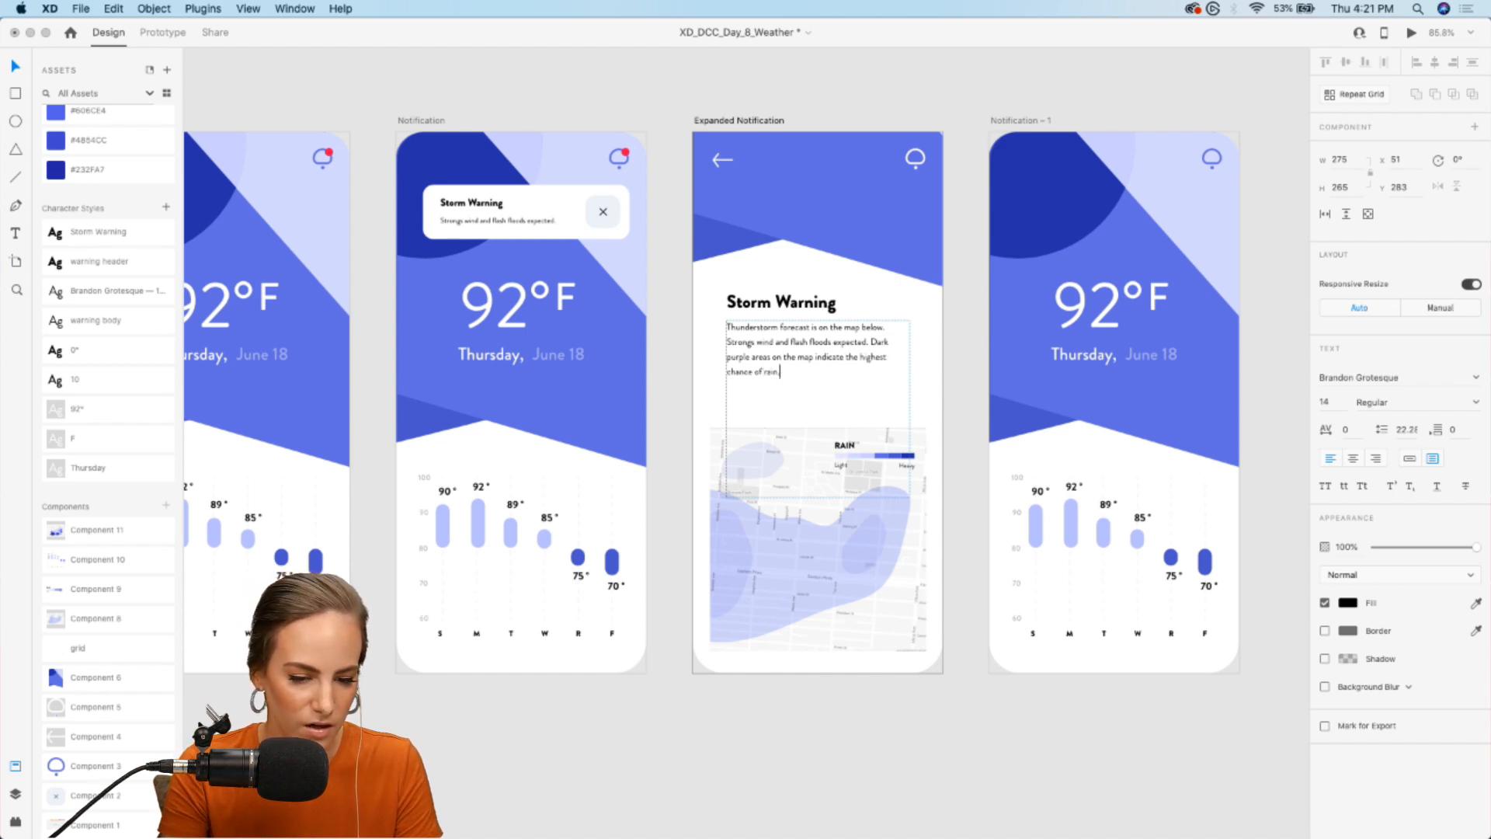
left_click(653, 728)
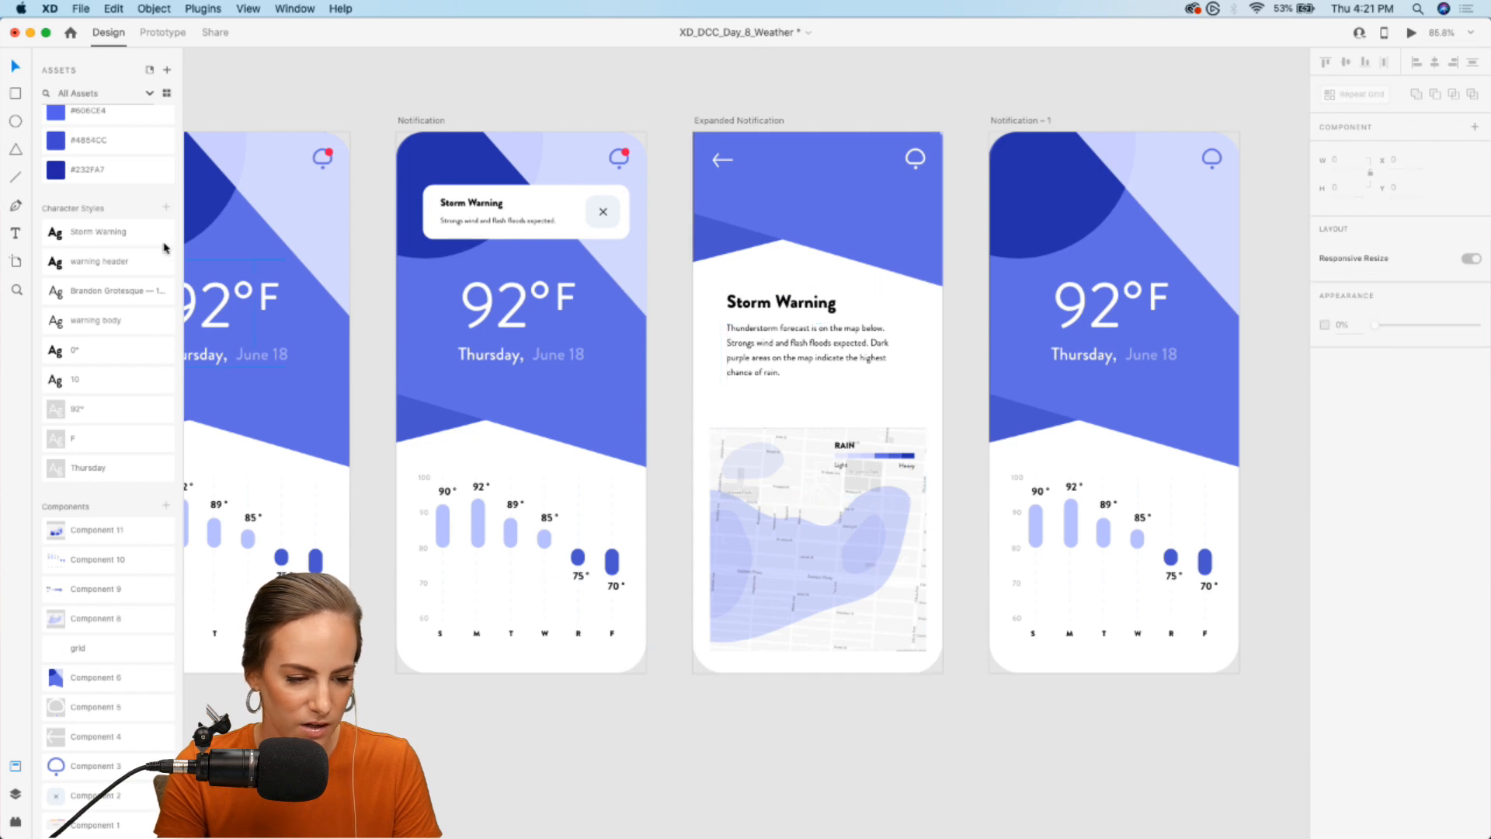
- Link the Storm Warning card on Notification to Expanded Notification in the prototype with a Tap trigger and Auto-Animate
scroll(827, 369, "down", 5)
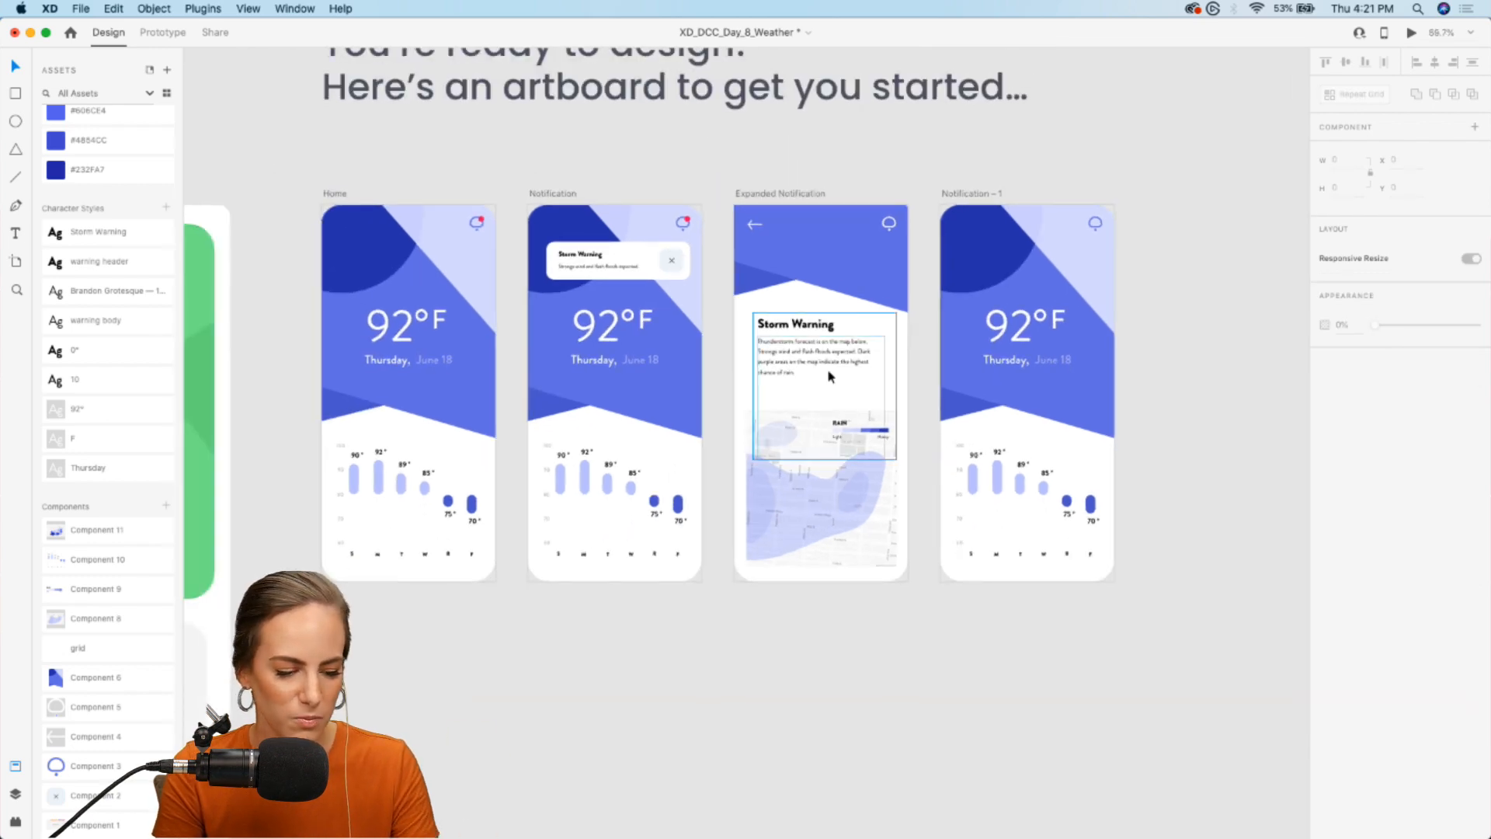
scroll(827, 368, "left", 3)
scroll(828, 371, "left", 1)
scroll(828, 371, "right", 3)
scroll(827, 372, "up", 5)
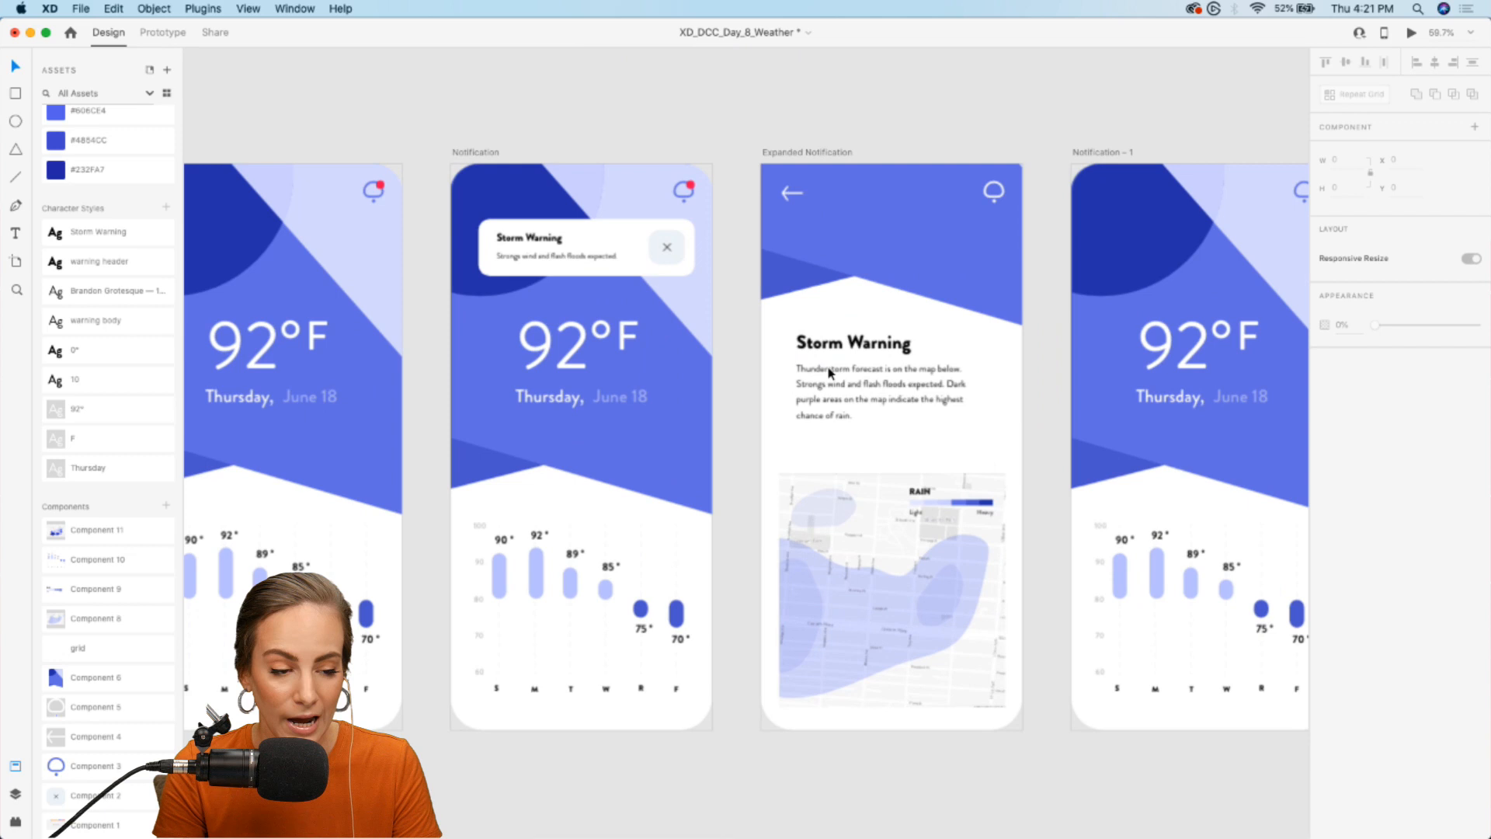
left_click(162, 32)
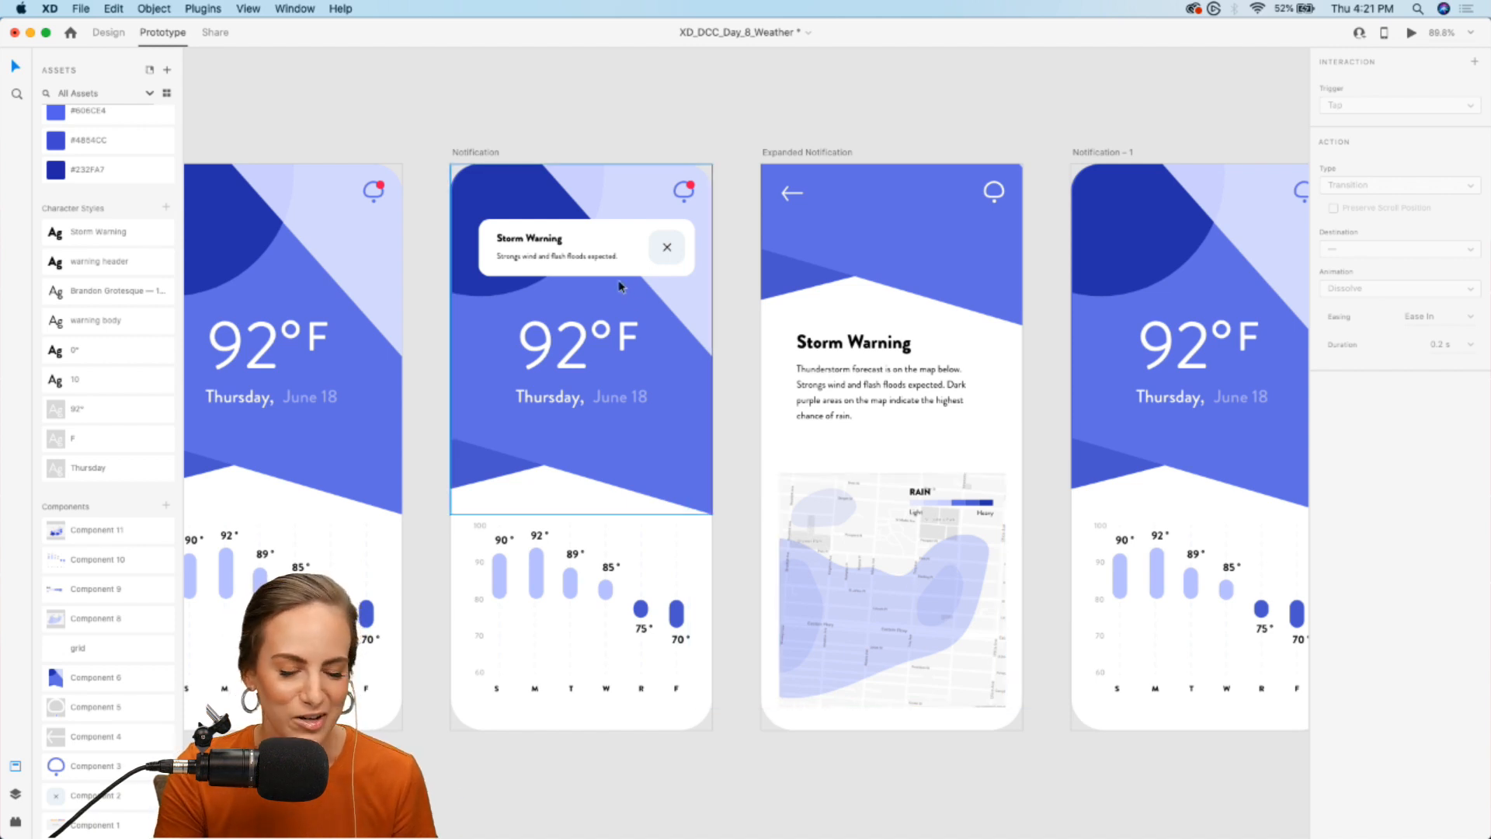
scroll(610, 244, "up", 2)
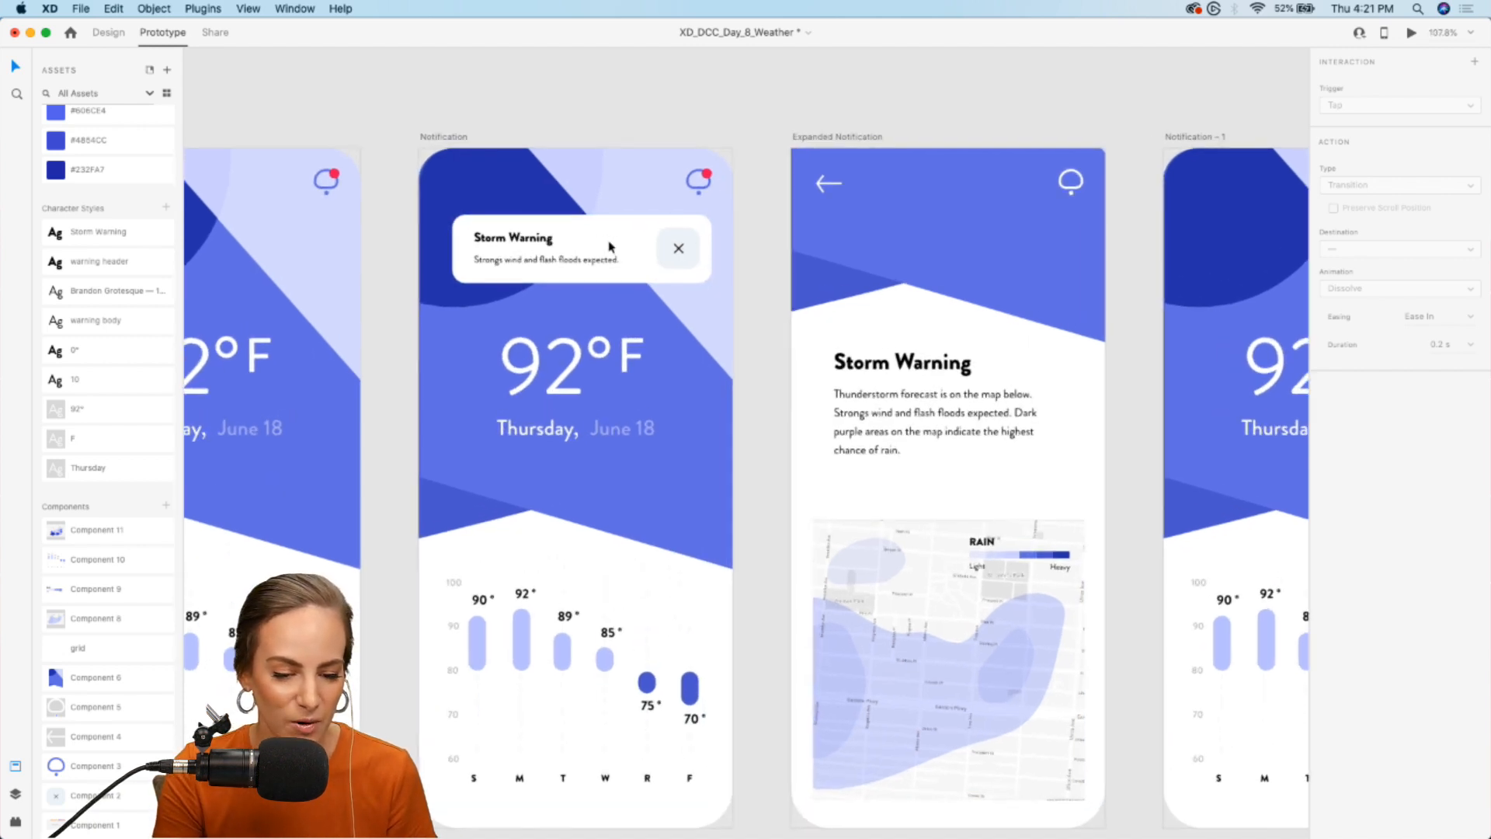
left_click(575, 243)
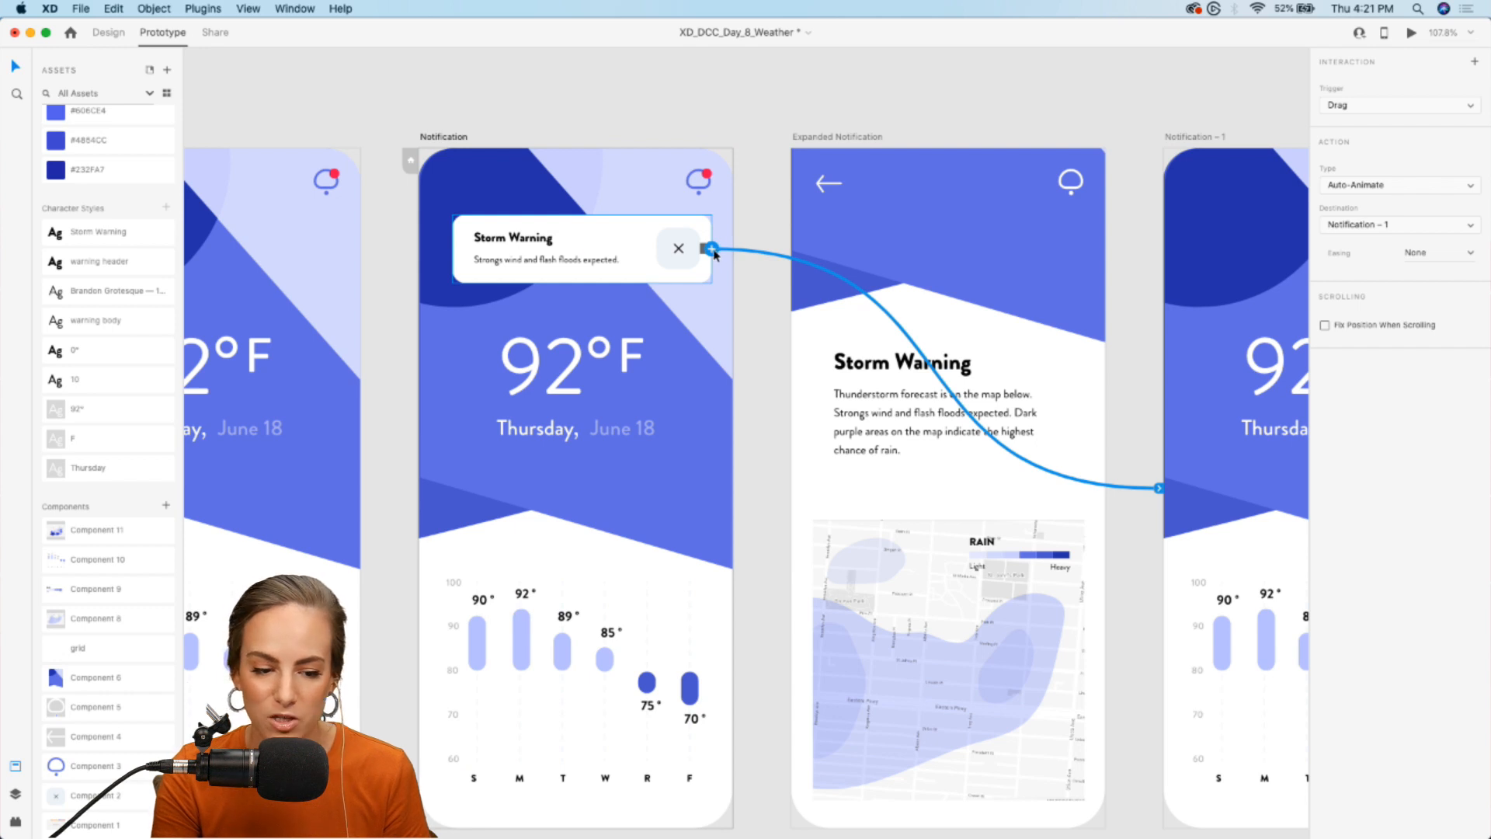
left_click_drag(712, 248, 822, 402)
left_click(1401, 105)
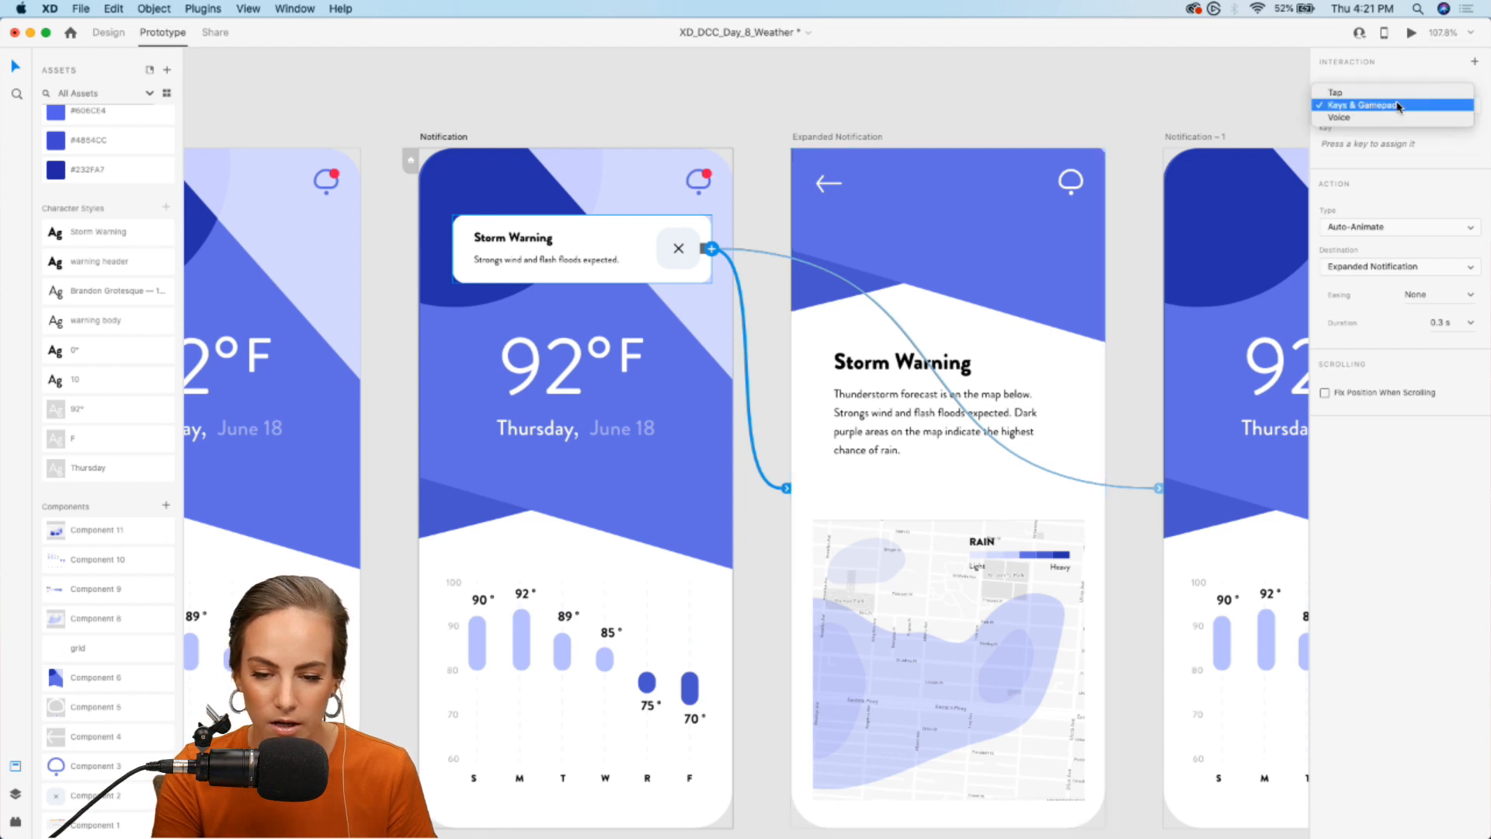
left_click(1343, 94)
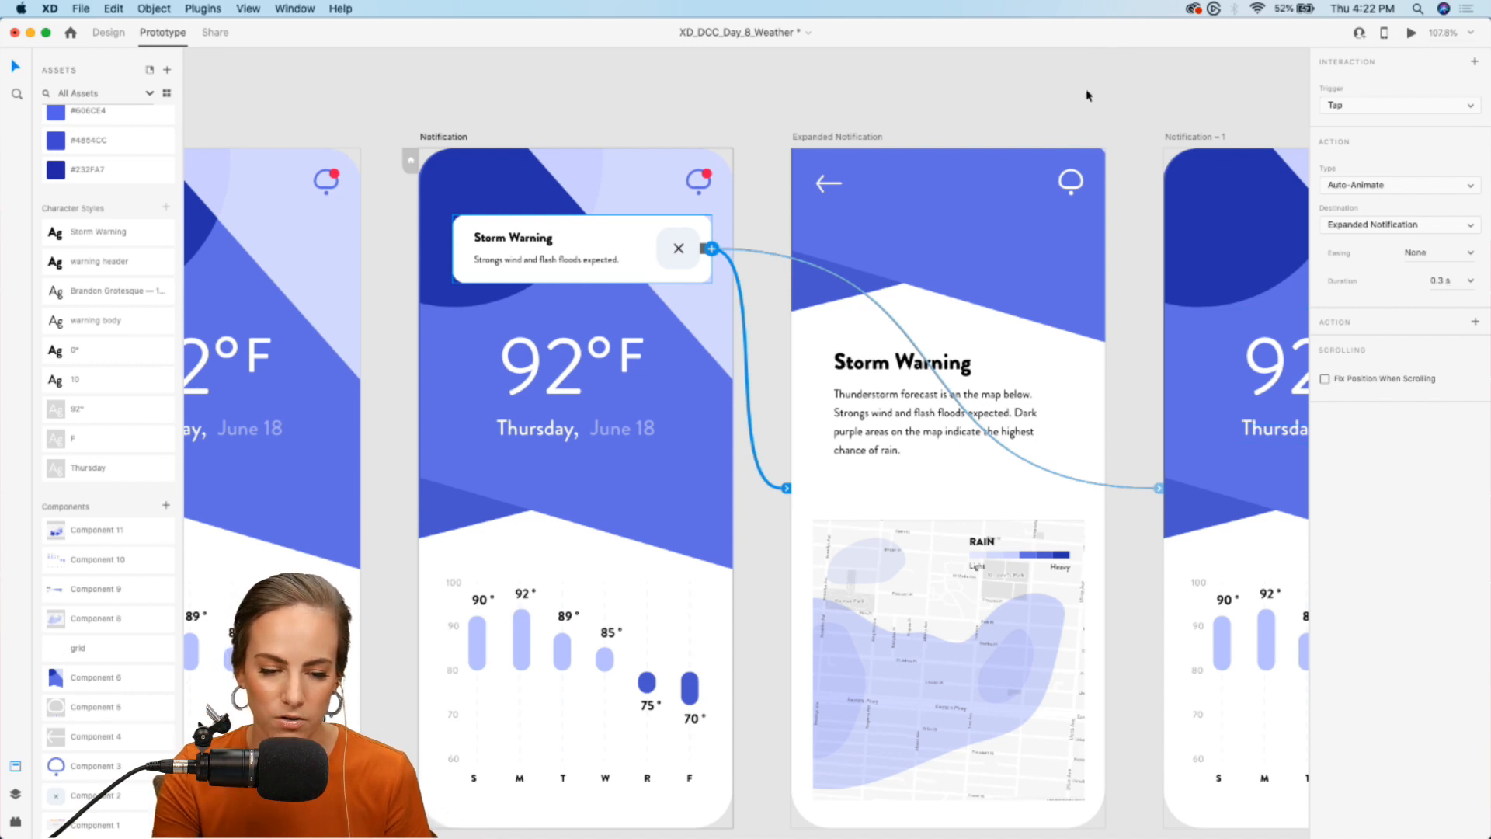
- Link the back arrow on Expanded Notification to Home with a Tap trigger and Auto-Animate
left_click(827, 183)
scroll(827, 180, "left", 3)
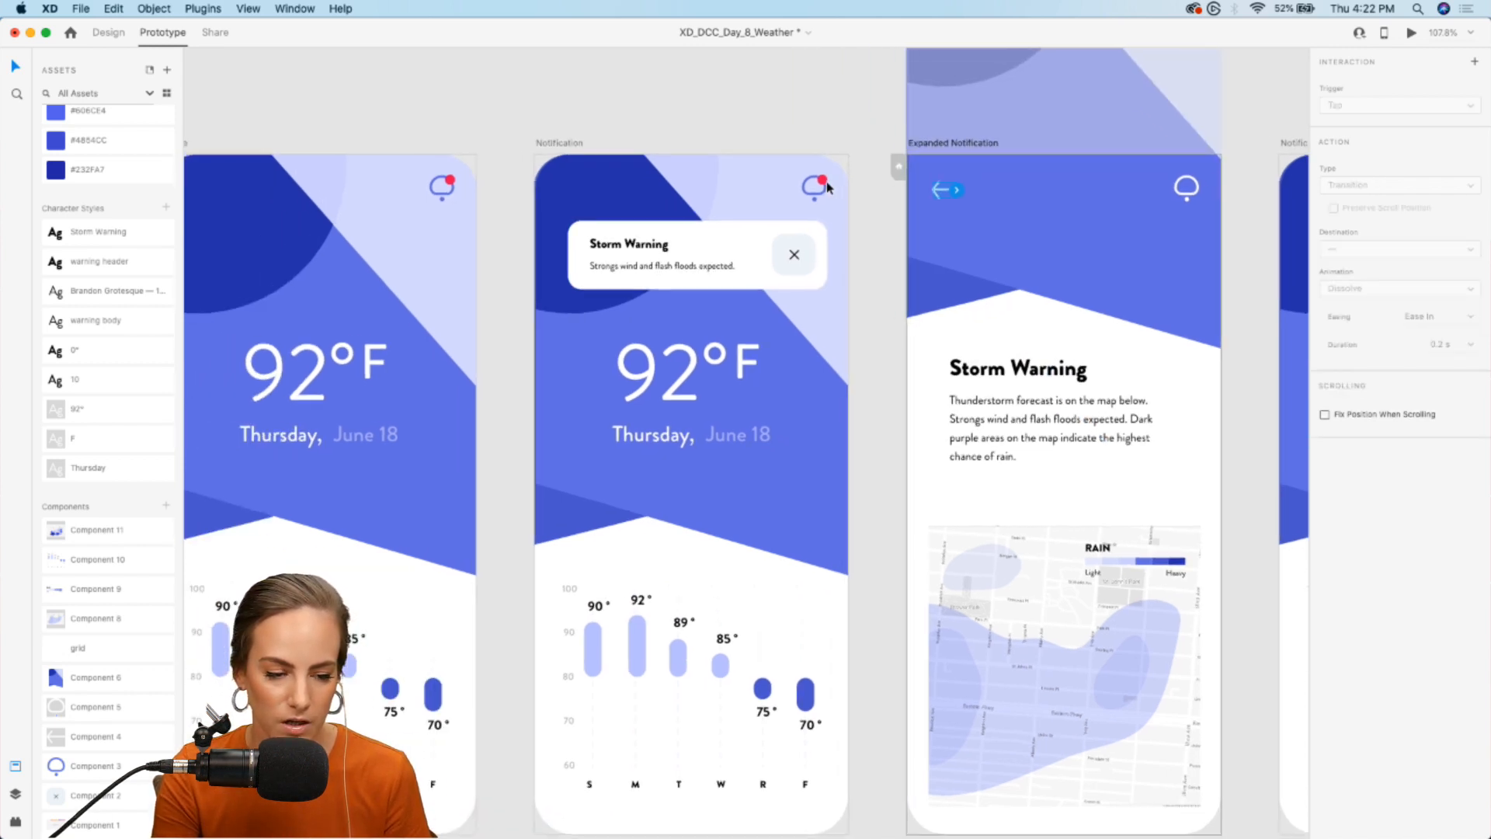
left_click_drag(963, 192, 442, 293)
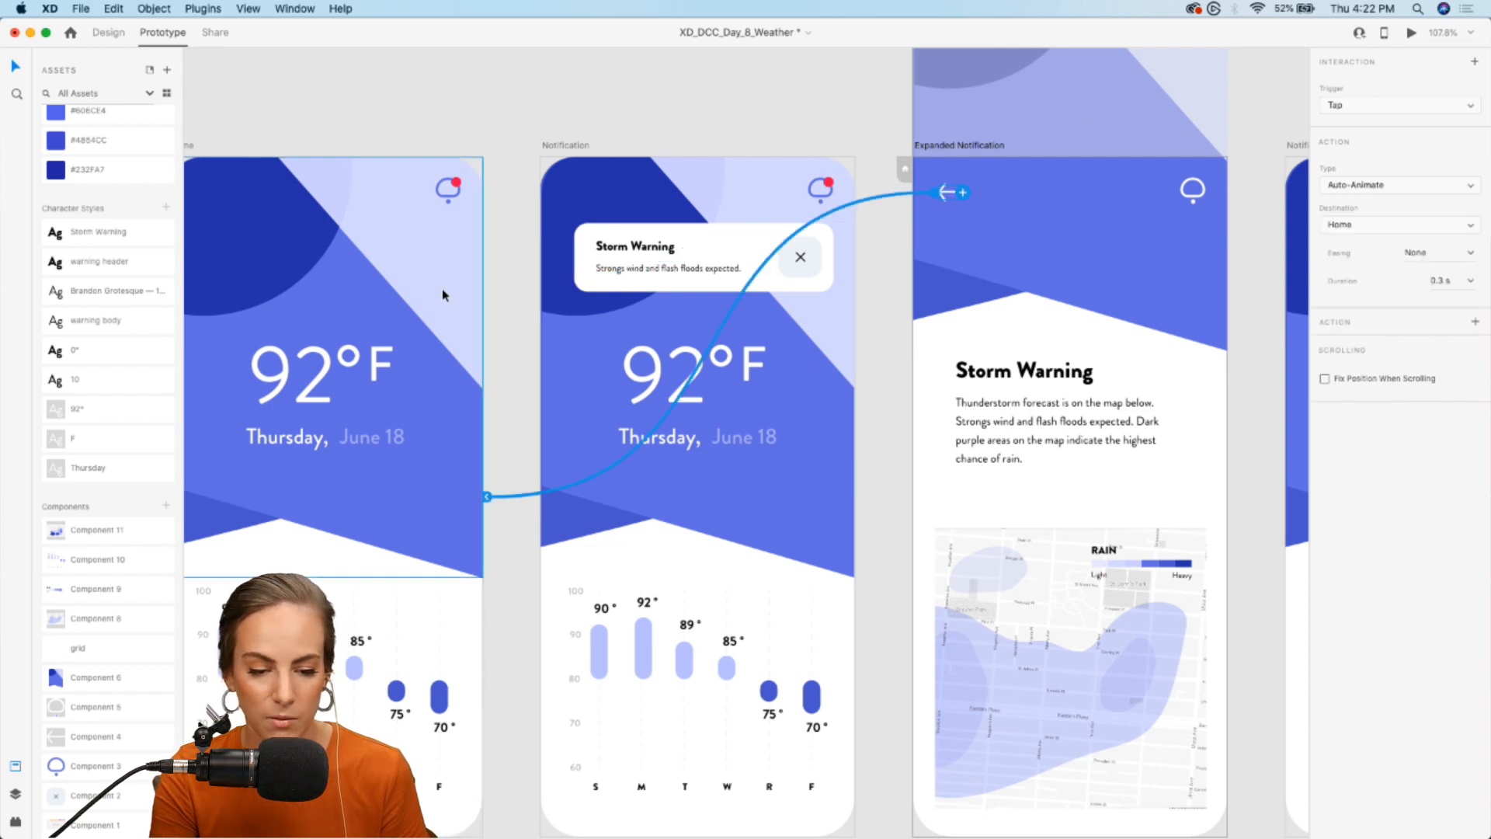
left_click(1337, 109)
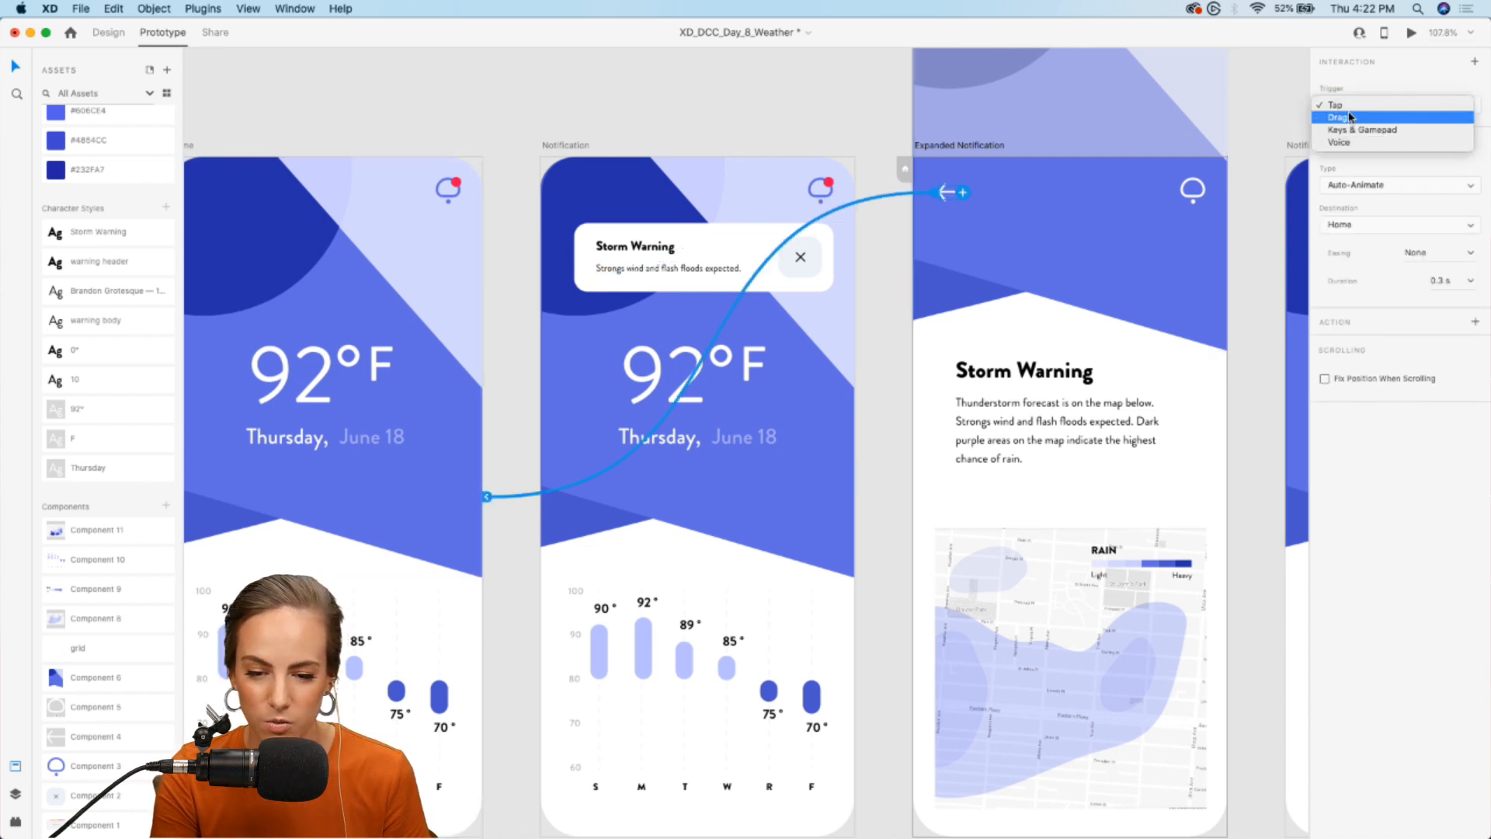
left_click(1335, 105)
left_click(1397, 185)
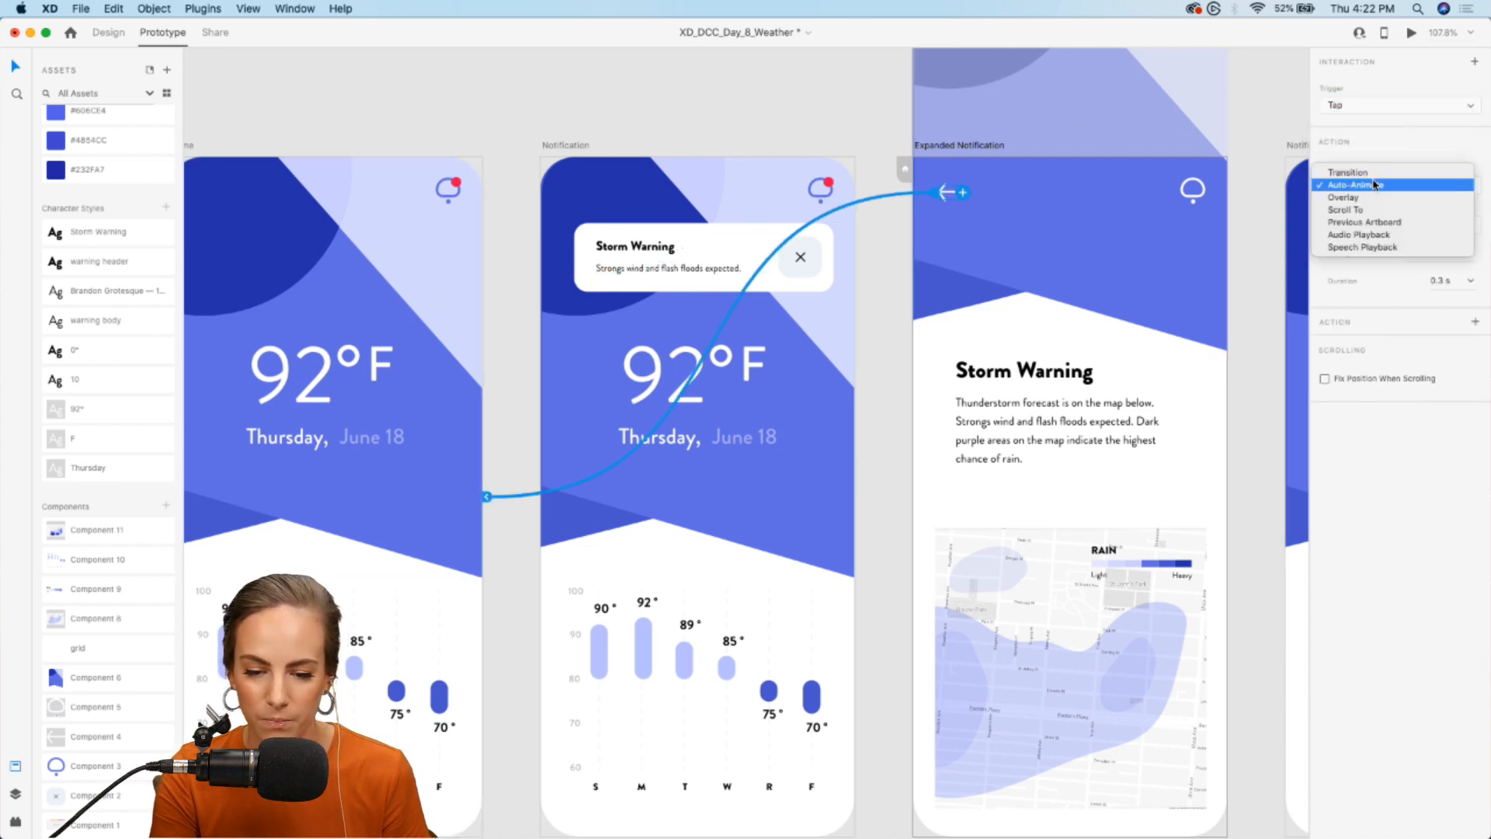
left_click(789, 116)
- Preview the prototype from Home, opening the storm notification and expanding it to the map screen
scroll(789, 117, "down", 5)
scroll(789, 116, "right", 1)
scroll(789, 116, "up", 1)
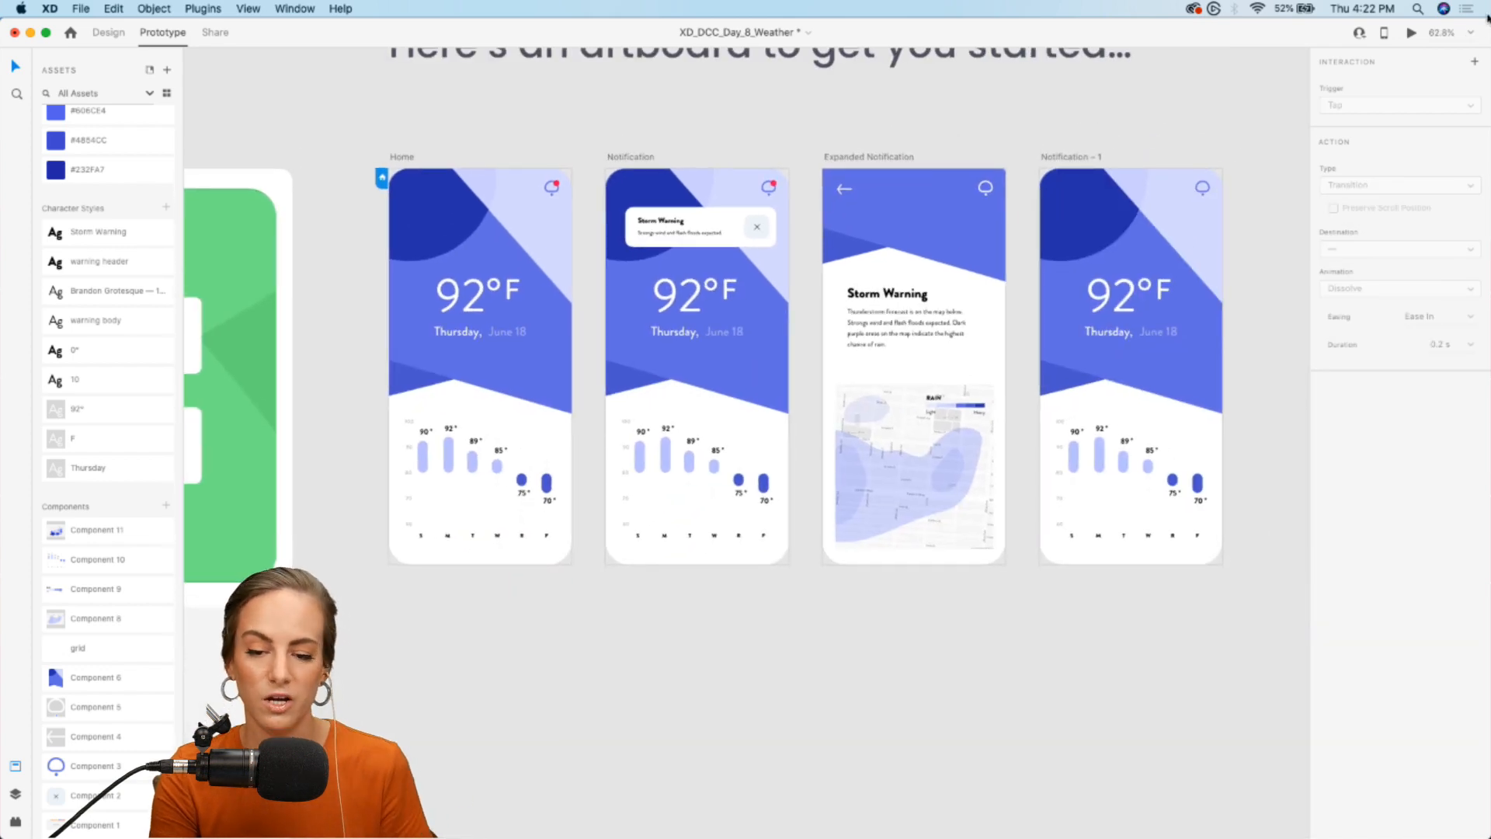
left_click(1411, 32)
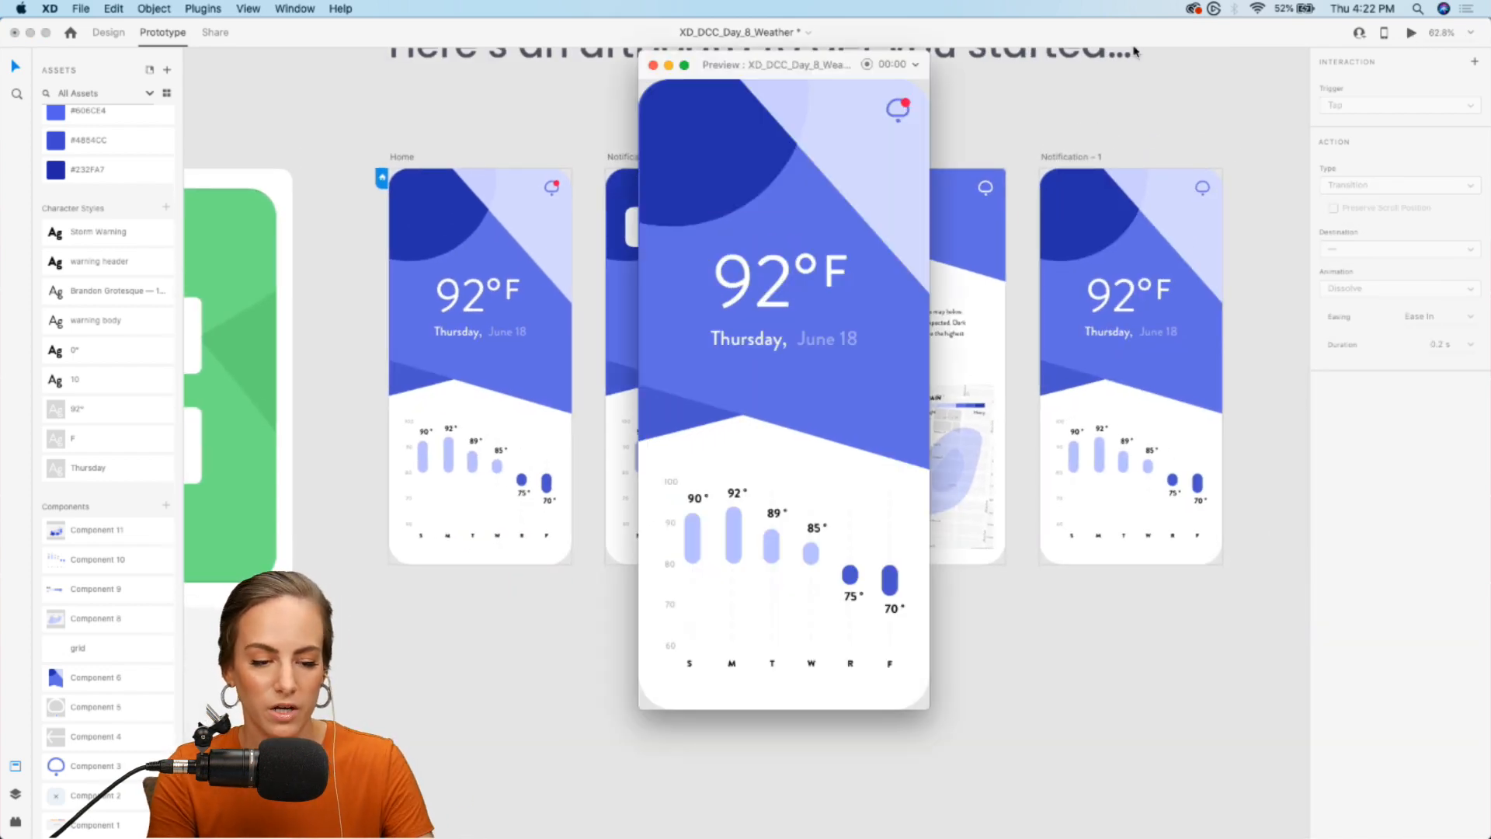
left_click(897, 110)
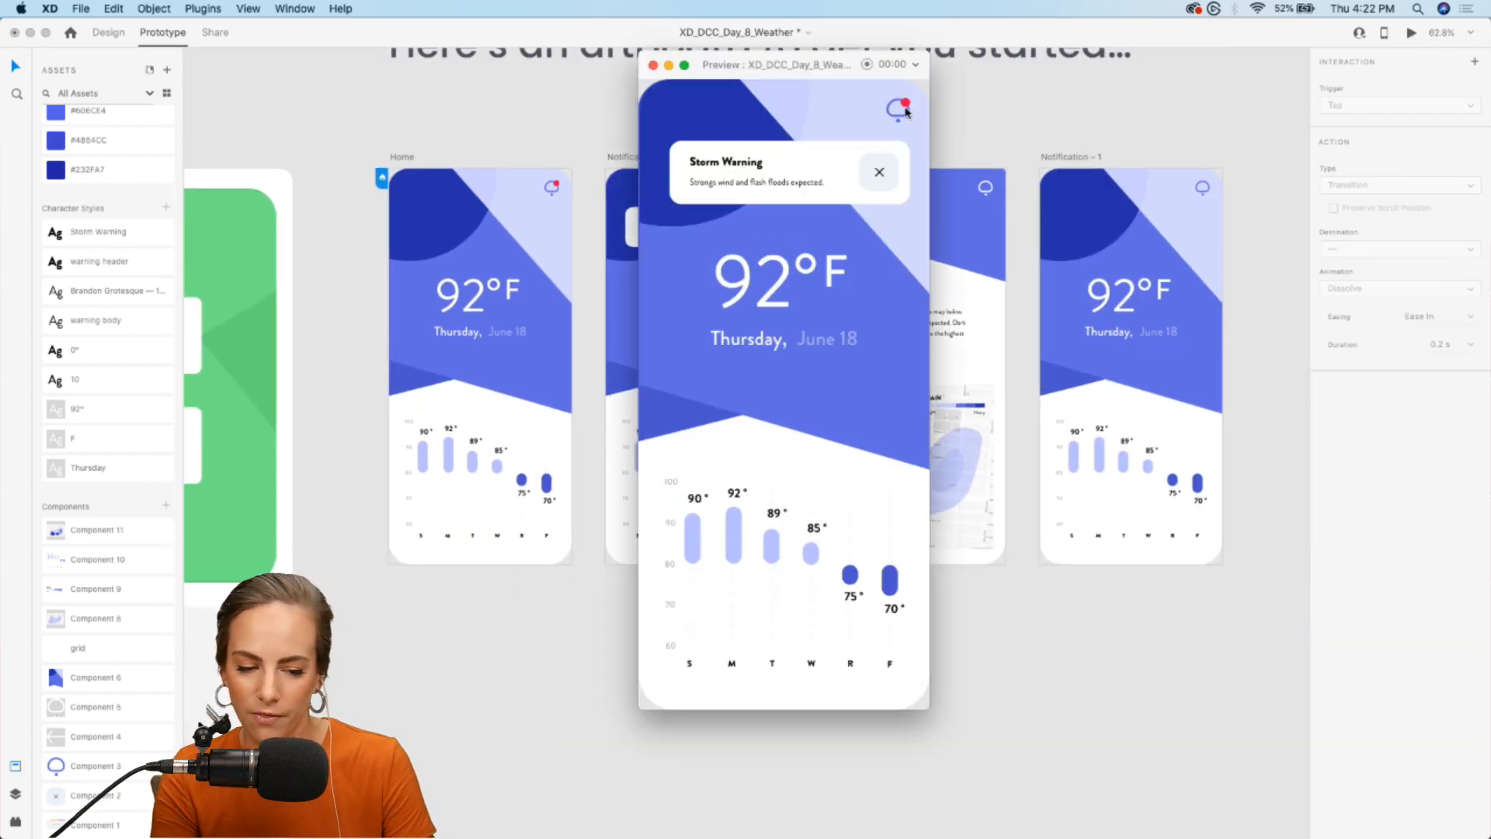
left_click(752, 188)
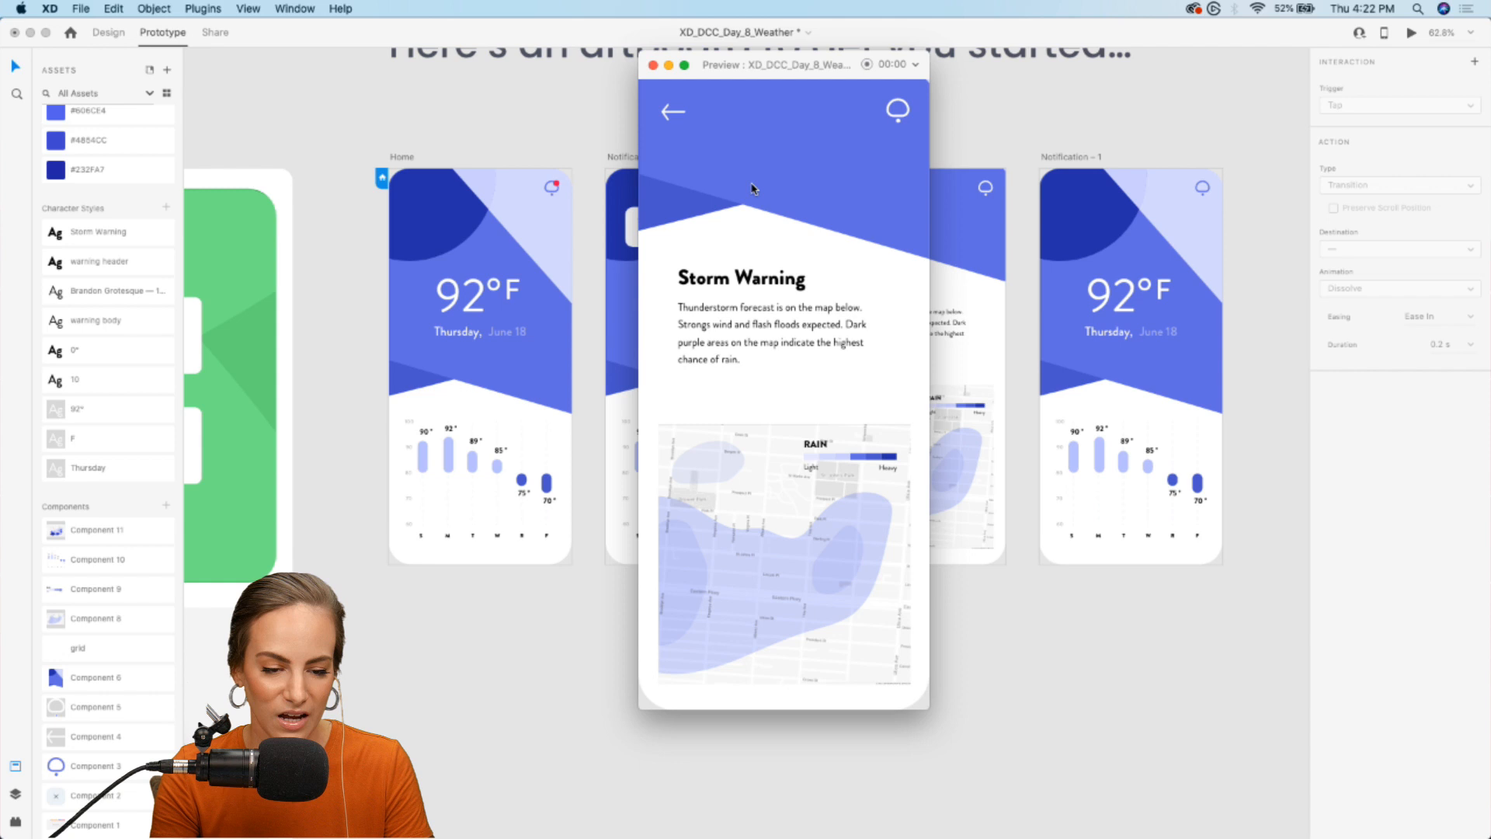
left_click(650, 65)
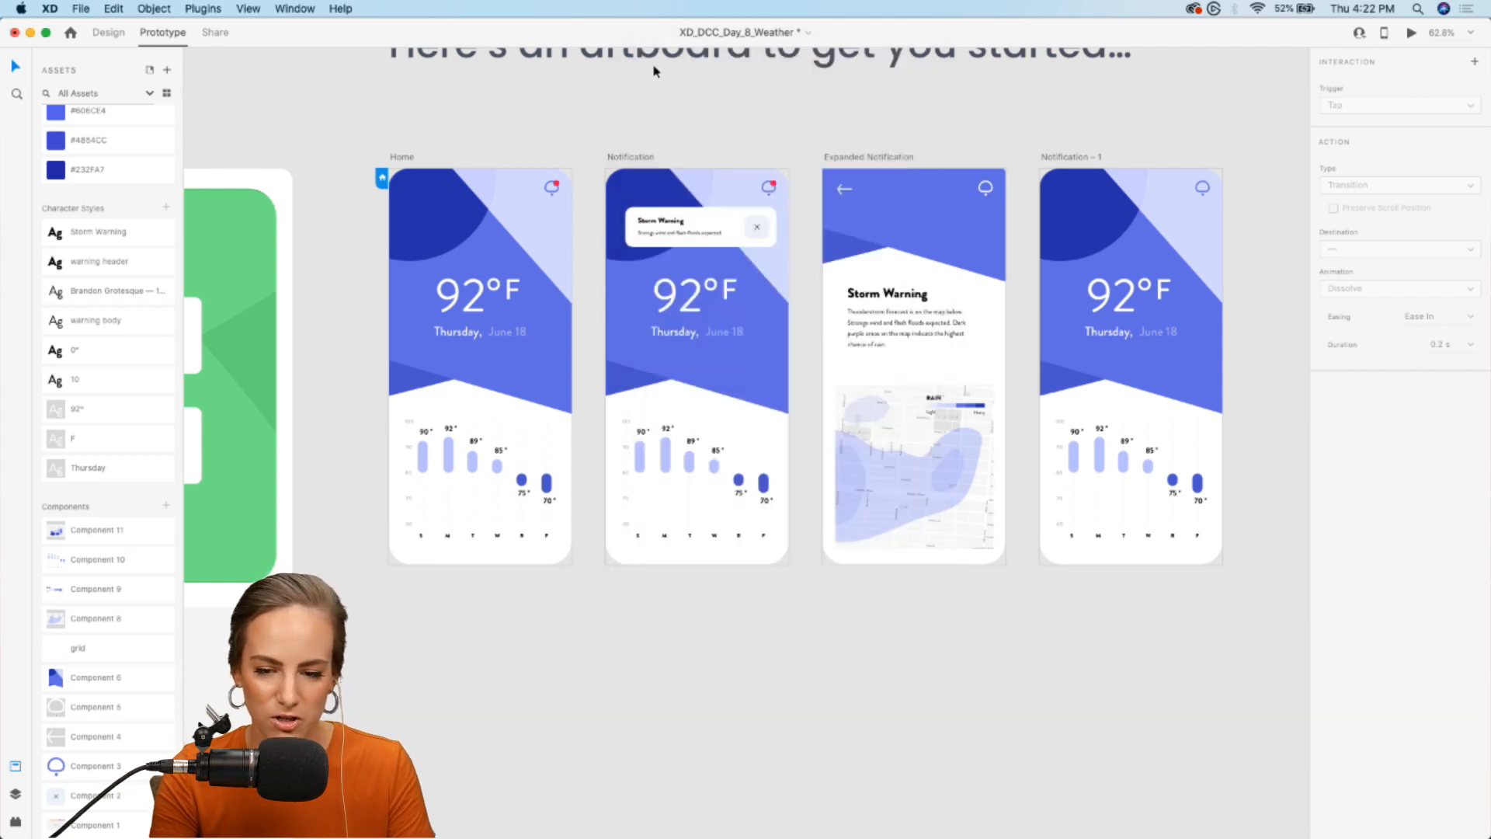
- Test the full preview flow: expand the notification, pan the map, return to Home, and reopen and dismiss the notification
left_click(1411, 34)
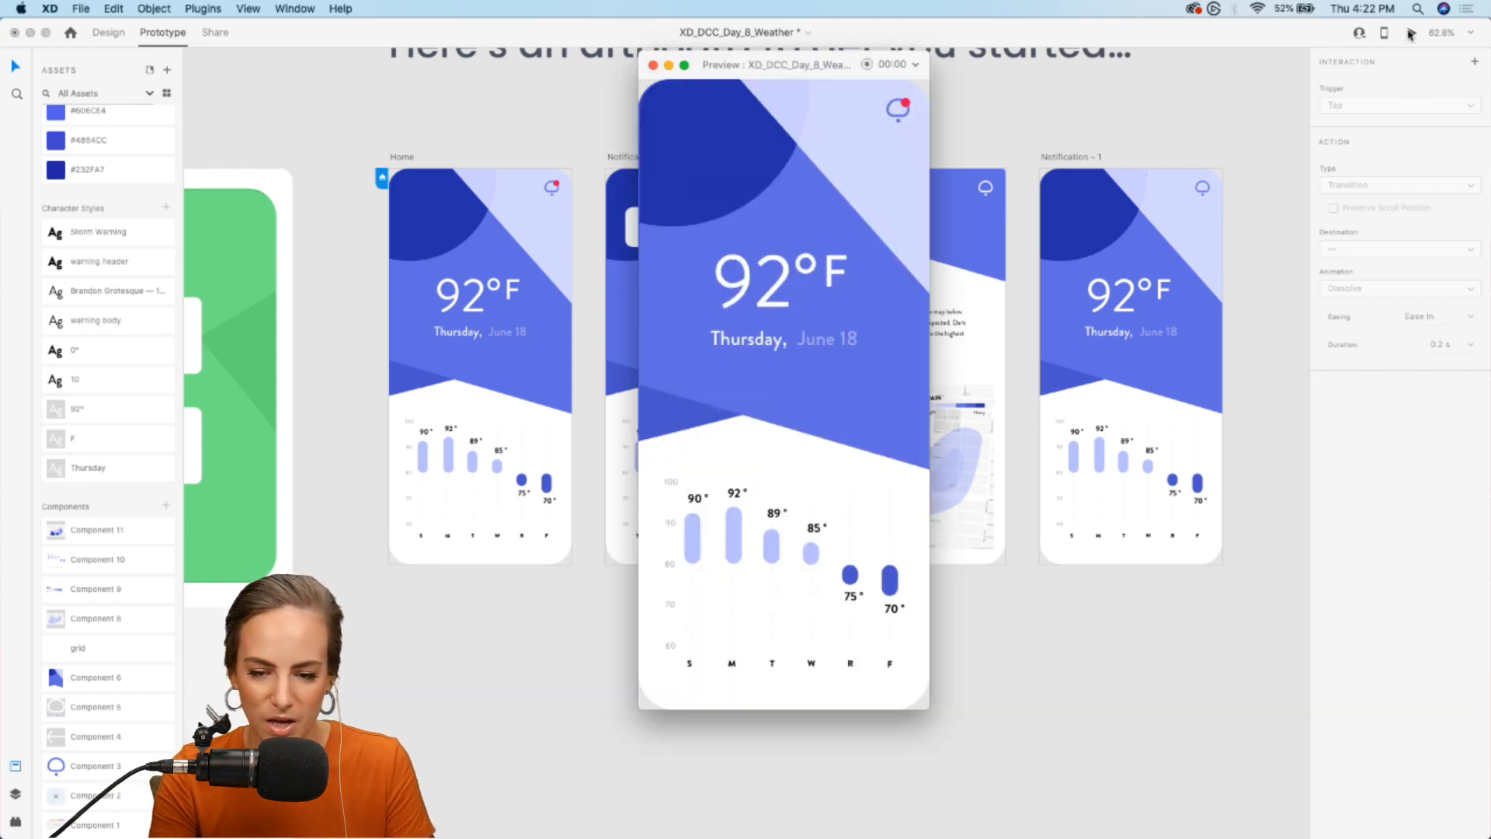
left_click(899, 109)
left_click(750, 177)
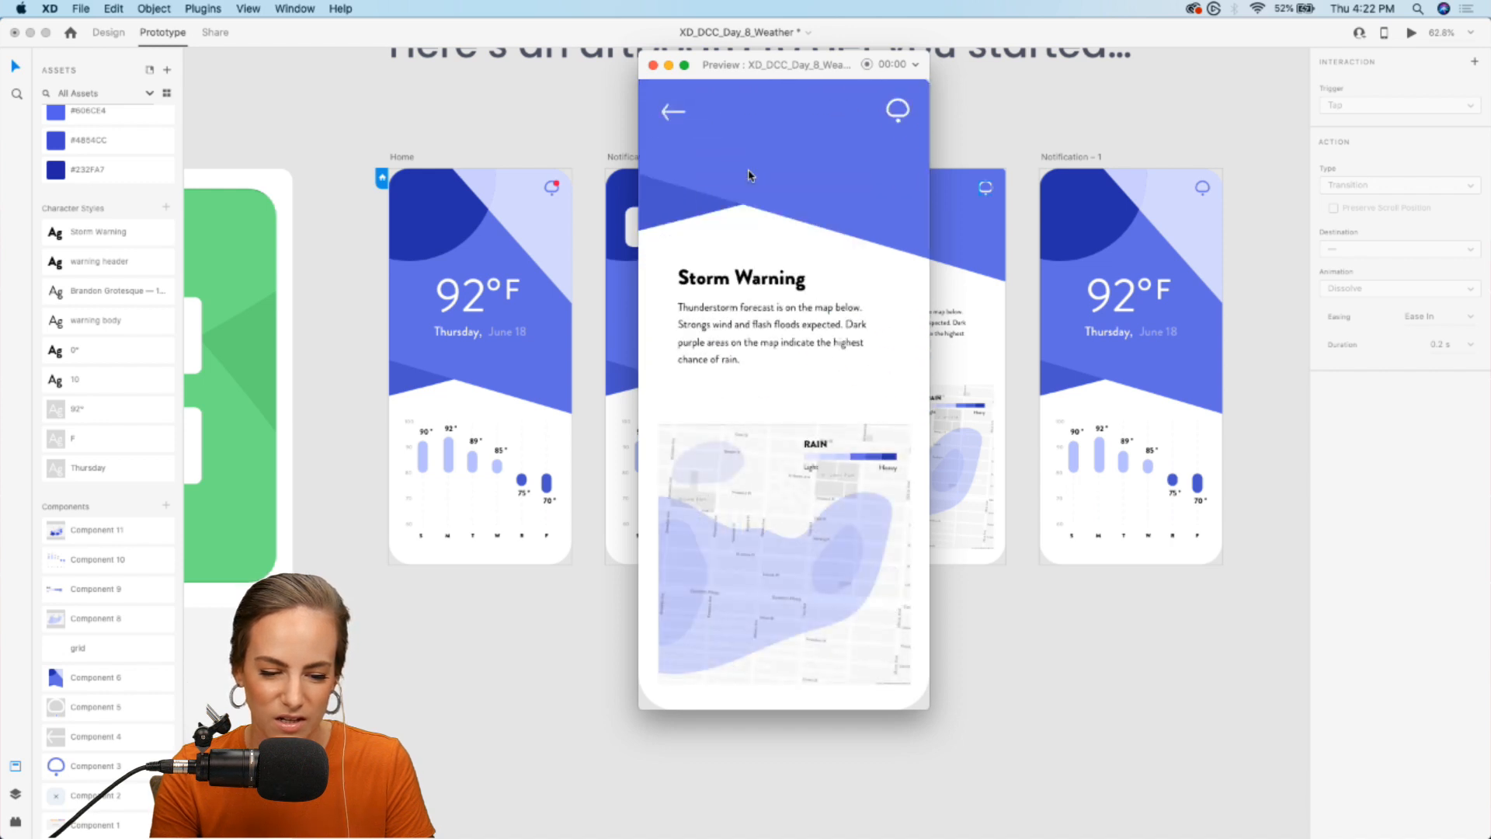
mouse_move(744, 559)
left_mouse_down()
mouse_move(831, 514)
mouse_move(710, 588)
mouse_move(776, 499)
mouse_move(716, 549)
mouse_move(692, 539)
mouse_move(711, 528)
mouse_move(772, 556)
mouse_move(705, 549)
mouse_move(785, 572)
mouse_move(828, 559)
mouse_move(745, 567)
left_mouse_up()
left_click(672, 114)
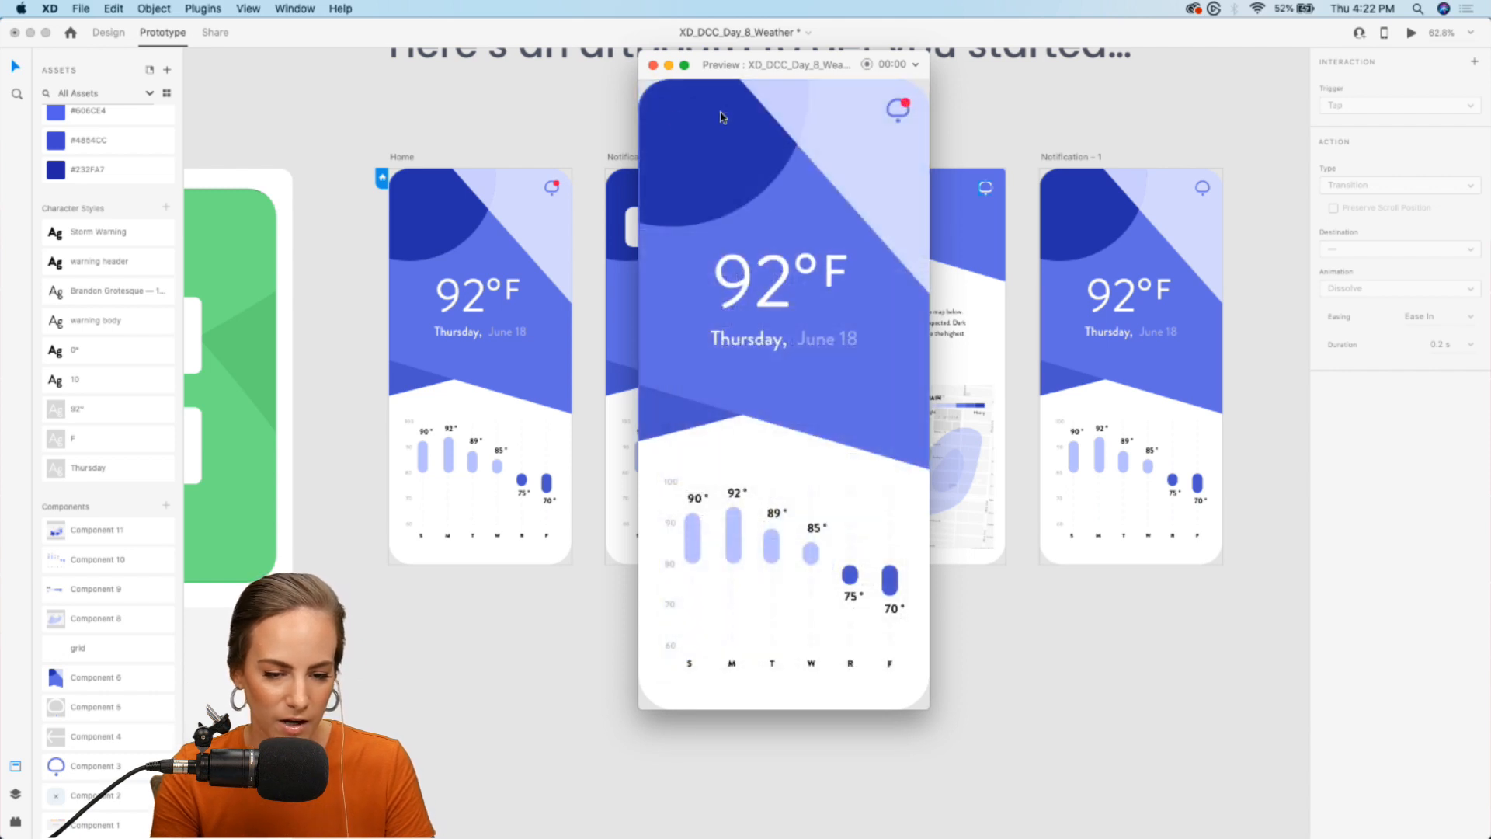
left_click(898, 111)
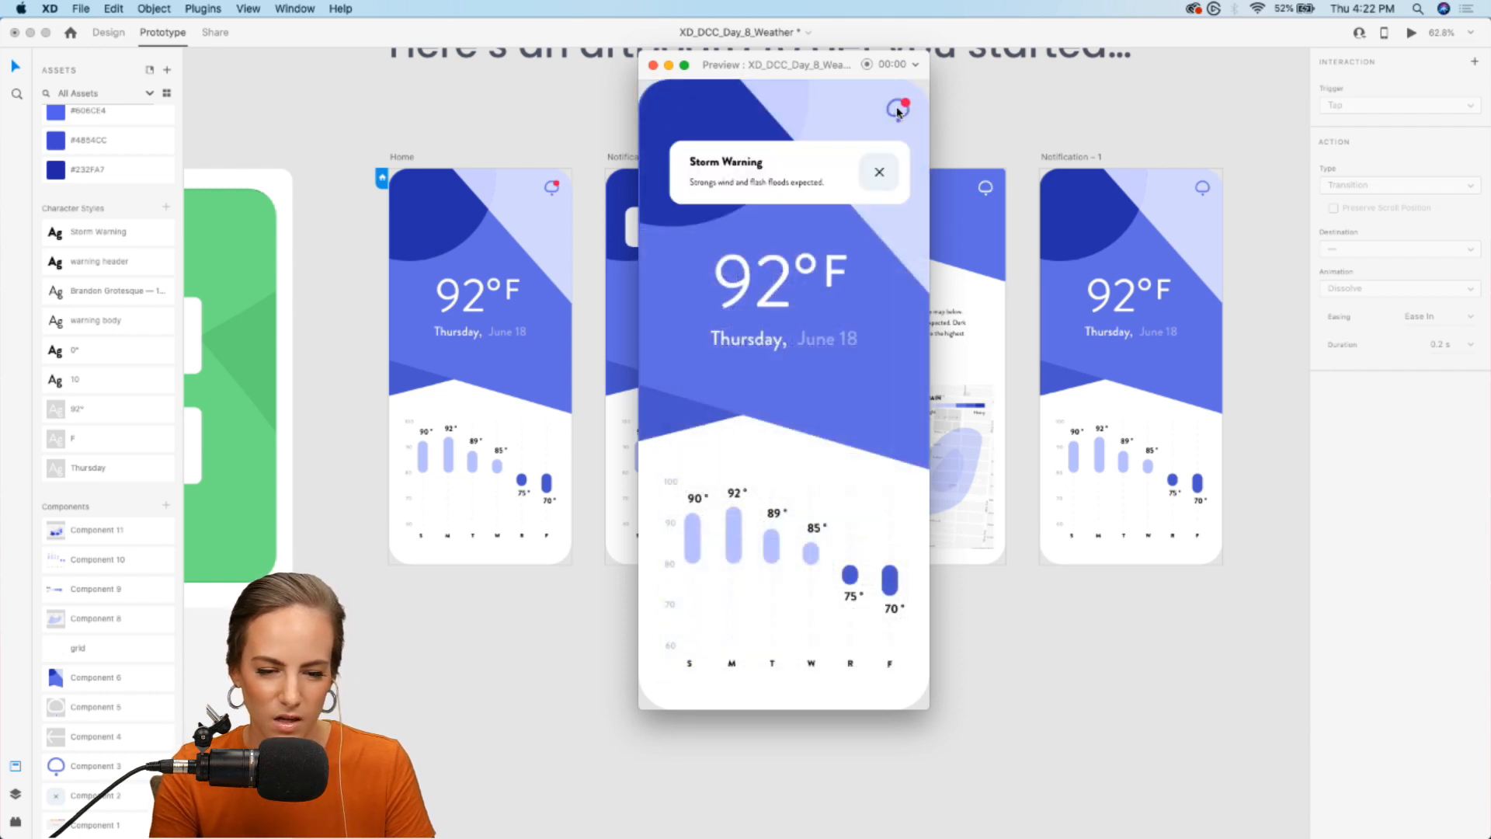
left_click(881, 175)
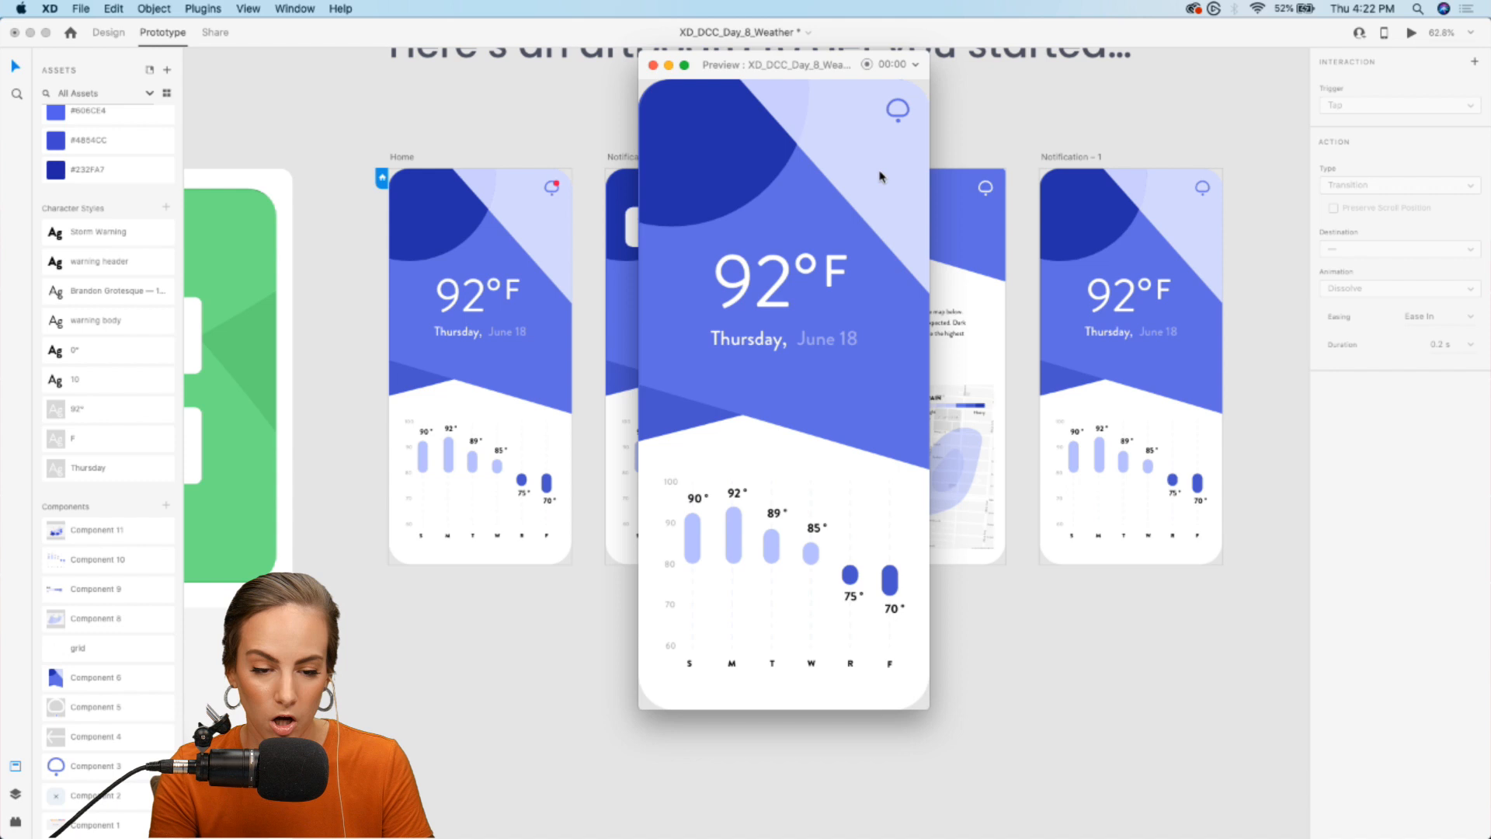
left_click(653, 65)
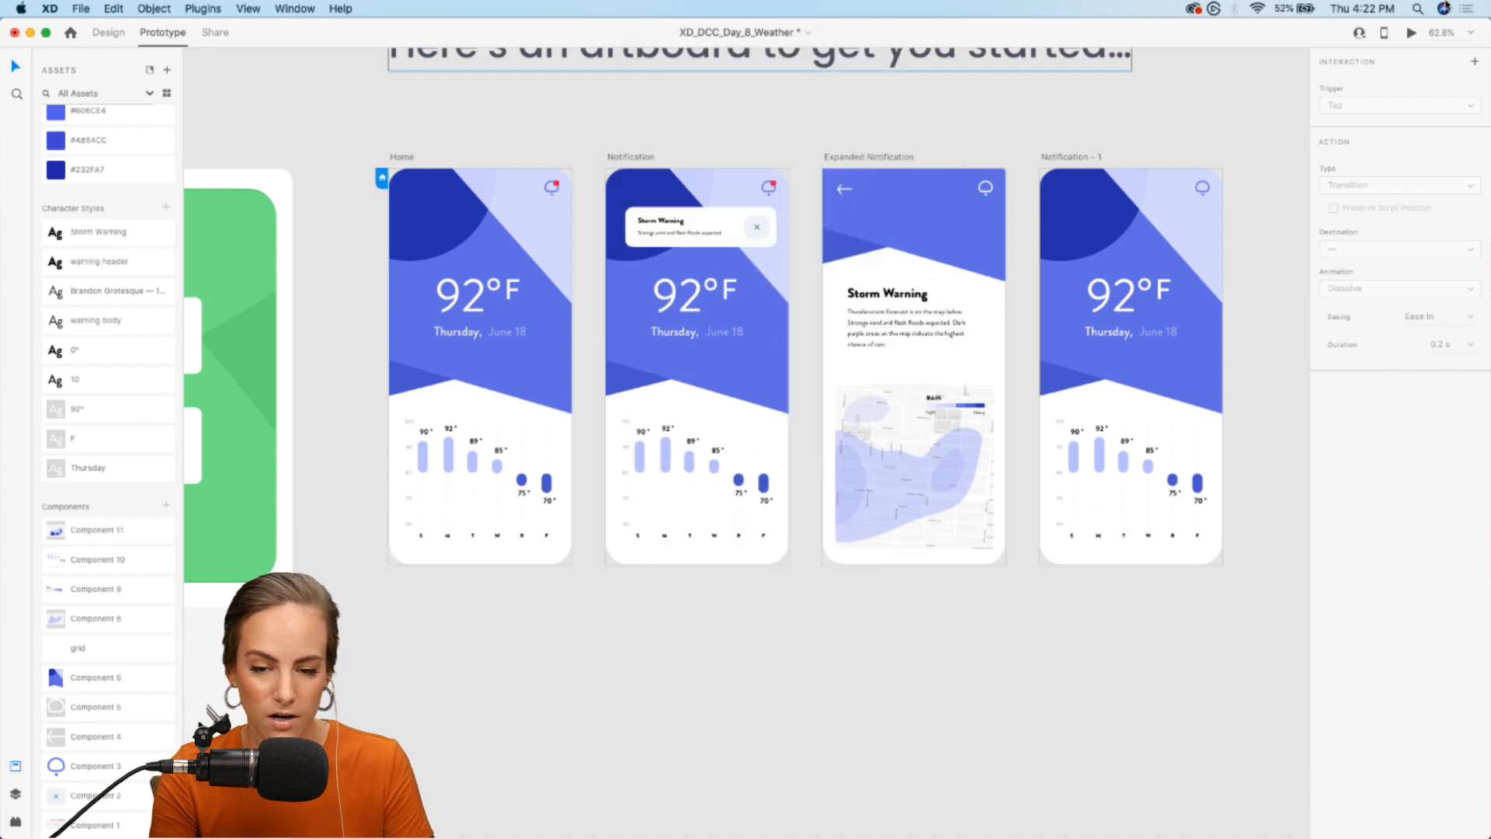
- Retest opening and dismissing the storm notification in the preview, and save the document
left_click(1411, 32)
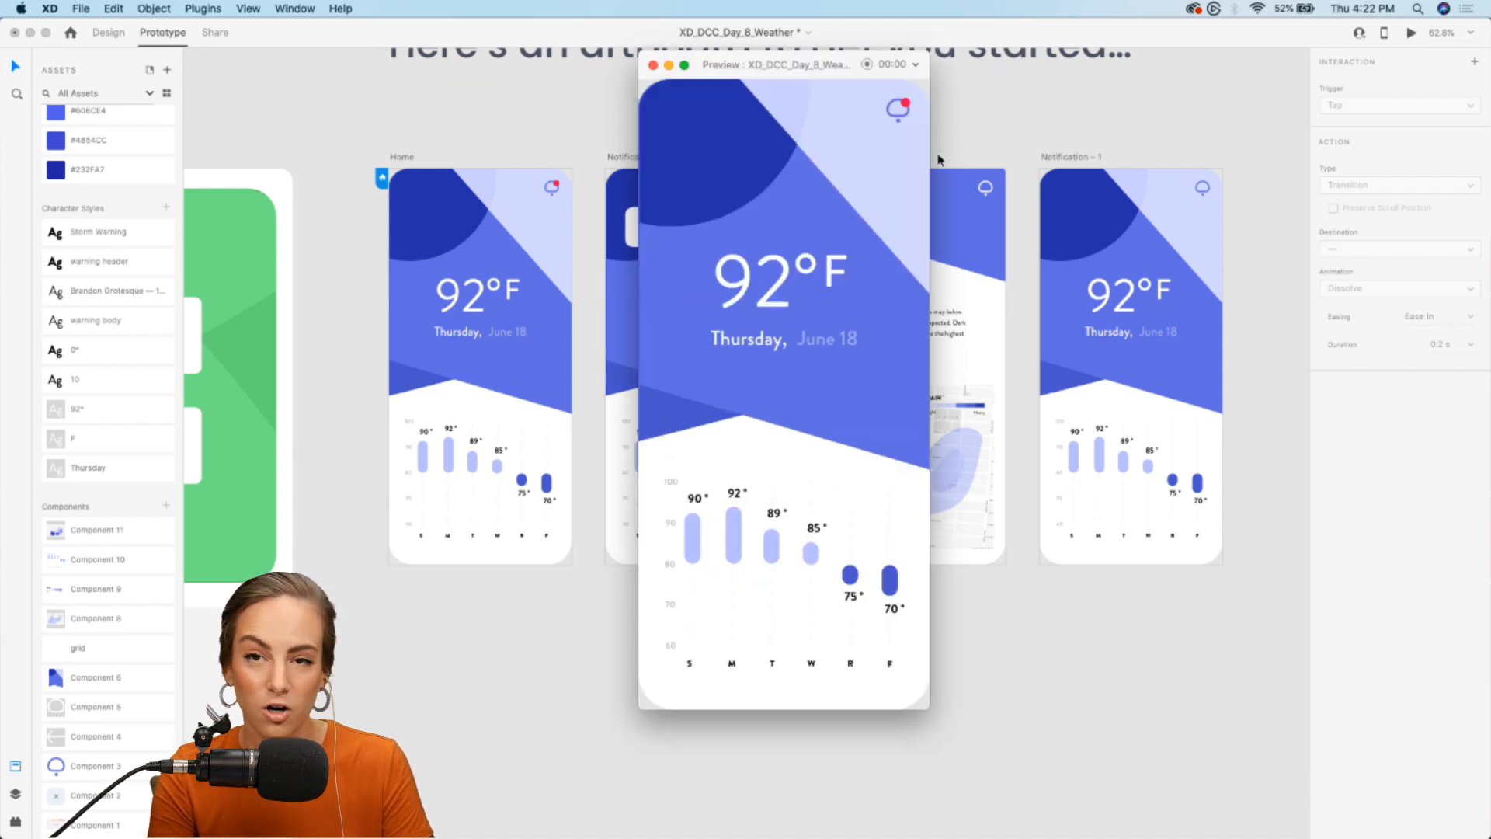
left_click(897, 110)
left_click(873, 170)
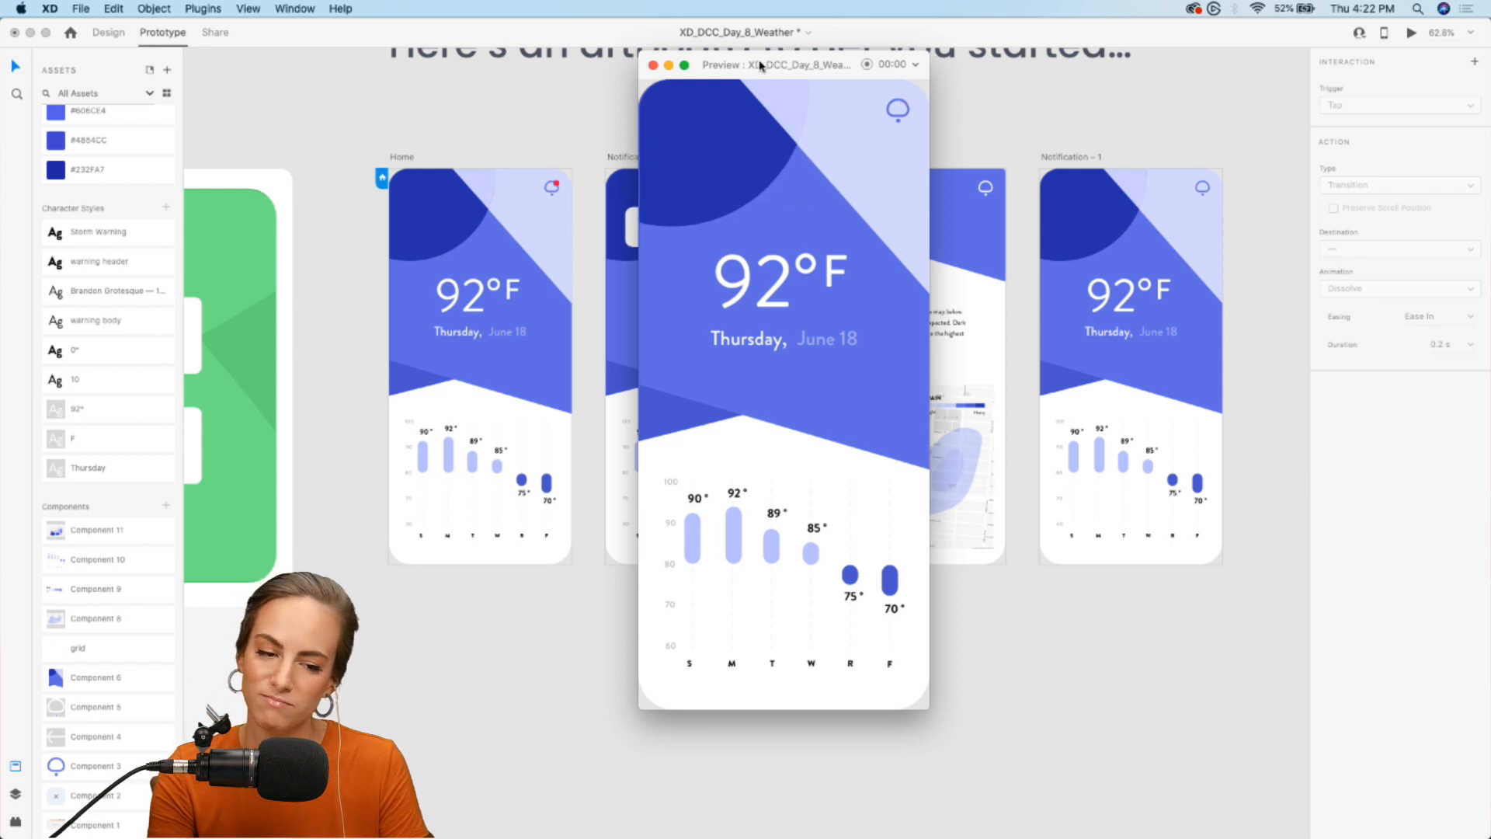
left_click(653, 65)
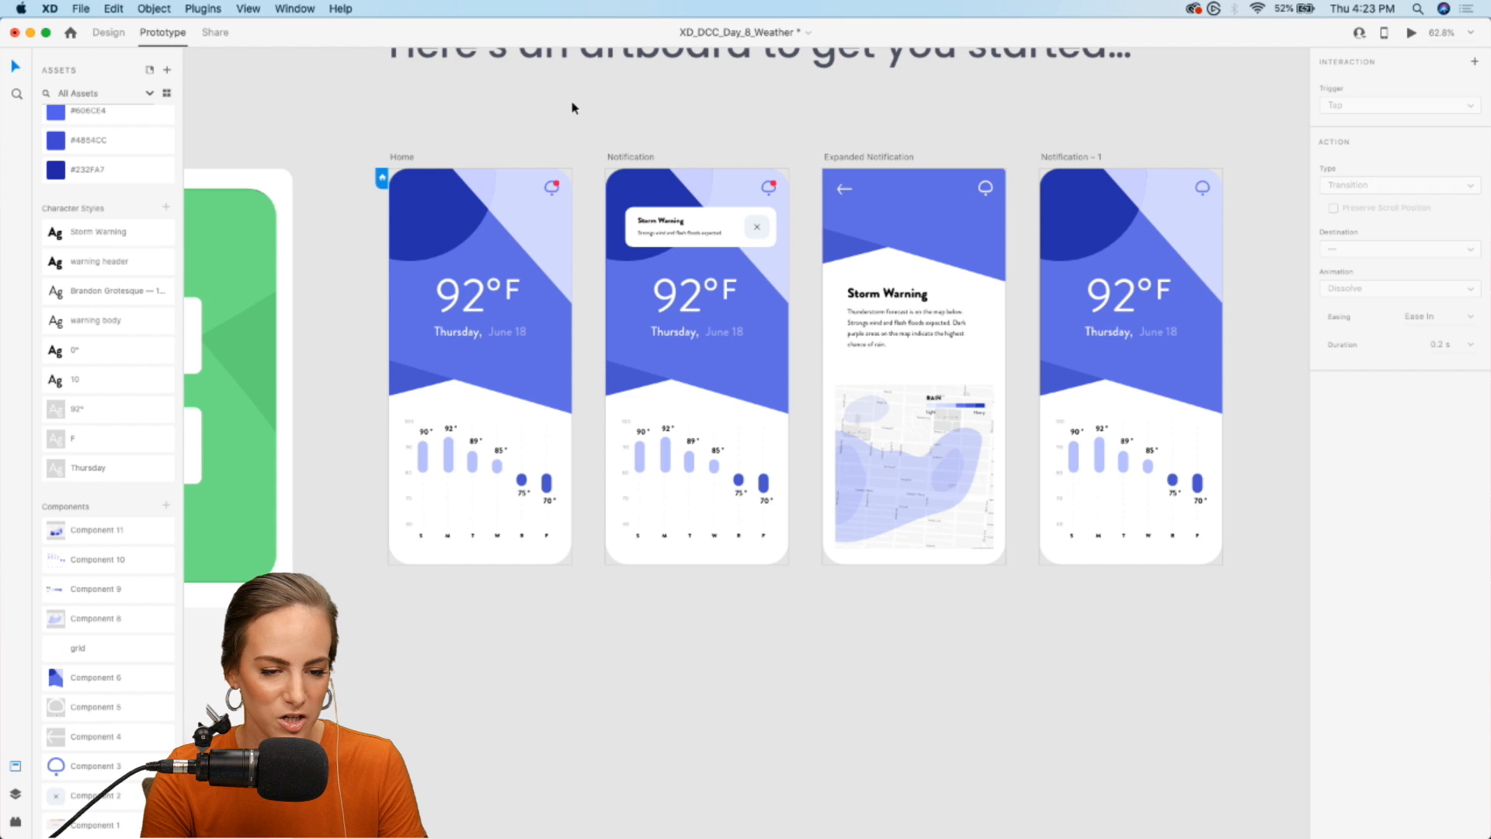
key("super+s")
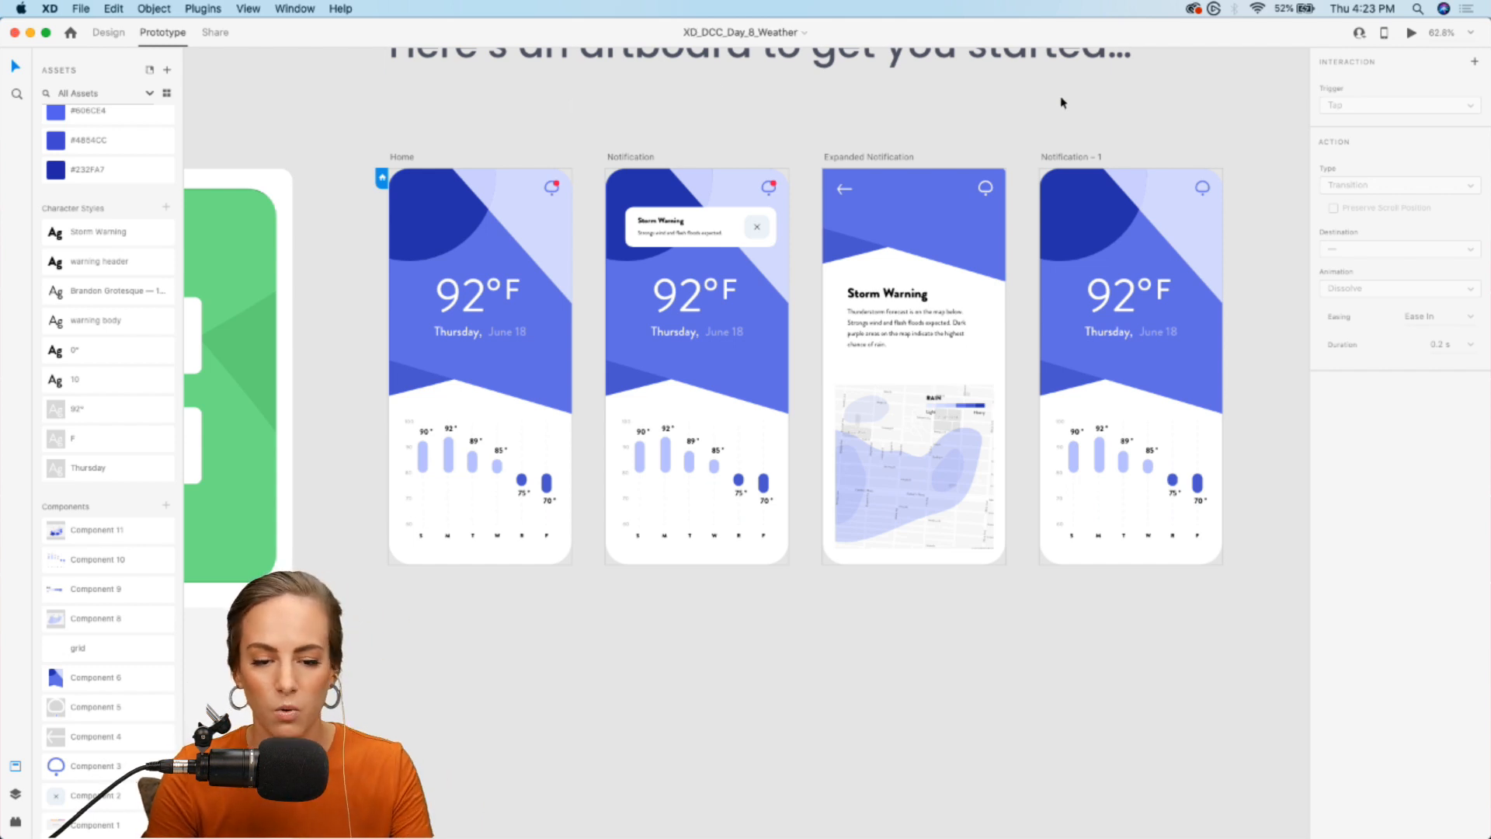
- Record a preview of opening and dismissing the storm notification, discard the recording and close the preview
left_click(1412, 33)
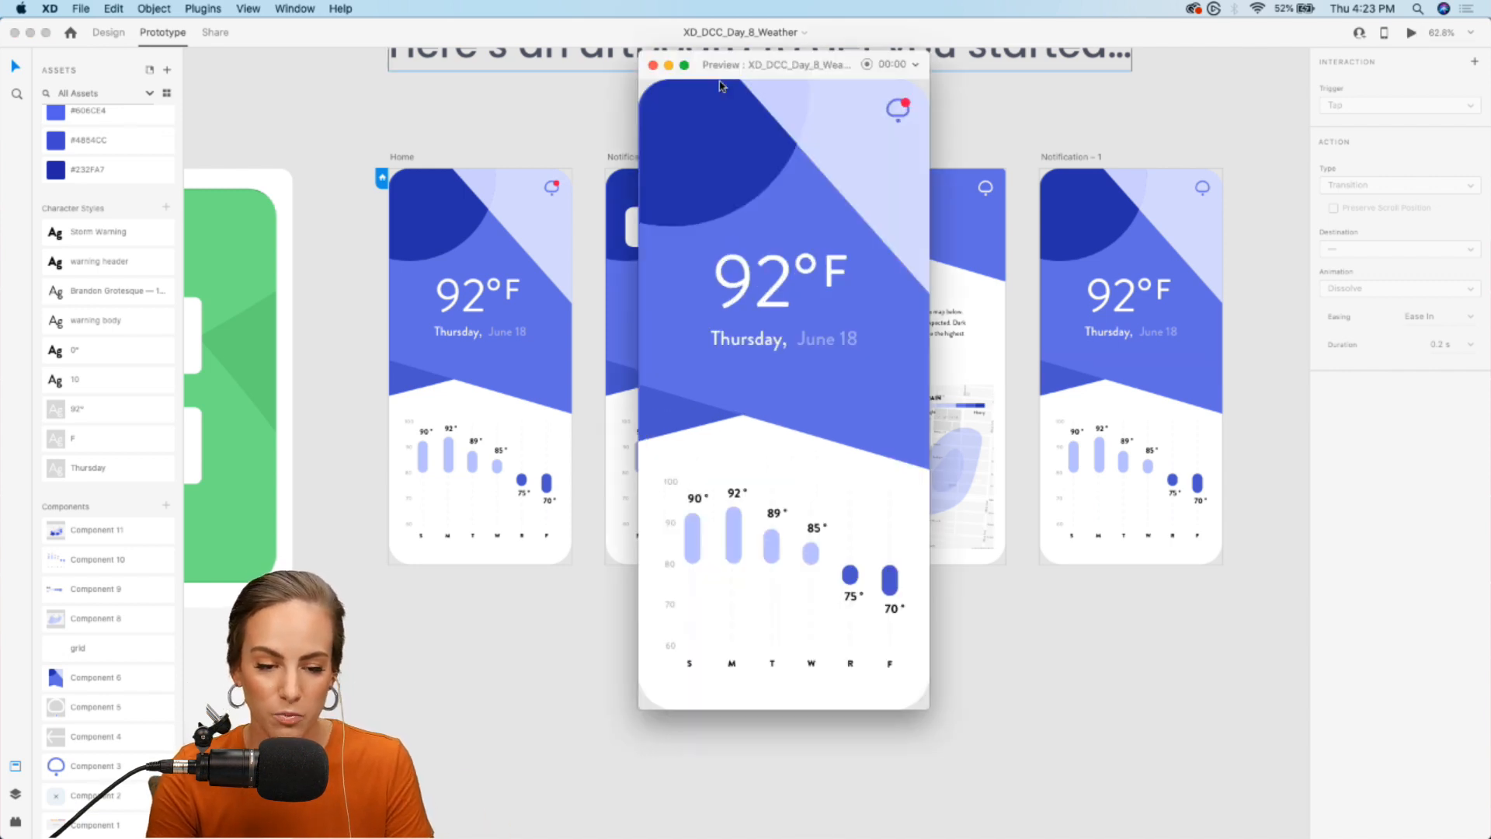
left_click(867, 65)
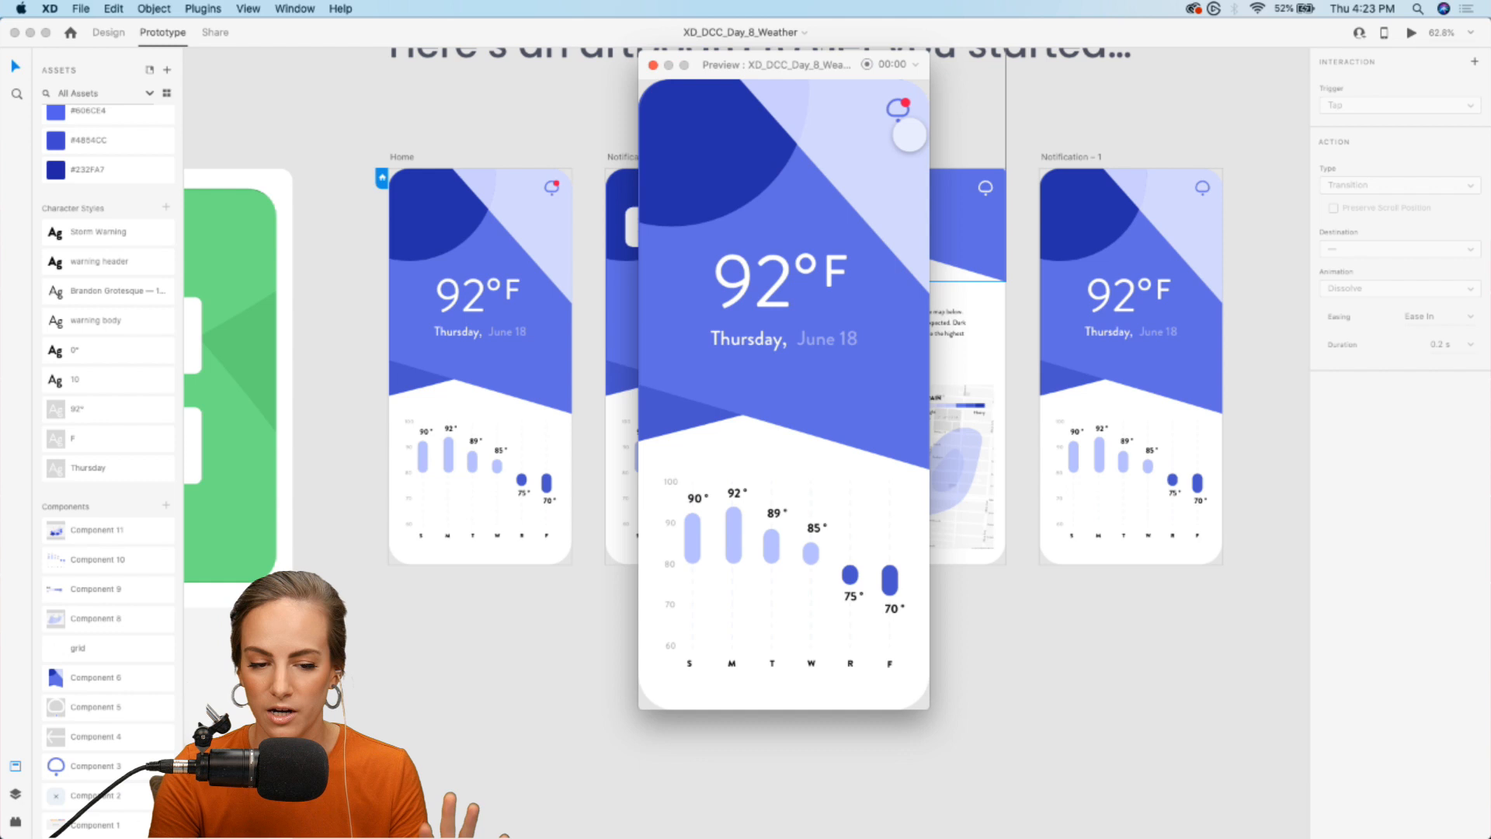
left_click(897, 109)
left_click(879, 172)
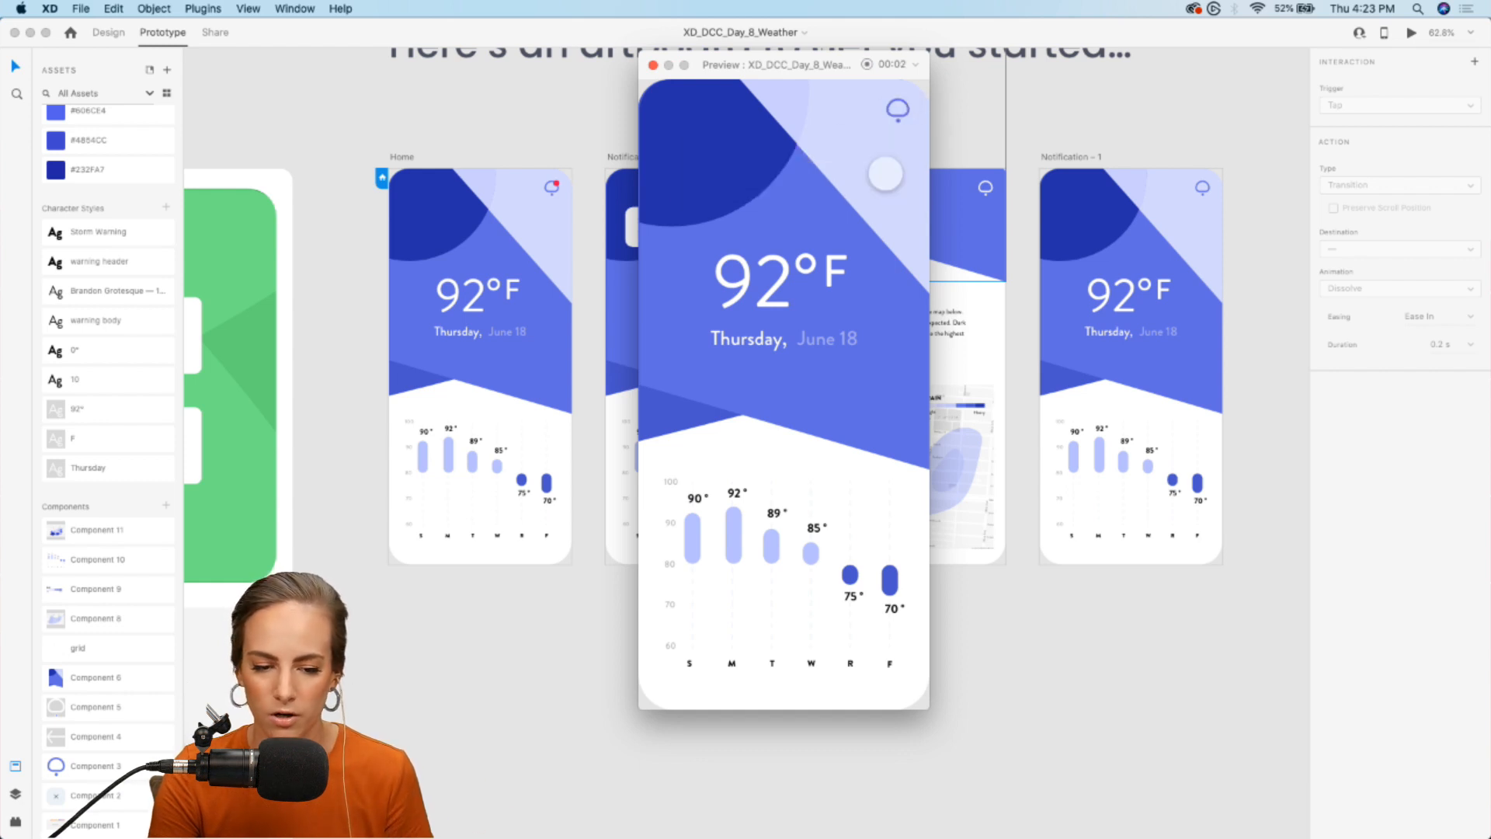
left_click(867, 67)
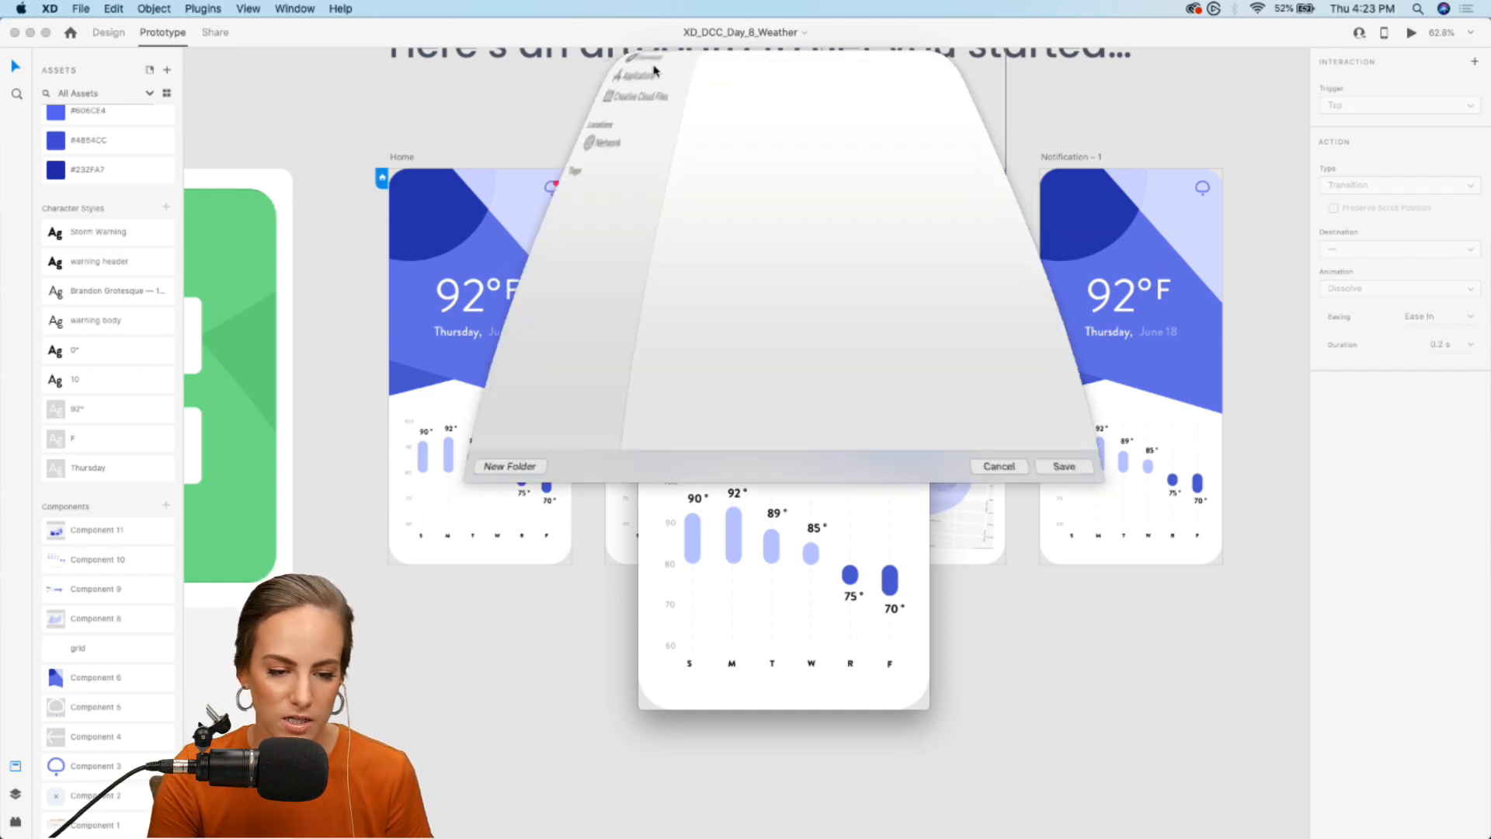
left_click(1011, 649)
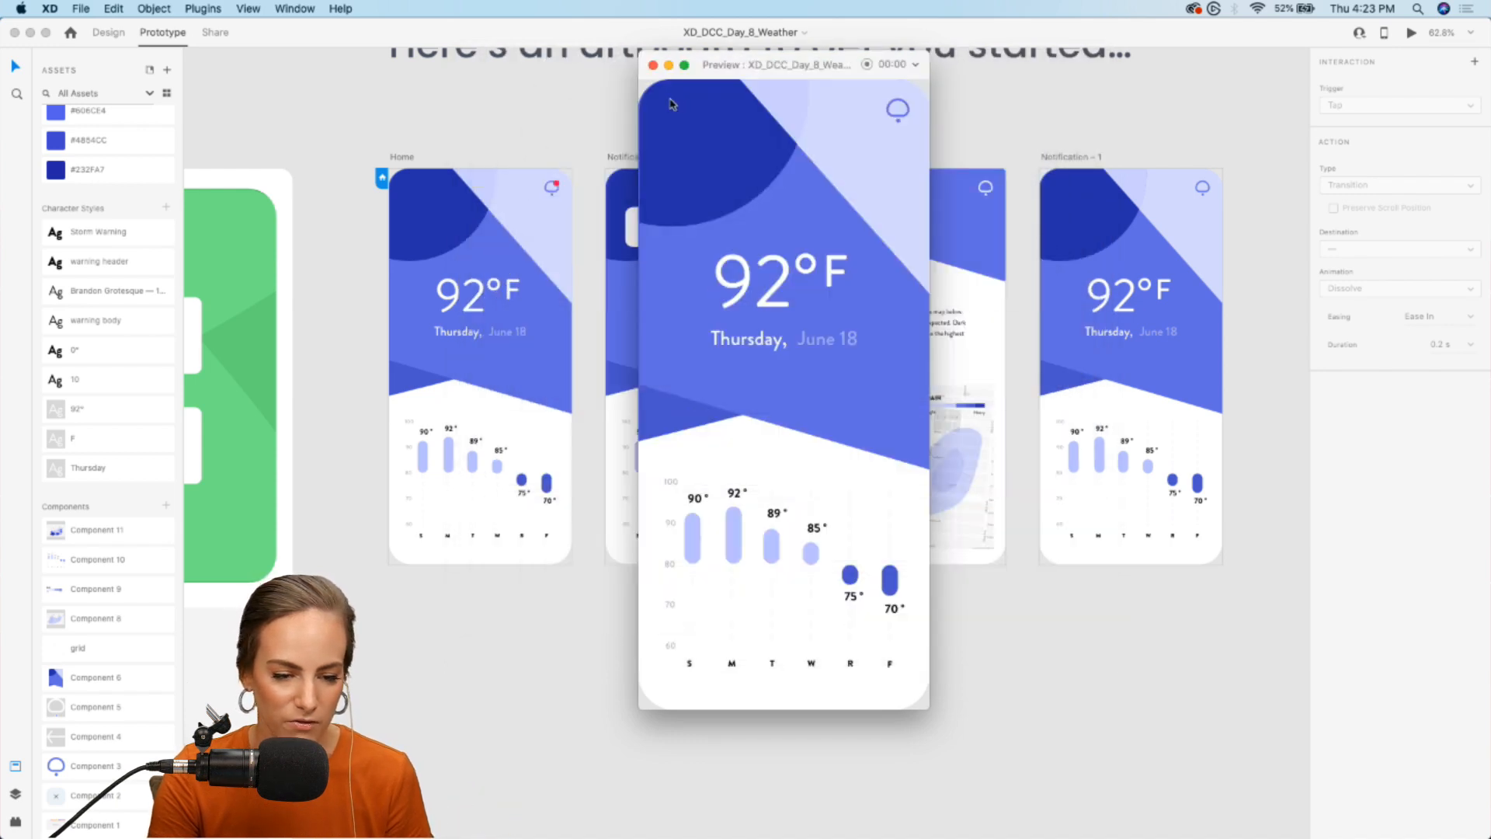
left_click(657, 79)
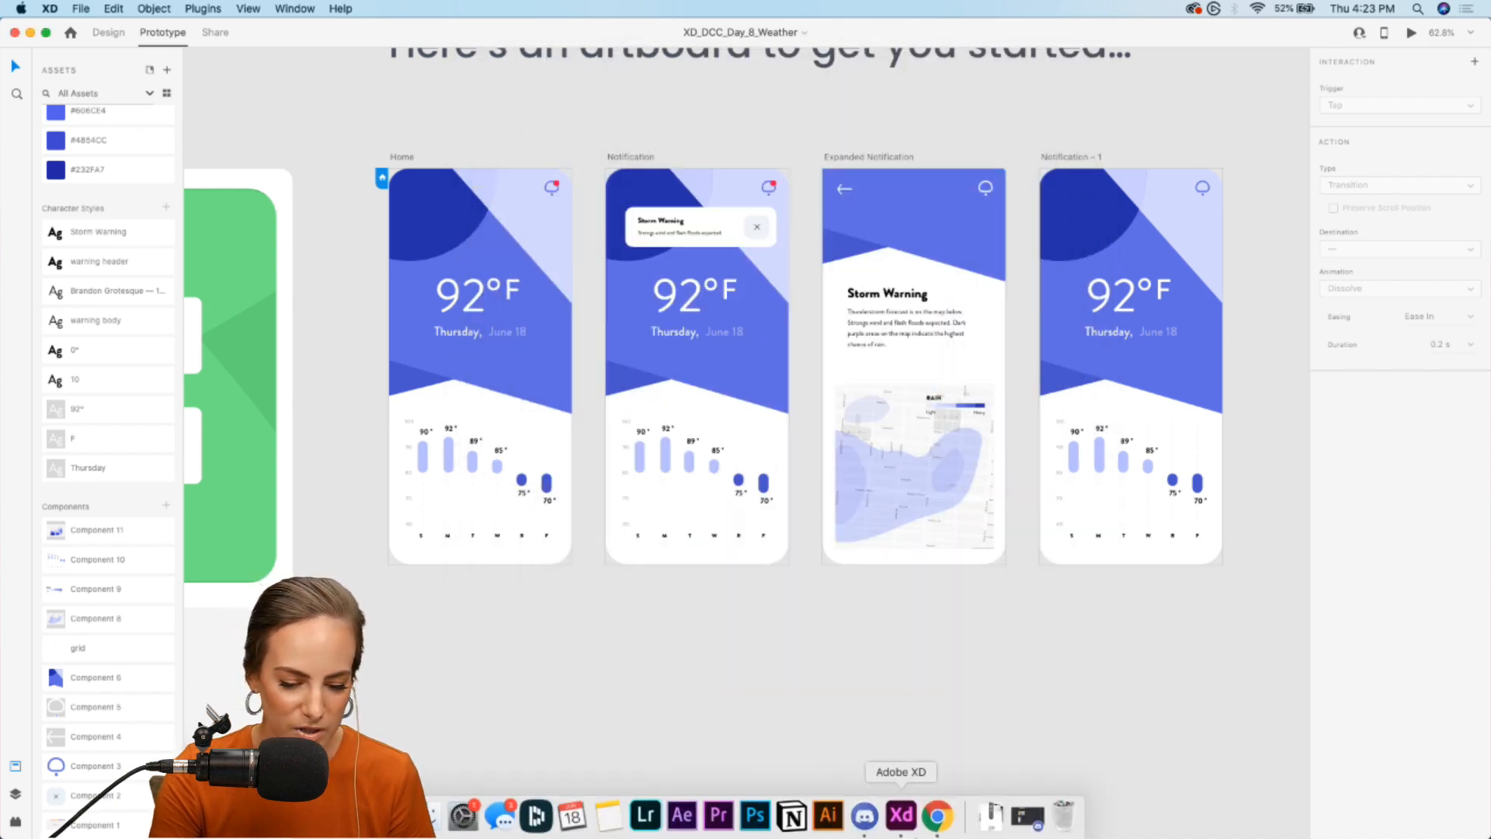
- Switch to the Behance profile in Chrome and look through the Adobe XD Daily Creative Challenge June 8-19 project
left_click(938, 817)
left_click(353, 37)
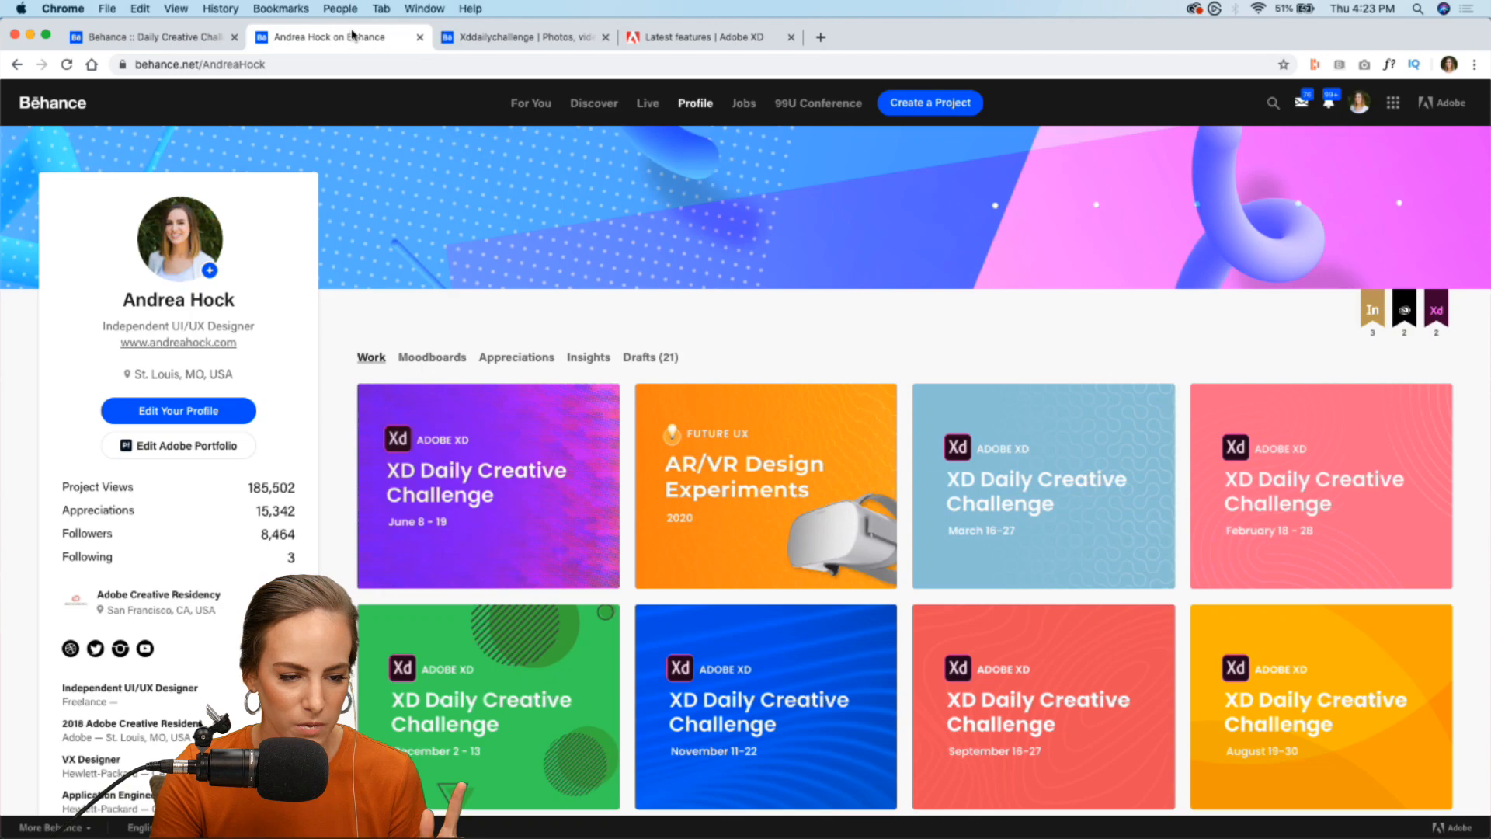
left_click(388, 413)
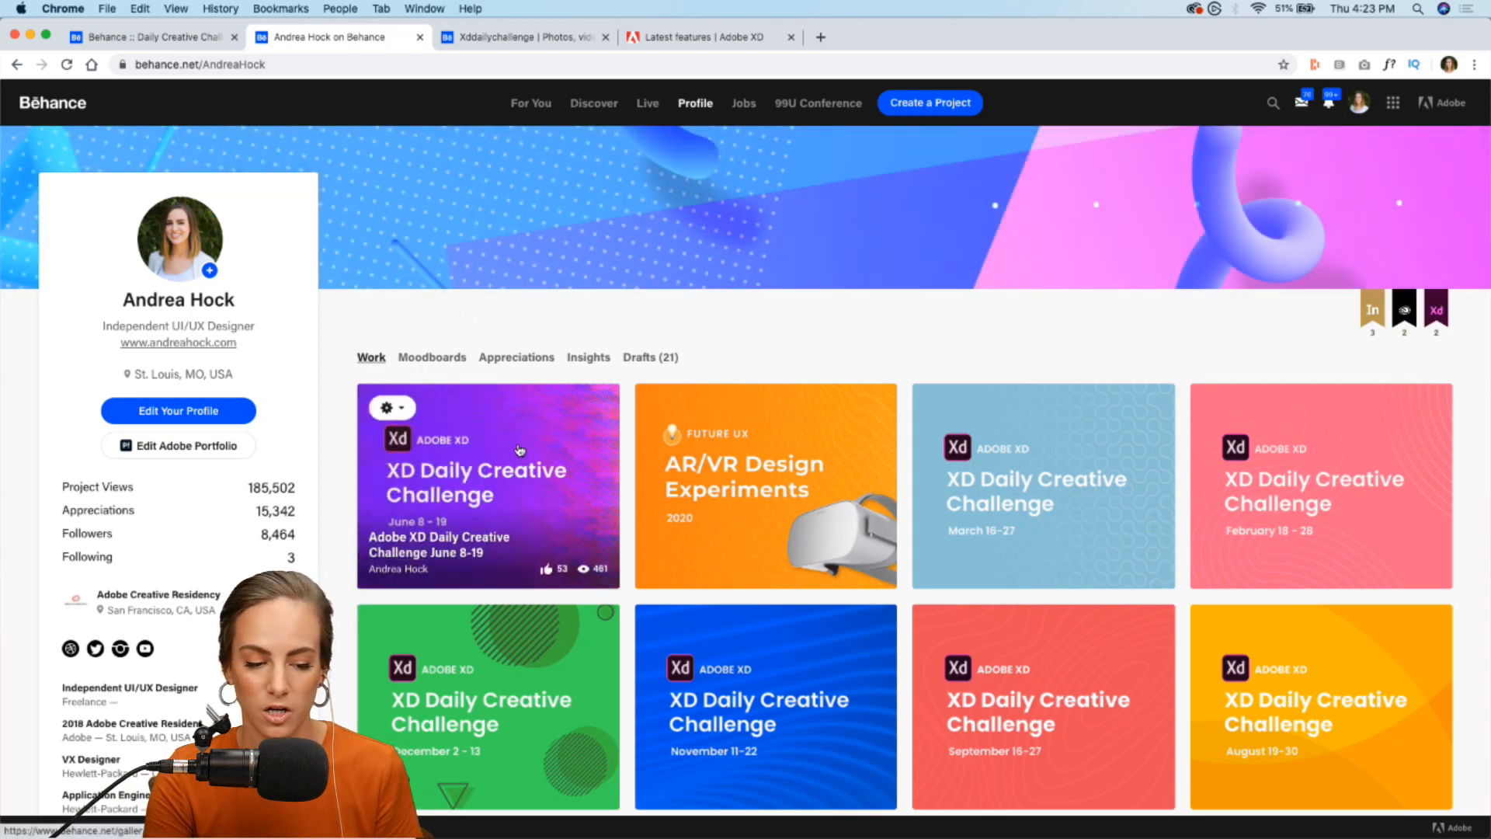
left_click(606, 535)
scroll(606, 537, "down", 15)
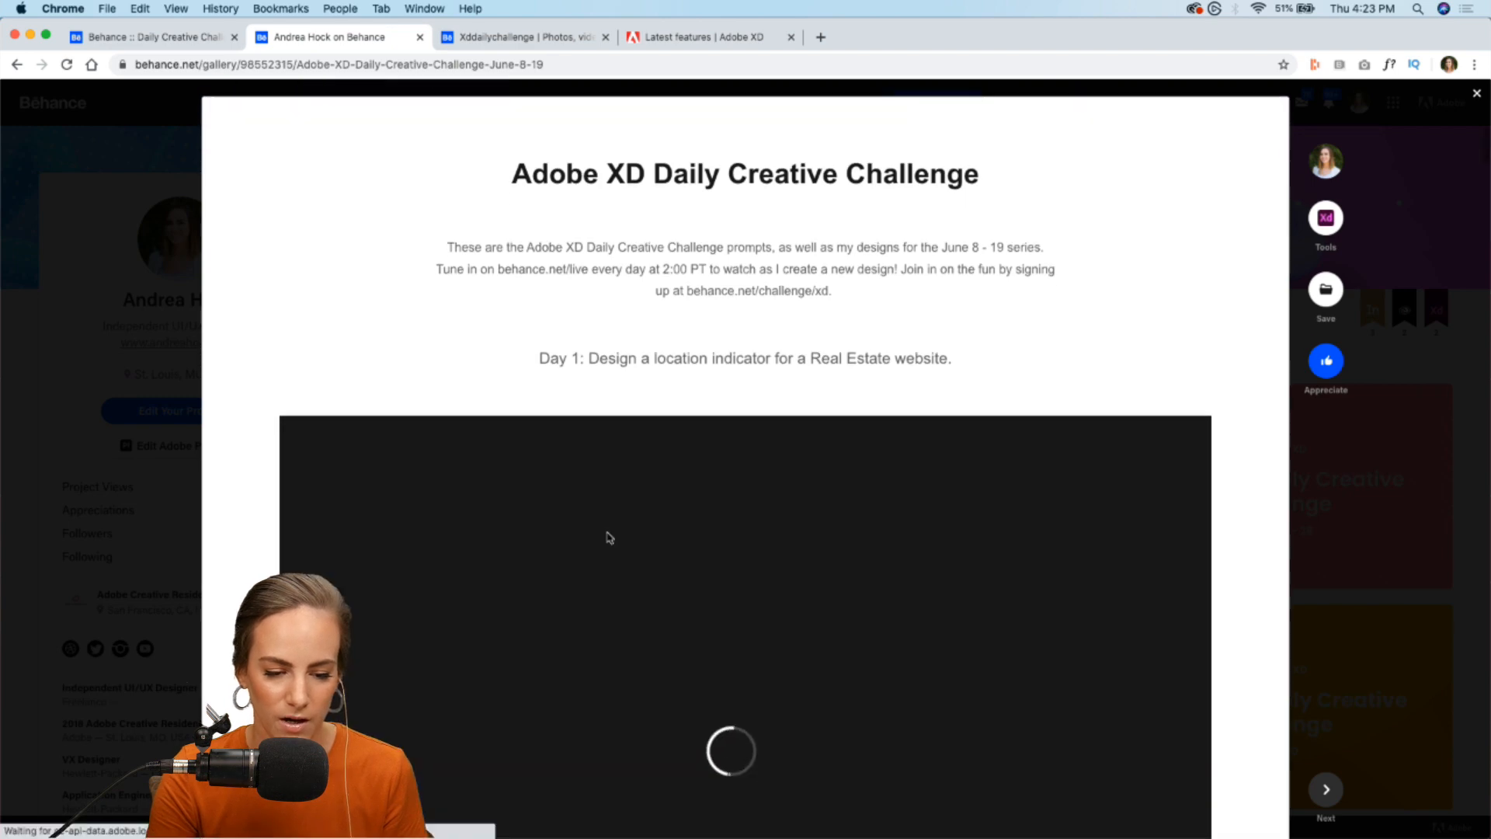
scroll(607, 538, "up", 7)
scroll(607, 537, "down", 20)
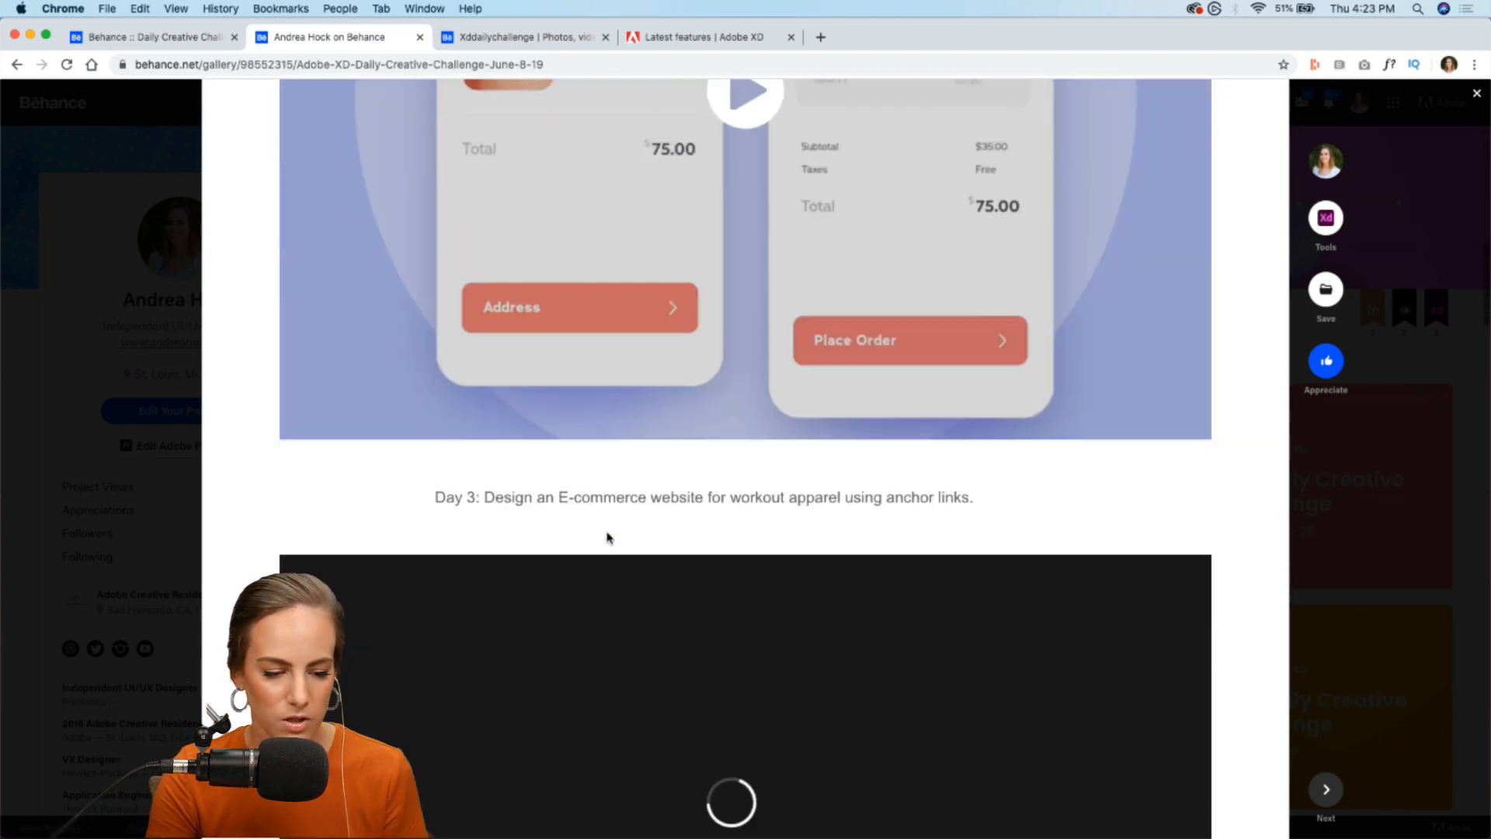
left_click(59, 255)
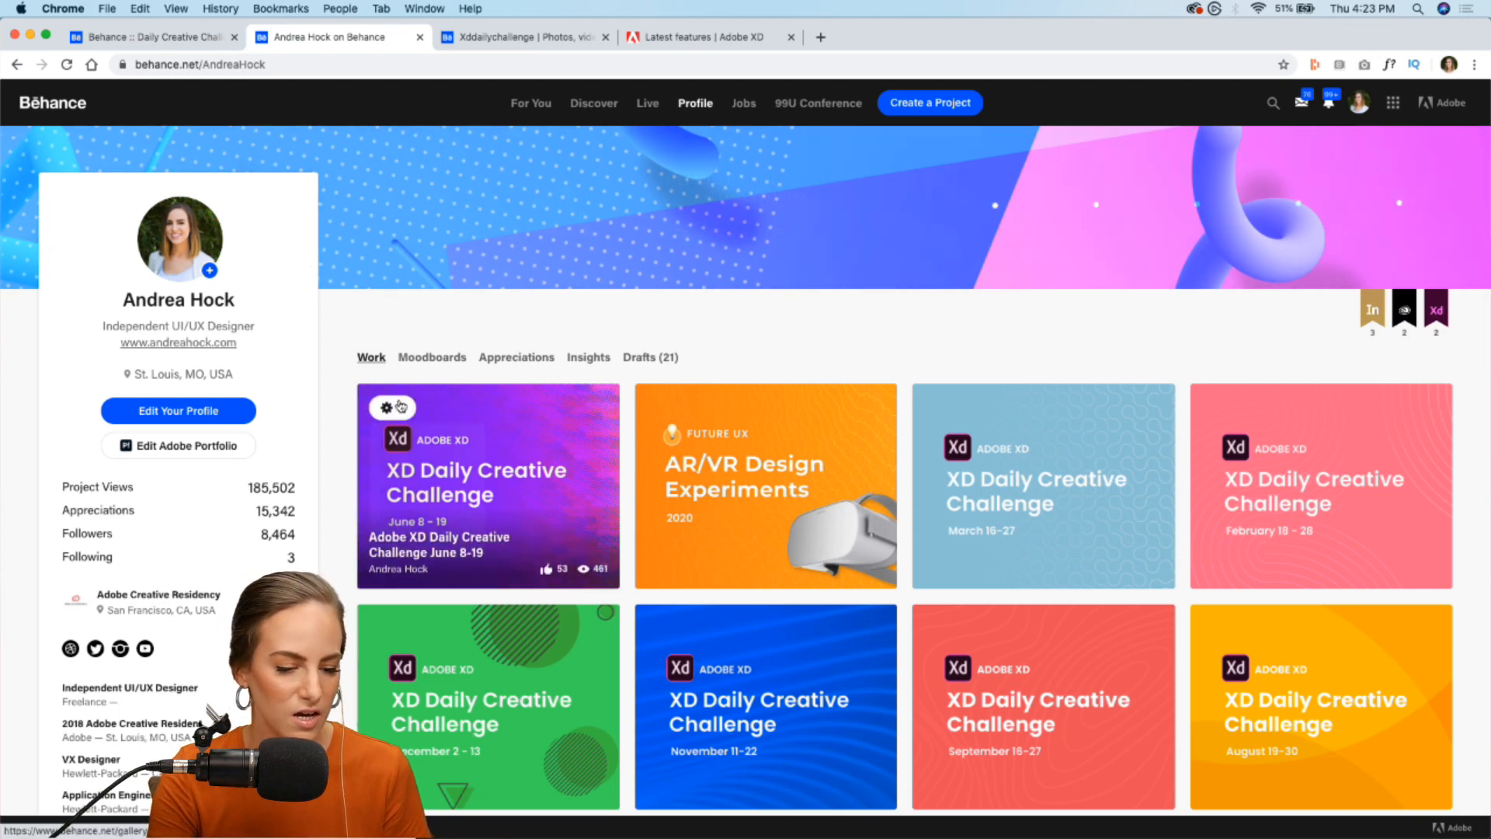
- Open the June 8-19 challenge project for editing and view the Discoverability section of its project settings
left_click(386, 408)
left_click(393, 443)
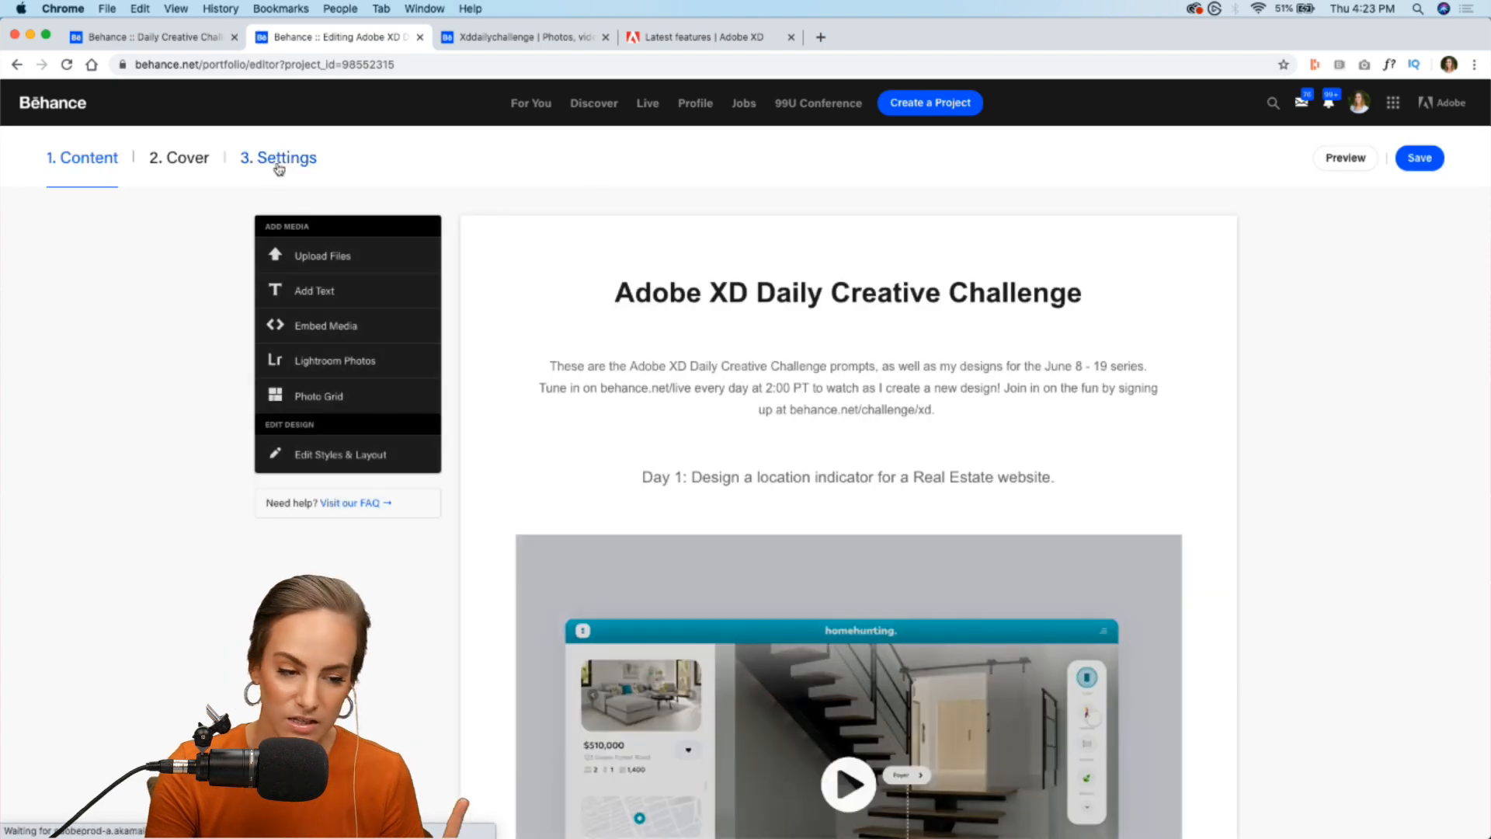
left_click(278, 166)
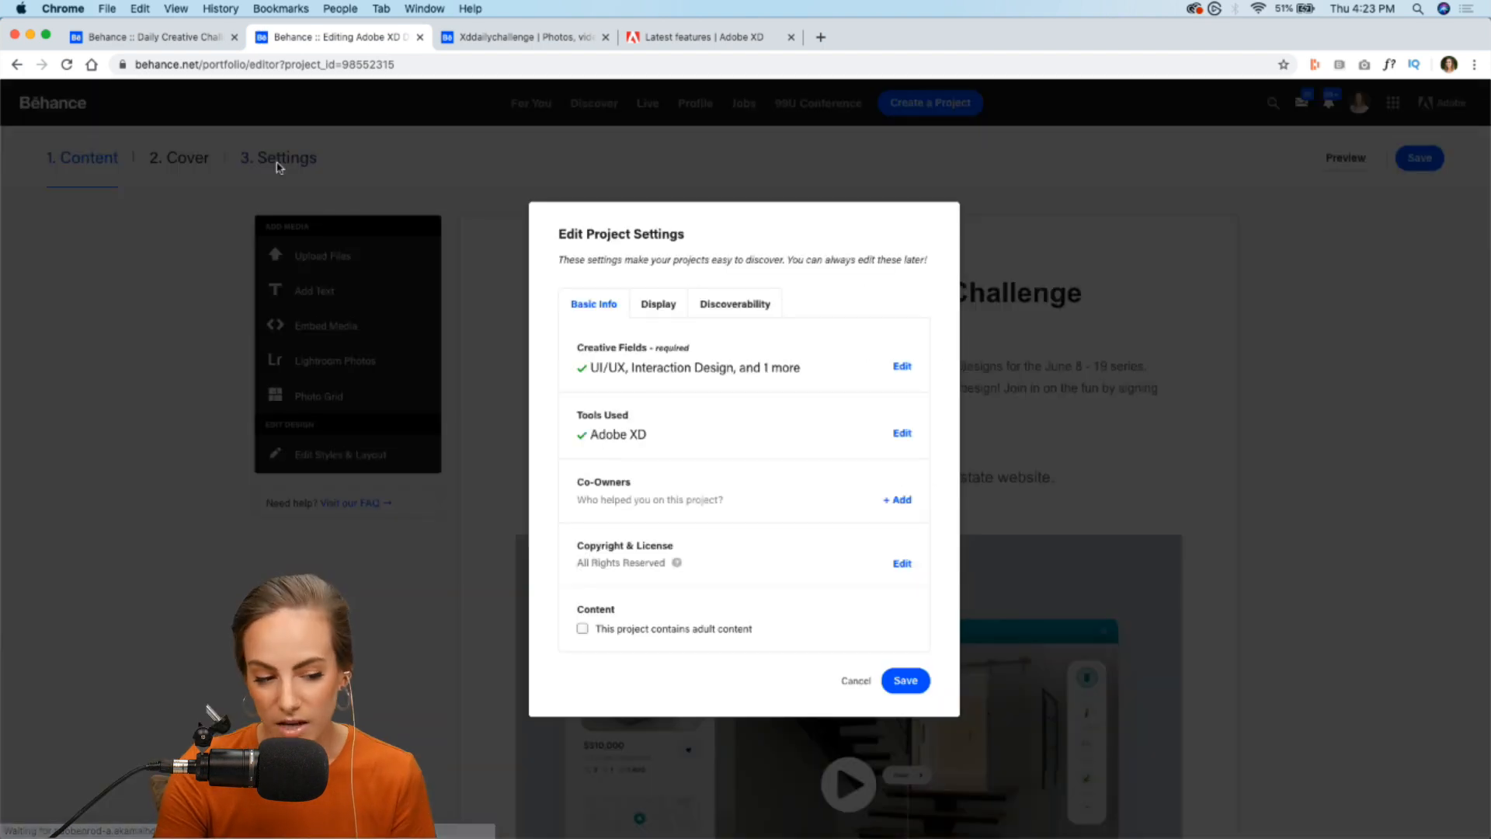
left_click(765, 305)
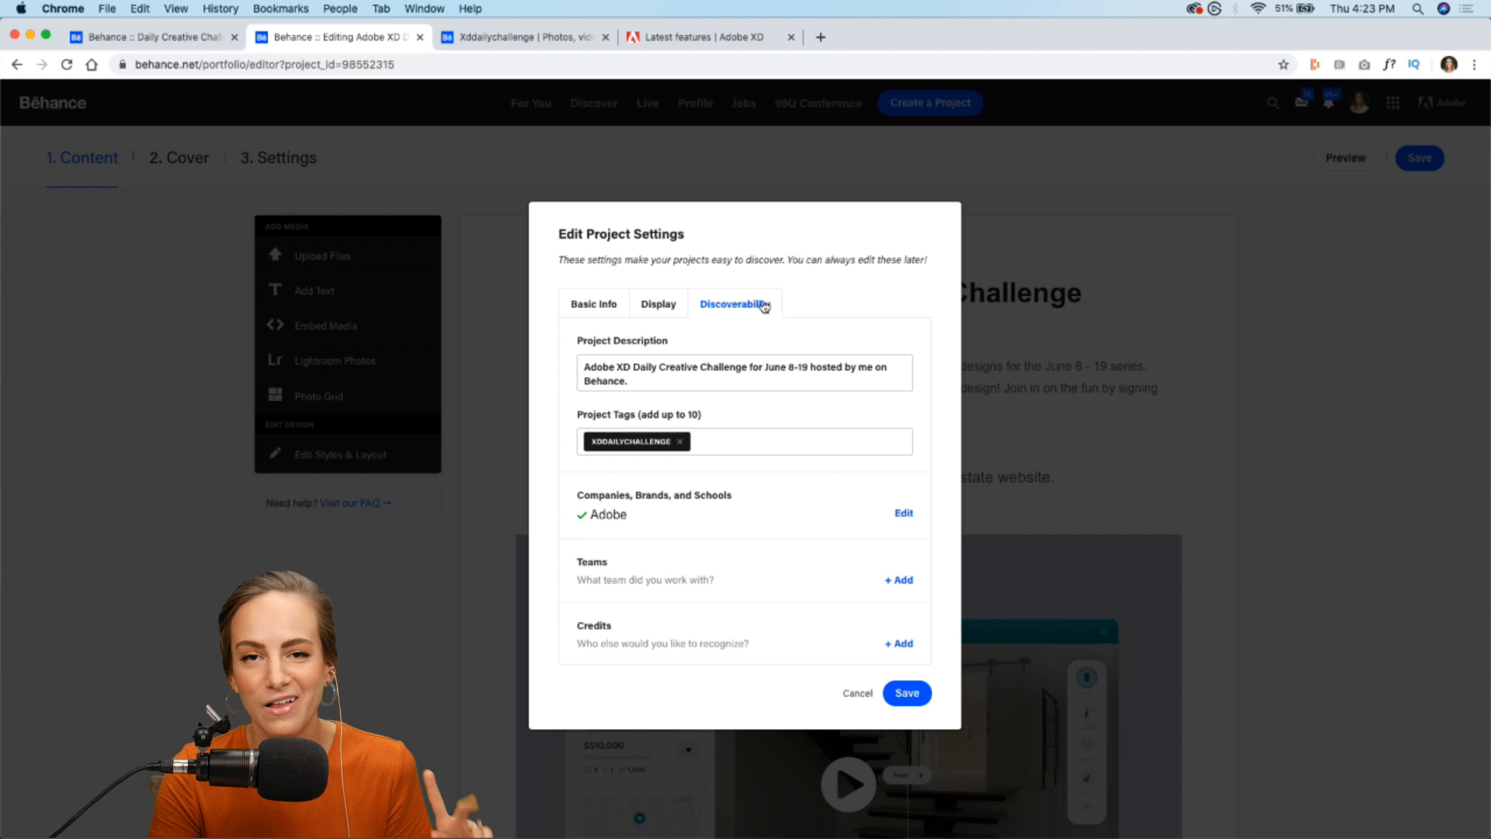
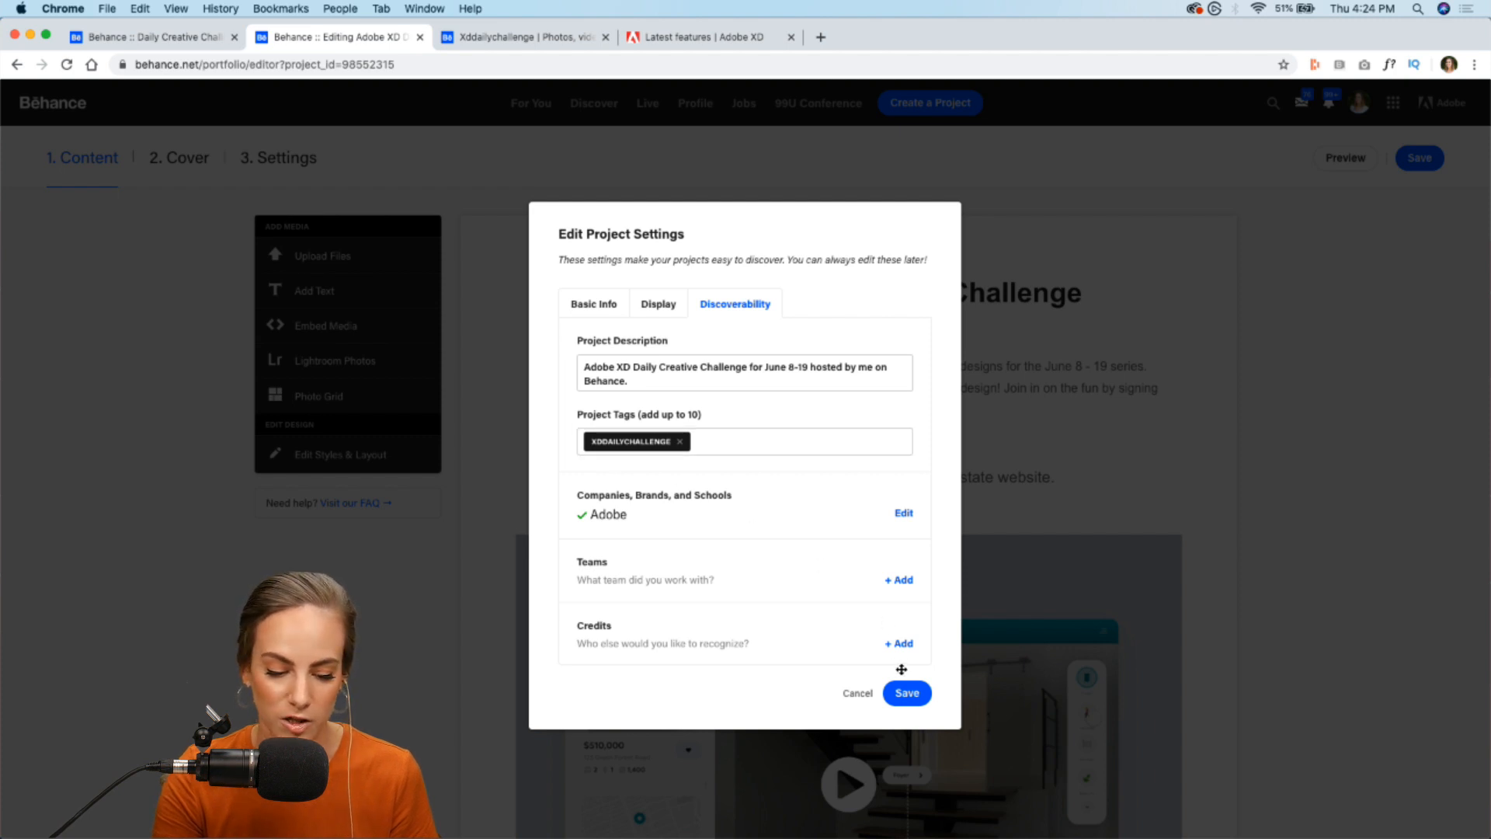
- Save the project settings and look through the daily designs for Days 1 to 4 in the challenge project
left_click(907, 693)
scroll(658, 229, "down", 8)
scroll(658, 229, "up", 4)
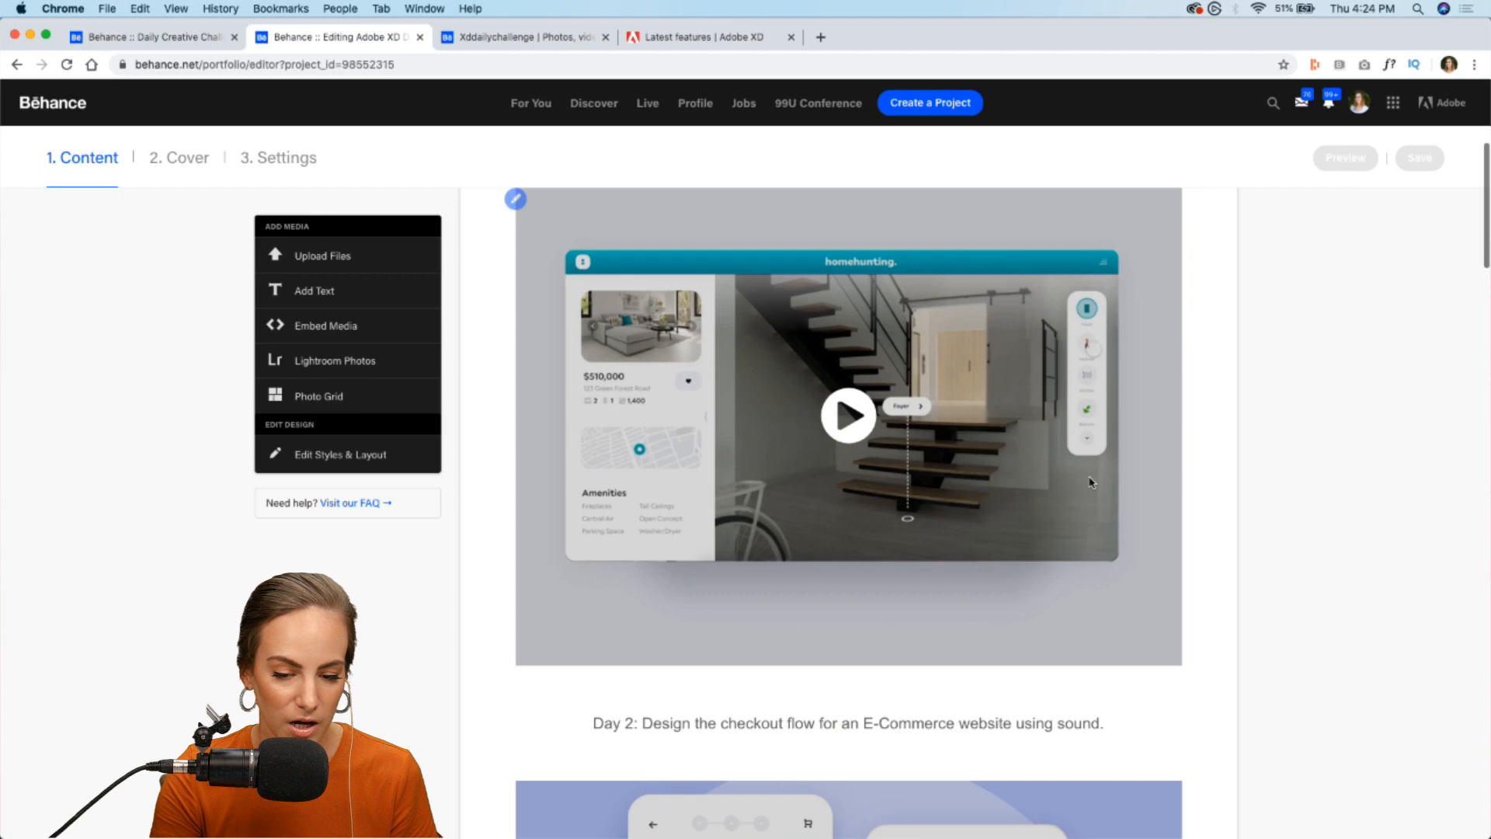
scroll(1048, 198, "down", 7)
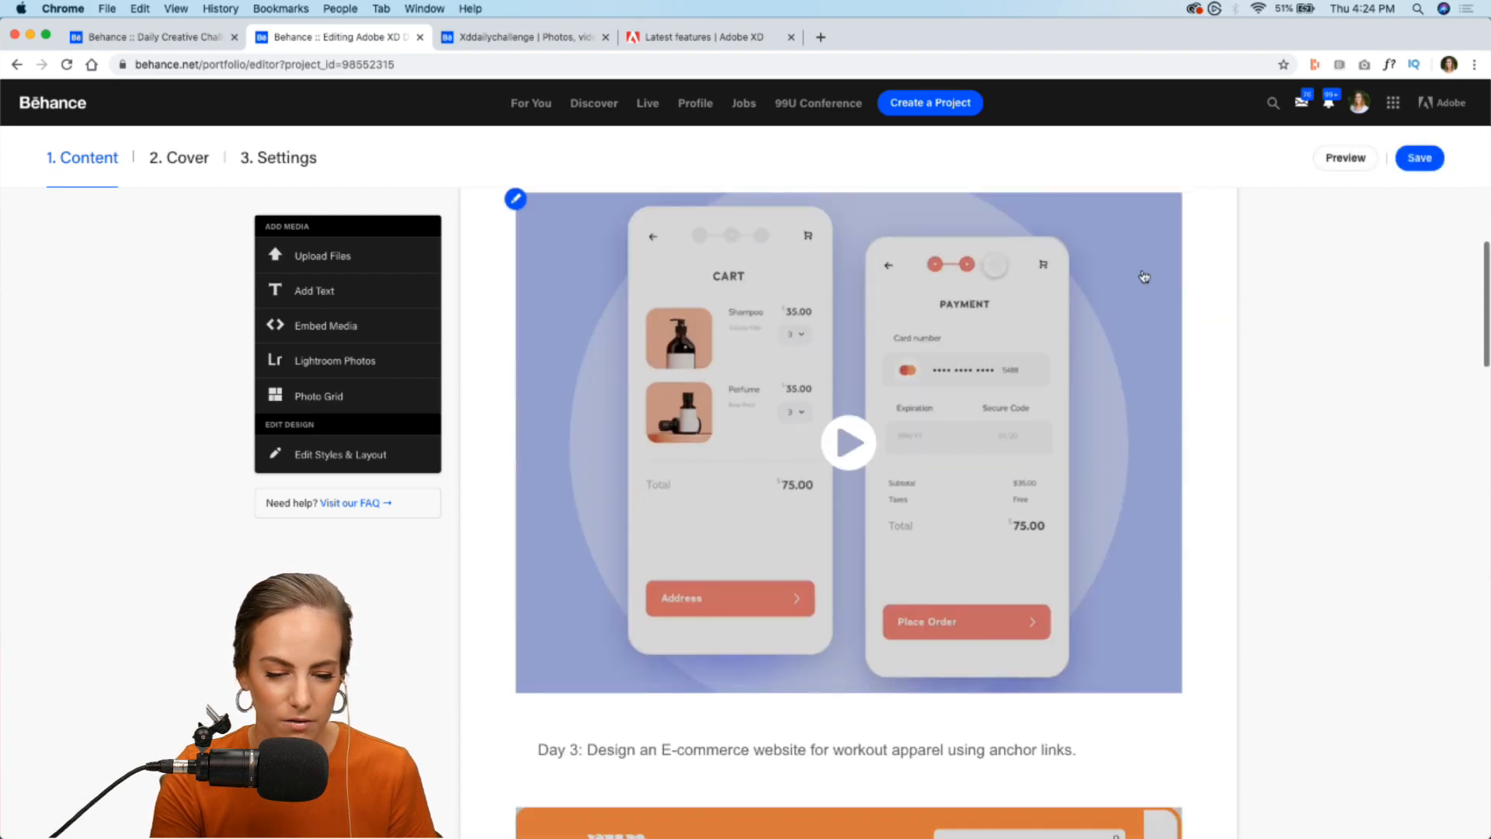
scroll(615, 354, "down", 15)
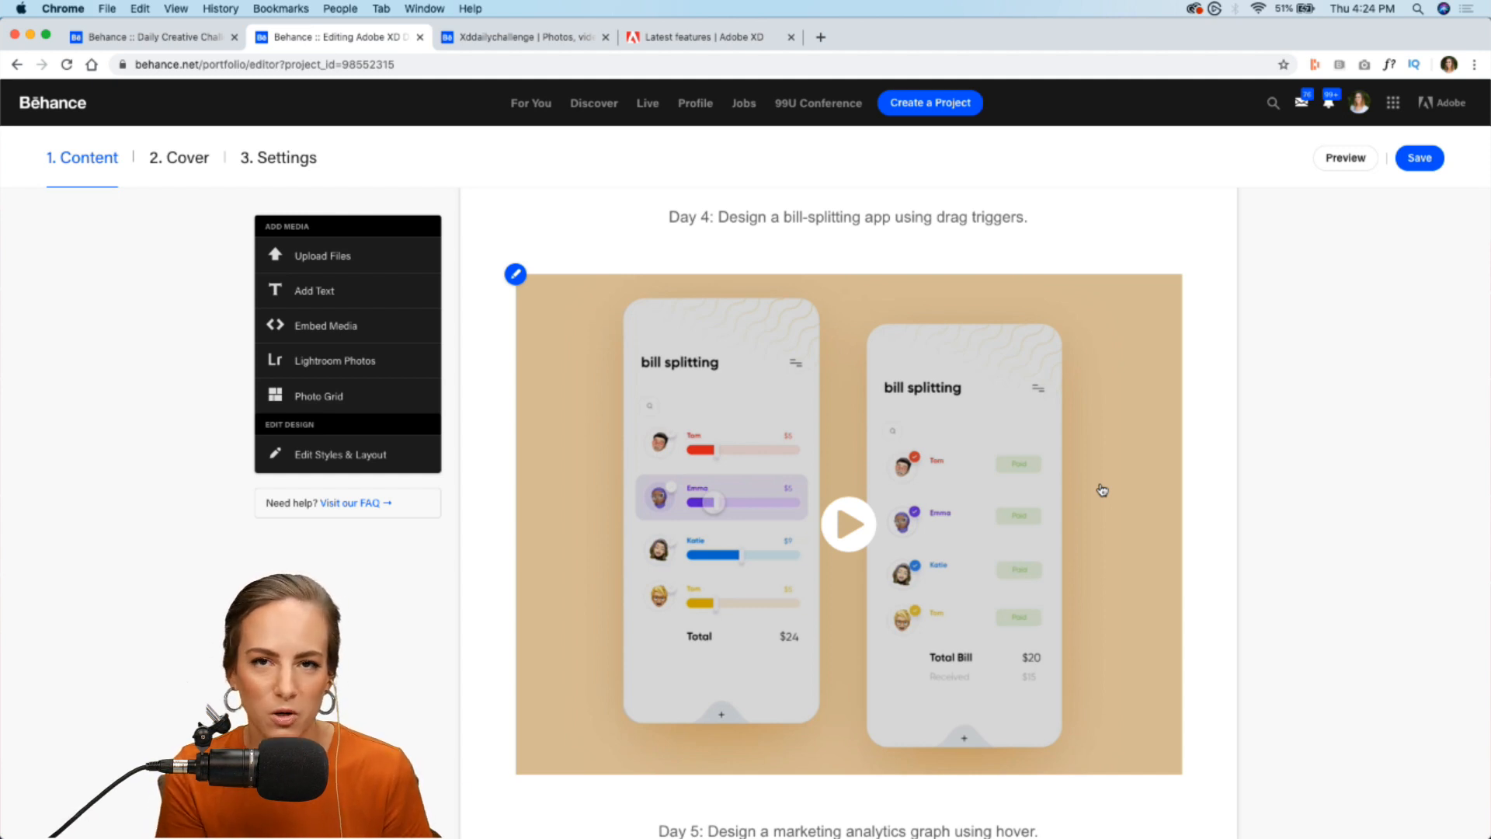
scroll(1102, 489, "up", 10)
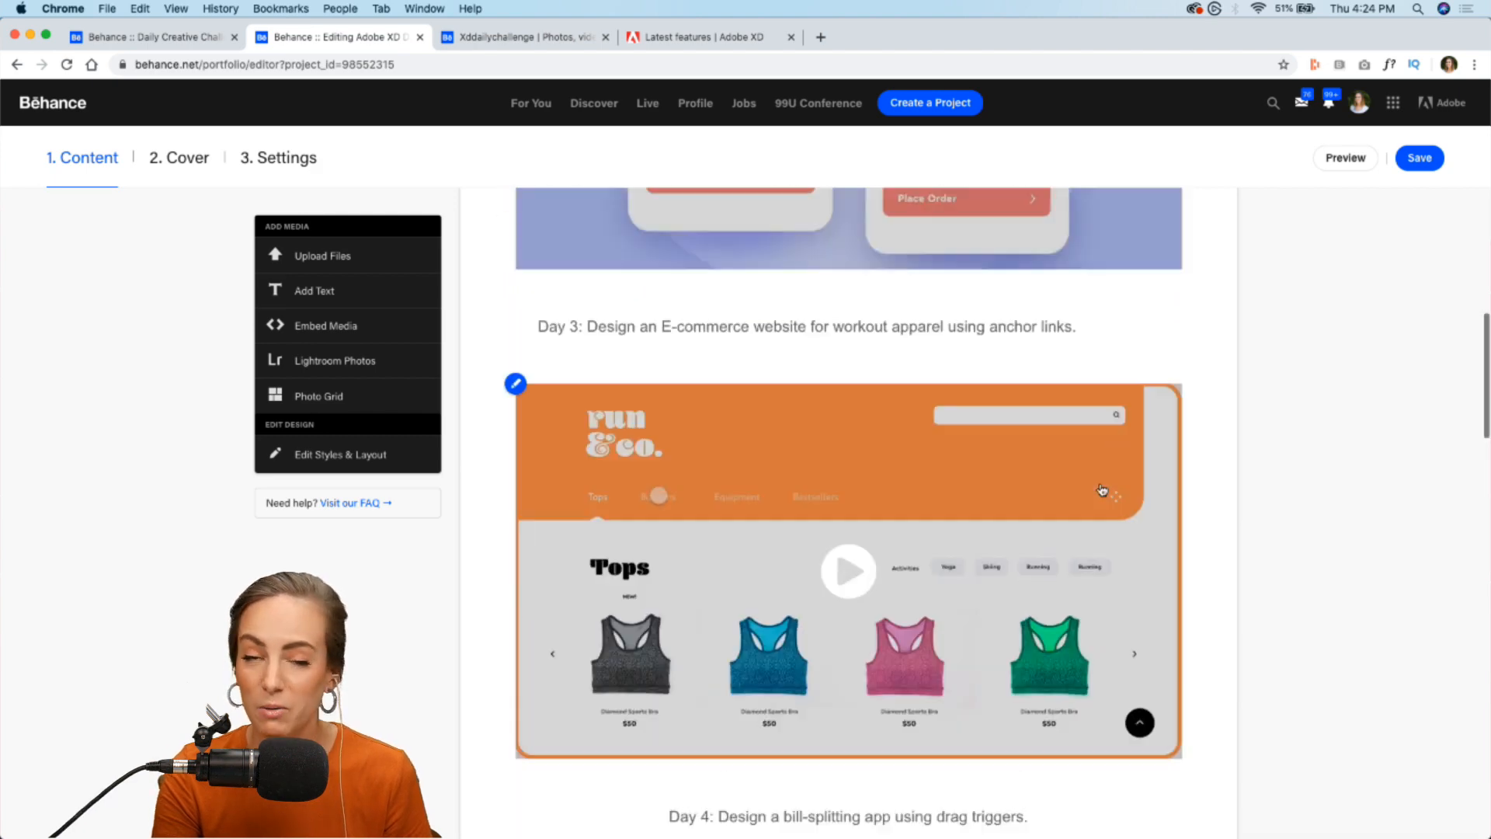
scroll(1102, 489, "up", 12)
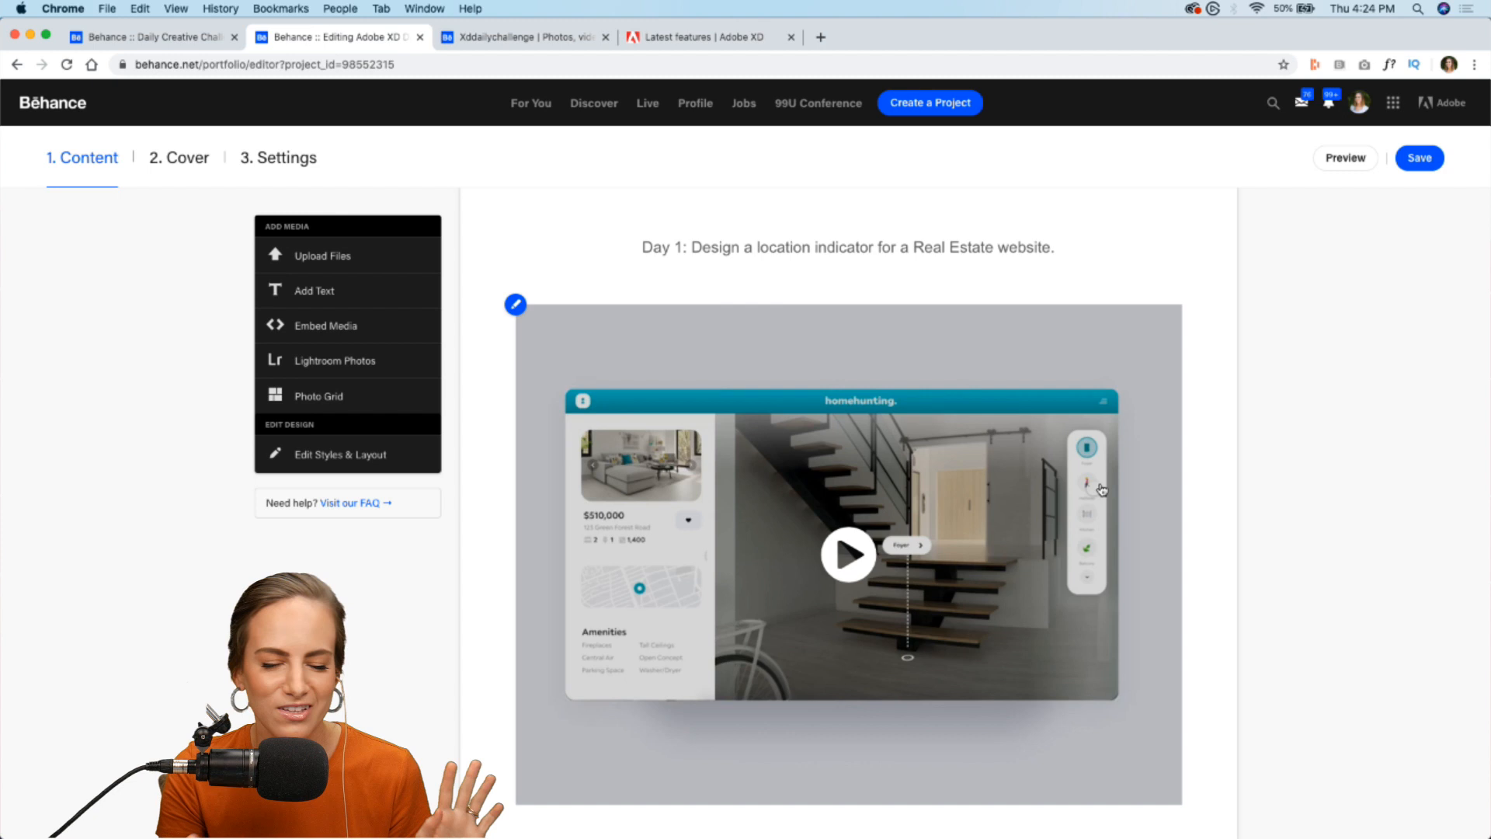
- Refresh the xddailychallenge search results, and open the AirPods Button States project to review its description and layout
left_click(498, 37)
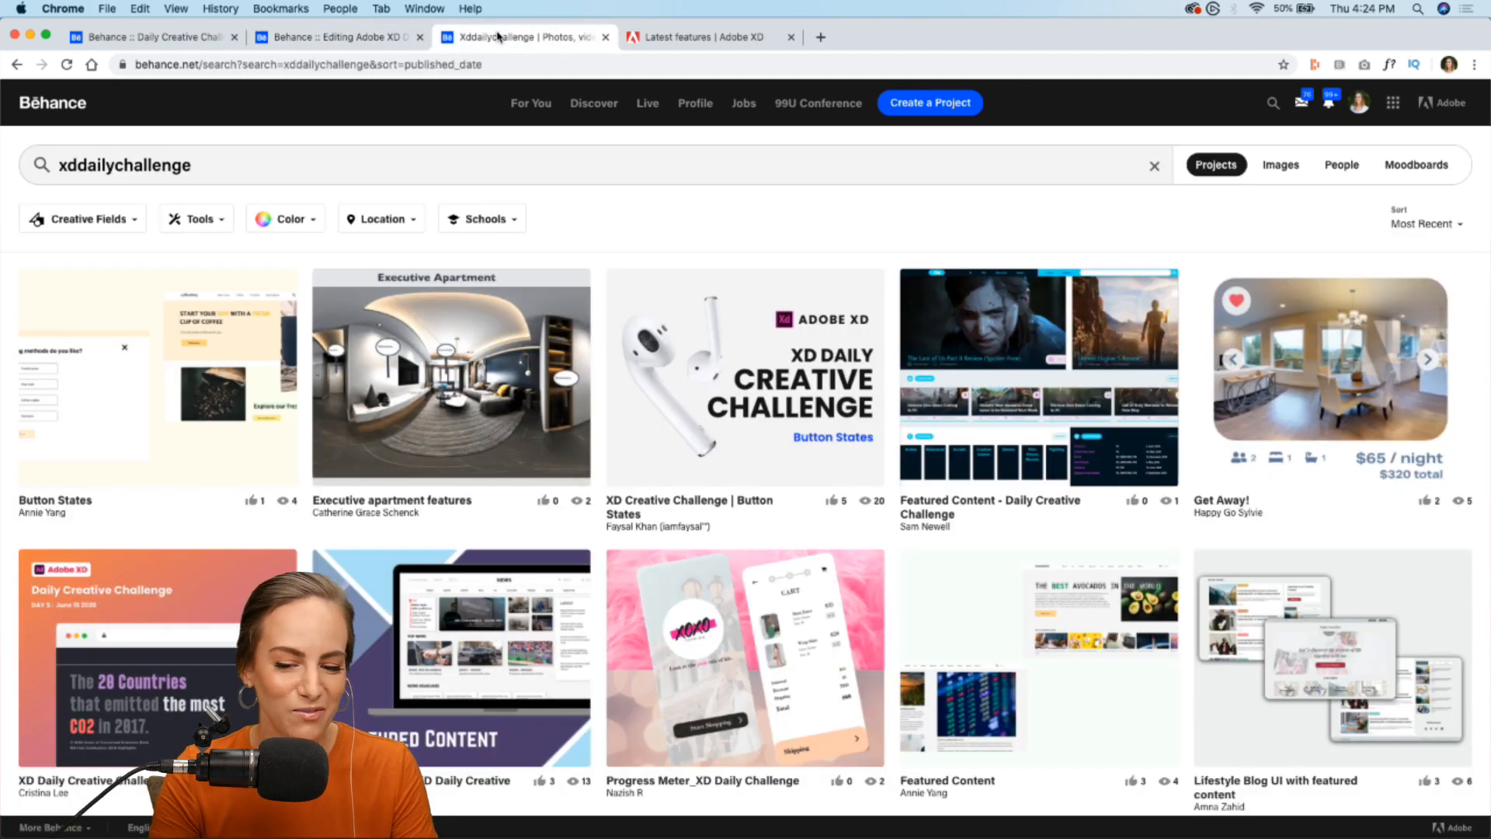
left_click(67, 66)
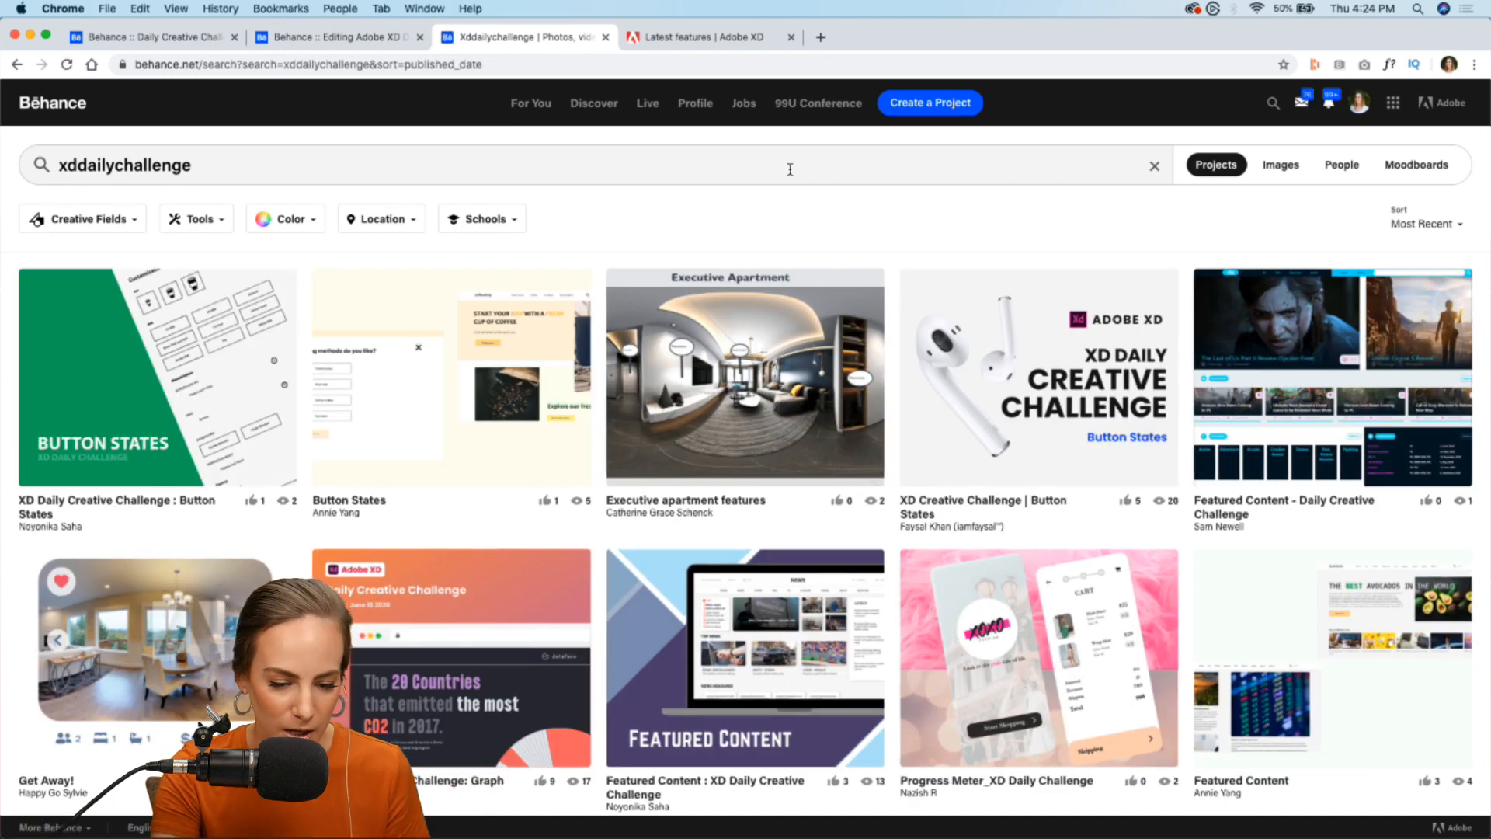
left_click(1108, 319)
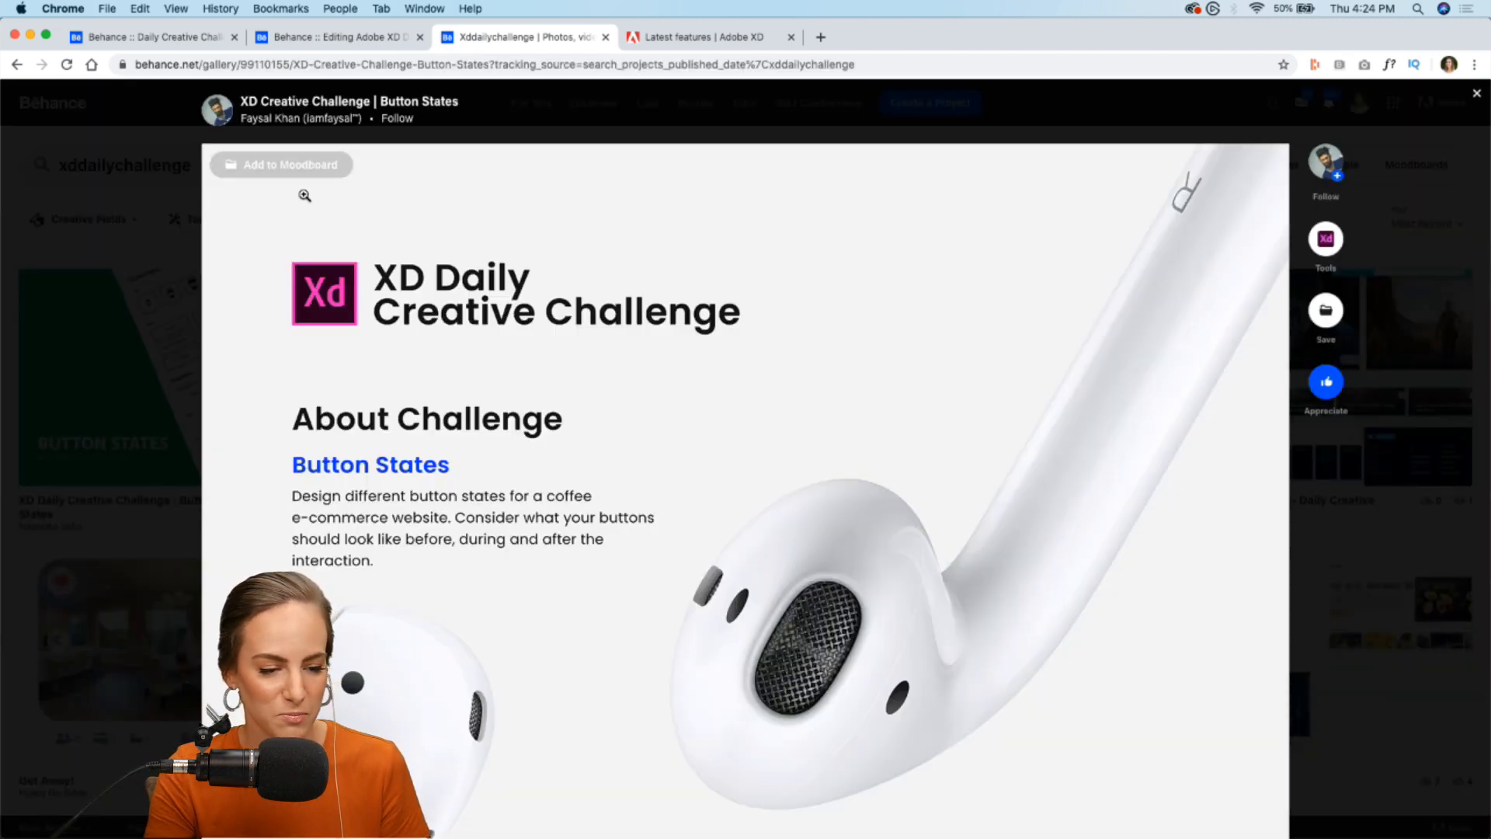
scroll(280, 295, "down", 10)
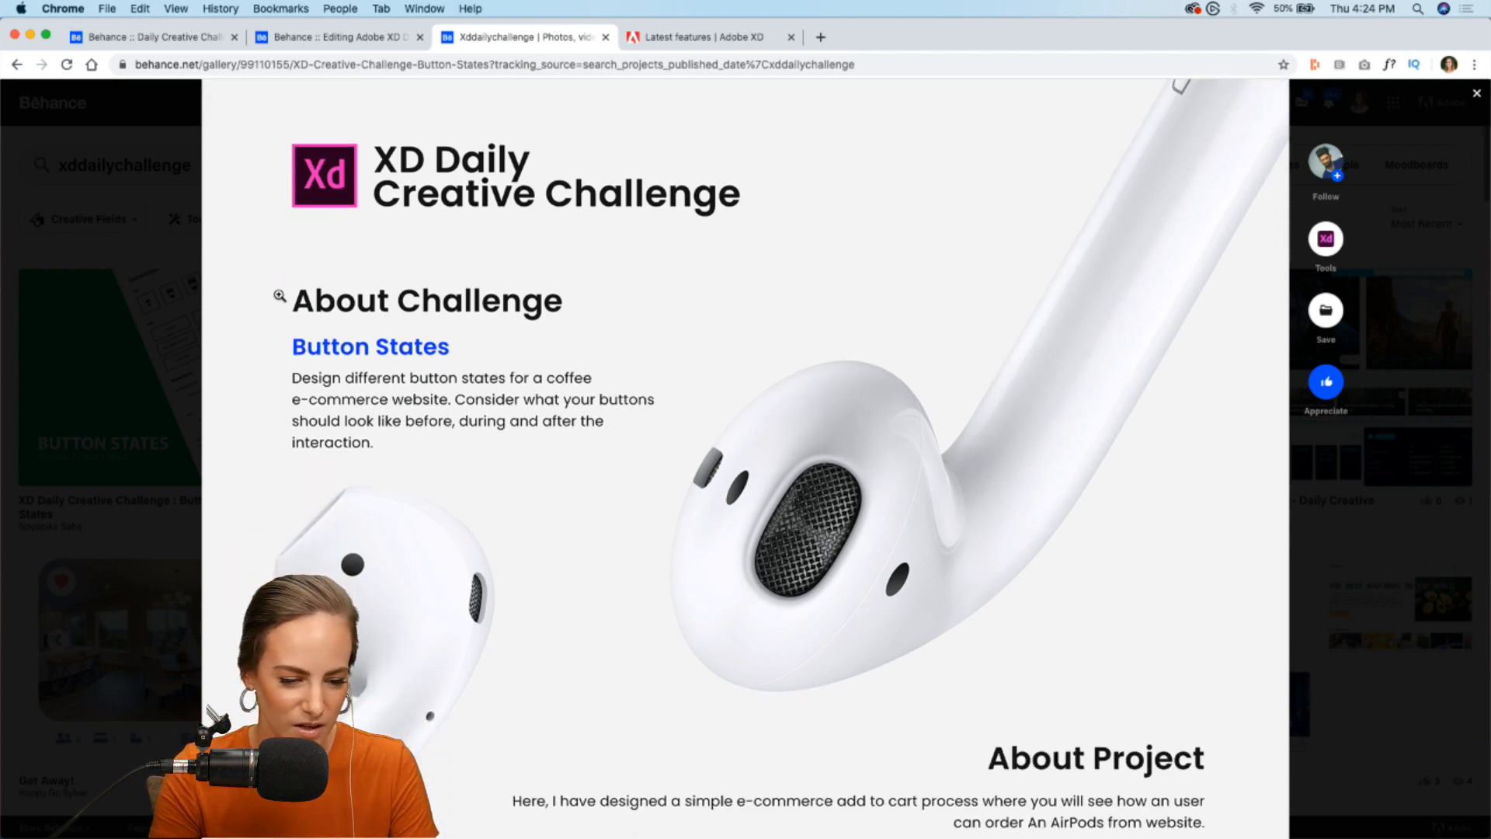
scroll(280, 295, "down", 10)
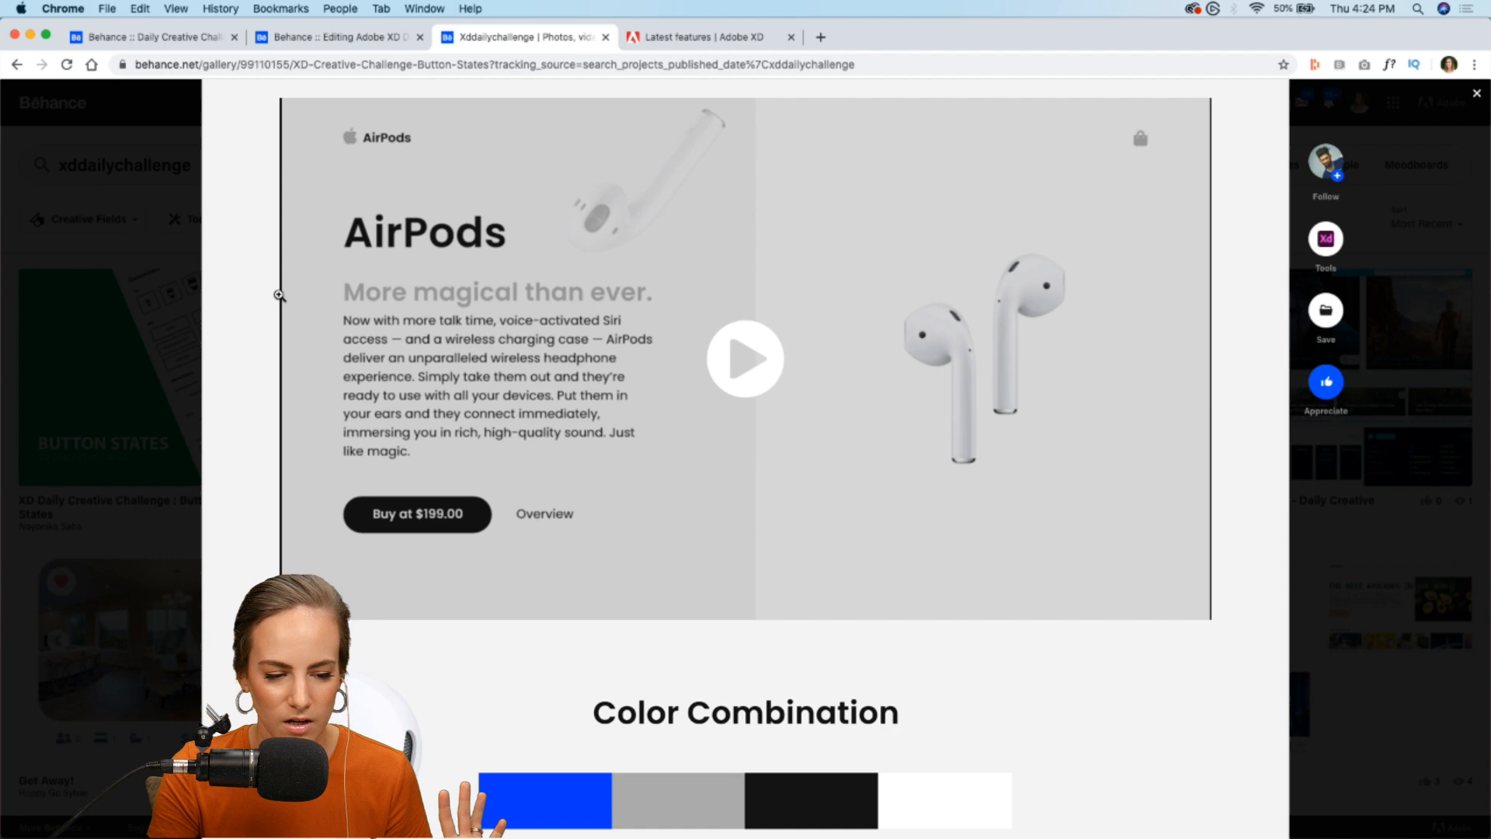
scroll(279, 295, "down", 2)
scroll(749, 292, "up", 5)
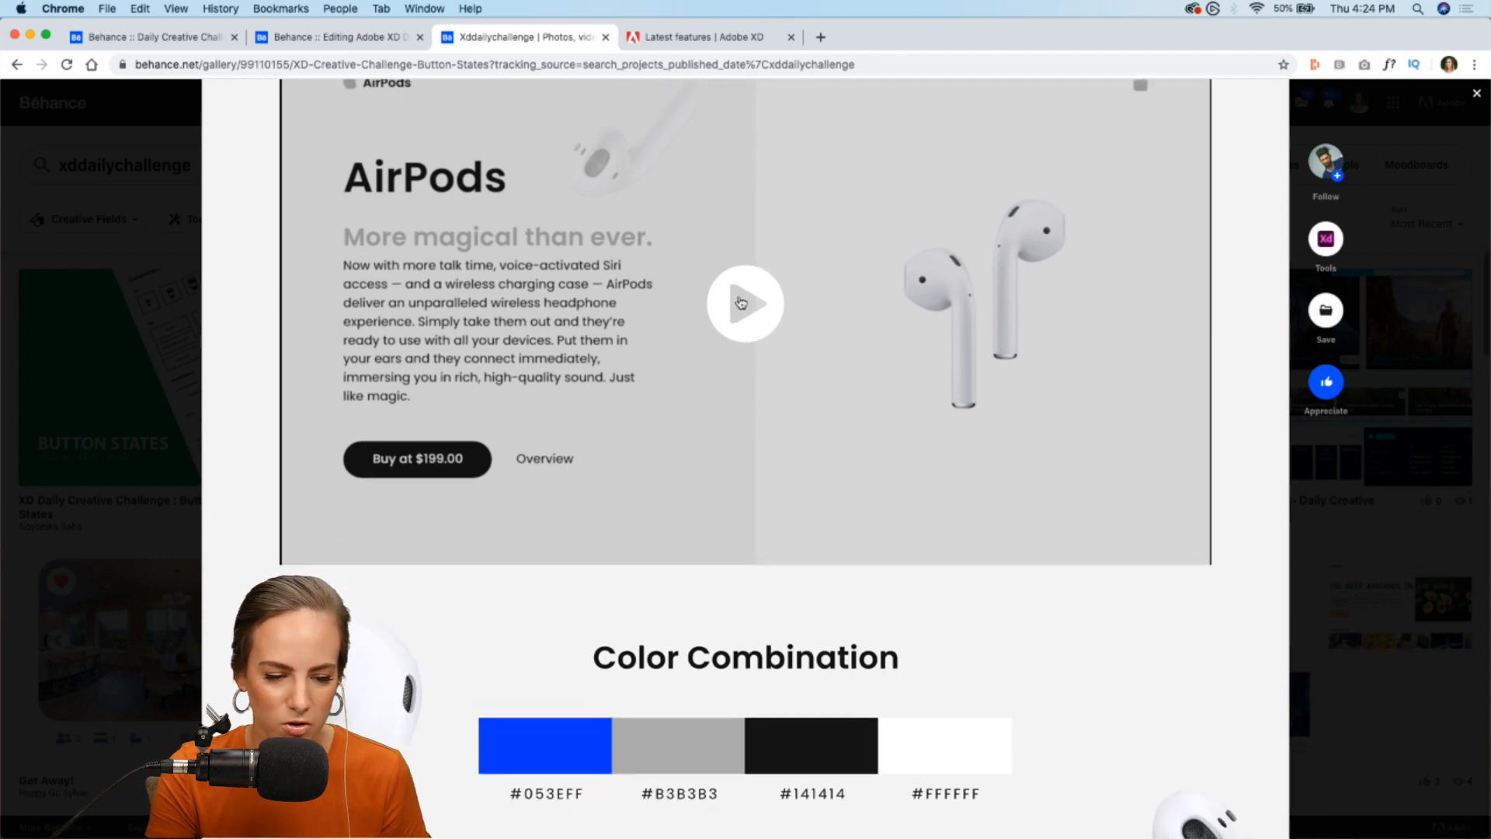
- Watch the AirPods prototype video in full screen, and close the project to return to the search results
left_click(834, 420)
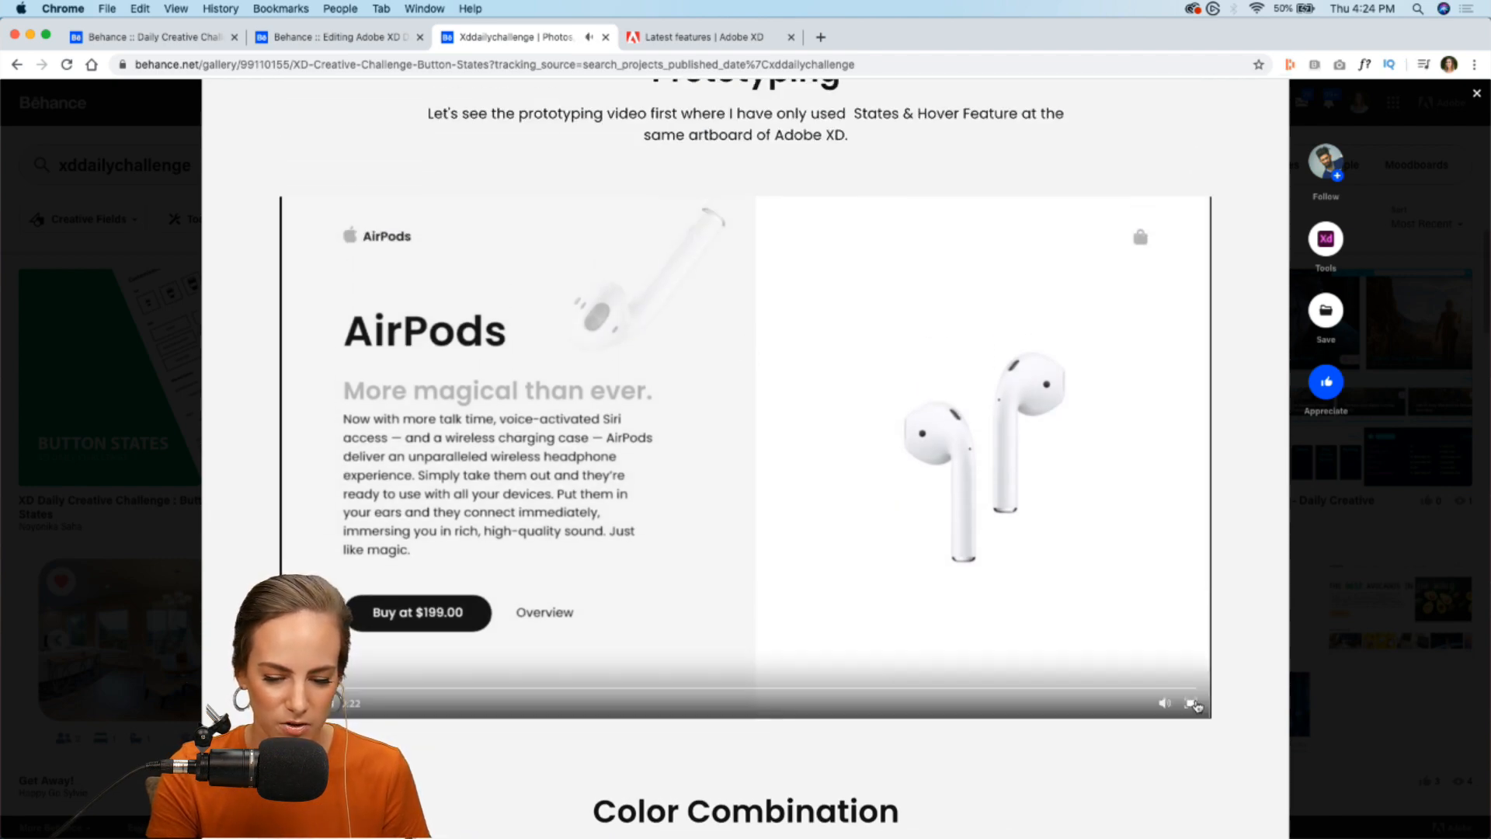
left_click(1190, 703)
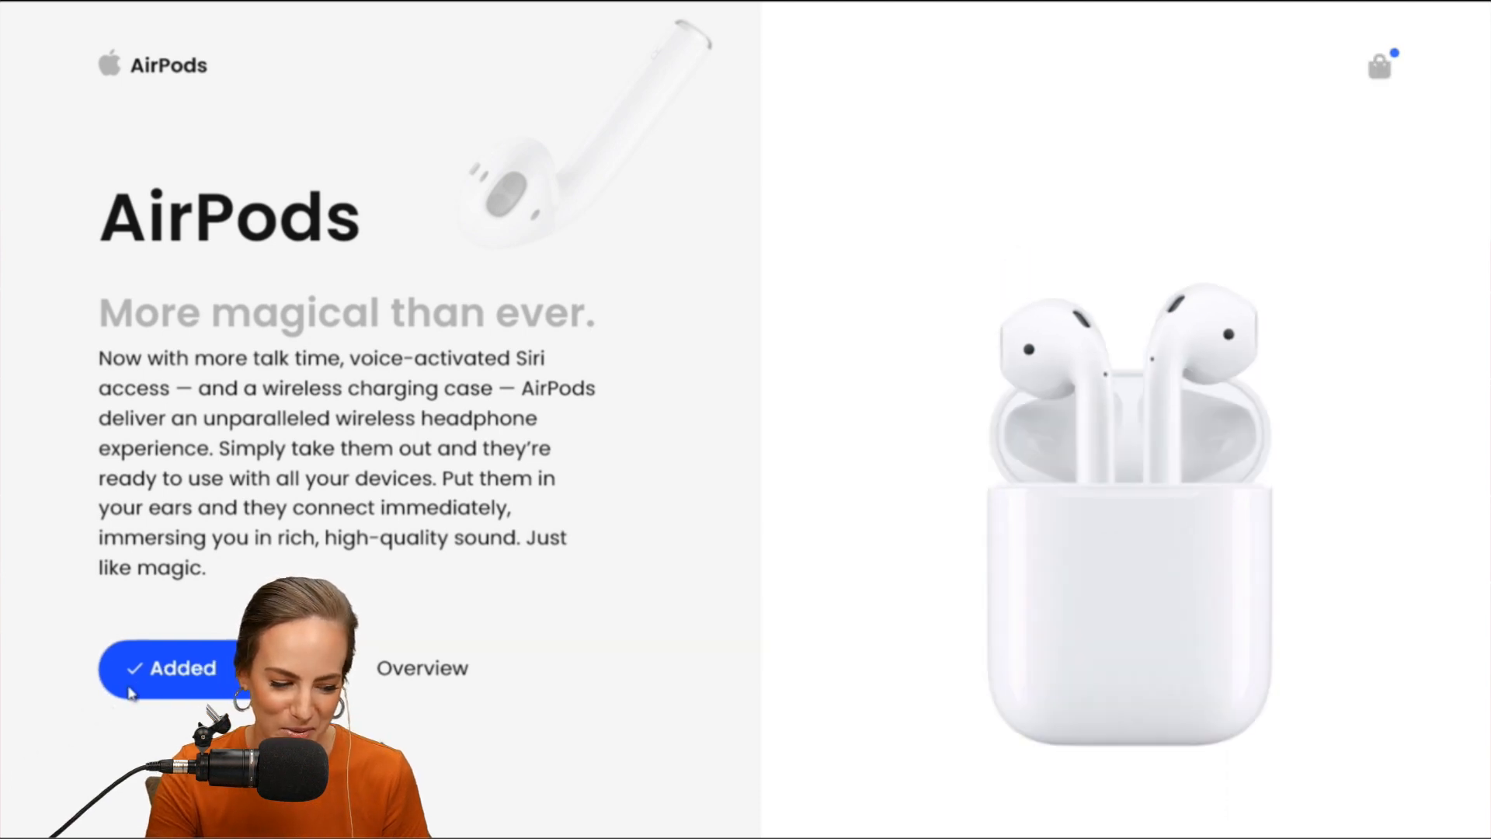
left_click(1466, 823)
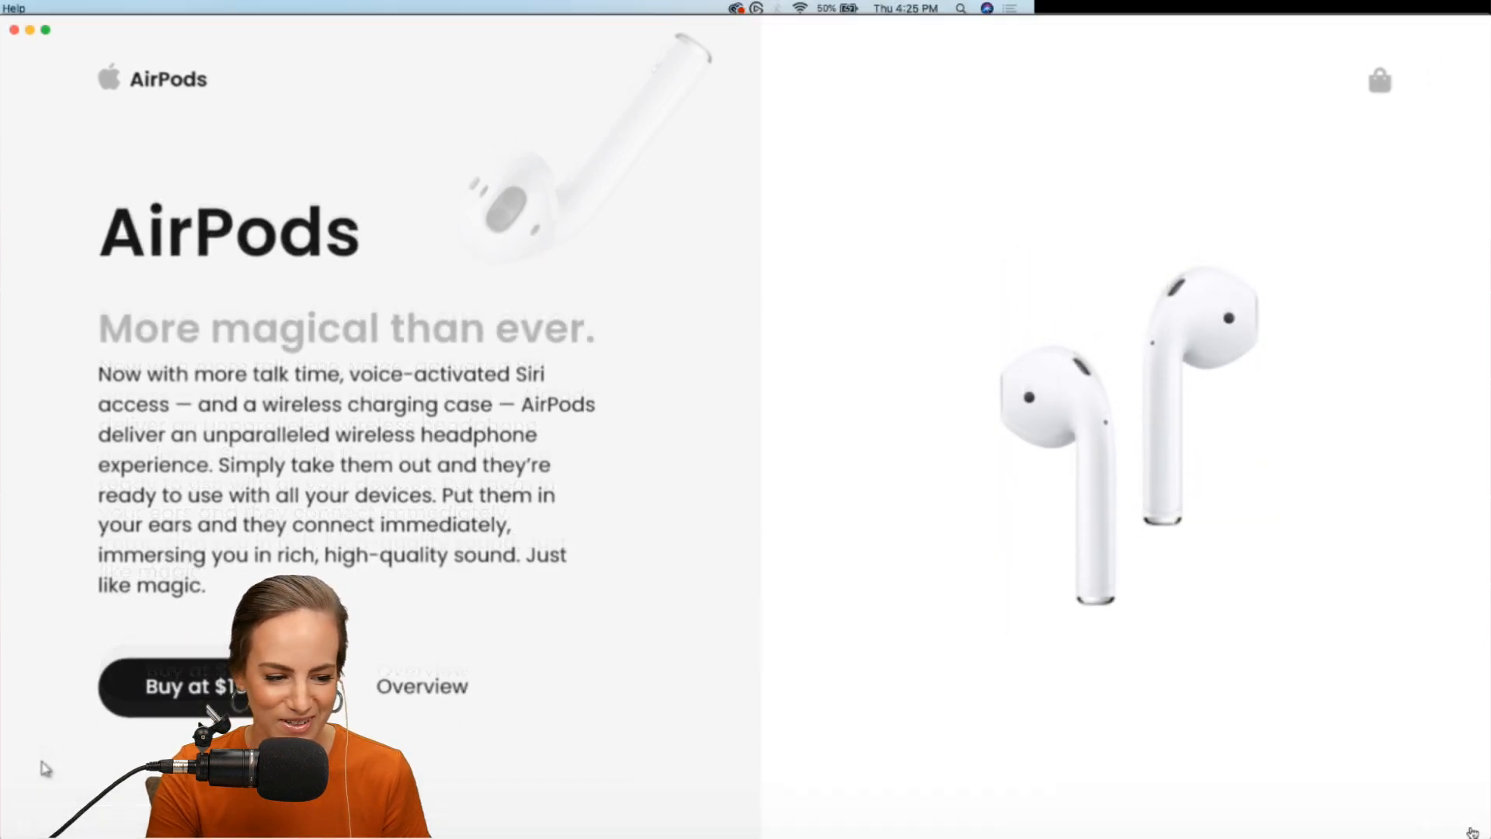
scroll(702, 381, "up", 15)
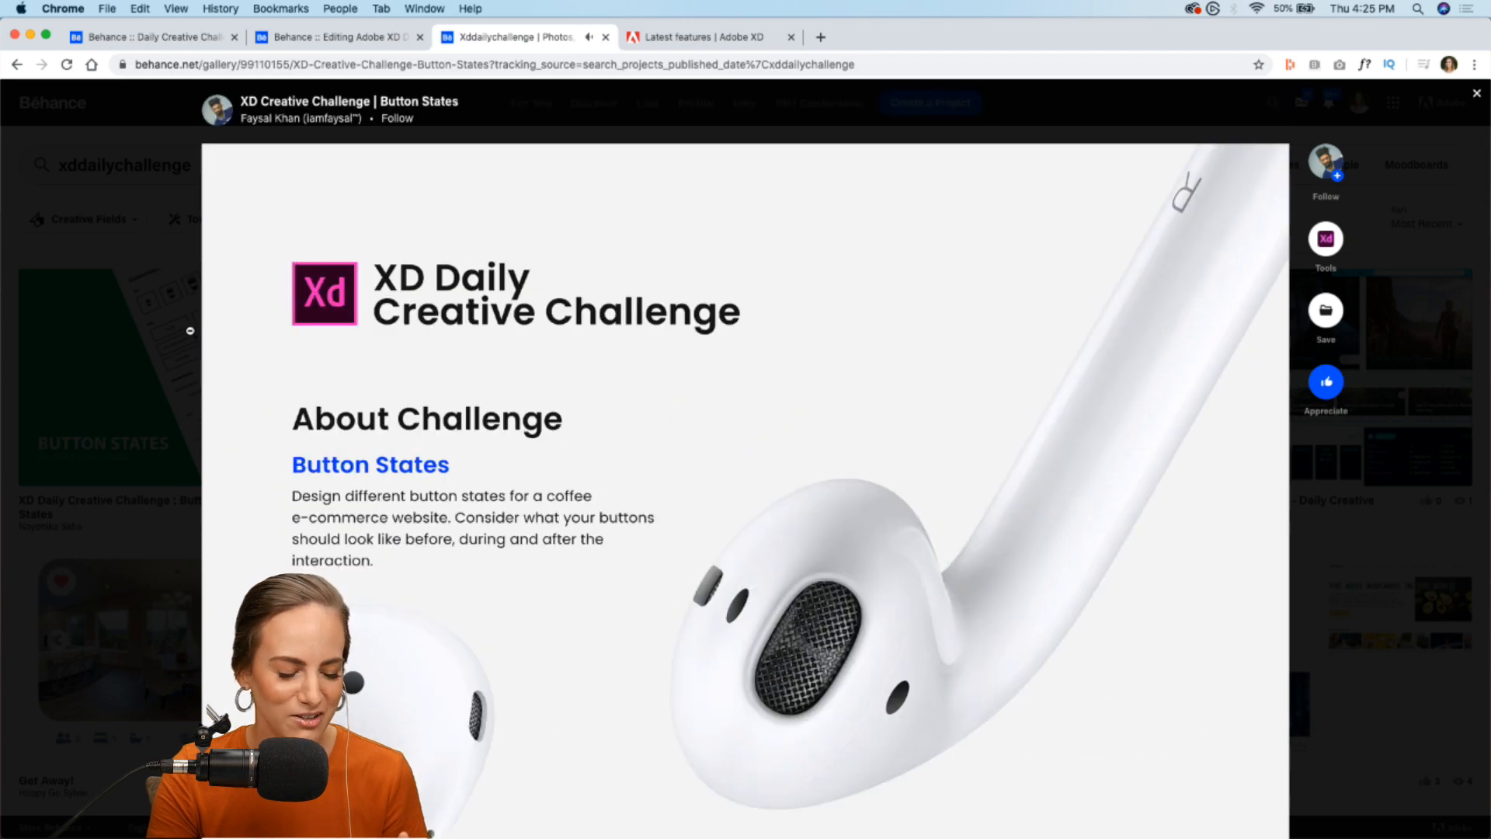
left_click(92, 250)
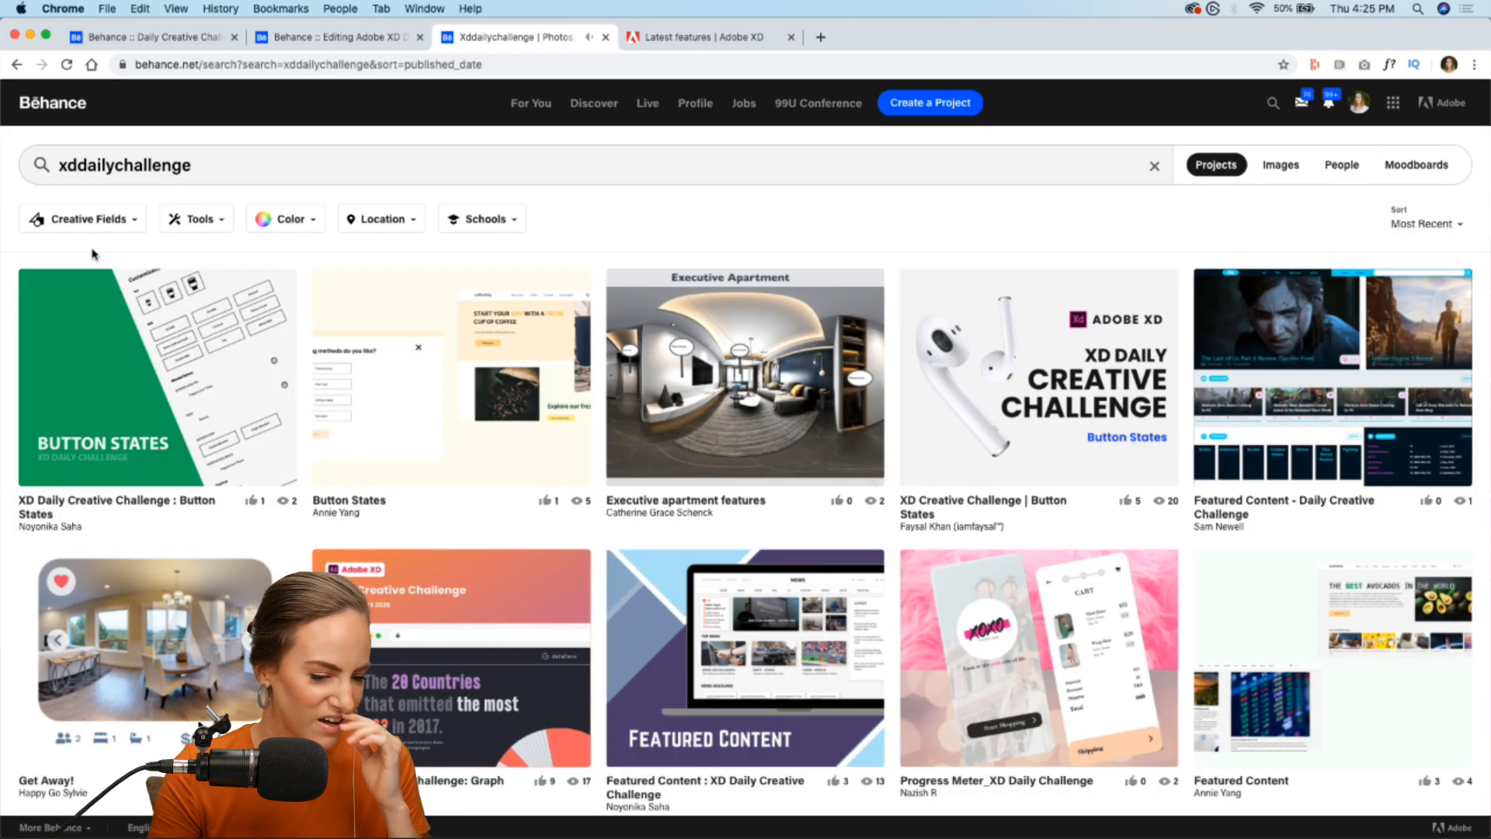
- Open the green XD Daily Creative Challenge : Button States project and watch its Starbucks prototype video in full screen
left_click(114, 392)
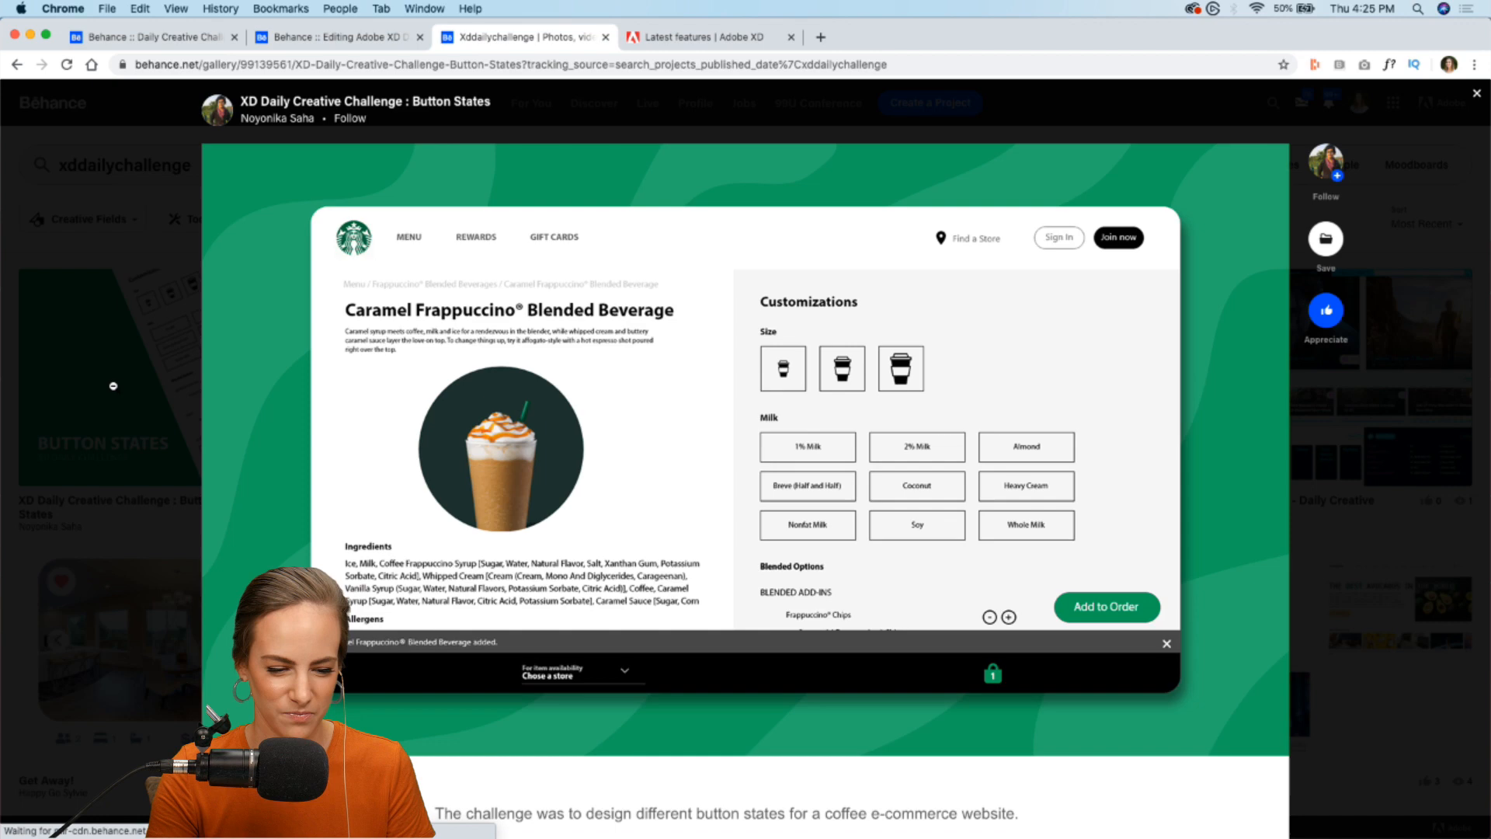
scroll(255, 319, "down", 3)
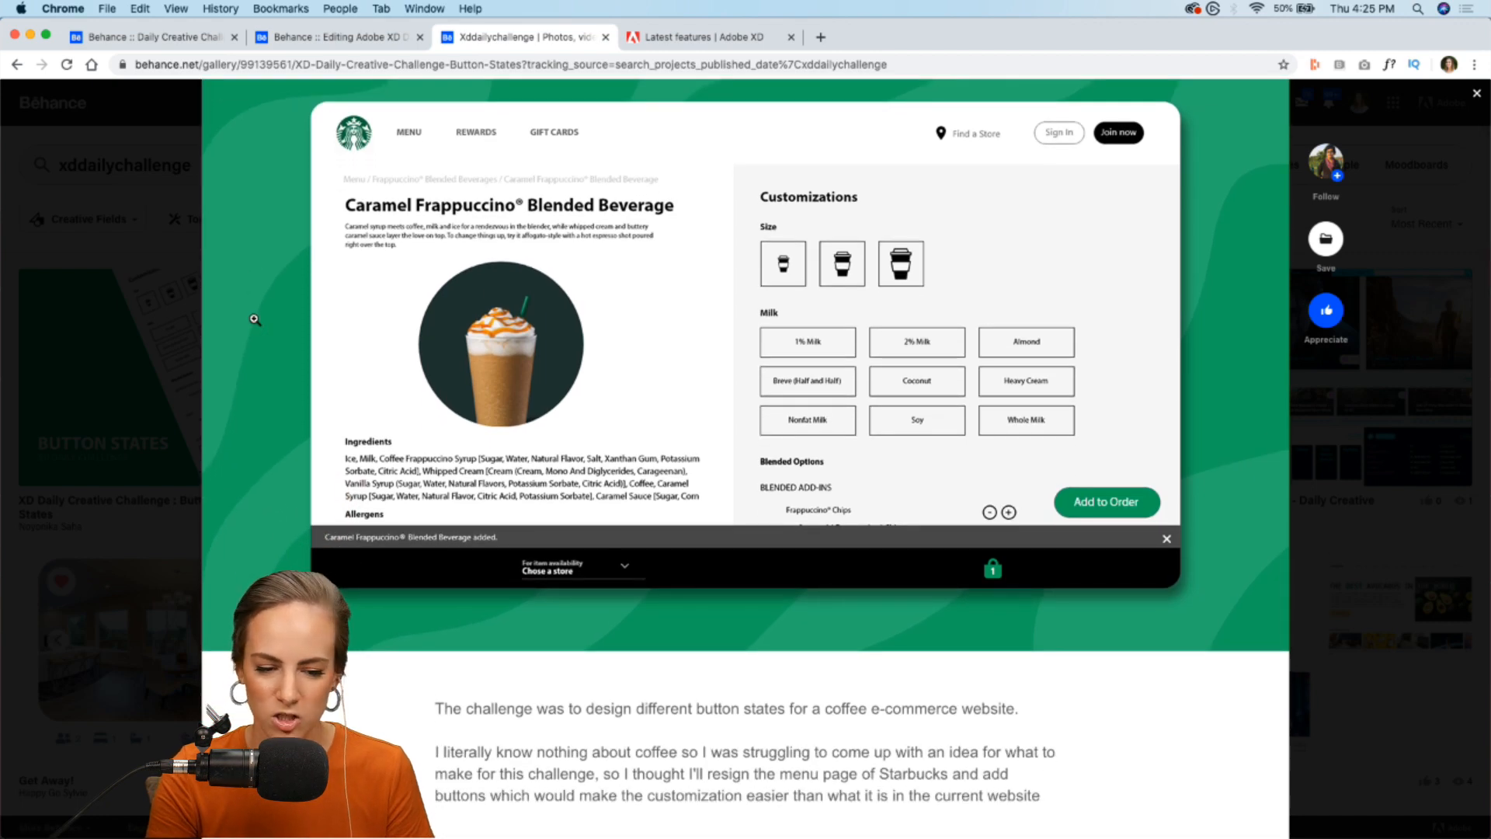
scroll(255, 319, "down", 15)
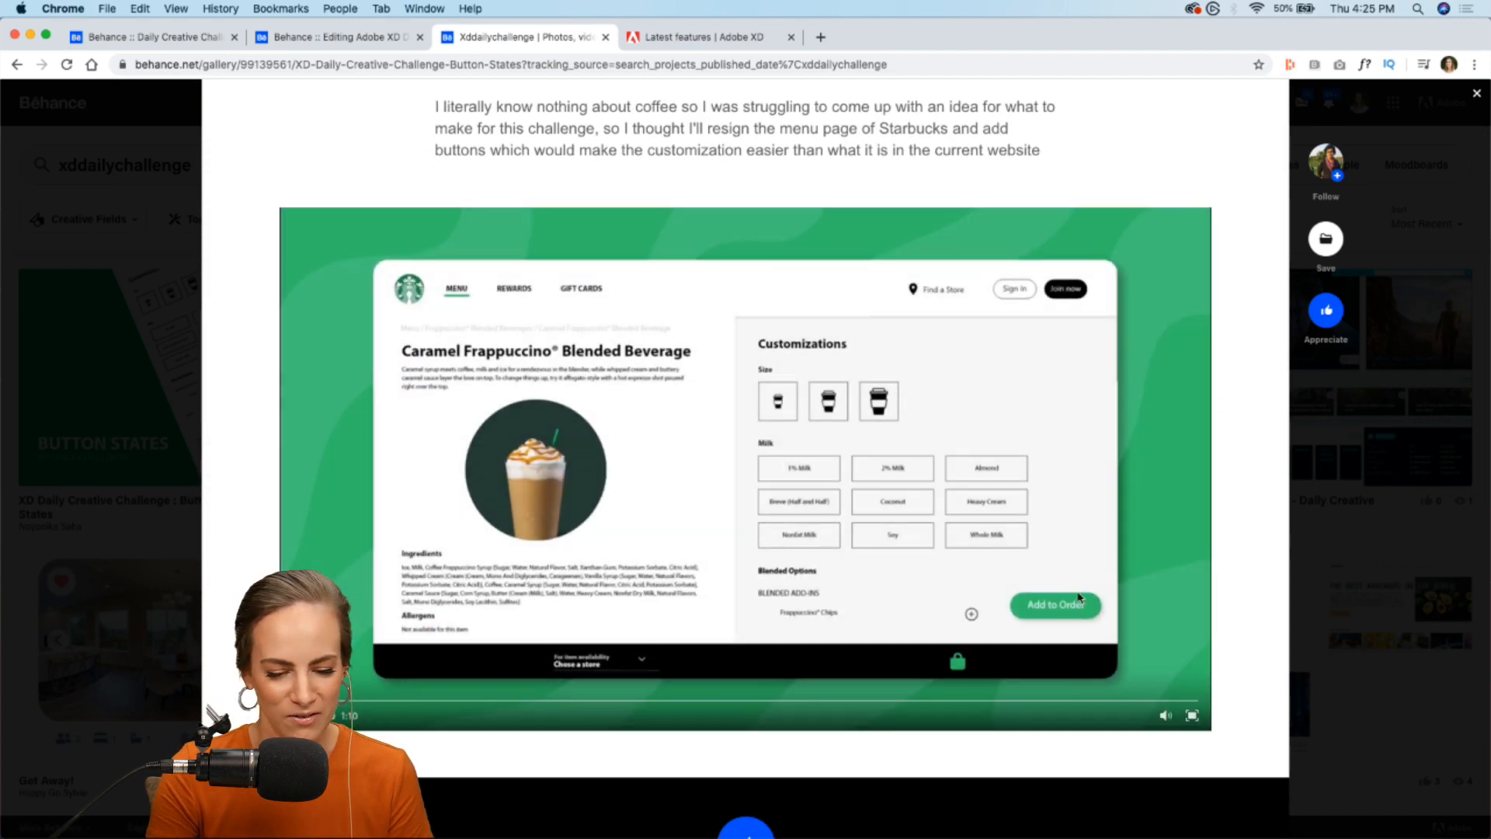
left_click(1192, 715)
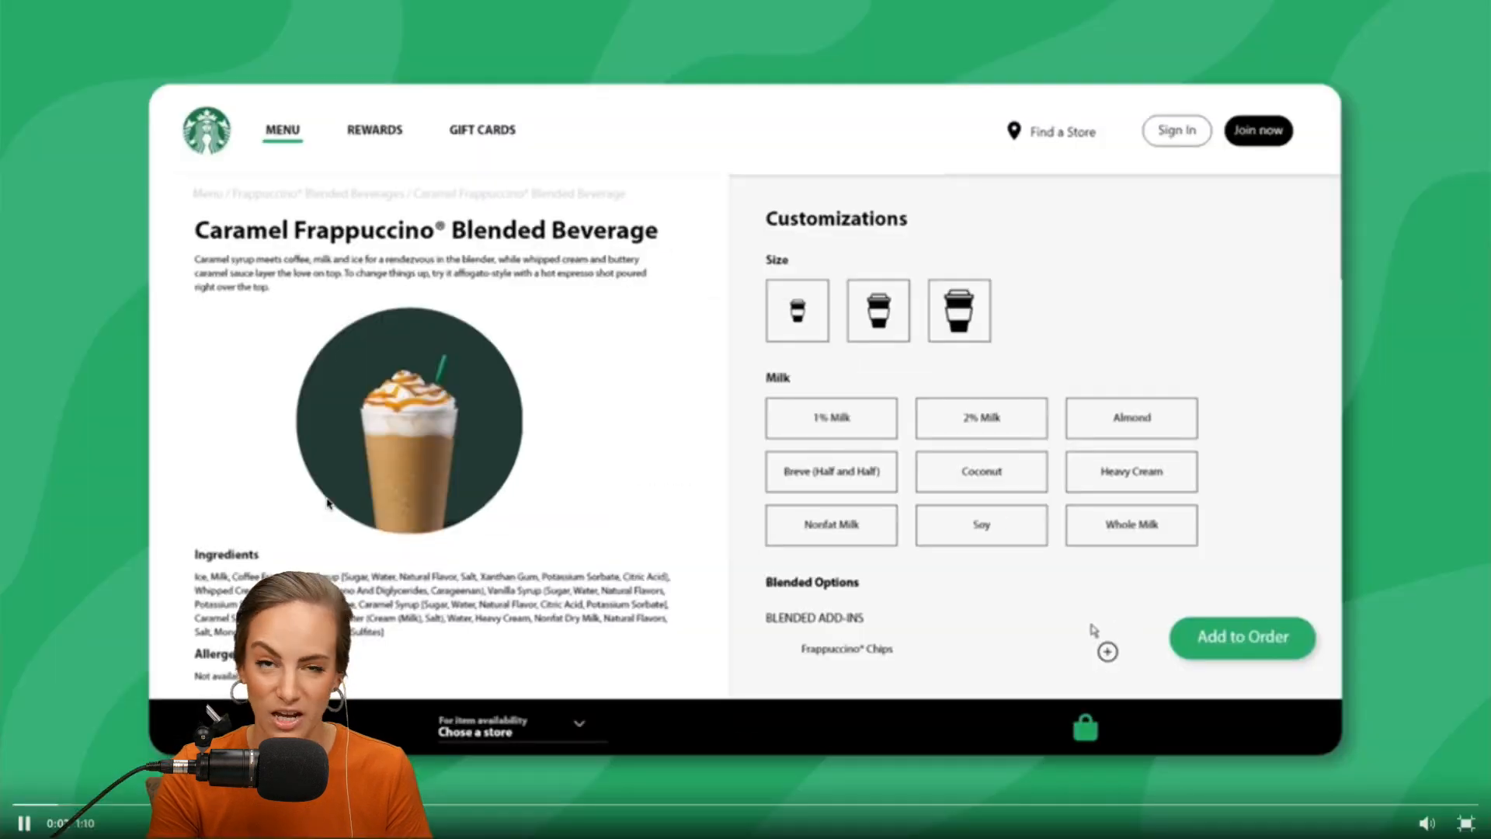